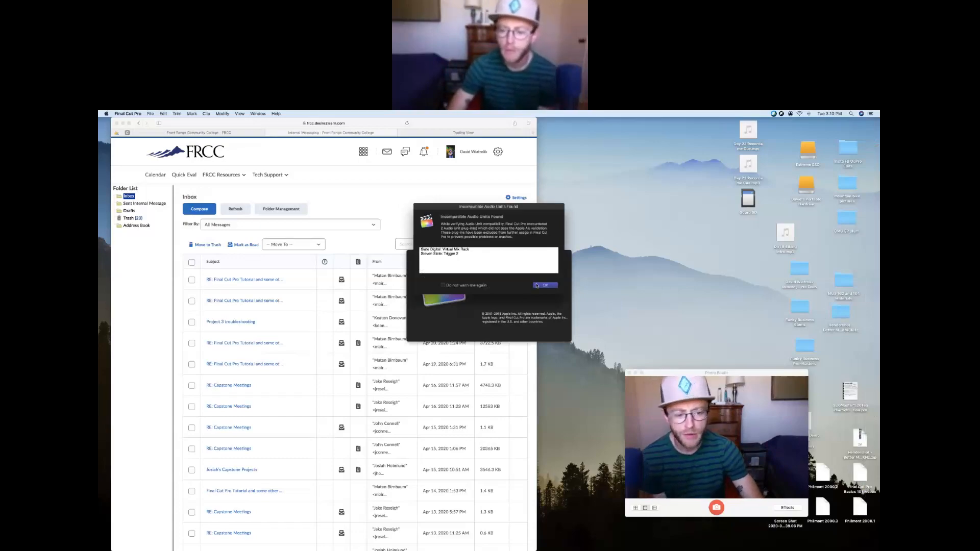
# Dismiss the incompatible audio units warning and look over the open project's timeline
pyautogui.click(536, 285)
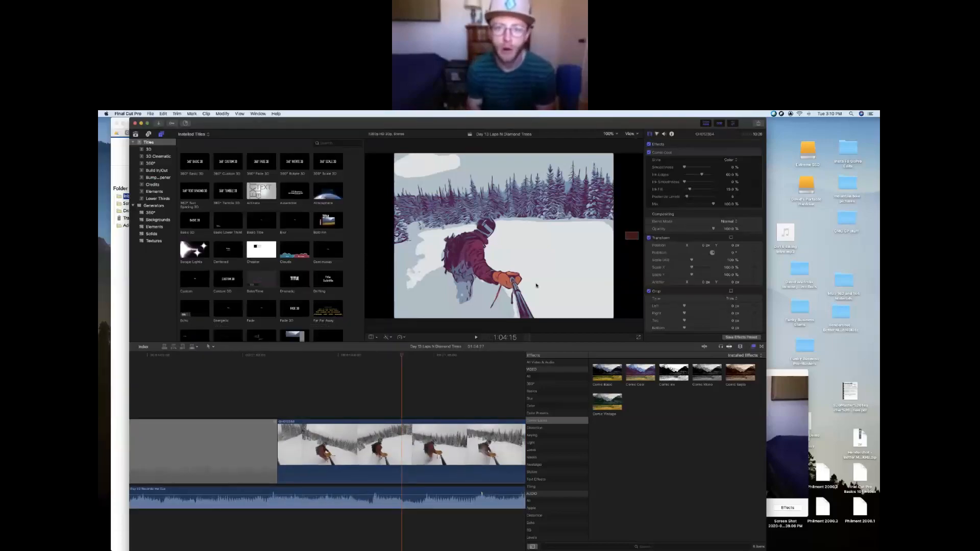
pyautogui.hscroll(5, 475, 460)
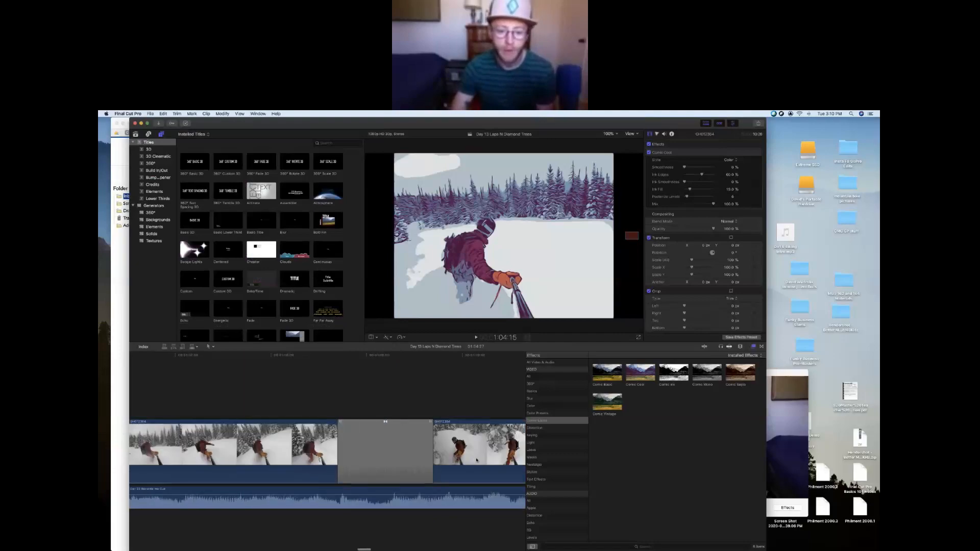
pyautogui.hscroll(10, 475, 460)
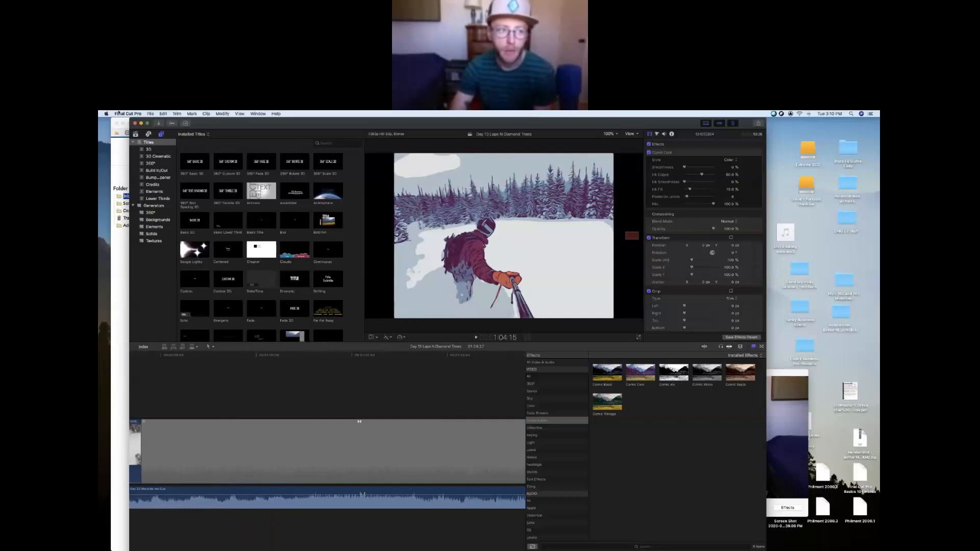
# Start a new project and enter "Day 23 / 24" as its name
pyautogui.click(153, 114)
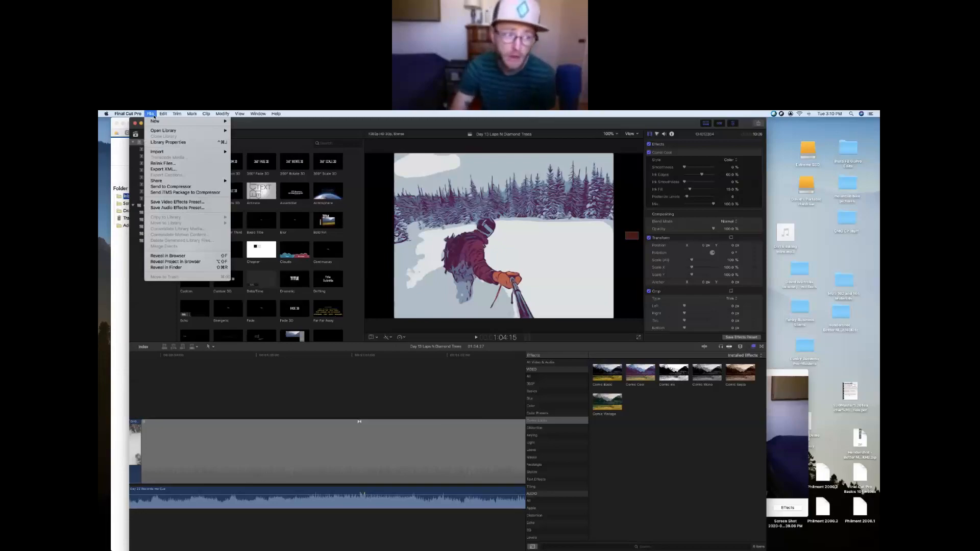
pyautogui.moveTo(225, 121)
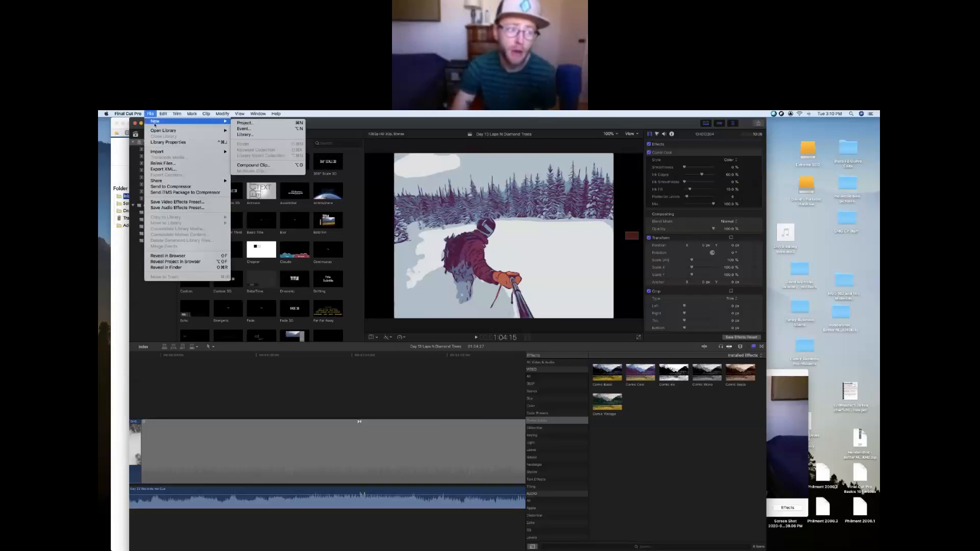
pyautogui.click(251, 122)
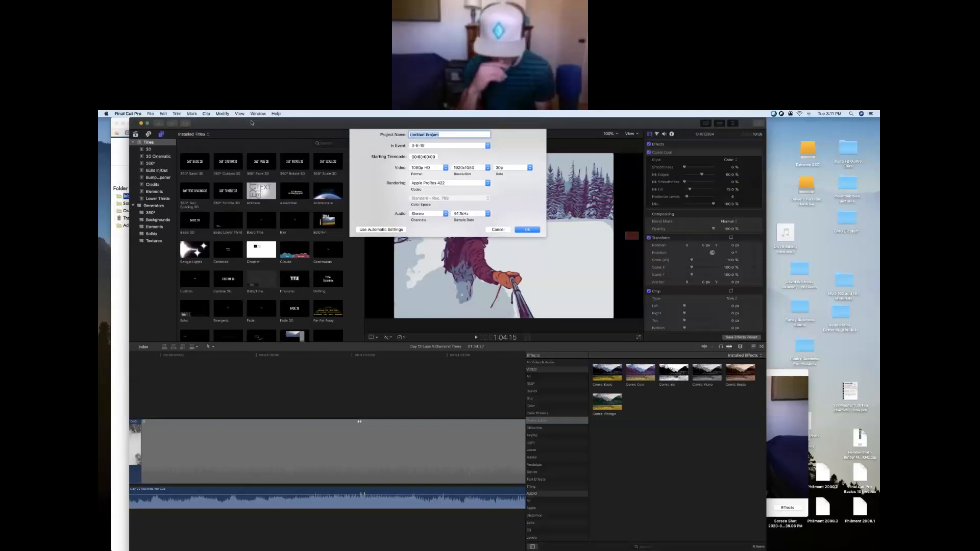
pyautogui.press('BackSpace')
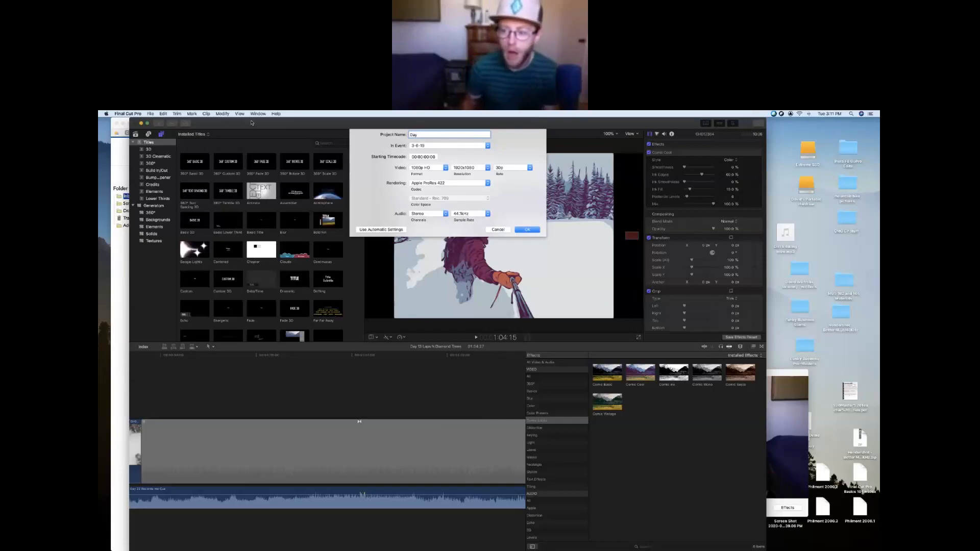
pyautogui.moveTo(798, 373); pyautogui.dragTo(851, 368)
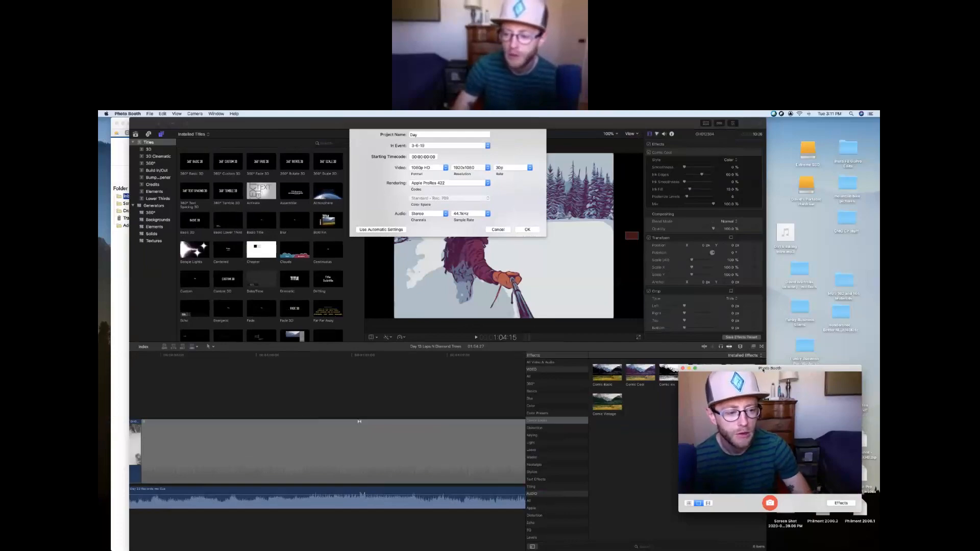
pyautogui.moveTo(762, 370); pyautogui.dragTo(800, 374)
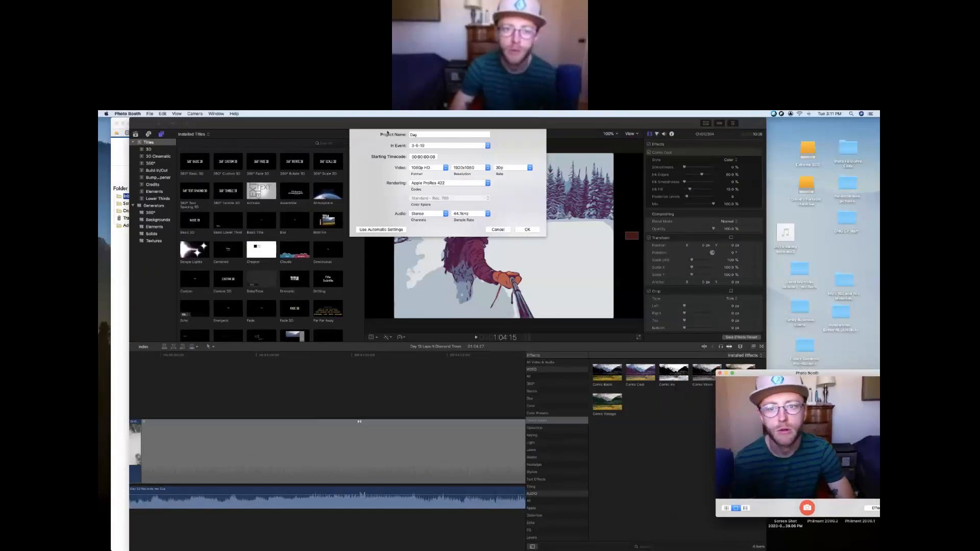
pyautogui.click(419, 134)
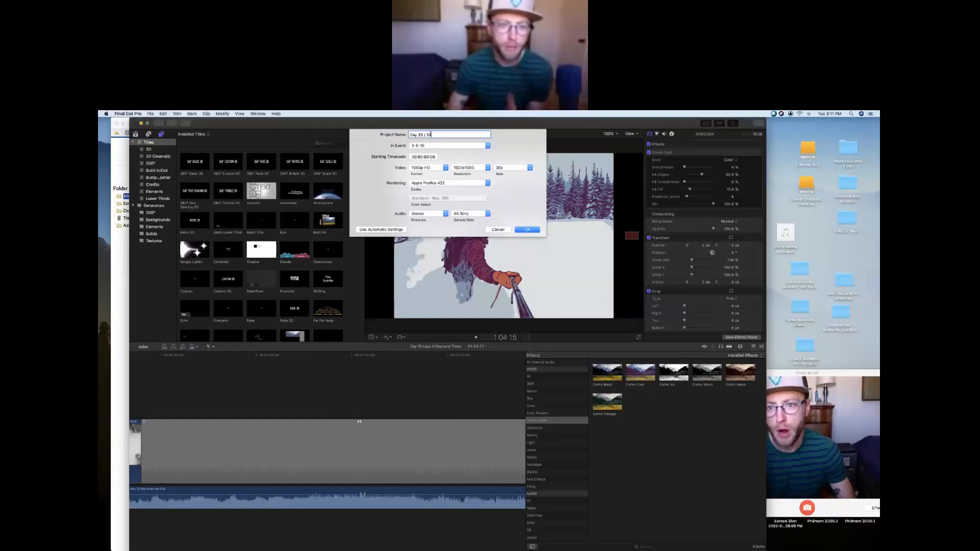
# Keep the current event and choose 1080p HD, 1920x1080, 30p and Apple ProRes 422 for the new project
pyautogui.click(428, 146)
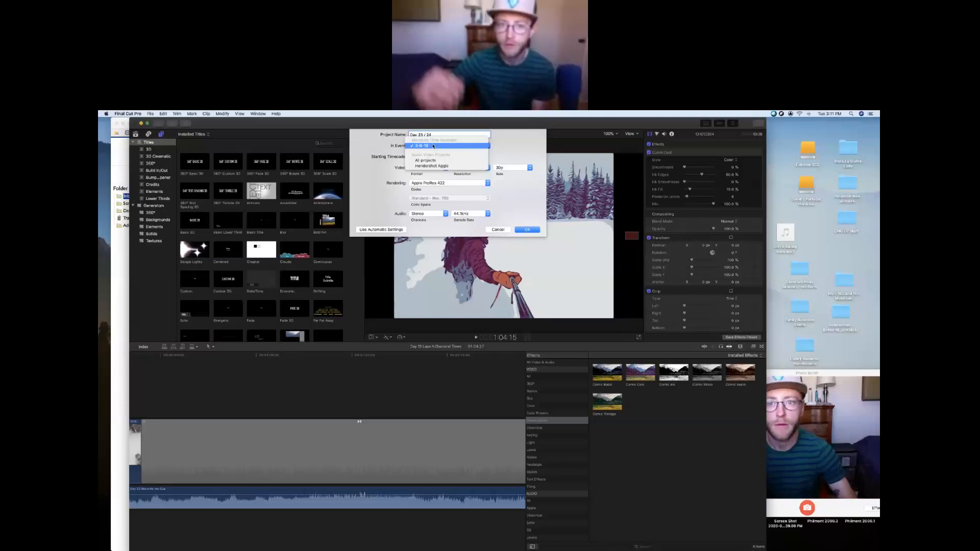
pyautogui.click(439, 147)
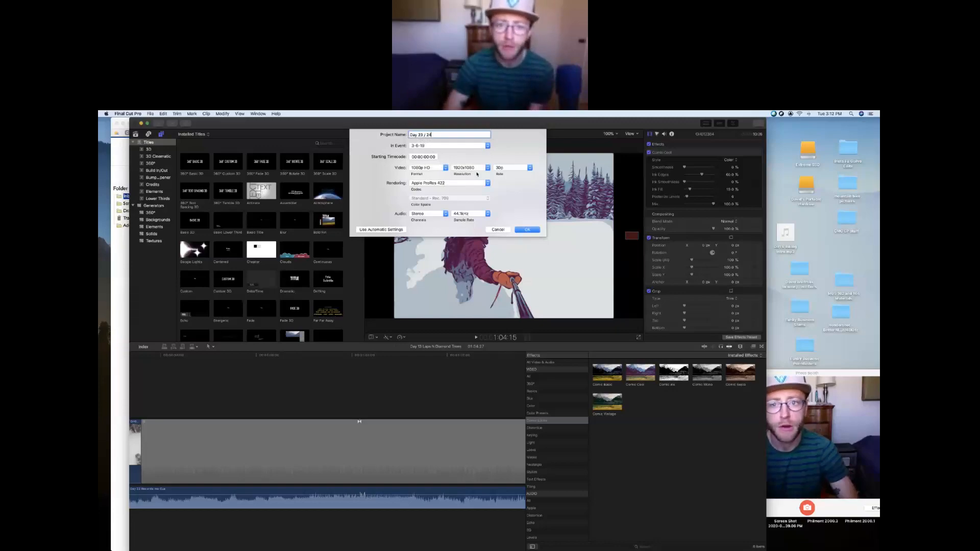
pyautogui.click(437, 168)
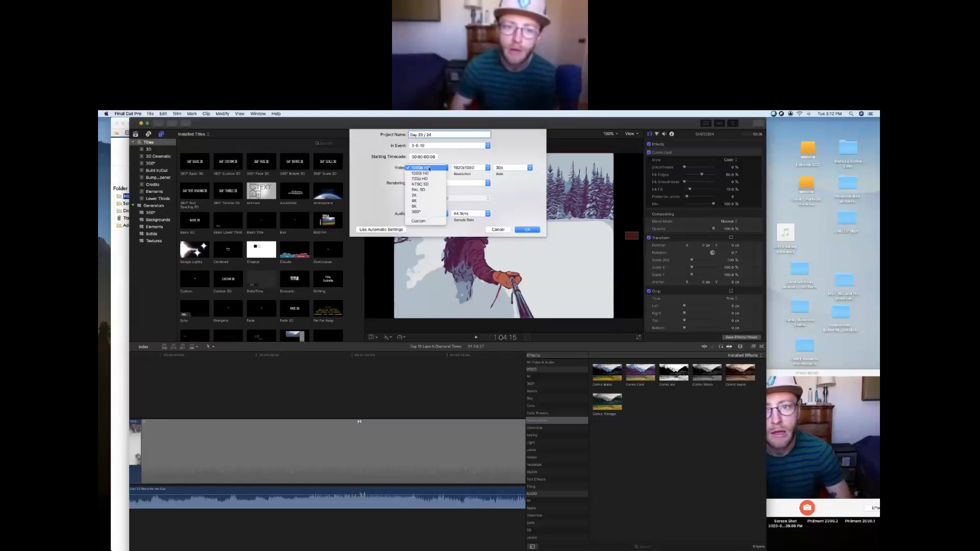
pyautogui.click(426, 167)
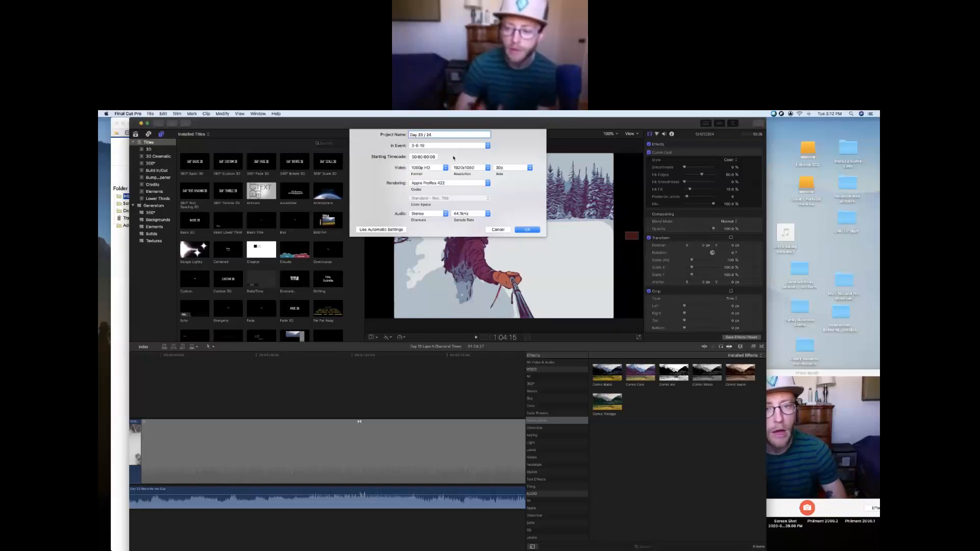
pyautogui.click(459, 169)
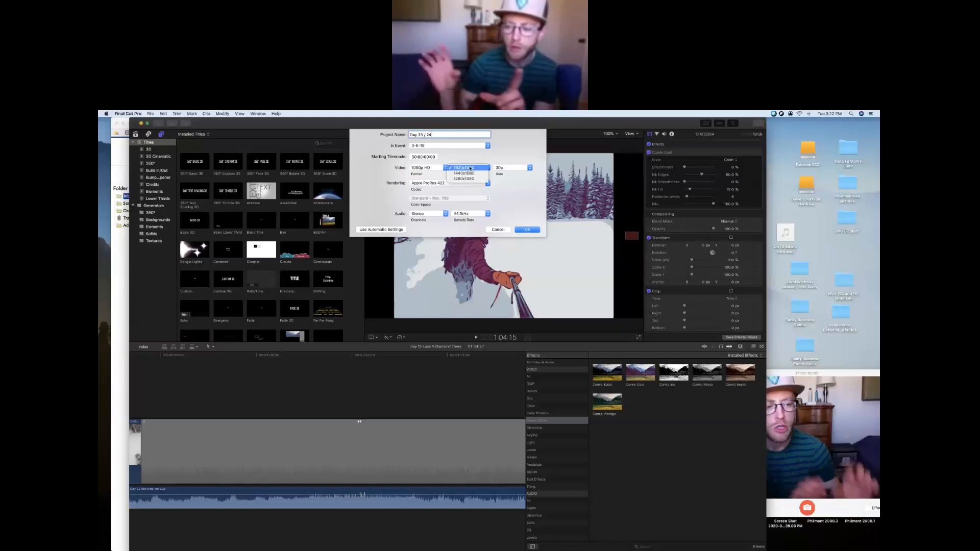
pyautogui.click(470, 167)
pyautogui.click(517, 168)
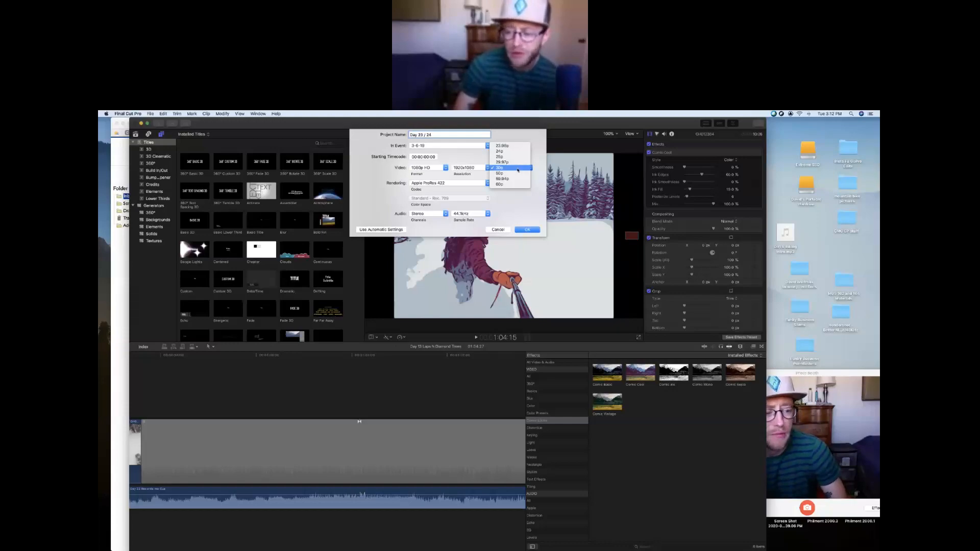
pyautogui.click(519, 168)
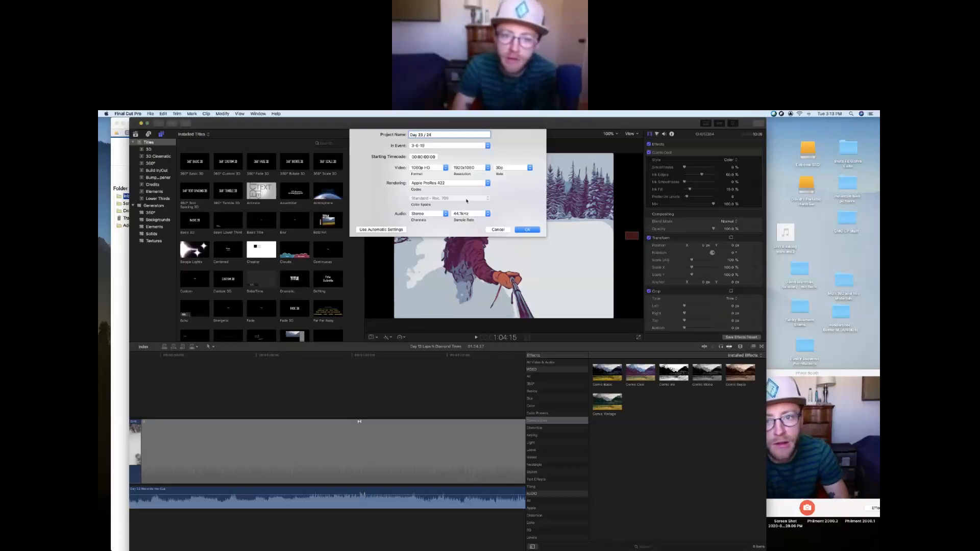
pyautogui.click(443, 185)
pyautogui.click(448, 184)
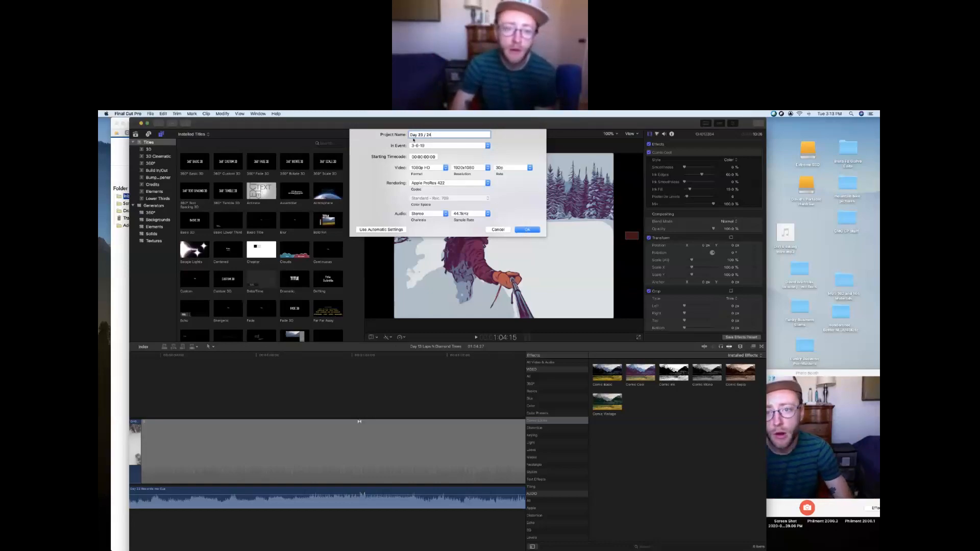
# Change the project name to "Day 23 and 24" and create the project
pyautogui.click(539, 230)
pyautogui.click(528, 253)
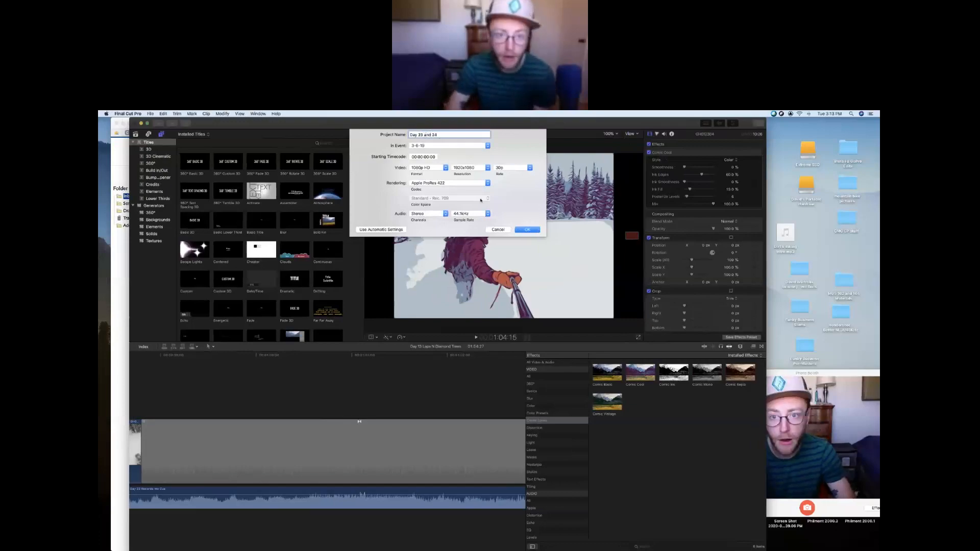
pyautogui.click(523, 230)
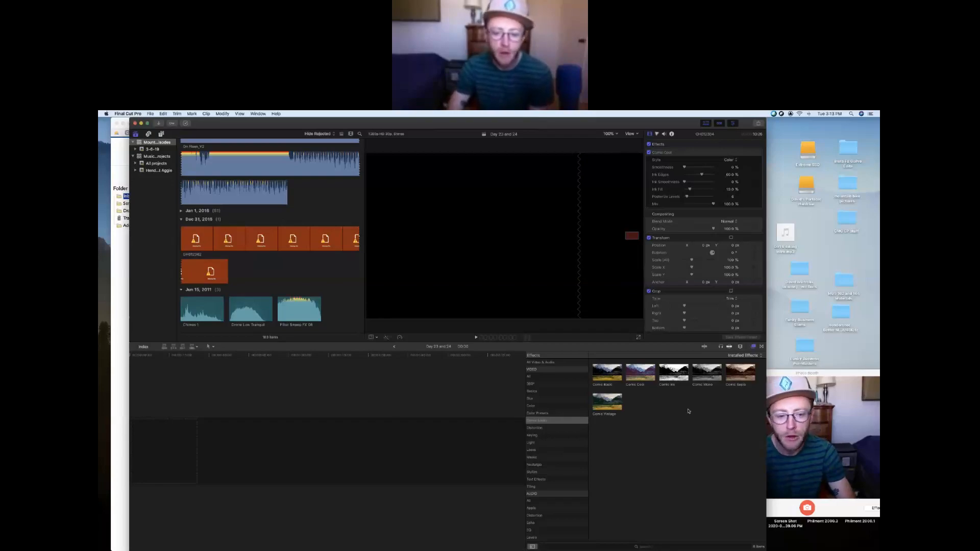
# Hide the effects browser and widen the editor window
pyautogui.click(753, 347)
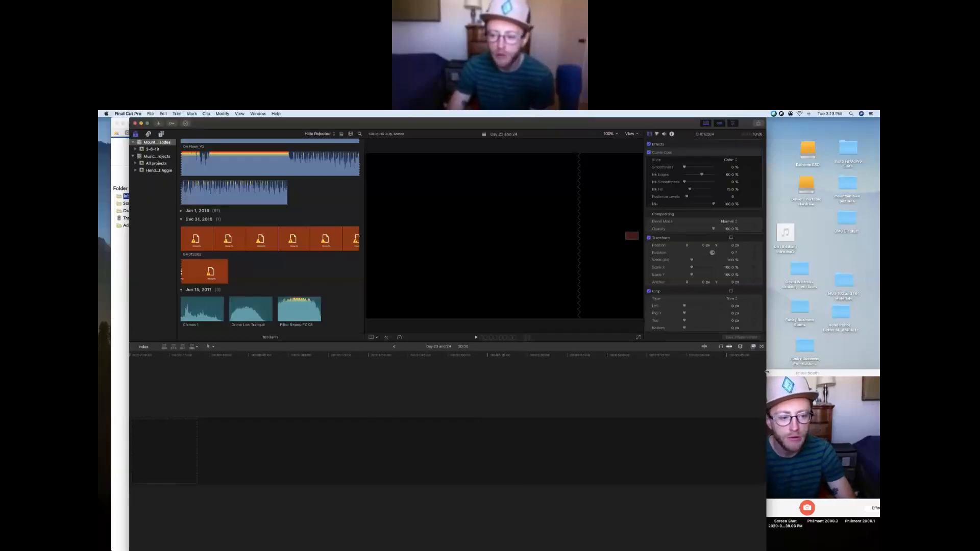
pyautogui.moveTo(769, 372); pyautogui.dragTo(875, 382)
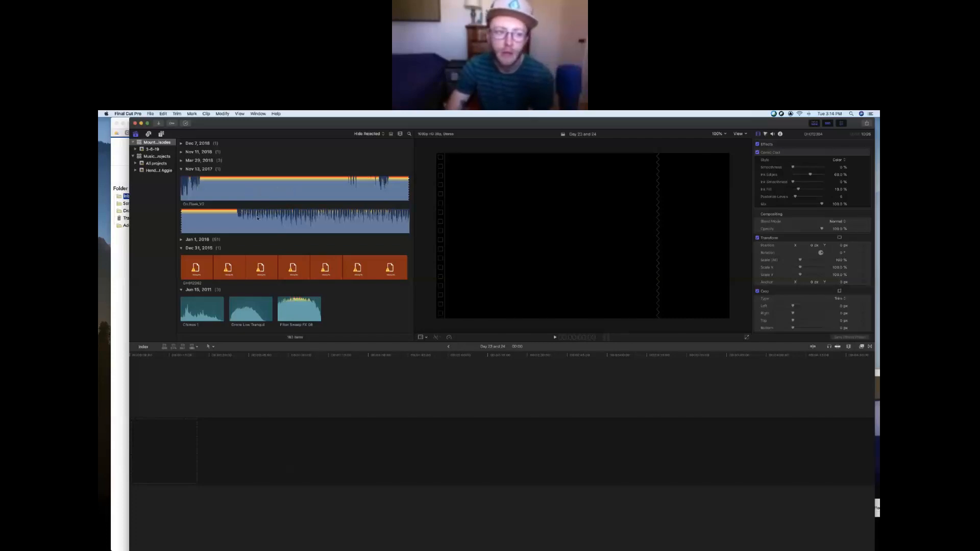
# Look through the existing clips in the library's media browser
pyautogui.scroll(-15, 260, 199)
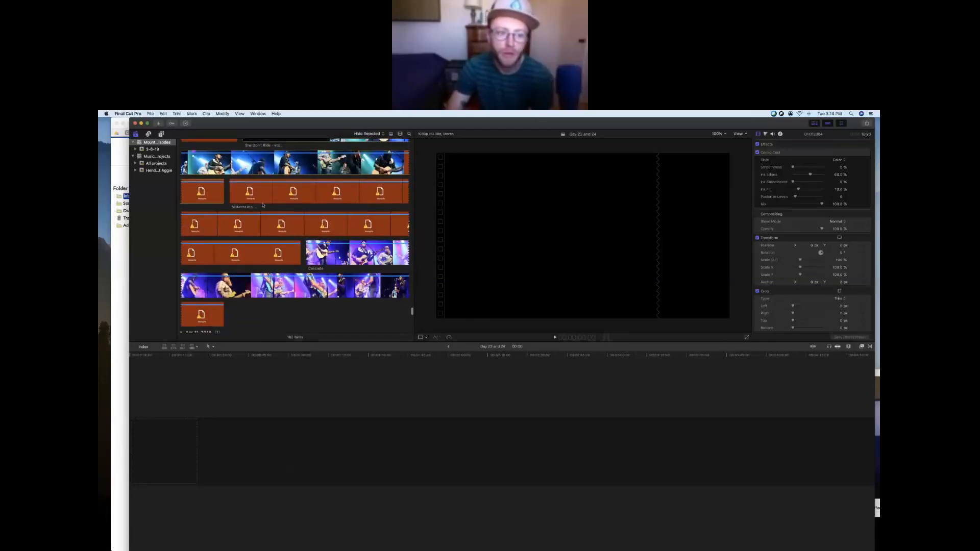
pyautogui.scroll(15, 262, 203)
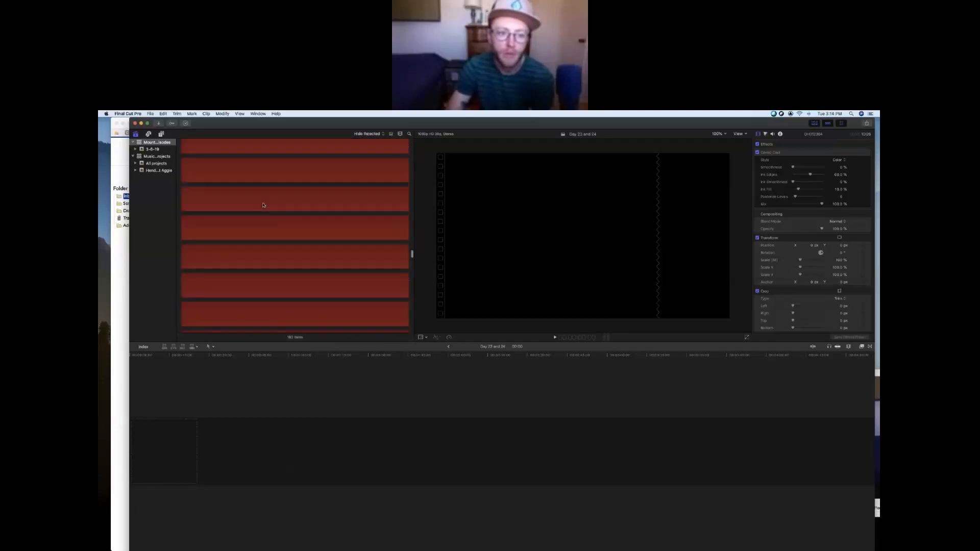
pyautogui.scroll(1, 263, 205)
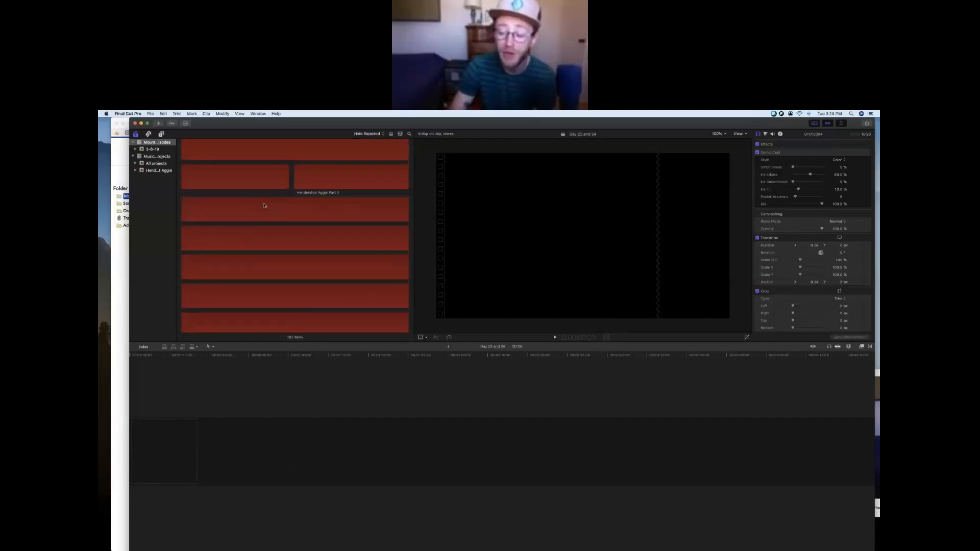
pyautogui.scroll(-5, 266, 207)
pyautogui.scroll(-5, 269, 207)
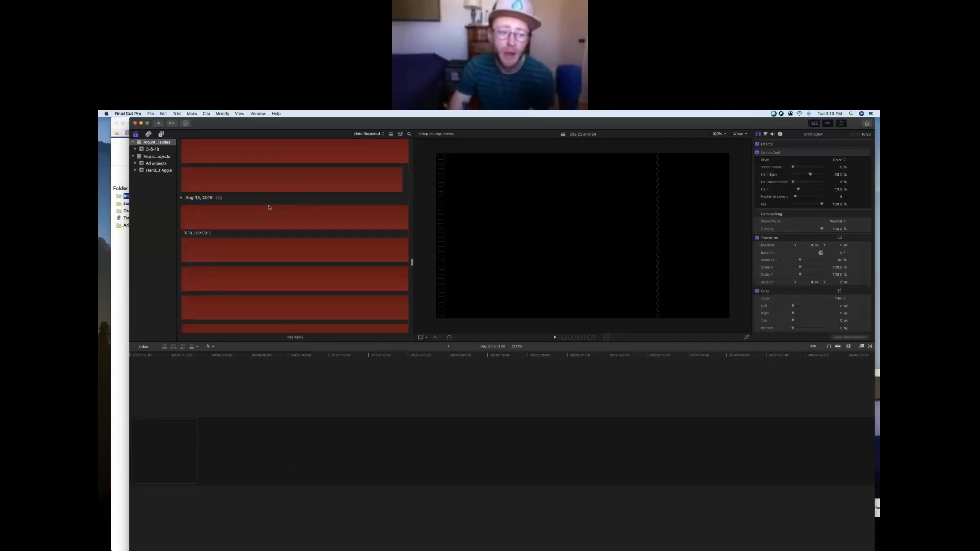
pyautogui.scroll(-3, 270, 207)
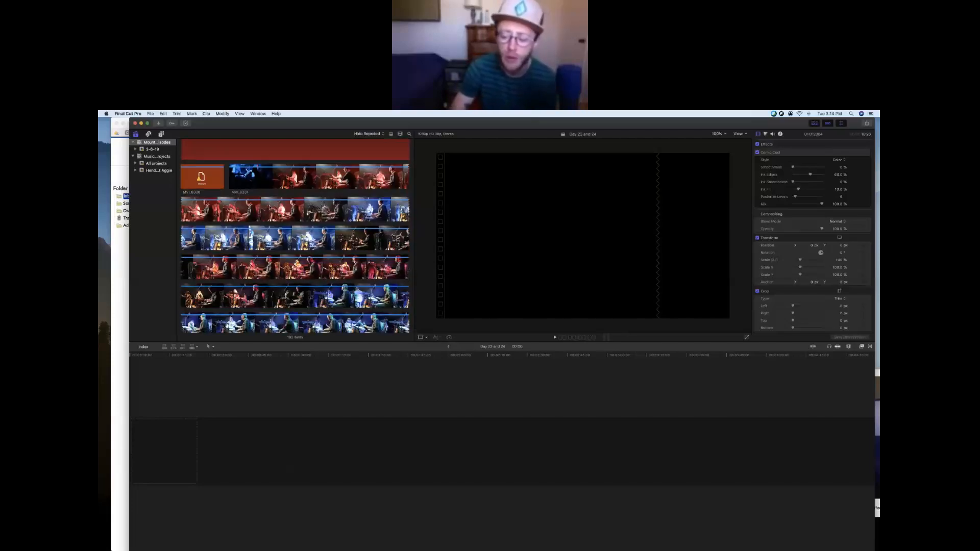
pyautogui.scroll(-5, 269, 207)
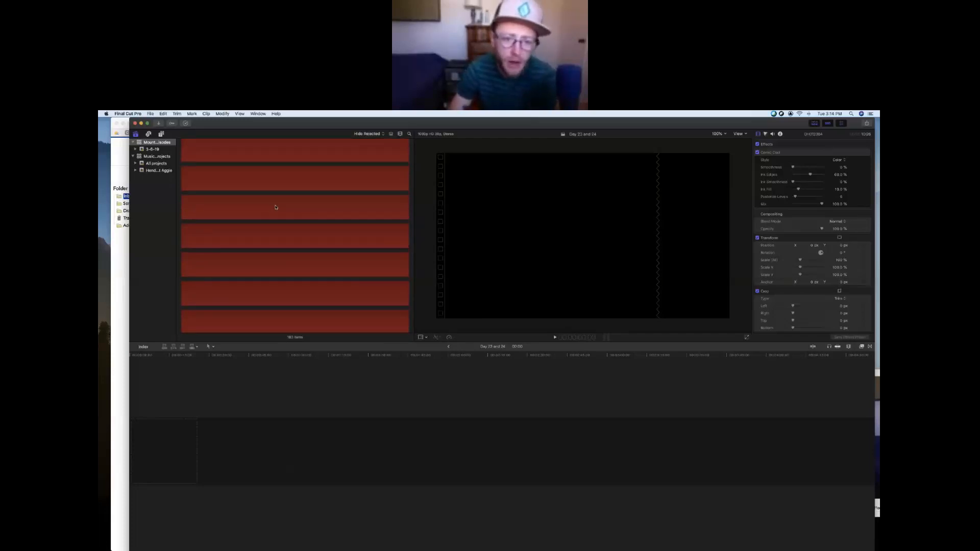
pyautogui.scroll(-5, 275, 207)
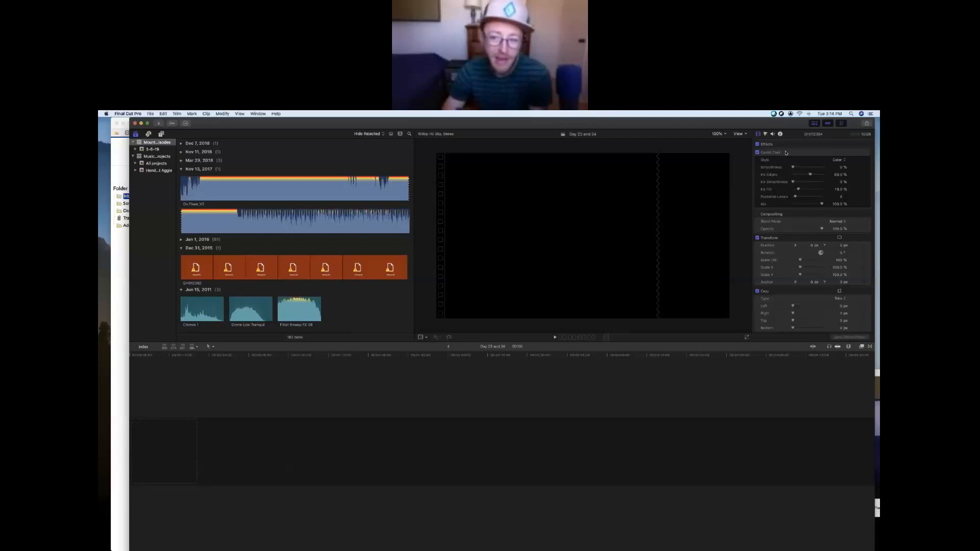
# Switch to Finder, open the GoPro SD card and expand its DCIM folder
pyautogui.press('super+Tab')
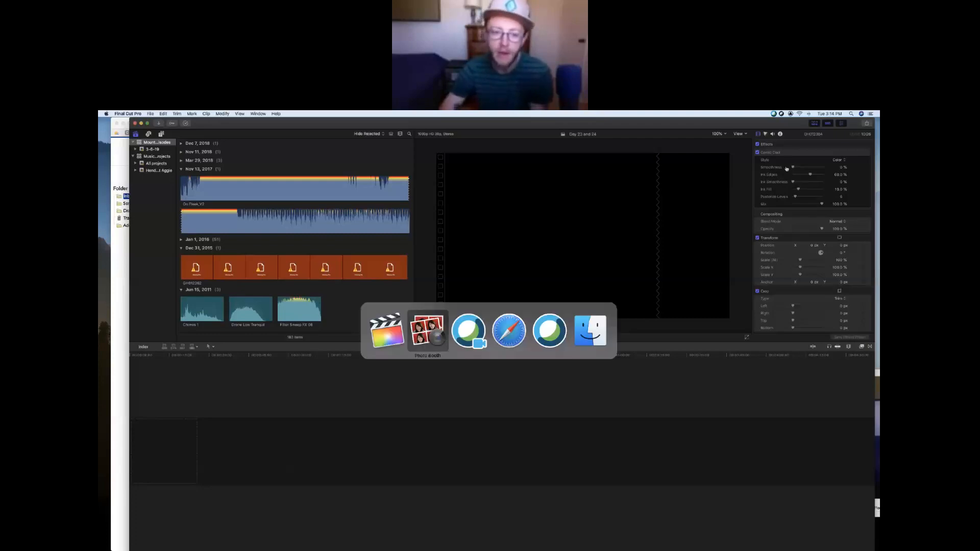
pyautogui.click(596, 329)
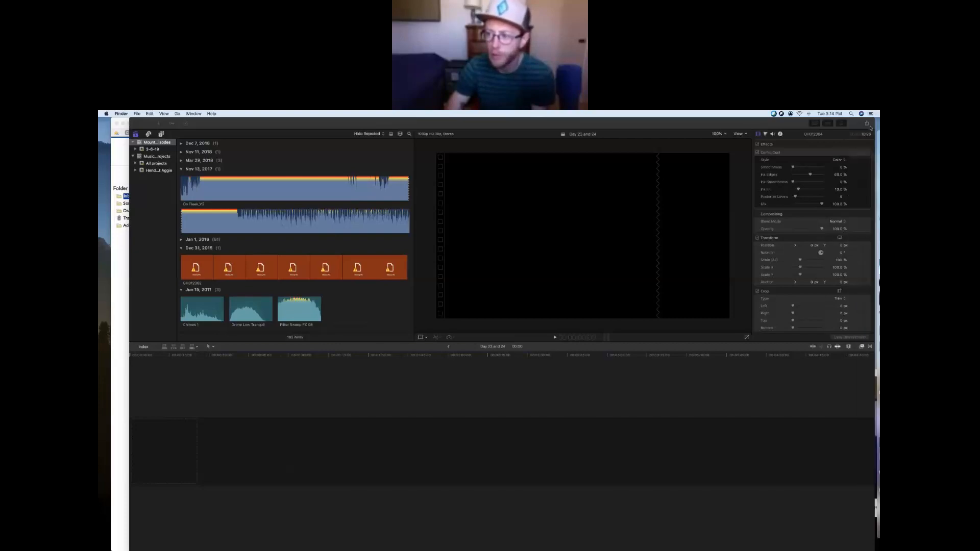
pyautogui.moveTo(747, 123); pyautogui.dragTo(718, 123)
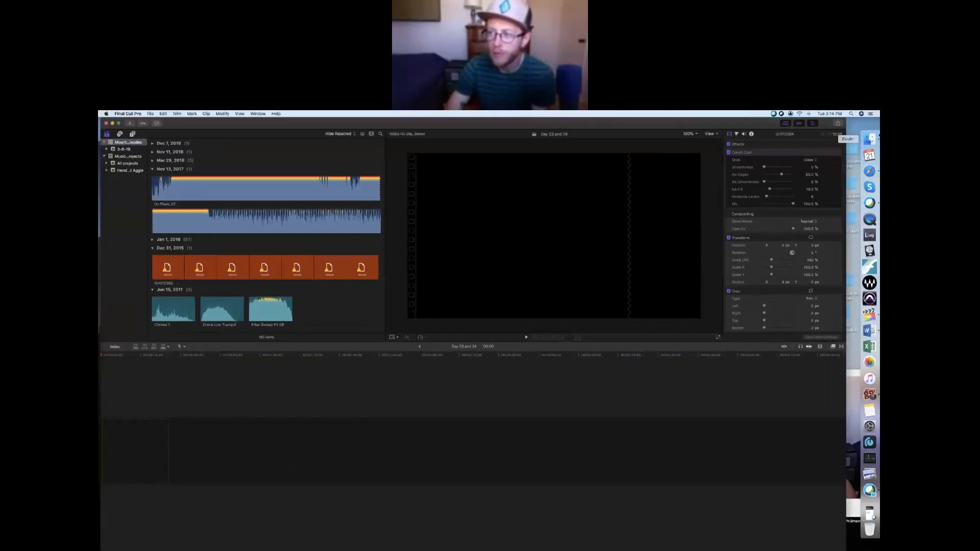
pyautogui.click(869, 139)
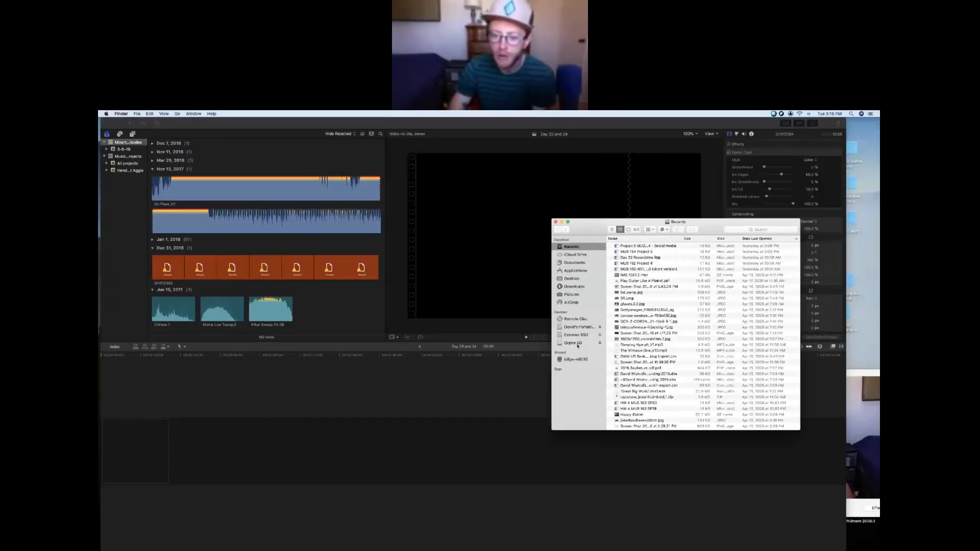
pyautogui.click(577, 343)
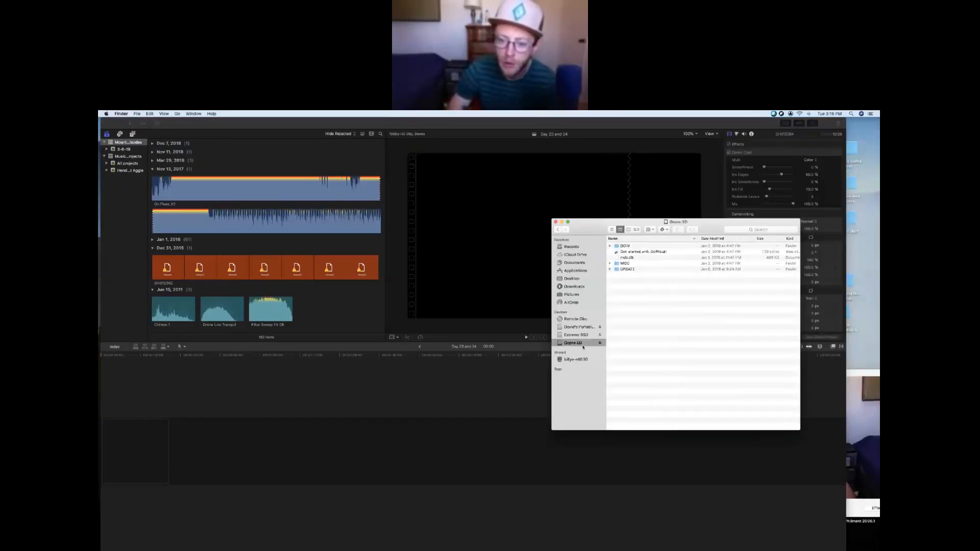
pyautogui.click(610, 246)
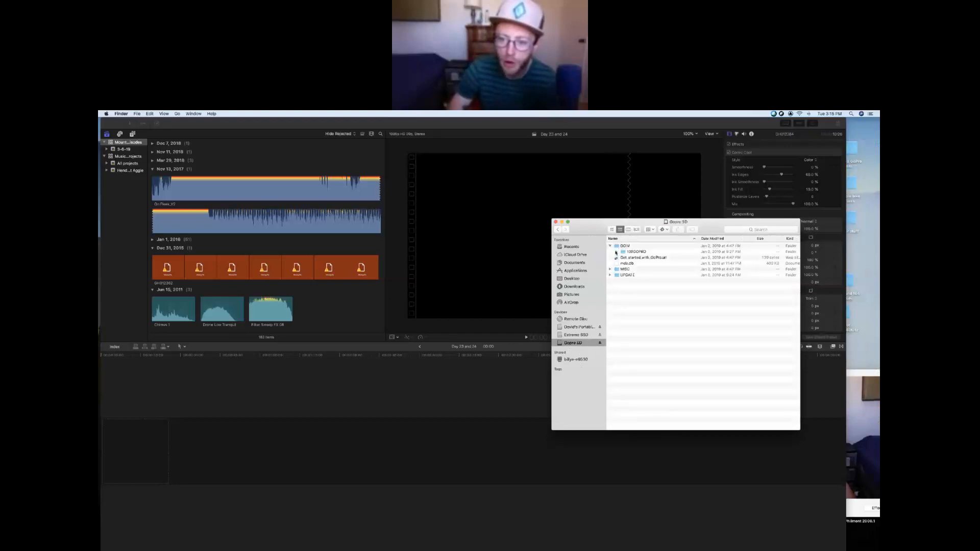
# Expand the 100GOPRO folder and preview its first clip, GH012381.MP4
pyautogui.click(616, 251)
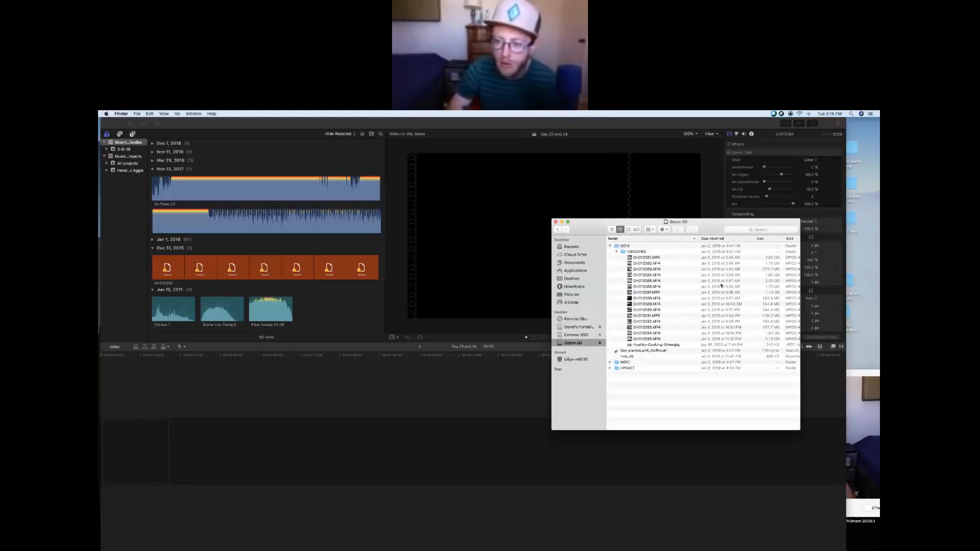
pyautogui.click(649, 309)
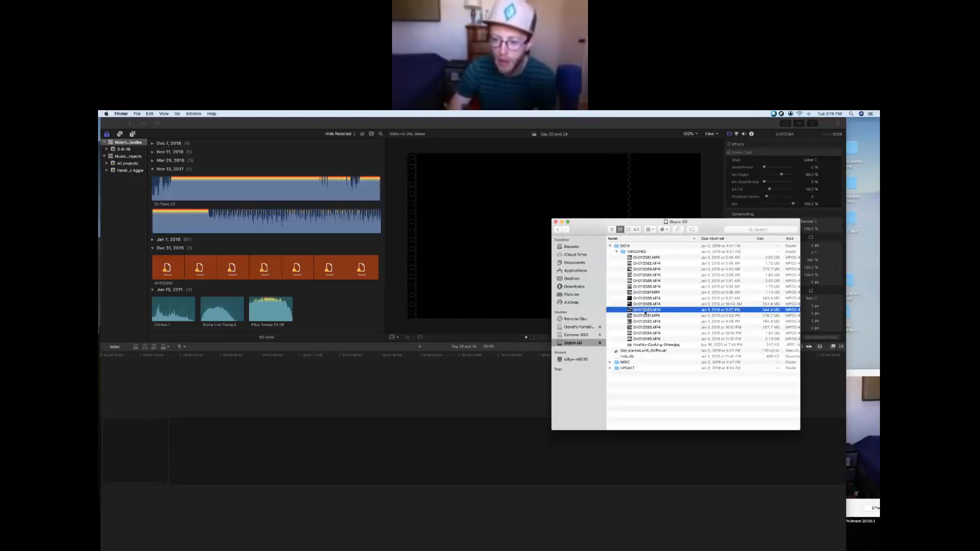
pyautogui.click(657, 287)
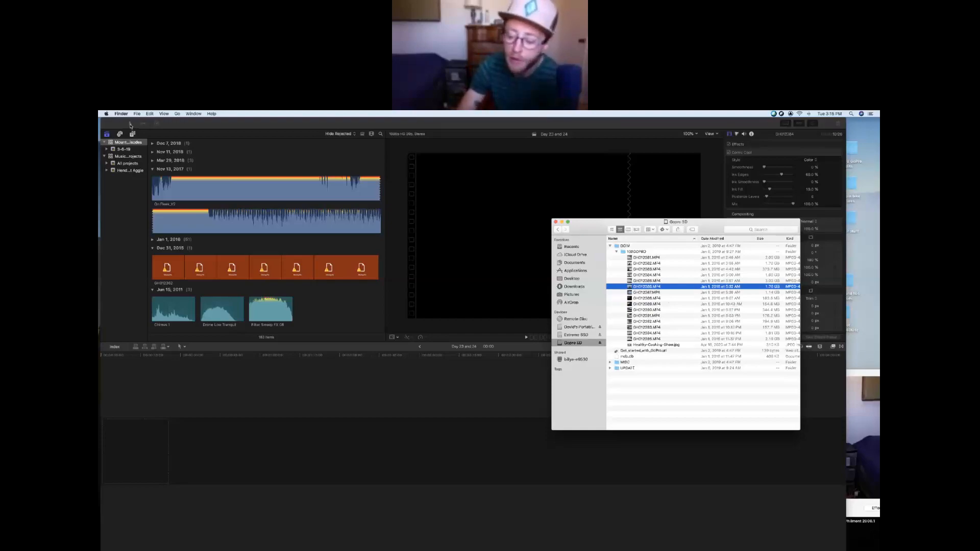
pyautogui.click(633, 257)
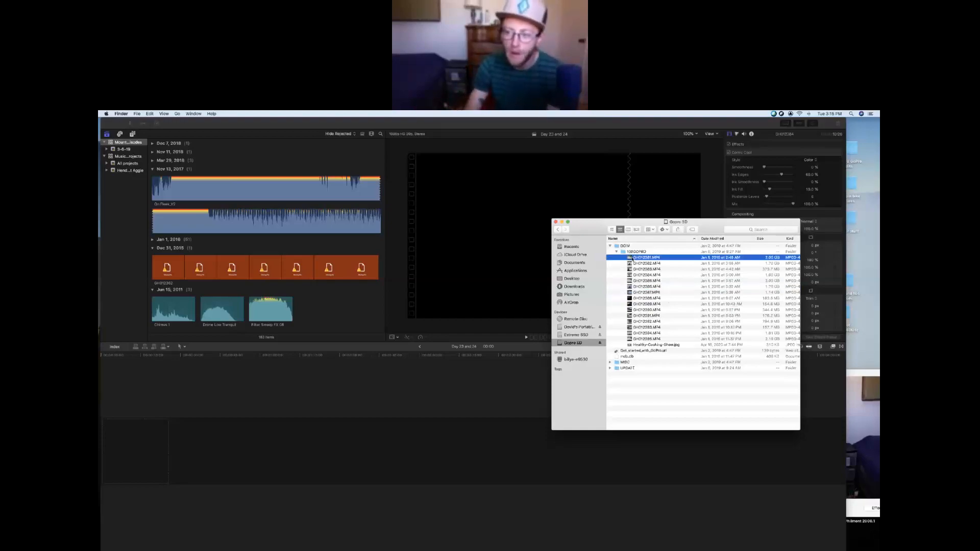
pyautogui.press('space')
pyautogui.press('space')
# Preview the clips GH012388.MP4 and GH012389.MP4, and place GH012389.MP4 at the start of the project timeline
pyautogui.press('Down')
pyautogui.press('Down')
pyautogui.press('Down')
pyautogui.press('Down')
pyautogui.press('Down')
pyautogui.press('Down')
pyautogui.press('Down')
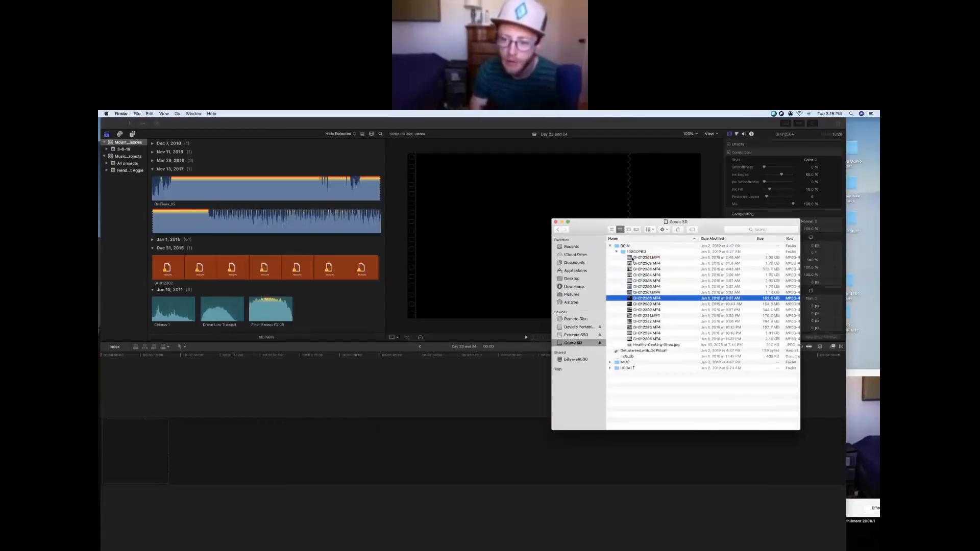
pyautogui.press('space')
pyautogui.press('space')
pyautogui.press('Down')
pyautogui.press('space')
pyautogui.press('space')
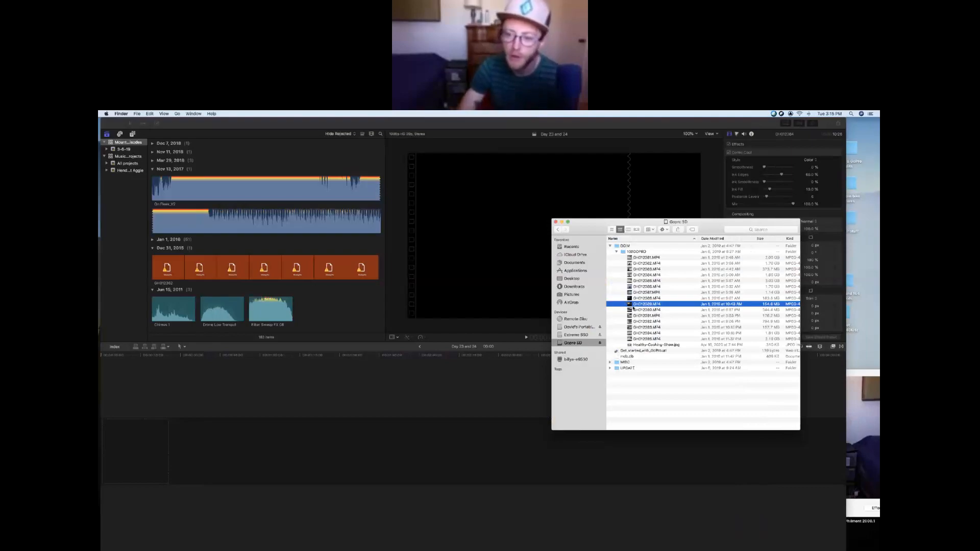
pyautogui.moveTo(633, 304); pyautogui.dragTo(122, 459)
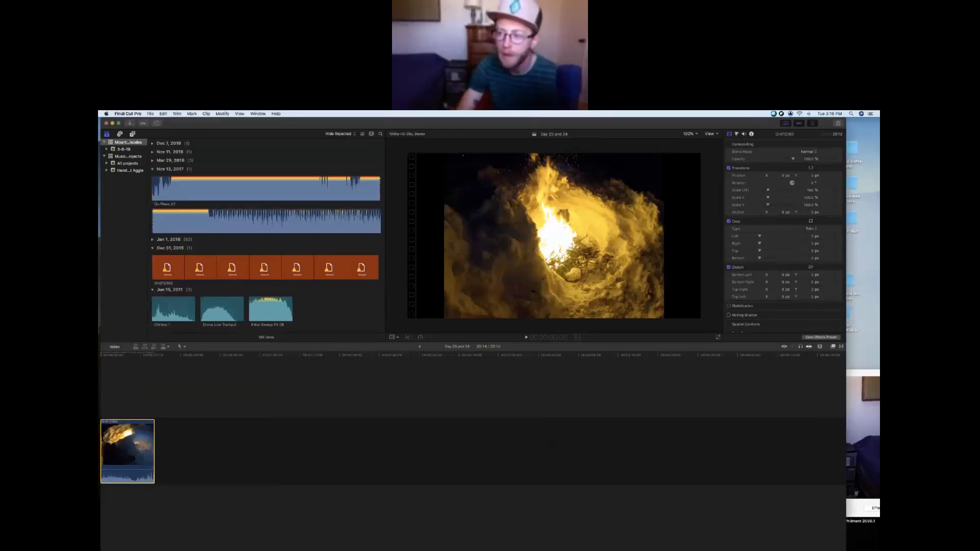
# Return to Finder, preview GH012390.MP4 and append it after the campfire clip on the timeline
pyautogui.moveTo(874, 203)
pyautogui.click(868, 139)
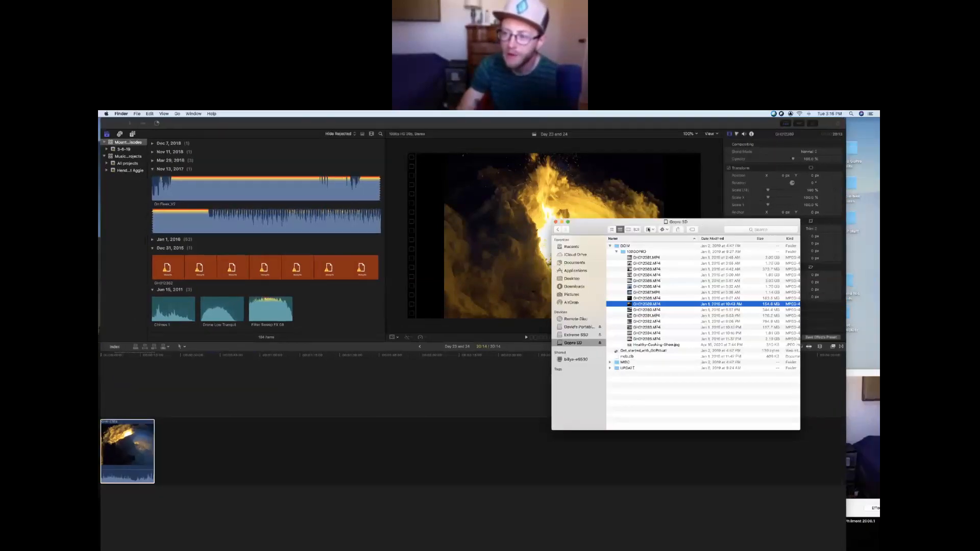
pyautogui.click(646, 310)
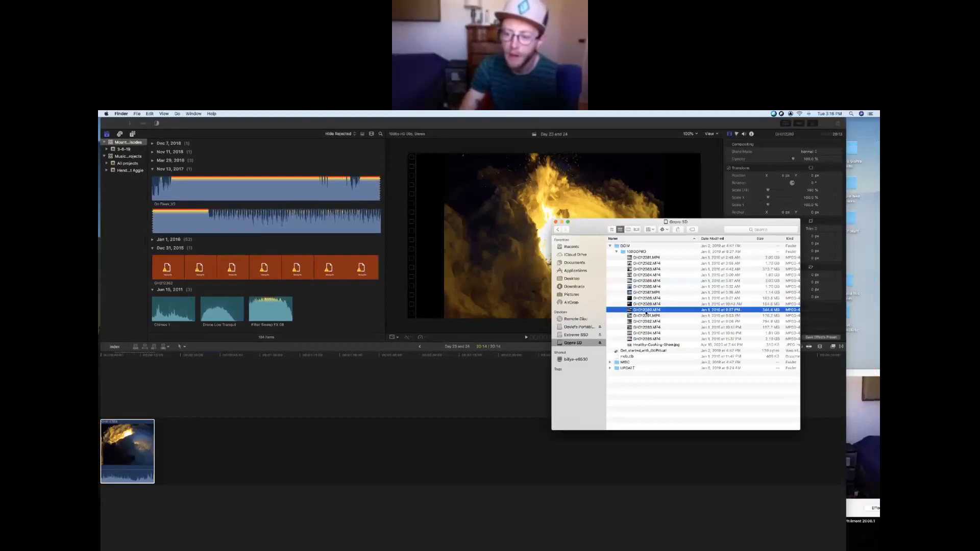
pyautogui.press('space')
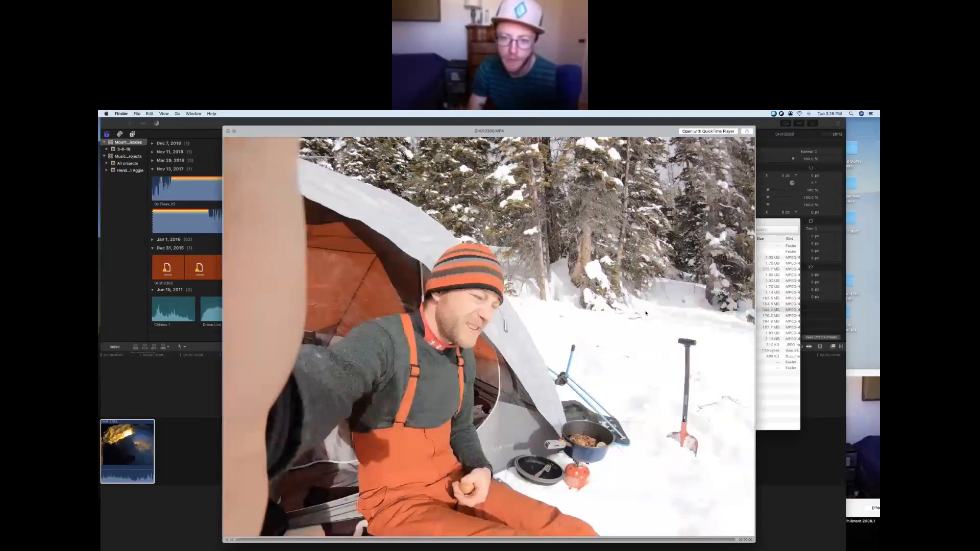
pyautogui.press('space')
pyautogui.moveTo(629, 313); pyautogui.dragTo(215, 449)
# Preview the GoPro clips GH012391.MP4 and GH012392.MP4
pyautogui.click(655, 315)
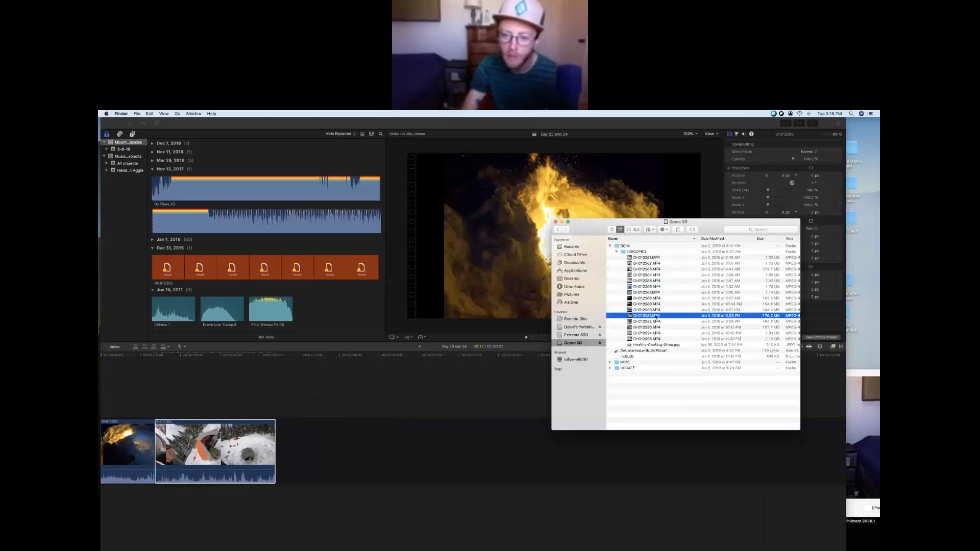
pyautogui.press('space')
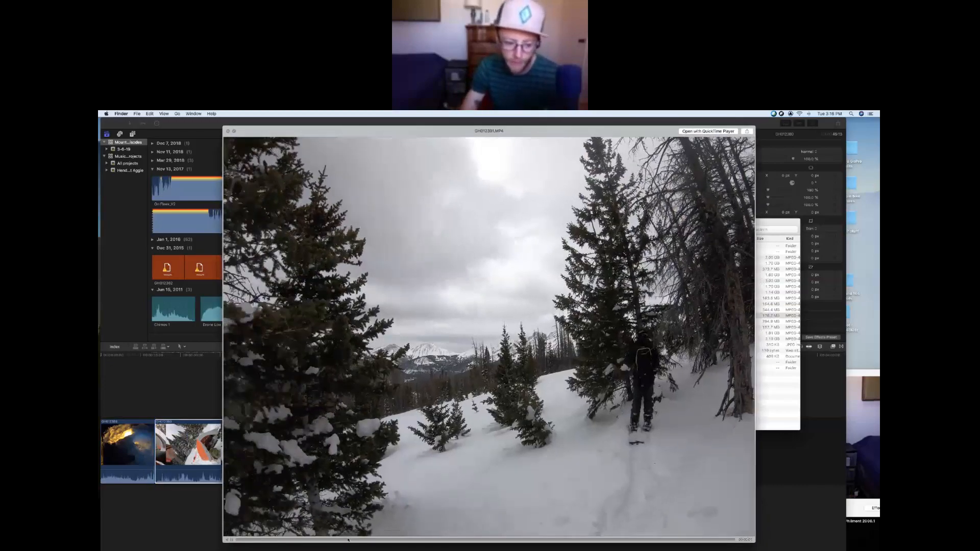
pyautogui.press('space')
pyautogui.click(653, 322)
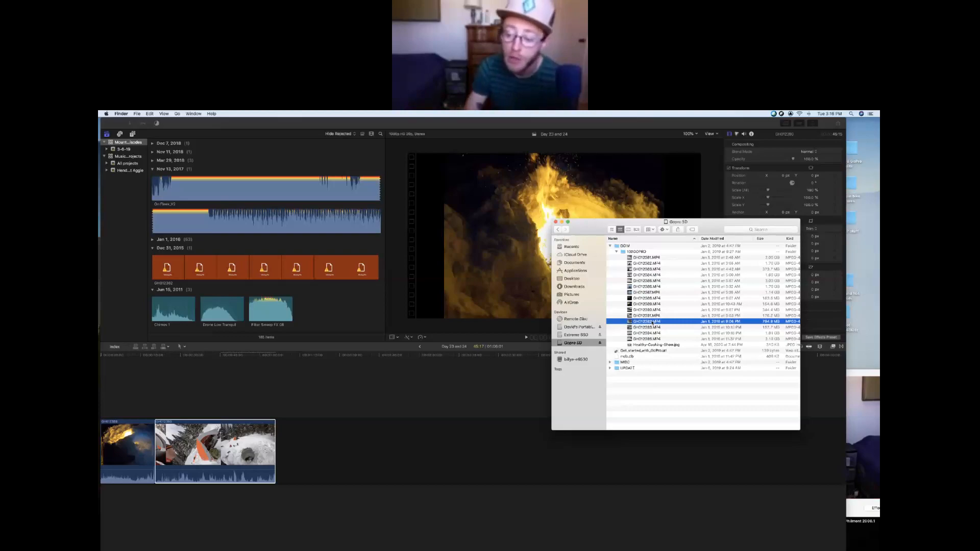
pyautogui.press('space')
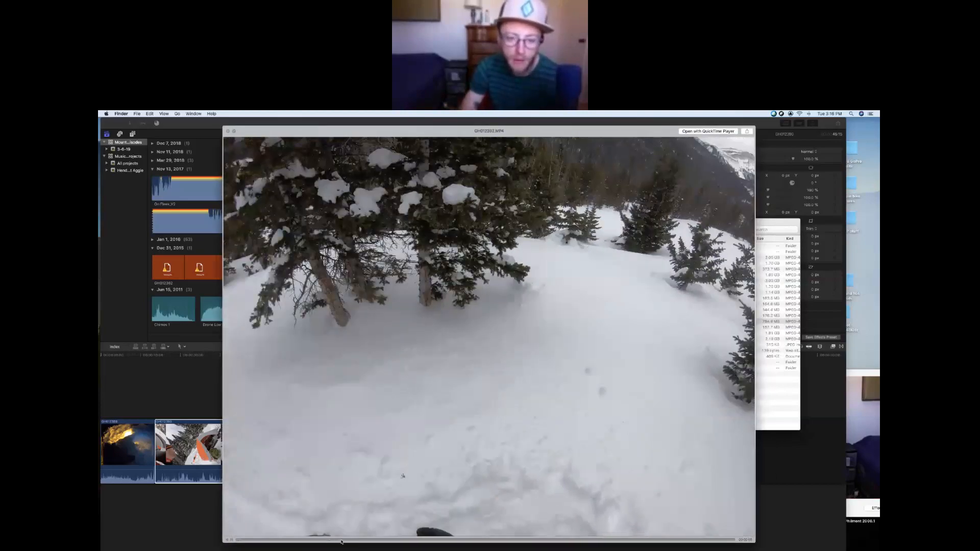
pyautogui.press('space')
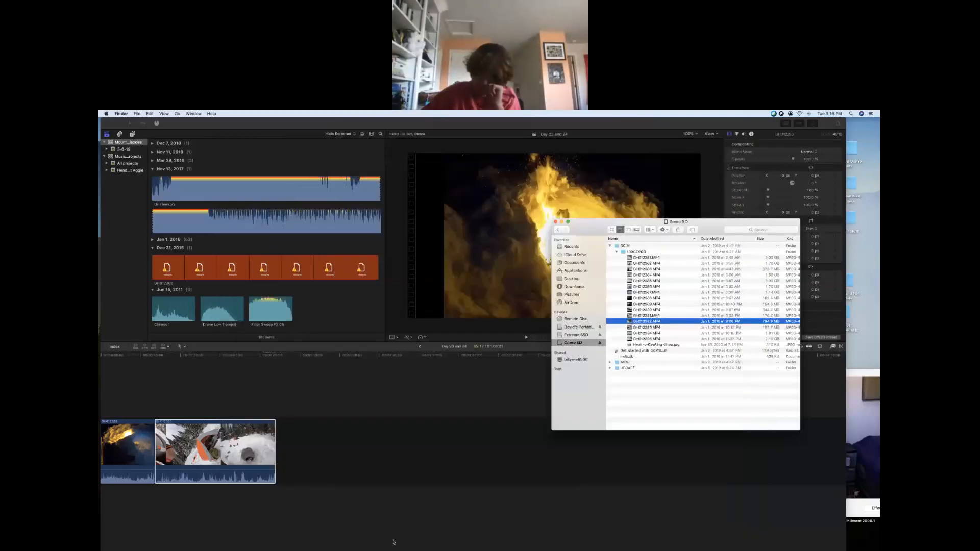
# Preview the remaining candidates GH012393.MP4 and GH012394.MP4, checking the latter near its end
pyautogui.click(709, 329)
pyautogui.press('space')
pyautogui.press('space')
pyautogui.click(644, 327)
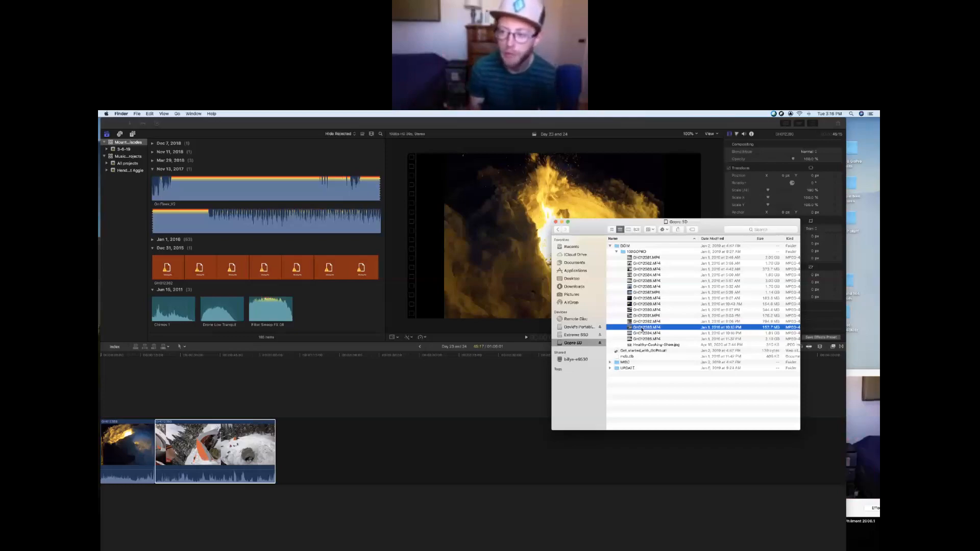
pyautogui.hscroll(3, 727, 335)
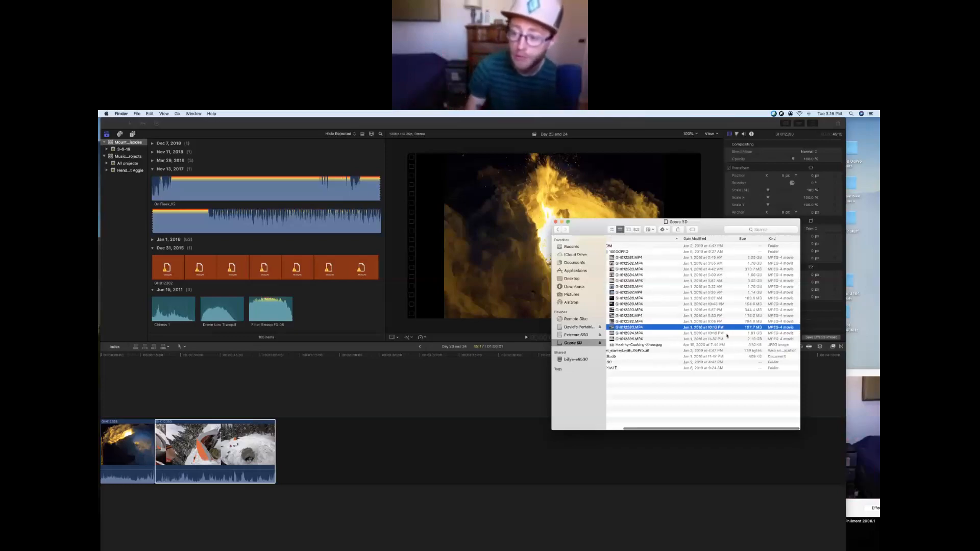
pyautogui.click(753, 334)
pyautogui.press('space')
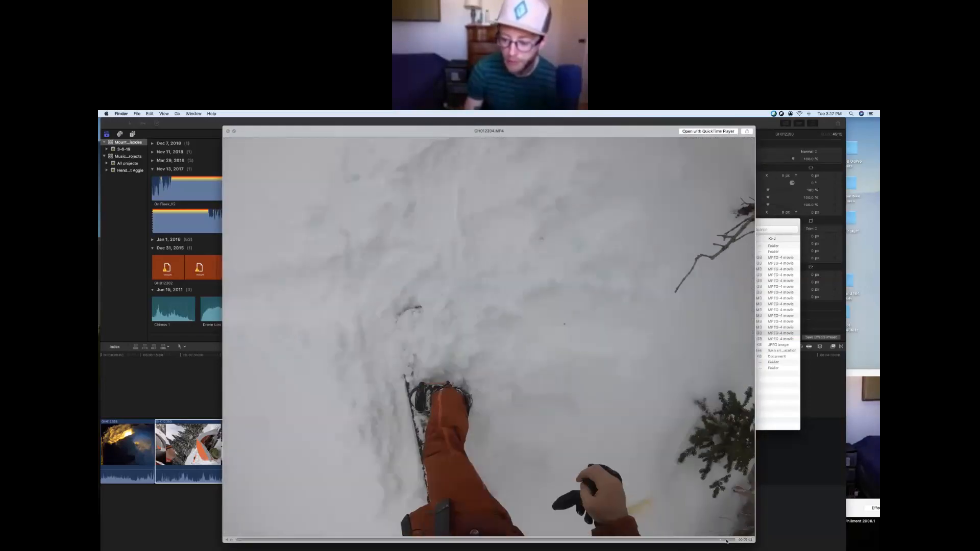
pyautogui.press('space')
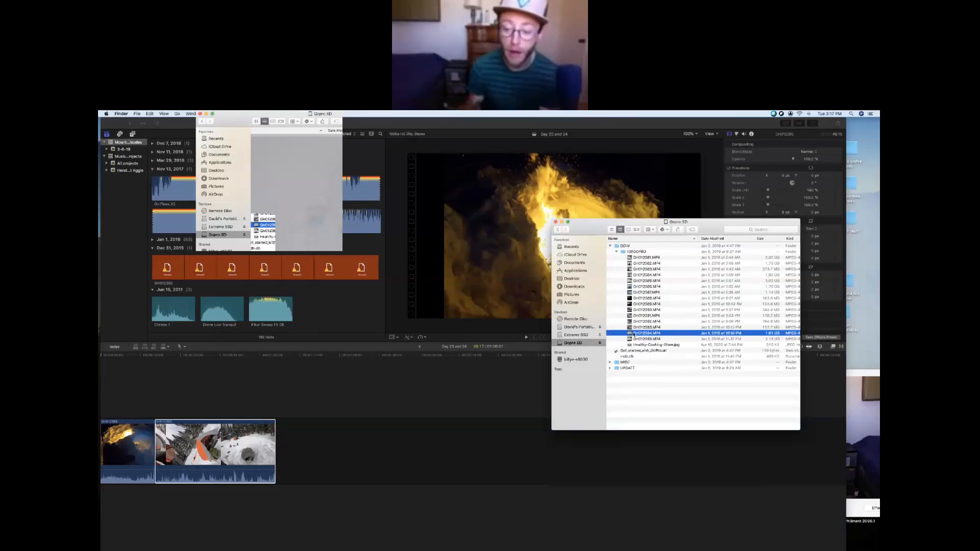
# Open GH012394.MP4 in QuickTime Player and set a trim range around a short section in its first half
pyautogui.press('Up')
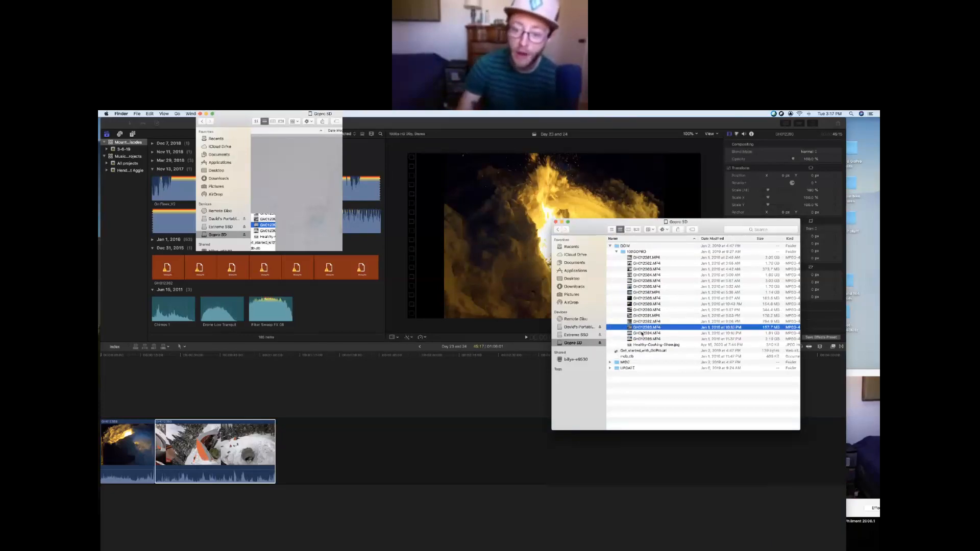
pyautogui.click(646, 333)
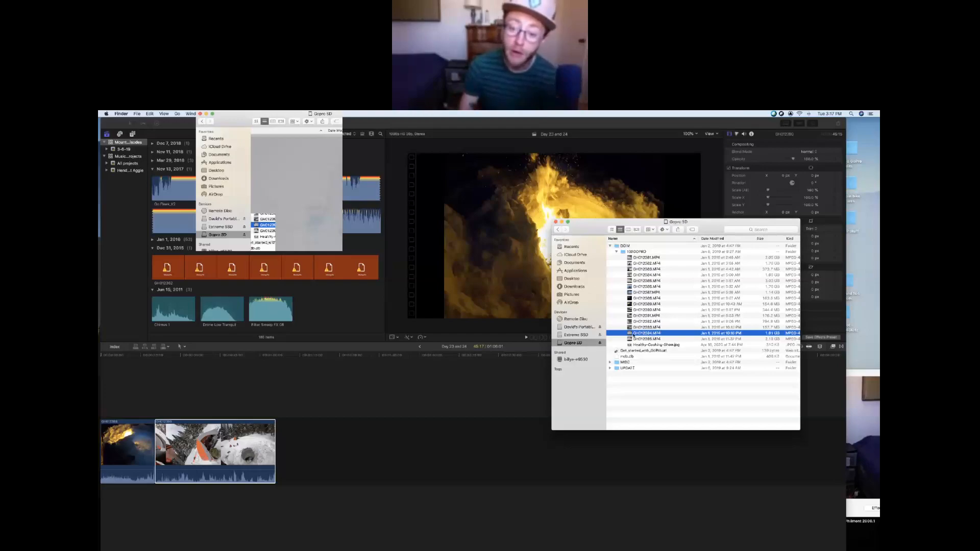
pyautogui.doubleClick(635, 334)
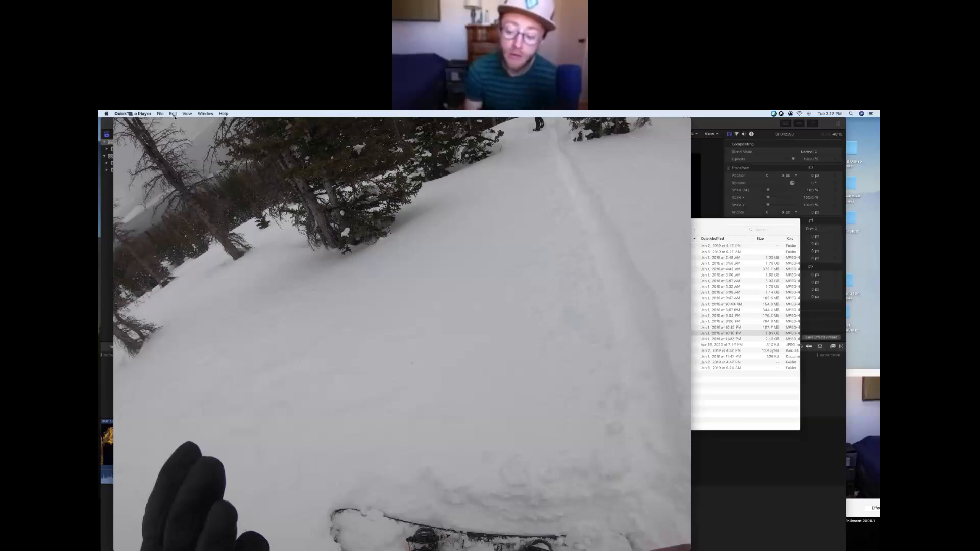
pyautogui.press('super+t')
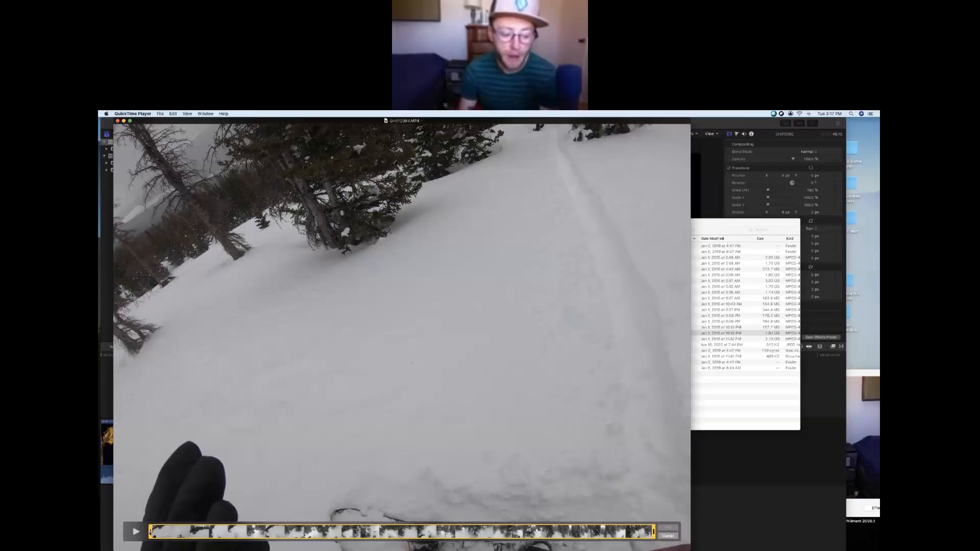
pyautogui.moveTo(151, 531); pyautogui.dragTo(210, 531)
pyautogui.moveTo(653, 531); pyautogui.dragTo(341, 544)
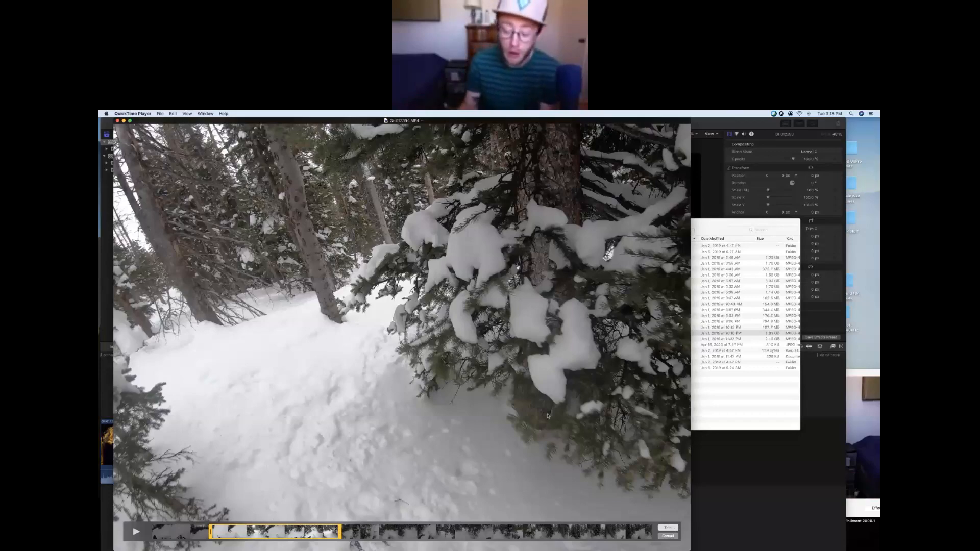
pyautogui.click(159, 113)
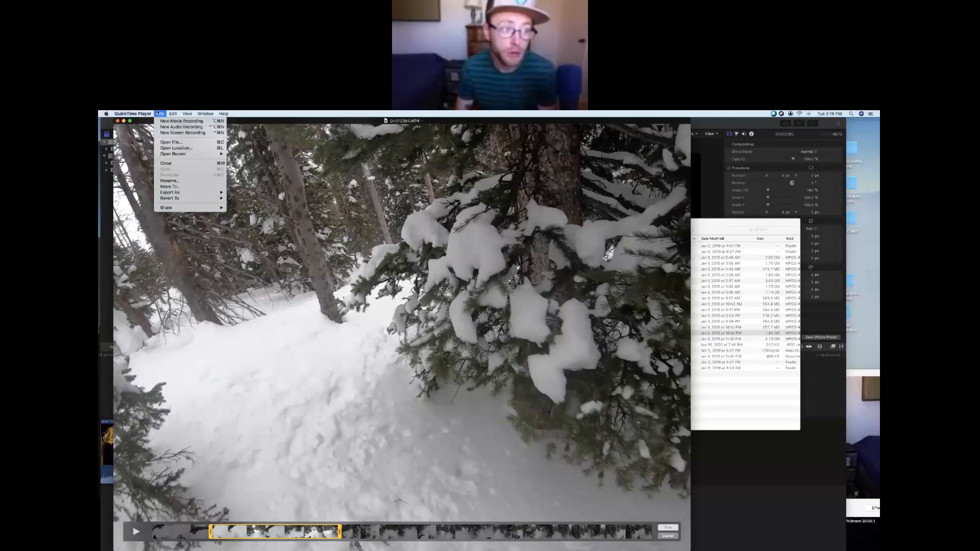
pyautogui.click(295, 113)
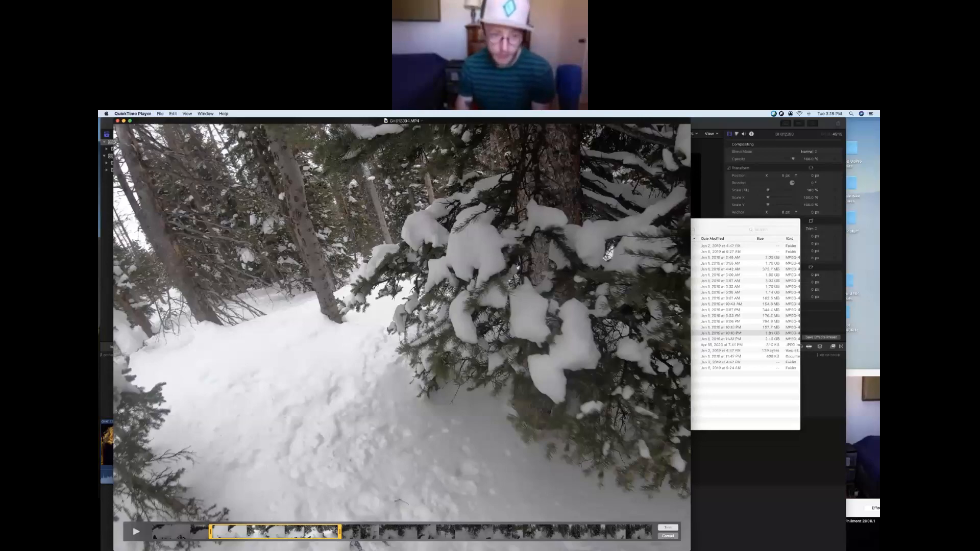
pyautogui.click(160, 114)
pyautogui.click(159, 114)
pyautogui.click(160, 113)
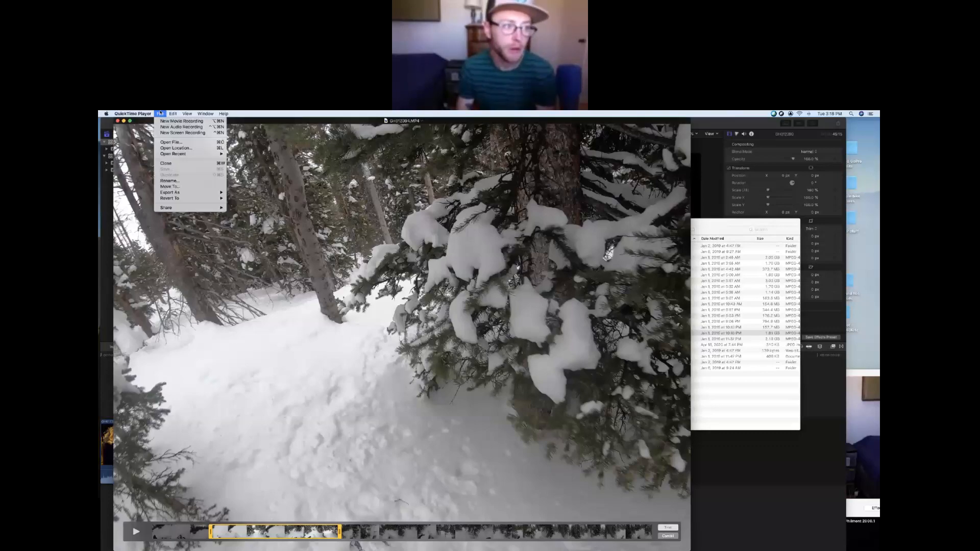
pyautogui.click(465, 400)
# Apply the trim and enter "short trim" as the export name in the save dialog
pyautogui.click(668, 527)
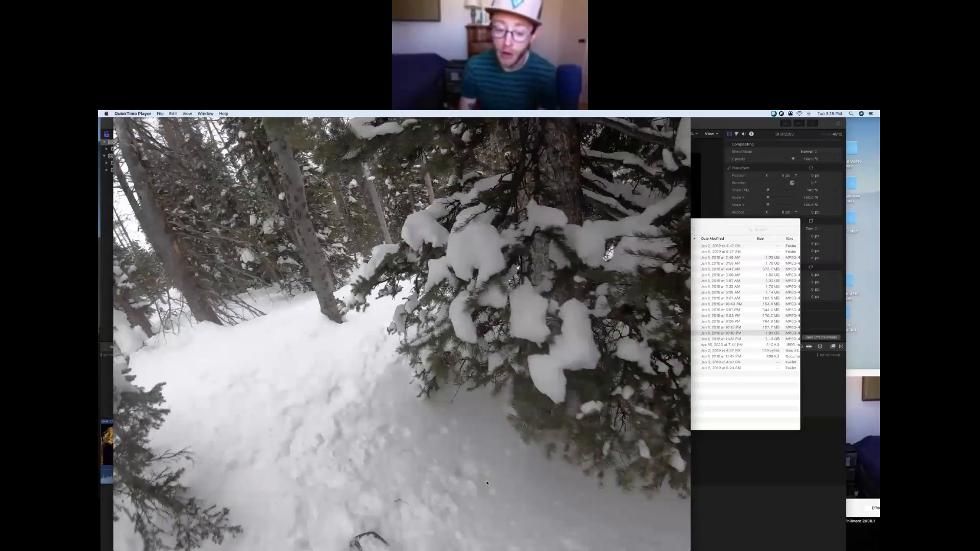
pyautogui.press('super+s')
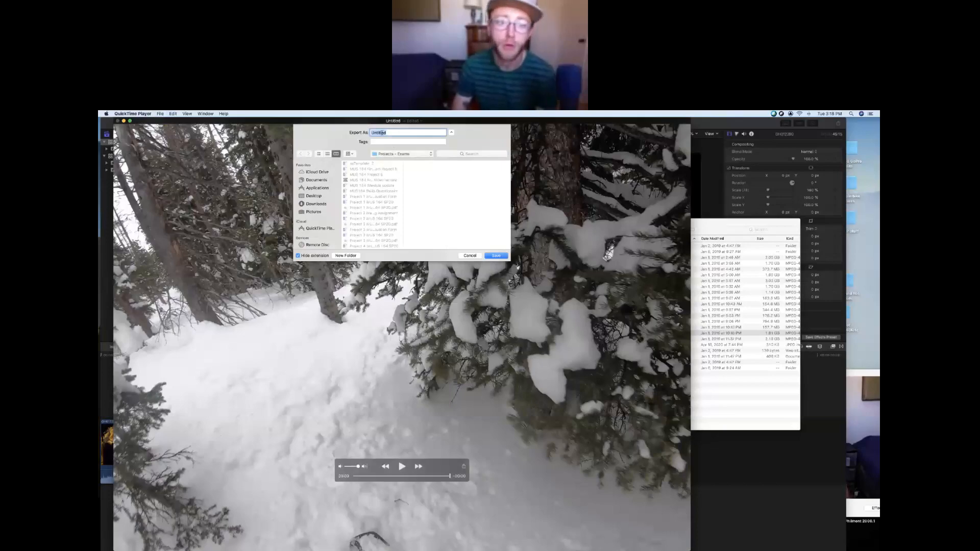
pyautogui.write('short trim')
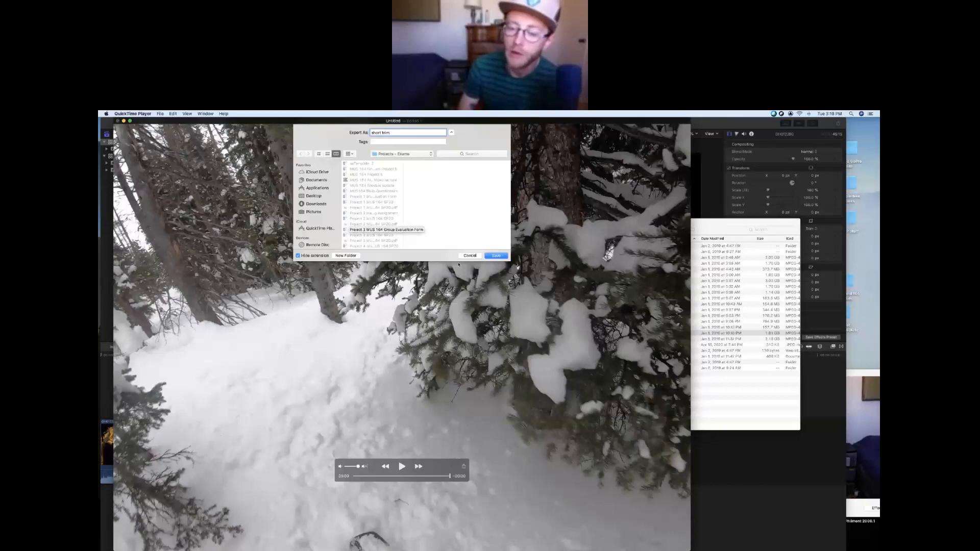
pyautogui.click(496, 255)
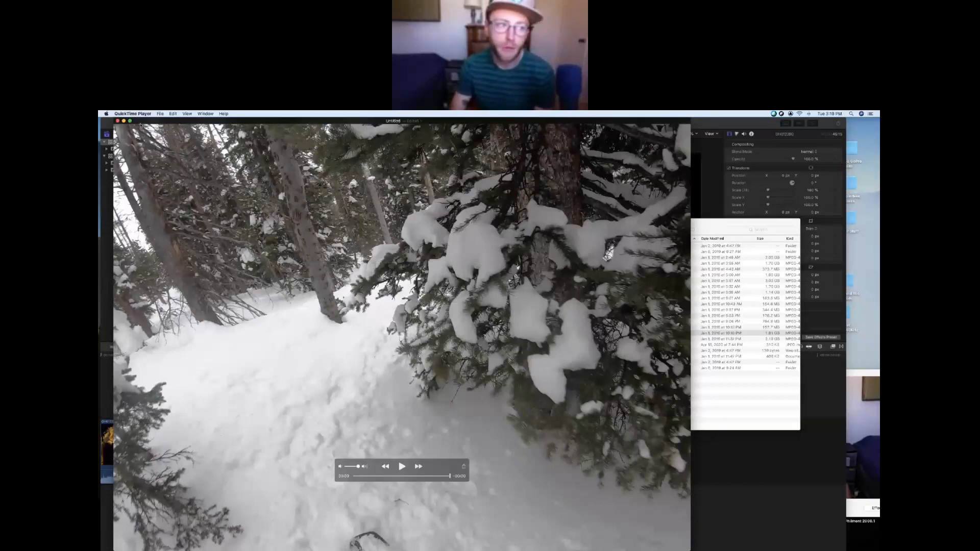
# Close the trimmed movie without keeping it, and close the GoPro SD Finder window
pyautogui.click(118, 121)
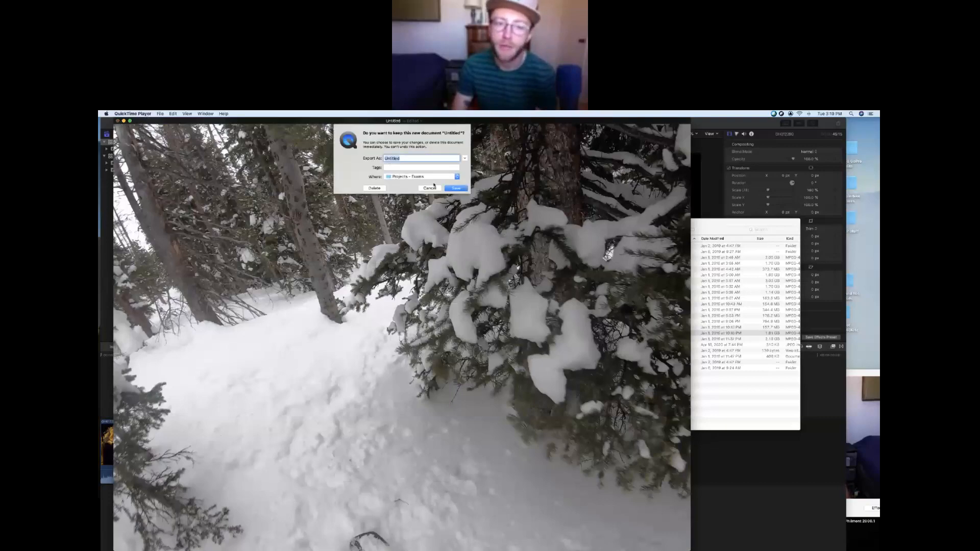
pyautogui.click(372, 187)
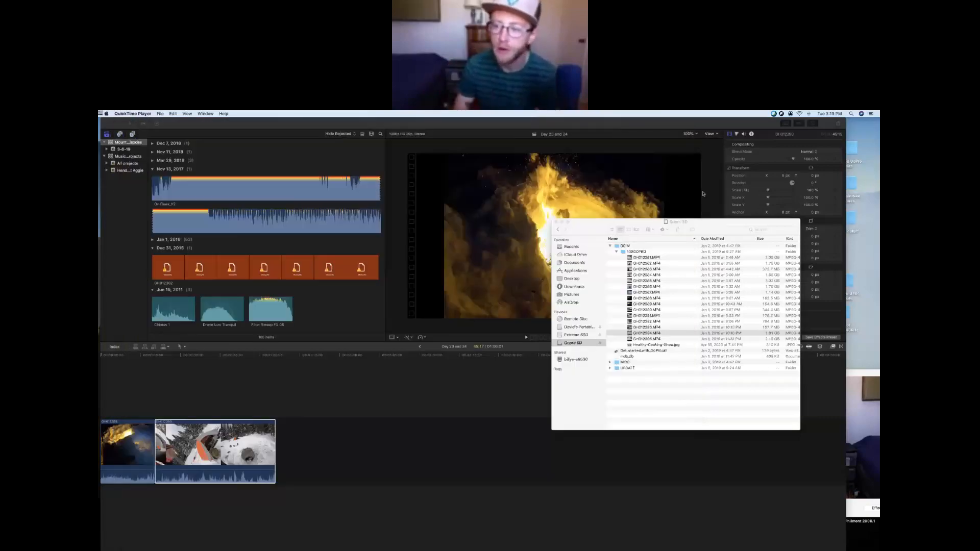
pyautogui.click(556, 222)
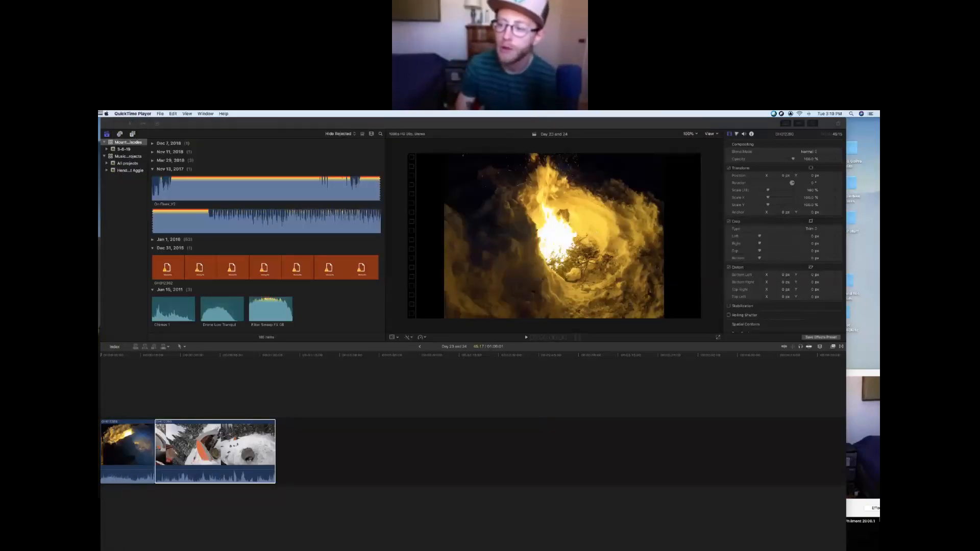
pyautogui.moveTo(864, 227)
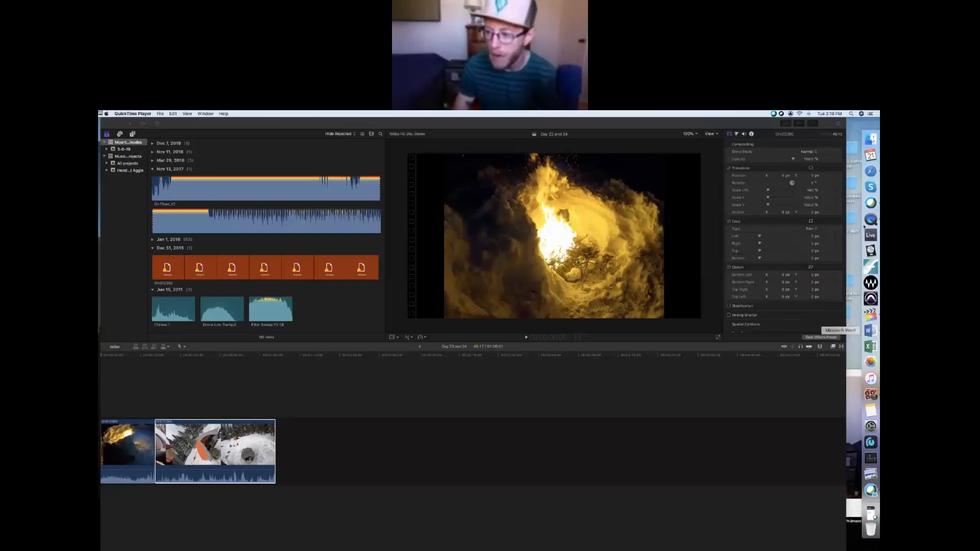
# Add GH012394.MP4 from the GoPro SD card to the end of the timeline, after the two existing clips
pyautogui.click(870, 139)
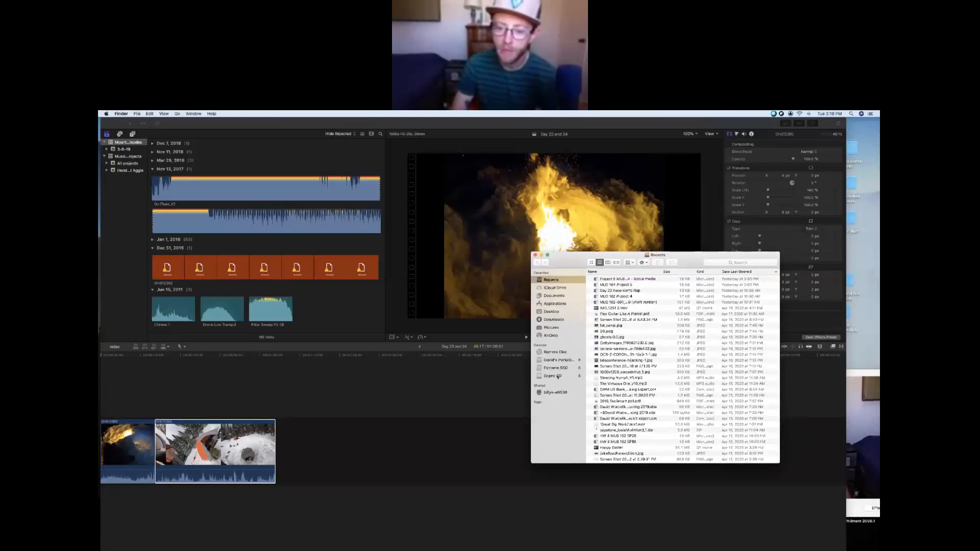
pyautogui.click(558, 376)
pyautogui.click(628, 361)
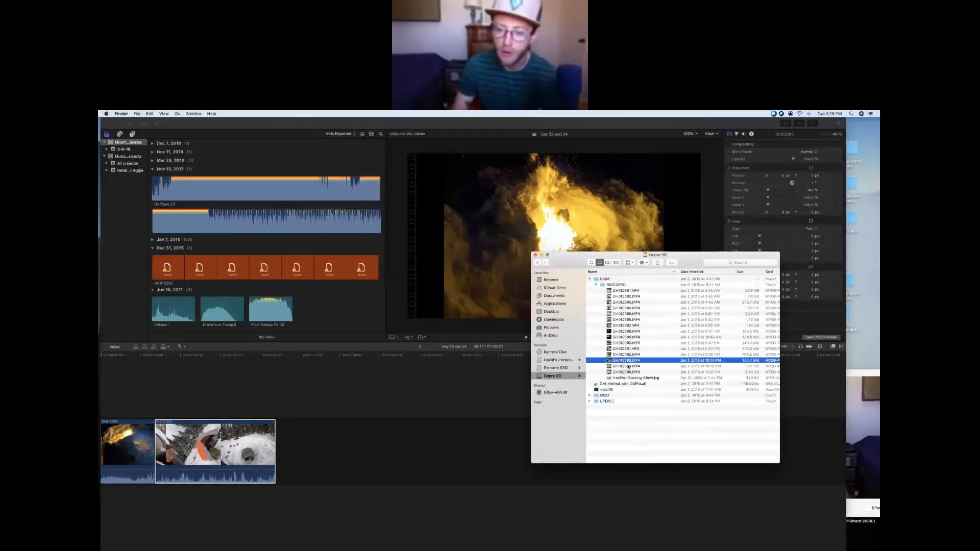
pyautogui.click(628, 366)
pyautogui.moveTo(625, 368); pyautogui.dragTo(316, 452)
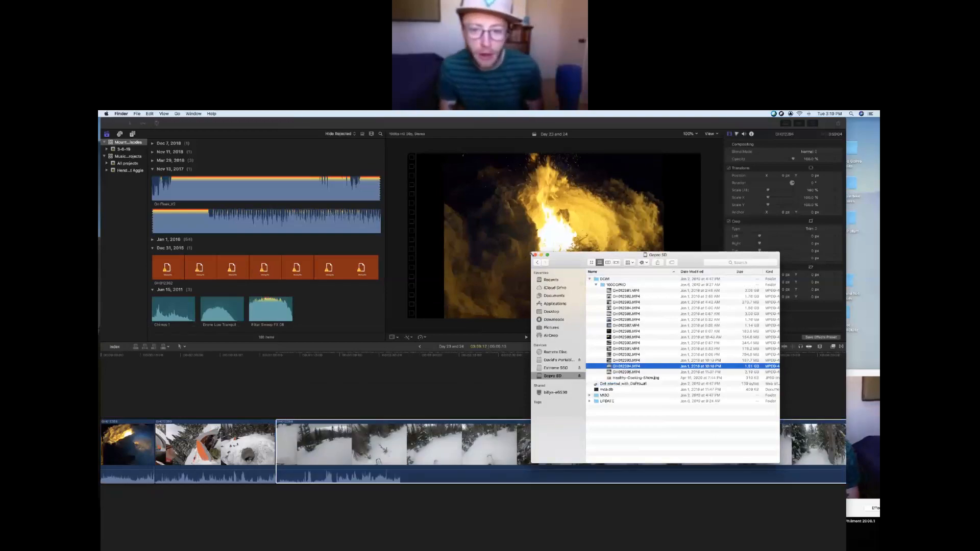
pyautogui.click(441, 421)
pyautogui.hscroll(5, 442, 421)
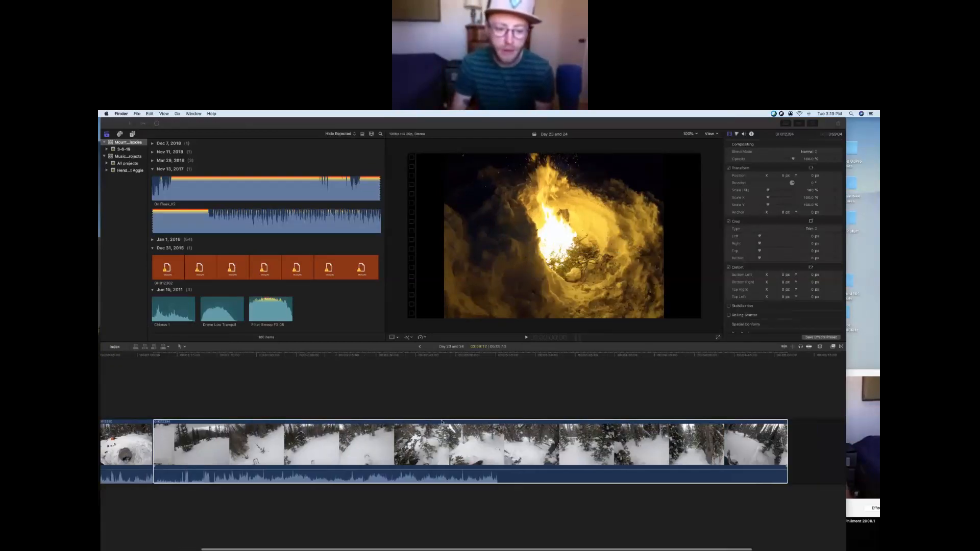
pyautogui.hscroll(-6, 442, 423)
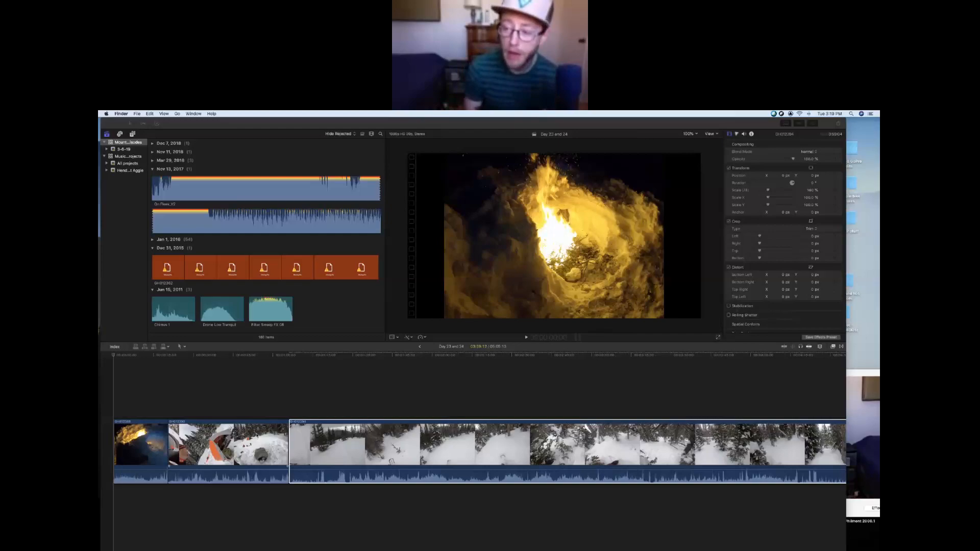
# Examine the beginning of the newly added snow clip in the timeline at several zoom levels
pyautogui.click(400, 511)
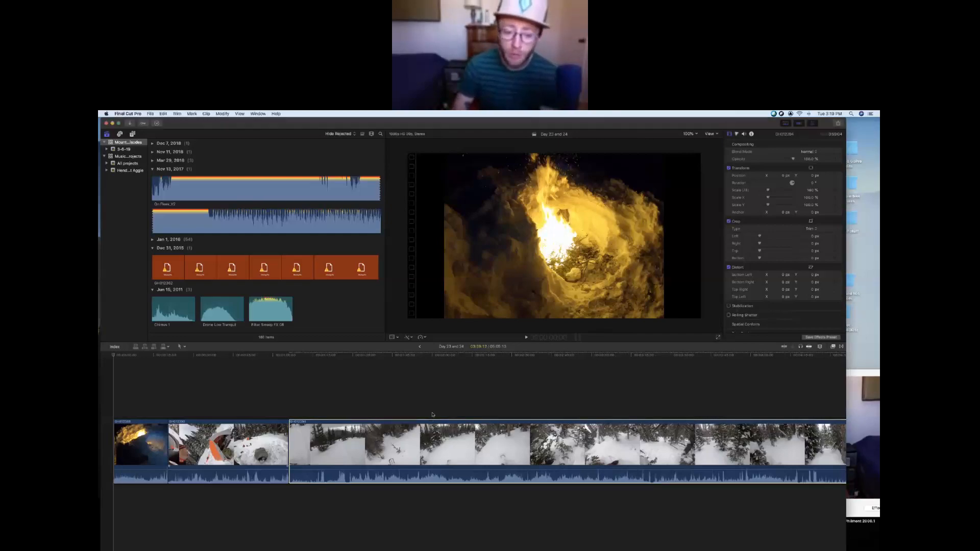
pyautogui.click(292, 410)
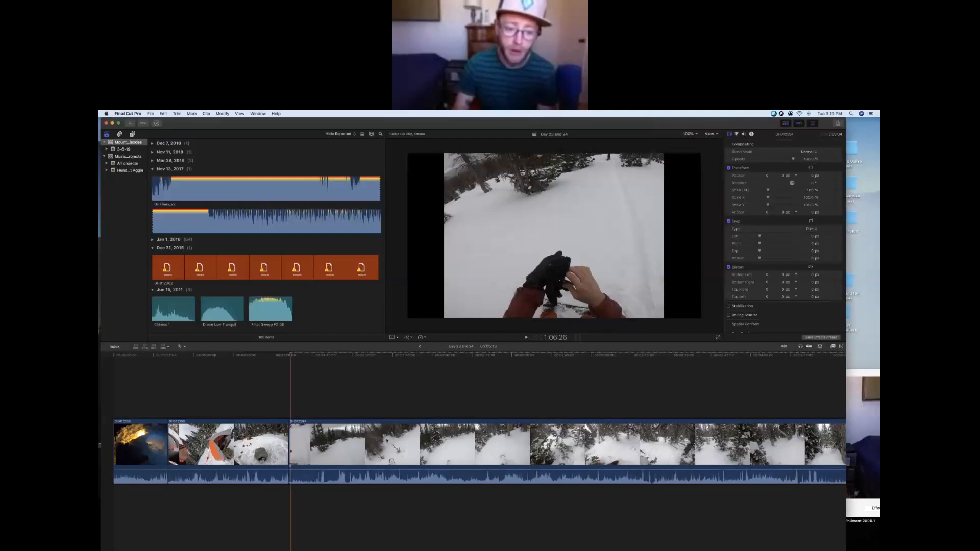
pyautogui.press('super+minus')
pyautogui.press('super+minus')
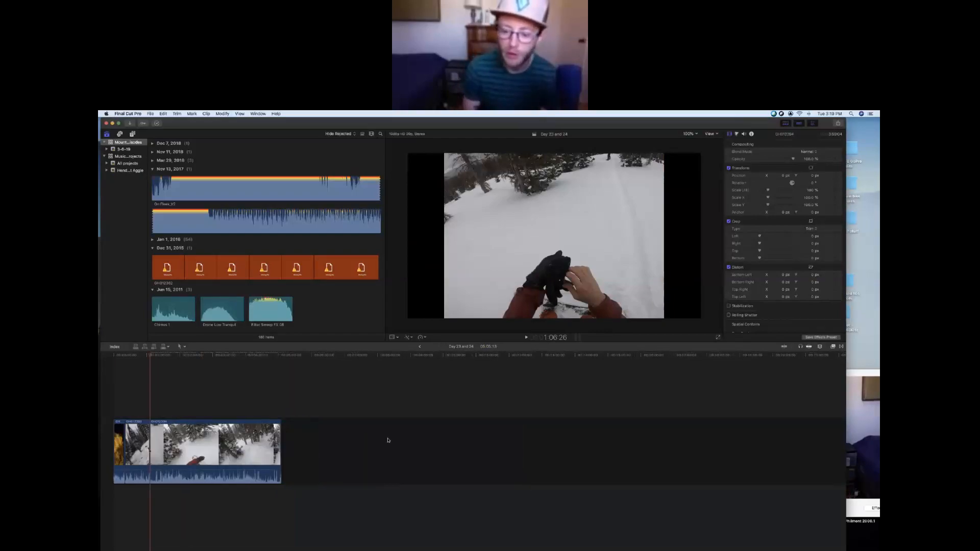
pyautogui.press('super+equal')
pyautogui.press('super+equal')
pyautogui.press('super+equal')
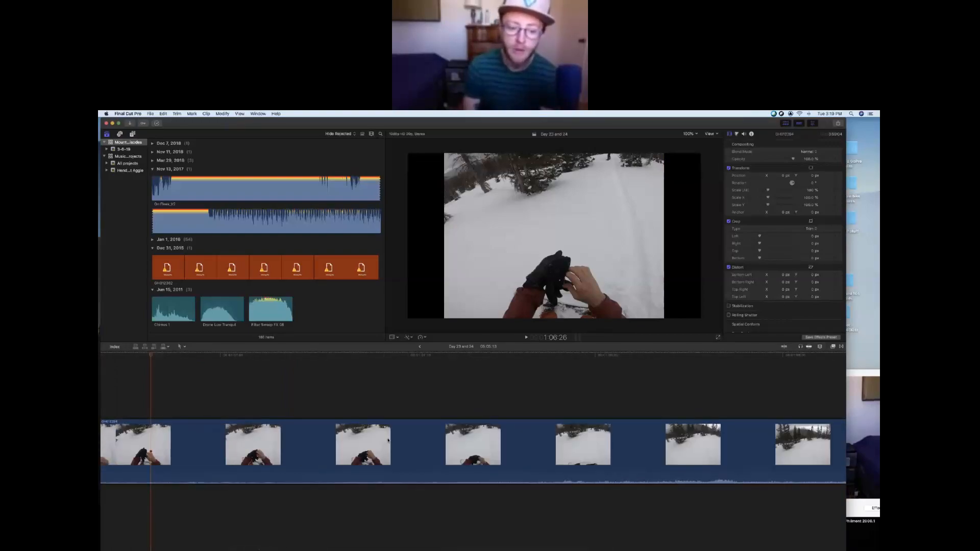
pyautogui.click(296, 390)
pyautogui.press('super+equal')
pyautogui.press('super+minus')
pyautogui.press('super+minus')
pyautogui.press('super+minus')
pyautogui.press('super+minus')
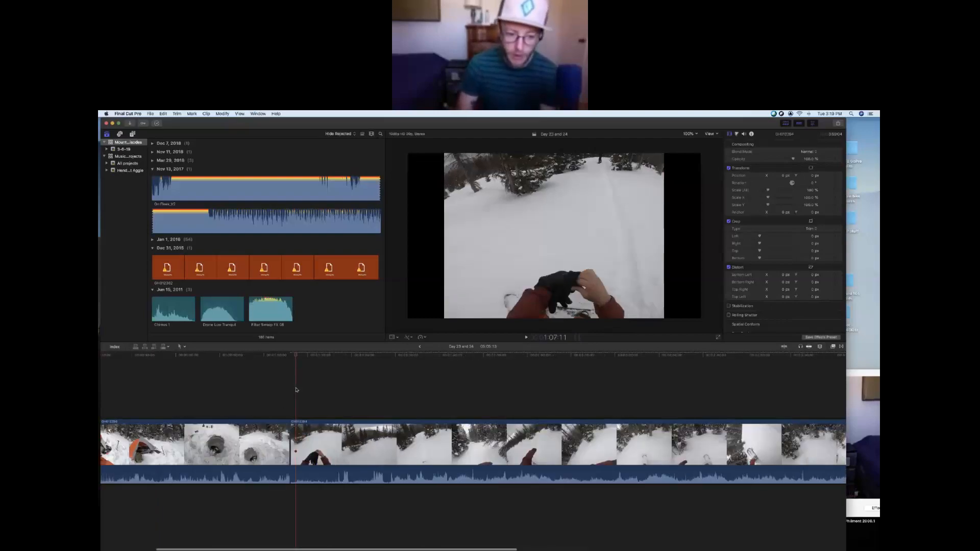
pyautogui.press('super+minus')
pyautogui.press('super+minus')
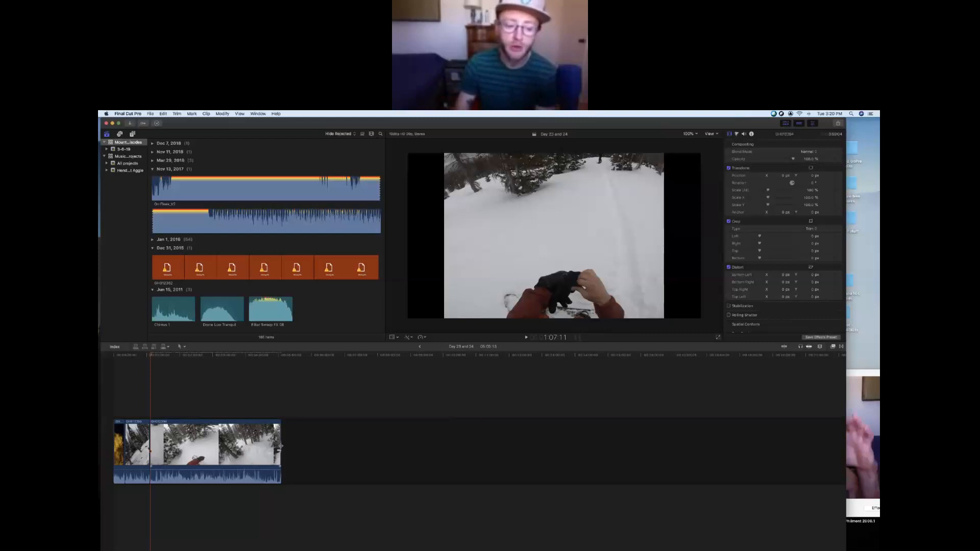
# Split the long snow clip at 3:15:25 and extend the start of its second piece to include earlier footage
pyautogui.moveTo(279, 449)
pyautogui.mouseDown()
pyautogui.moveTo(237, 449)
pyautogui.moveTo(308, 449)
pyautogui.moveTo(225, 449)
pyautogui.moveTo(280, 449)
pyautogui.mouseUp()
pyautogui.moveTo(152, 443)
pyautogui.mouseDown()
pyautogui.moveTo(163, 442)
pyautogui.moveTo(138, 442)
pyautogui.mouseUp()
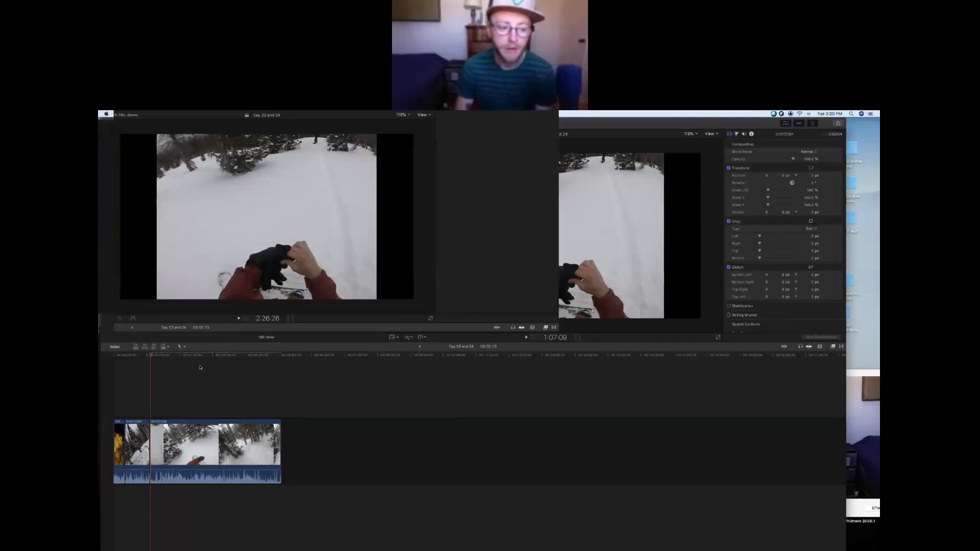
pyautogui.moveTo(195, 356); pyautogui.dragTo(204, 356)
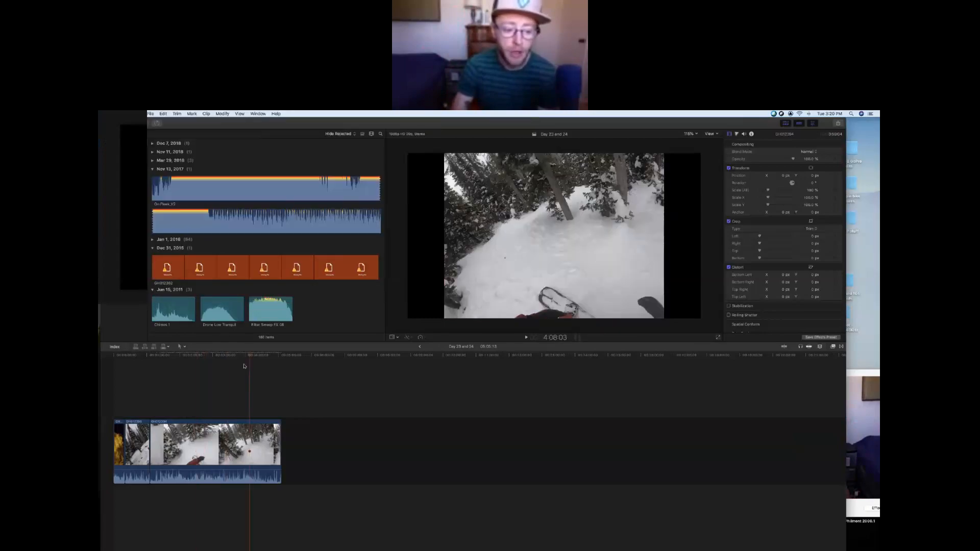
pyautogui.click(228, 438)
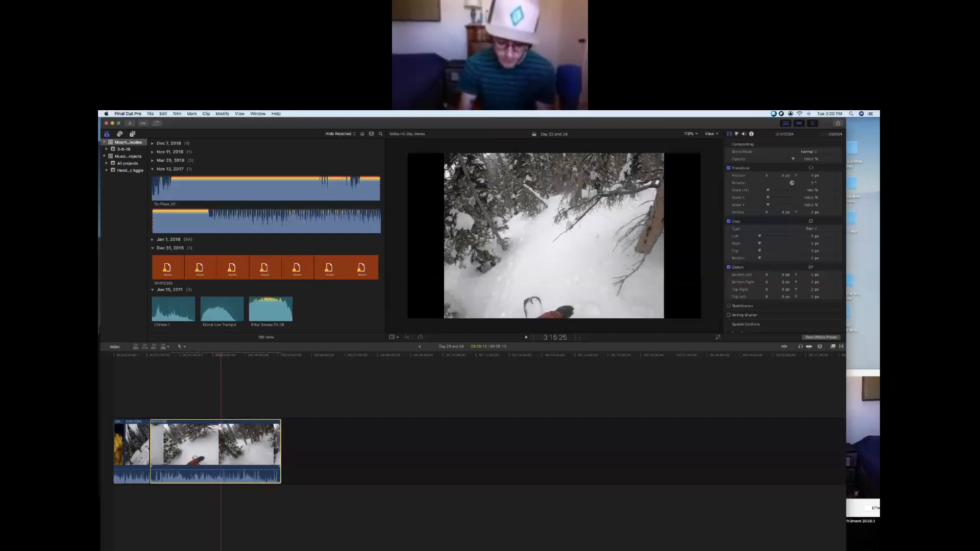
pyautogui.press('super+b')
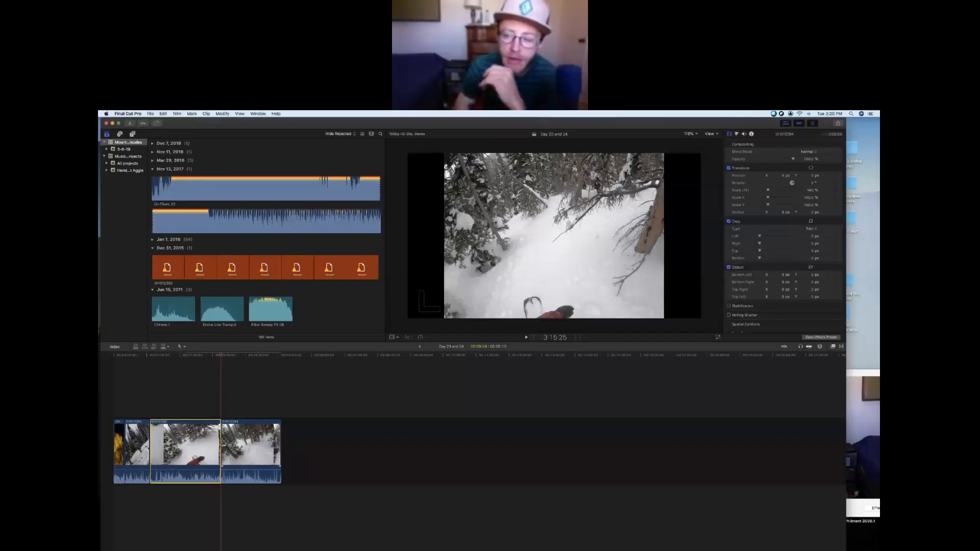
pyautogui.moveTo(220, 446)
pyautogui.mouseDown()
pyautogui.moveTo(236, 446)
pyautogui.moveTo(203, 448)
pyautogui.mouseUp()
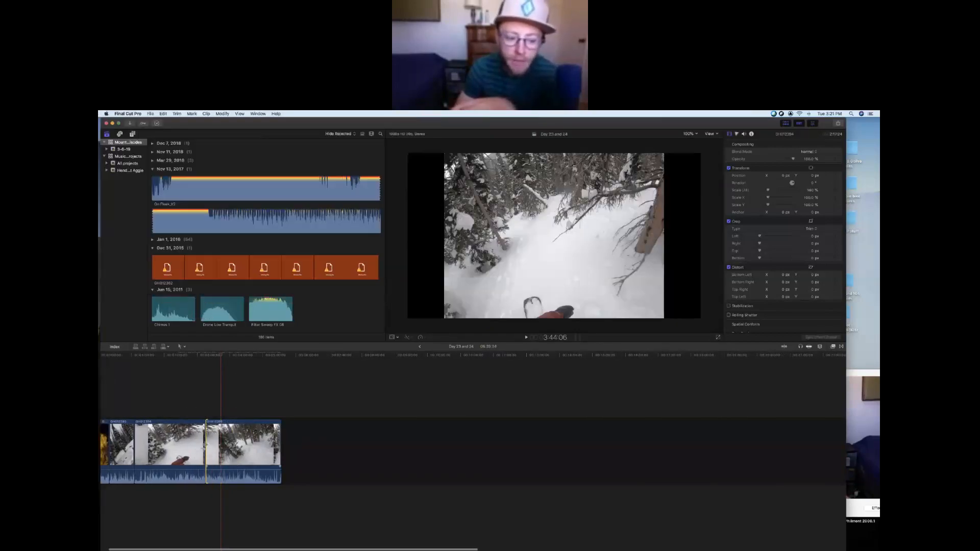
# Play the footage before the cut and trim the end of the split clip's first piece back to about one and a half minutes
pyautogui.moveTo(213, 359); pyautogui.dragTo(201, 359)
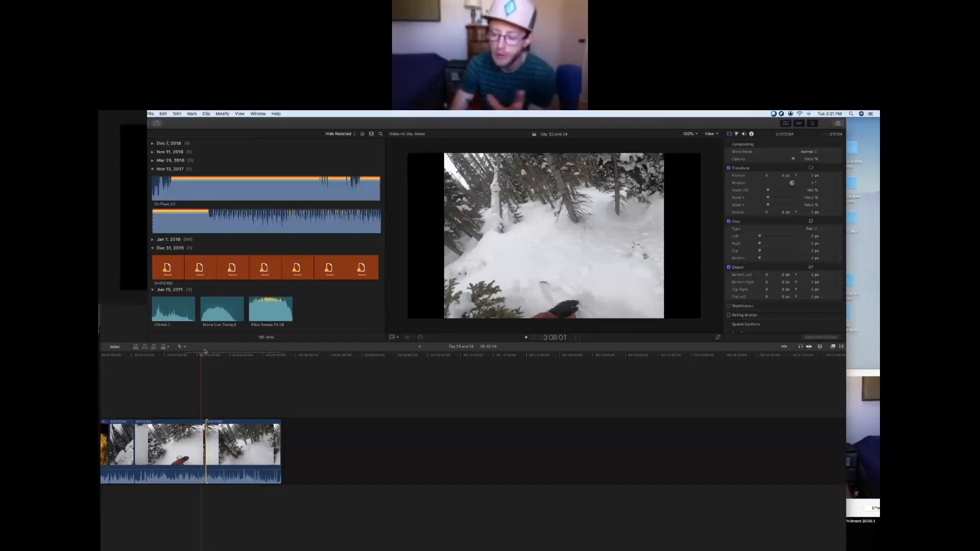
pyautogui.click(200, 356)
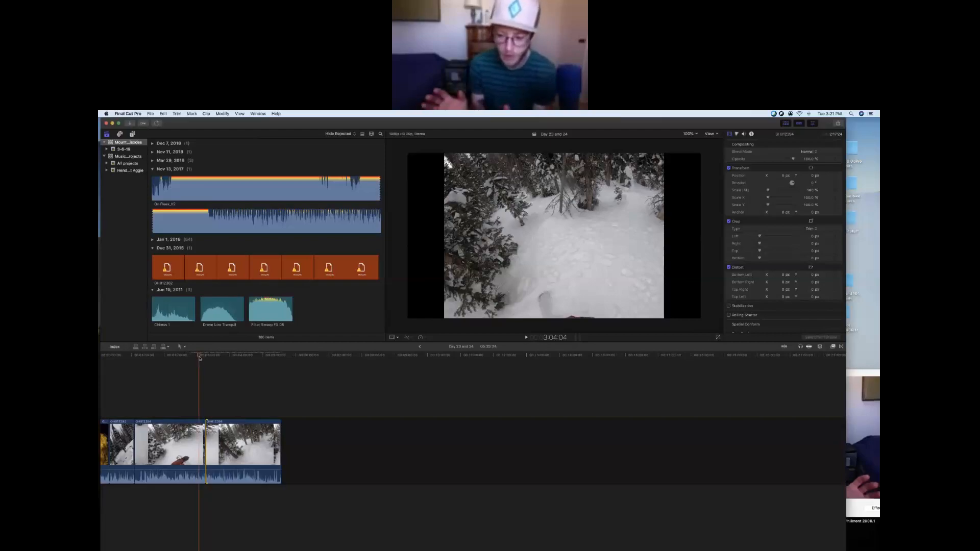
pyautogui.press('space')
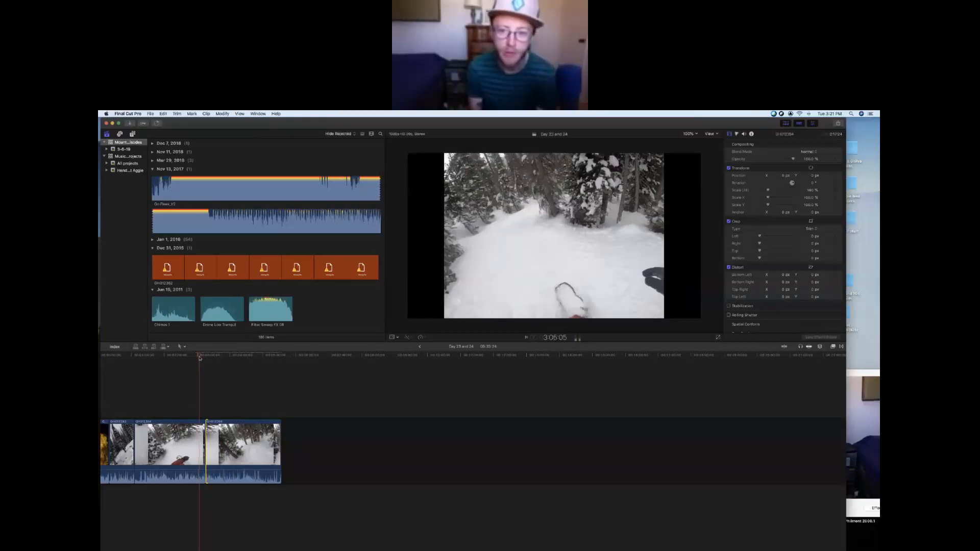
pyautogui.press('space')
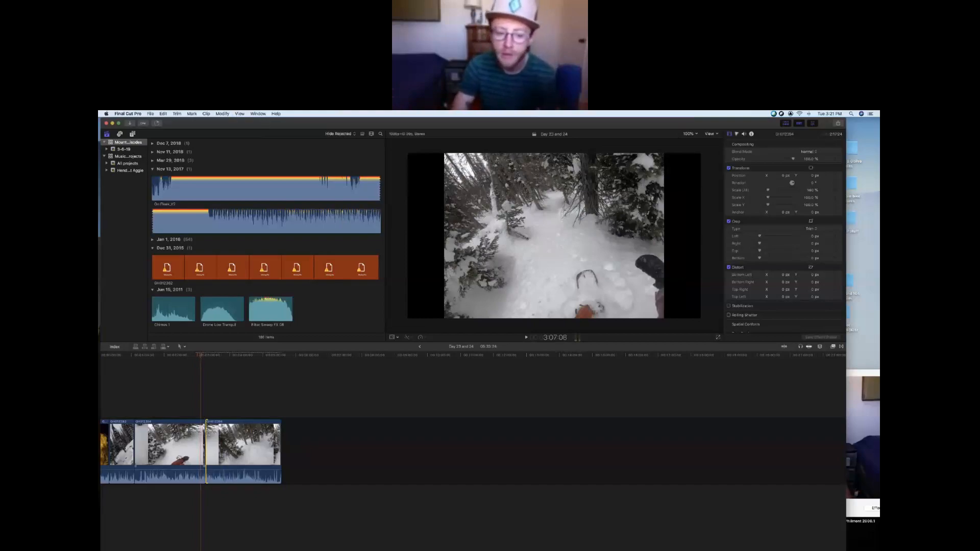
pyautogui.moveTo(206, 435); pyautogui.dragTo(197, 434)
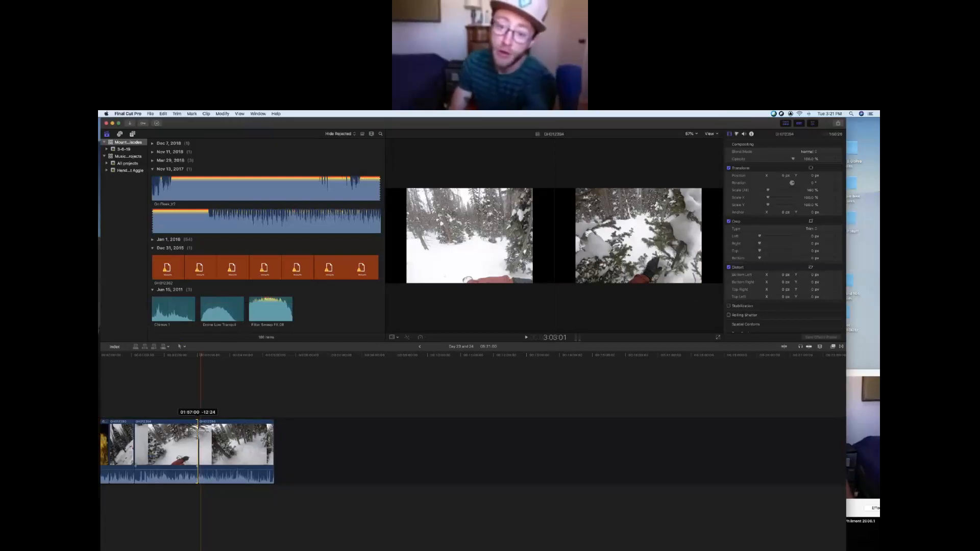
pyautogui.moveTo(197, 434); pyautogui.dragTo(195, 434)
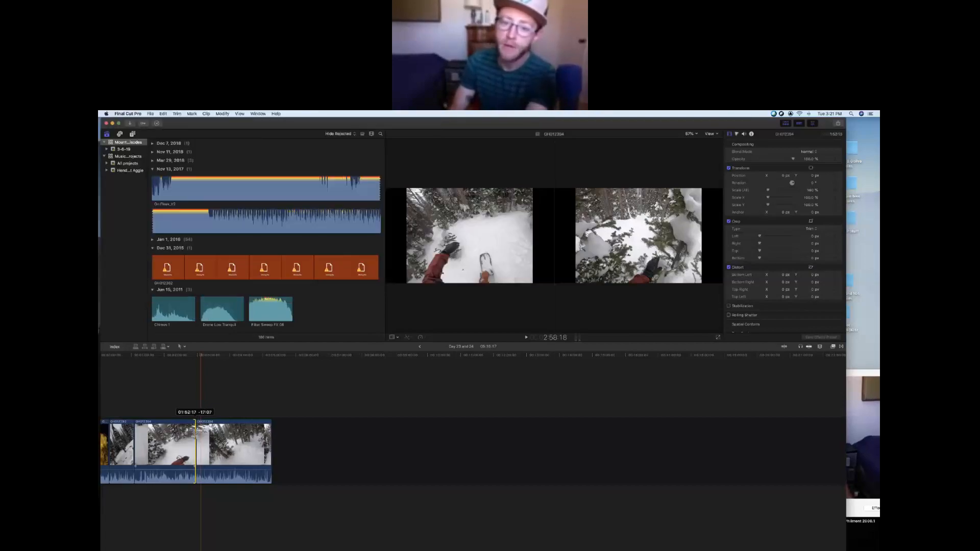
pyautogui.moveTo(195, 435); pyautogui.dragTo(197, 421)
pyautogui.click(185, 356)
pyautogui.press('space')
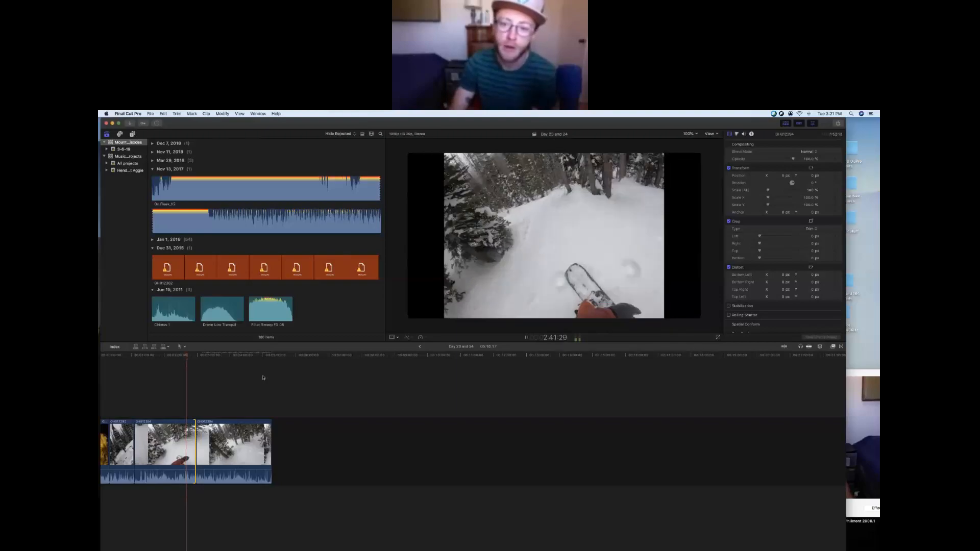
pyautogui.press('space')
pyautogui.moveTo(193, 439); pyautogui.dragTo(183, 439)
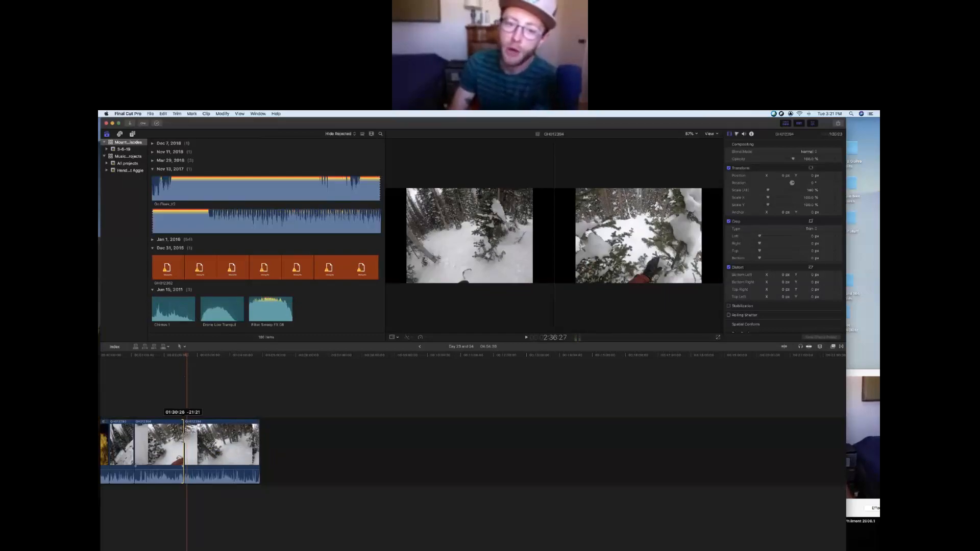
pyautogui.moveTo(182, 440); pyautogui.dragTo(184, 440)
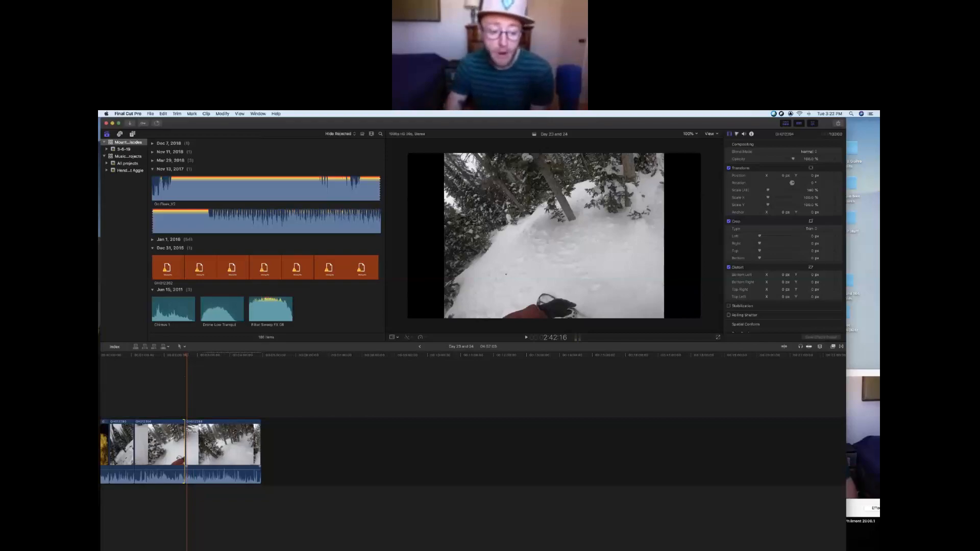
# Move the second piece of the split clip above the main storyline so that it overlaps the first piece
pyautogui.moveTo(201, 429); pyautogui.dragTo(236, 453)
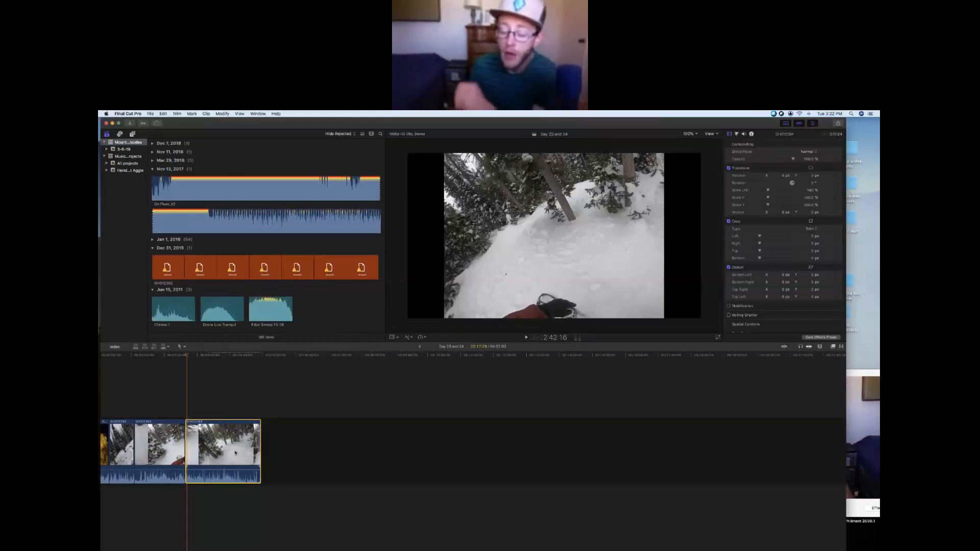
pyautogui.moveTo(234, 437); pyautogui.dragTo(176, 375)
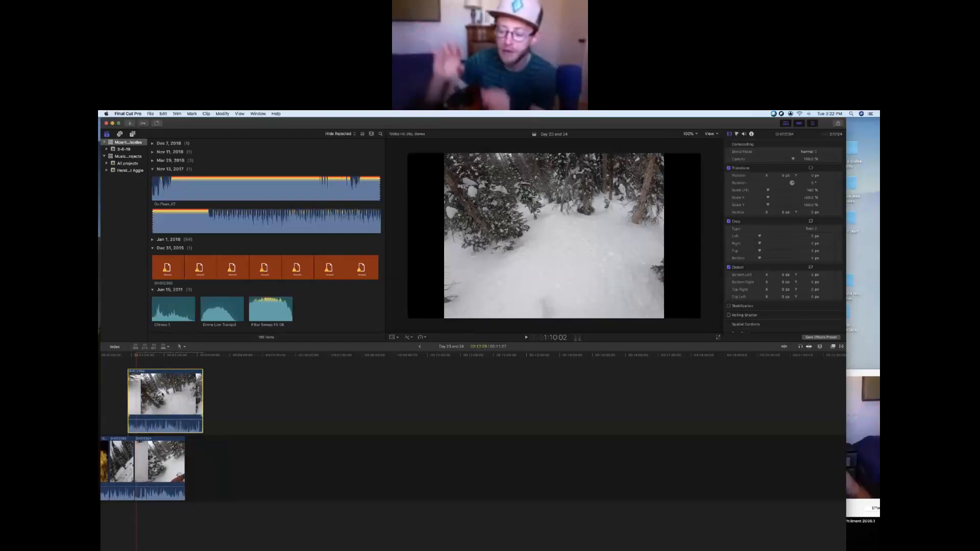
pyautogui.click(159, 449)
# Crop the upper connected clip in Trim mode, keeping only the upper-right quarter of its image
pyautogui.click(164, 403)
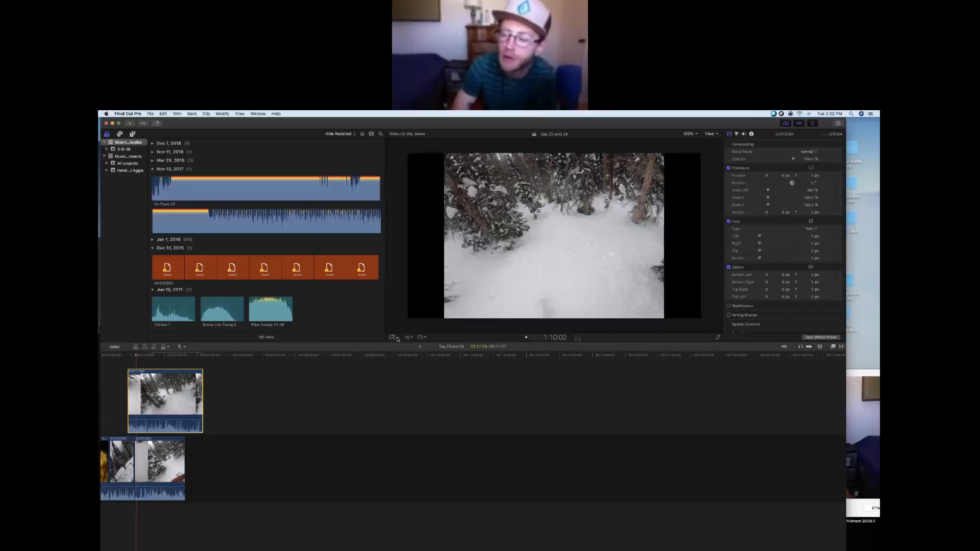
pyautogui.click(398, 338)
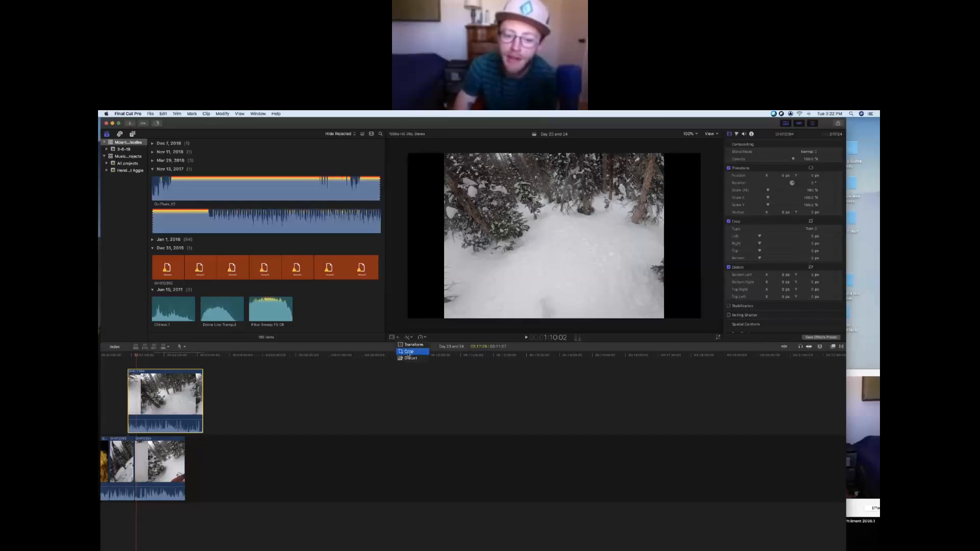
pyautogui.click(409, 352)
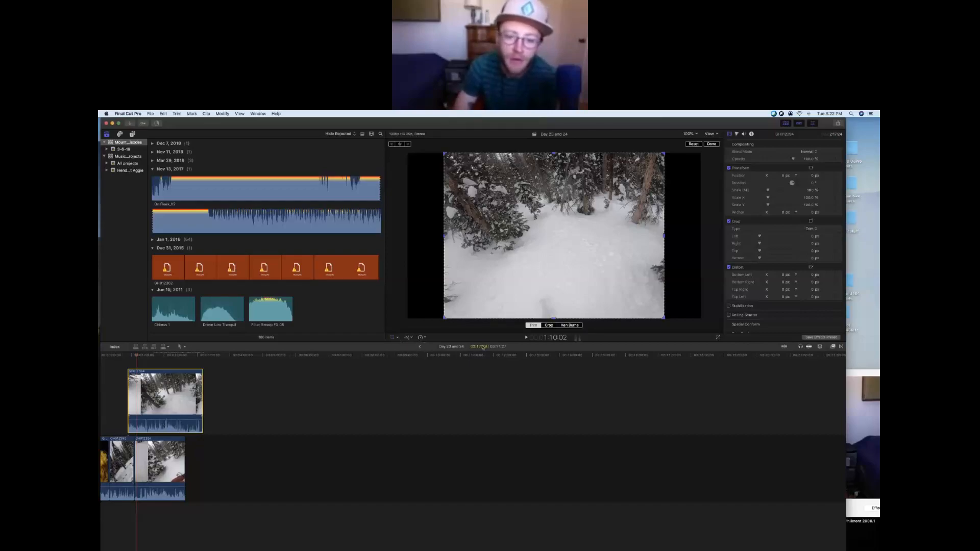
pyautogui.moveTo(444, 319); pyautogui.dragTo(553, 236)
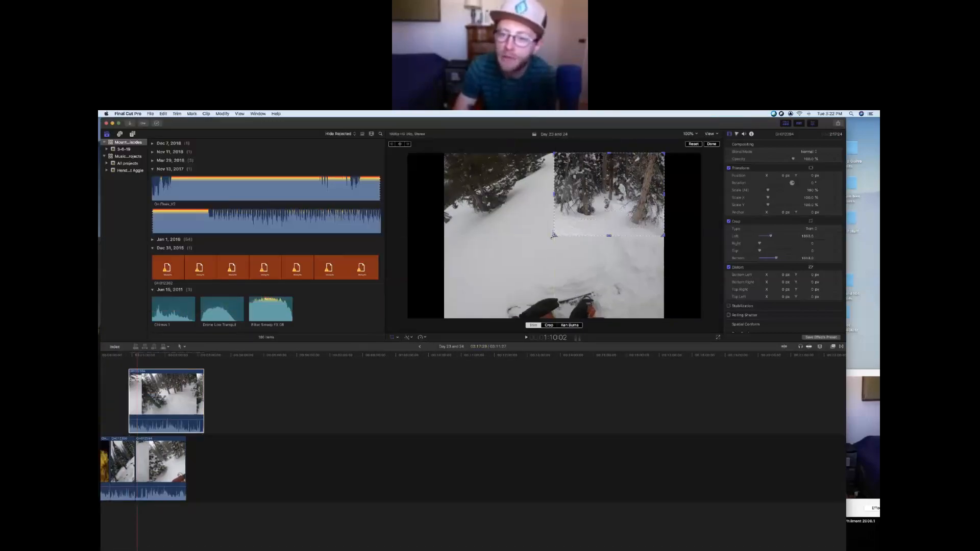
# Play the start of the overlapping section to review the cropped clip over the main footage
pyautogui.click(136, 355)
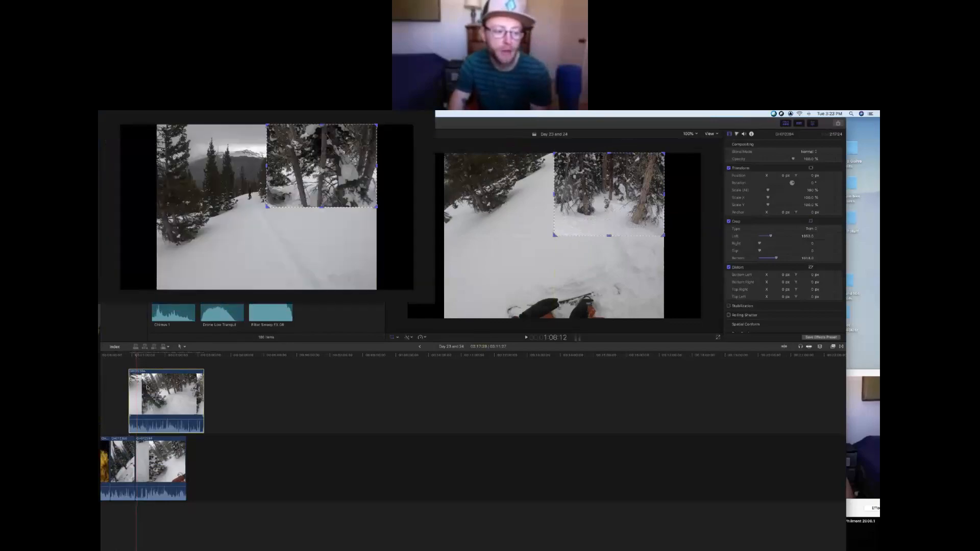
pyautogui.click(153, 454)
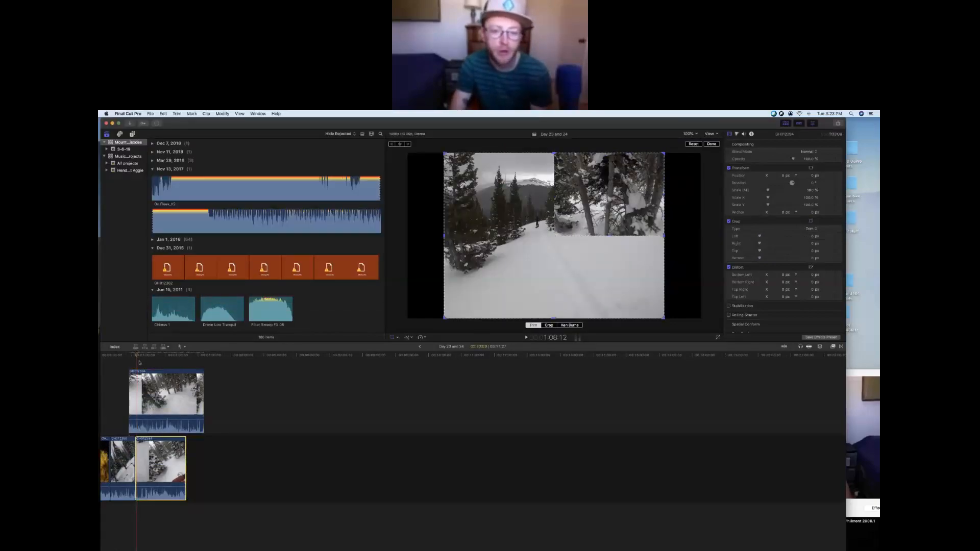
pyautogui.press('space')
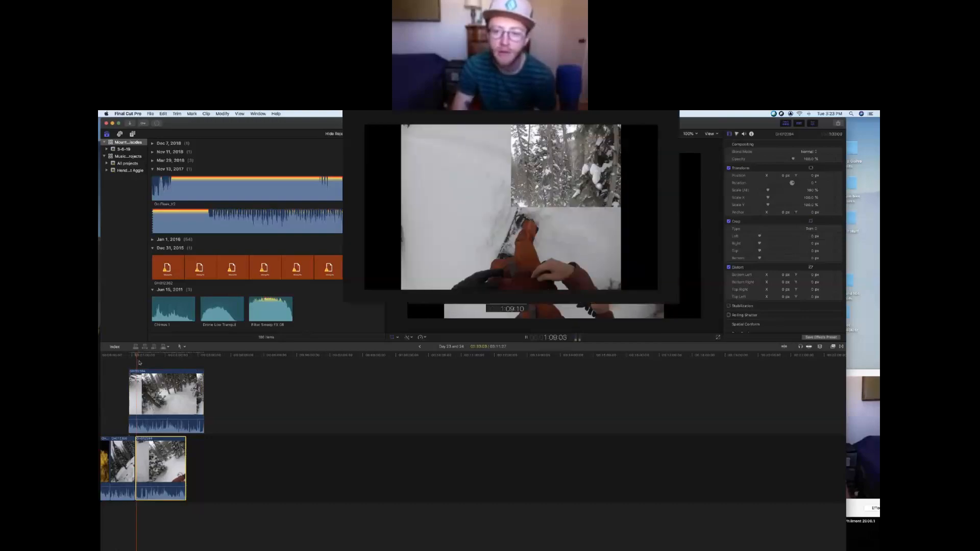
pyautogui.press('space')
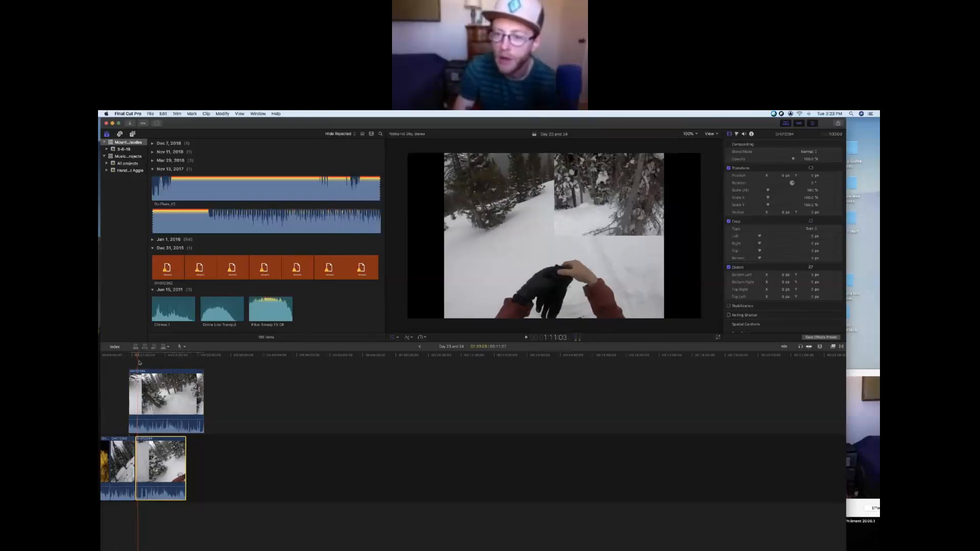
# Move the cropped upper clip into the main storyline after the last clip, and scrub through the clip before it at full frame
pyautogui.hotkey('shift', 'c')
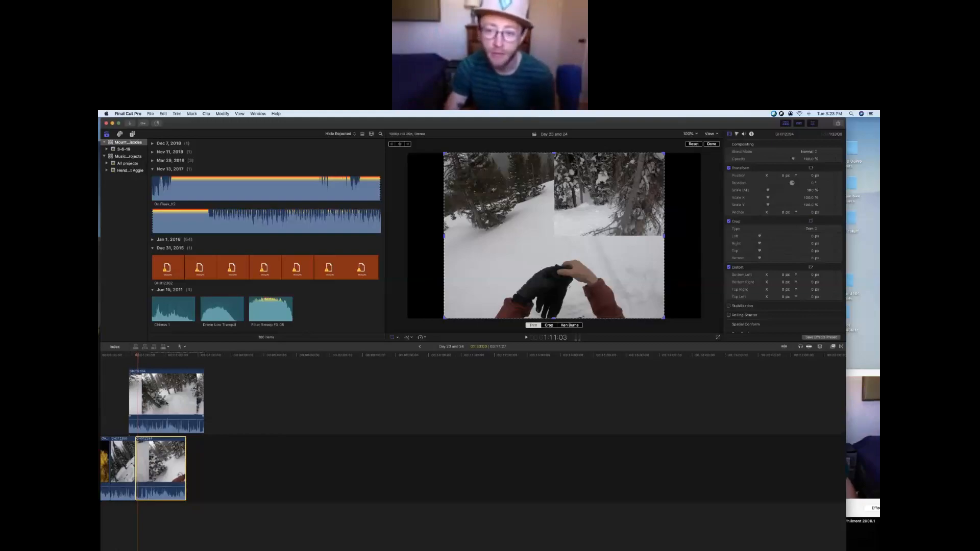
pyautogui.moveTo(164, 409); pyautogui.dragTo(249, 480)
pyautogui.click(155, 356)
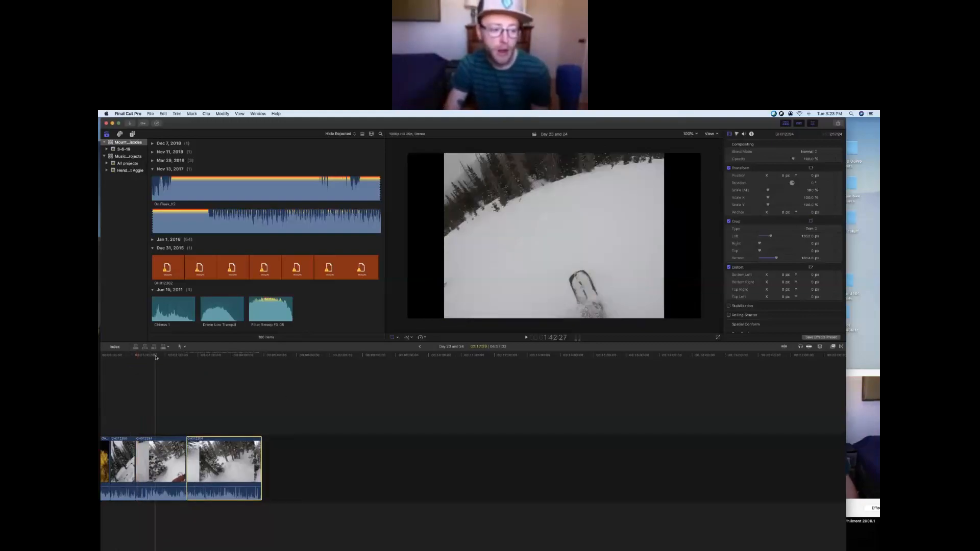
pyautogui.hotkey('shift', 'c')
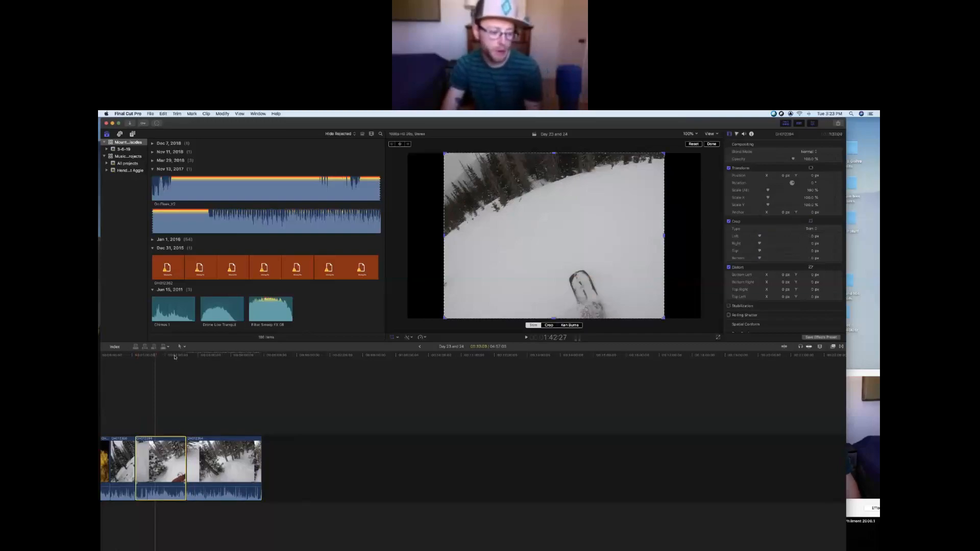
pyautogui.moveTo(157, 355); pyautogui.dragTo(168, 355)
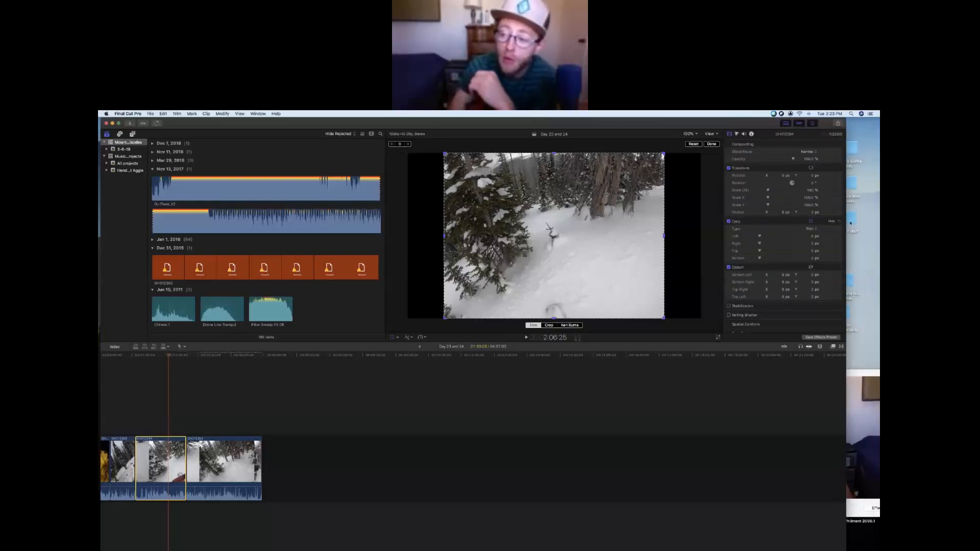
# Add the Day 23 audio file from the desktop to the timeline beneath the main storyline
pyautogui.moveTo(619, 113); pyautogui.dragTo(599, 115)
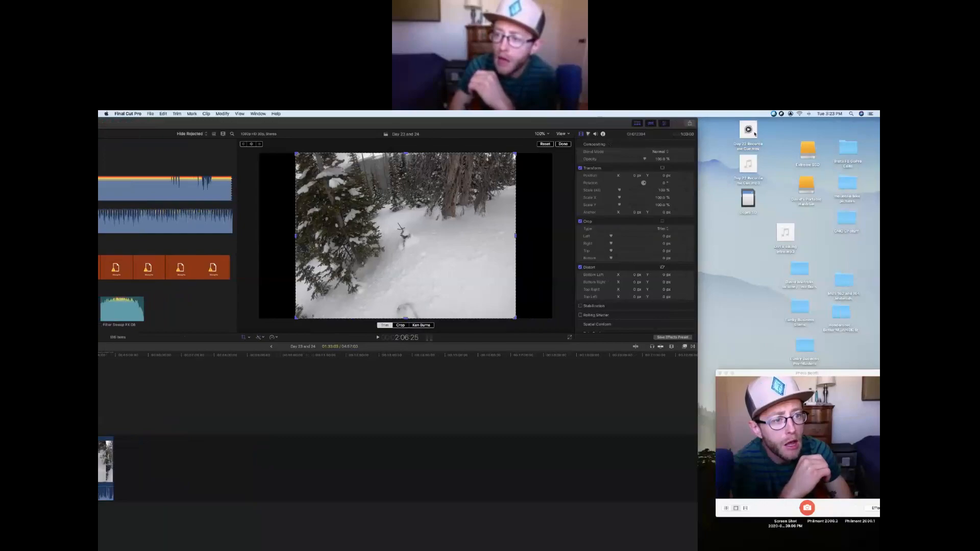
pyautogui.moveTo(754, 133); pyautogui.dragTo(750, 308)
pyautogui.moveTo(752, 307)
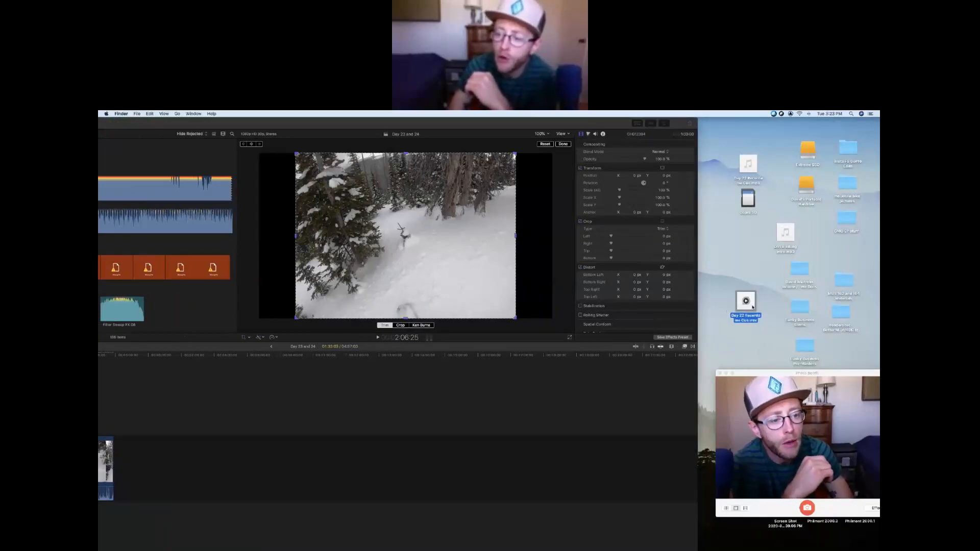
pyautogui.moveTo(749, 306); pyautogui.dragTo(100, 521)
pyautogui.moveTo(260, 122); pyautogui.dragTo(416, 113)
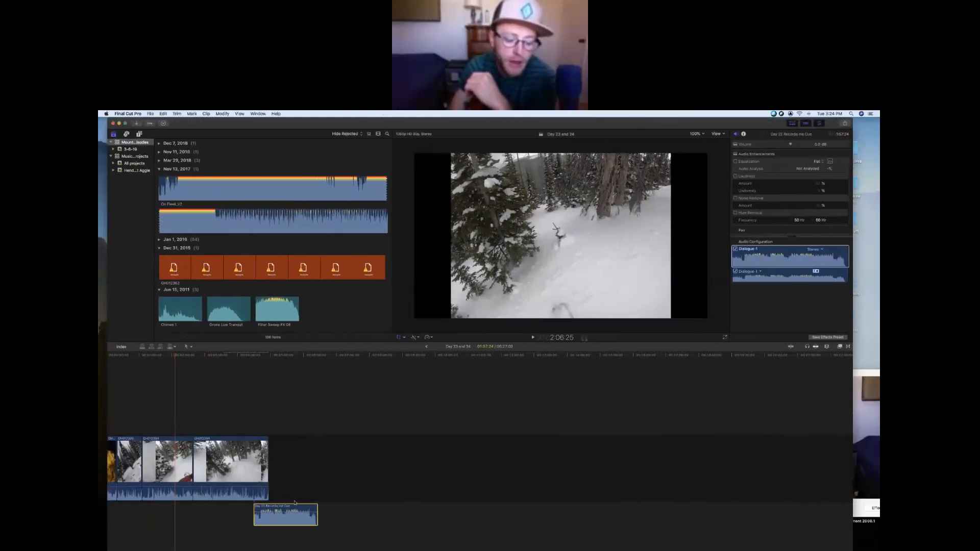
# Shift the connected audio clip to the beginning of the timeline and play the footage above it from about 31 seconds
pyautogui.moveTo(265, 510); pyautogui.dragTo(149, 517)
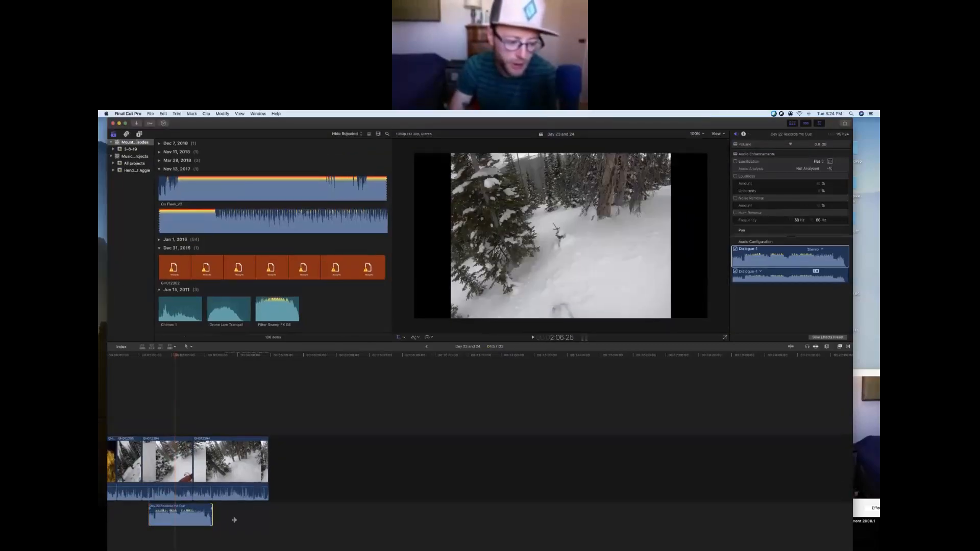
pyautogui.click(184, 507)
pyautogui.moveTo(185, 507); pyautogui.dragTo(148, 508)
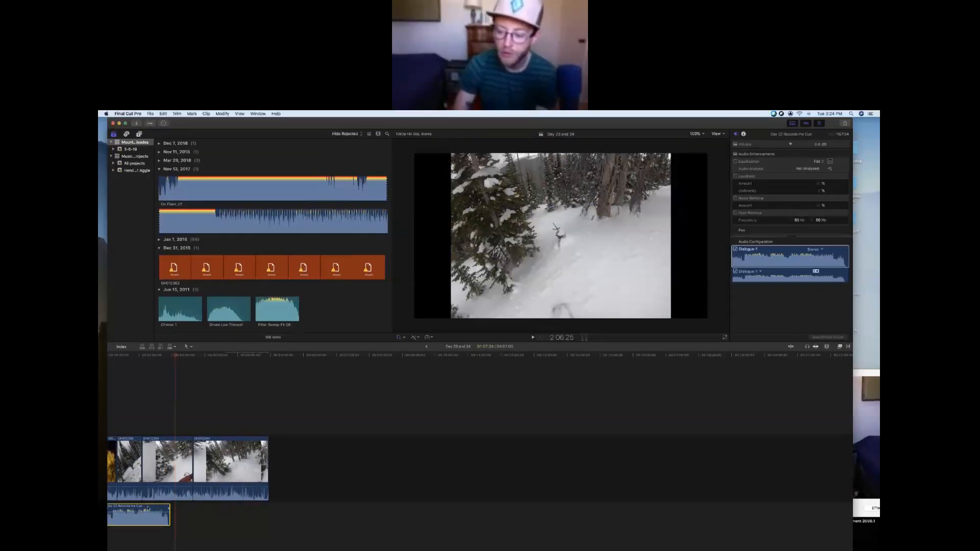
pyautogui.click(122, 358)
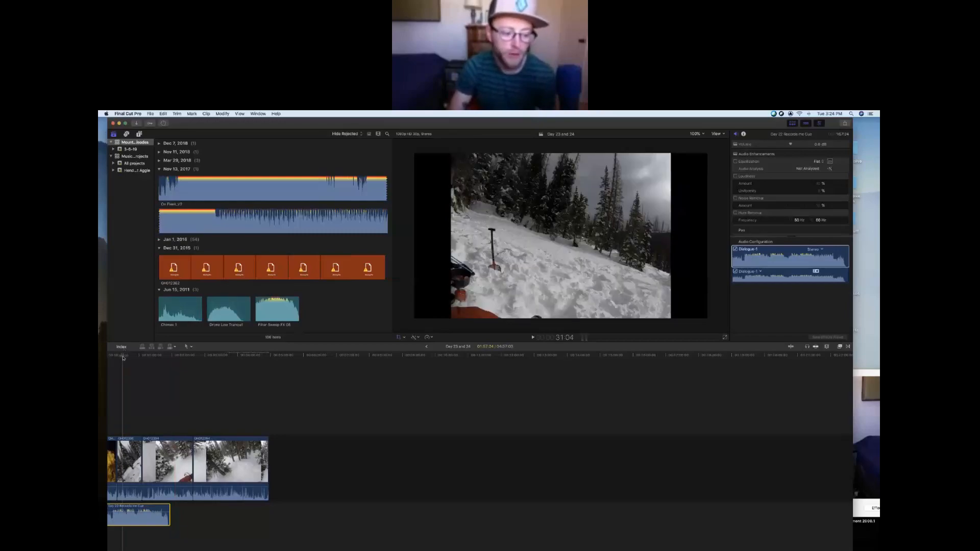
pyautogui.press('space')
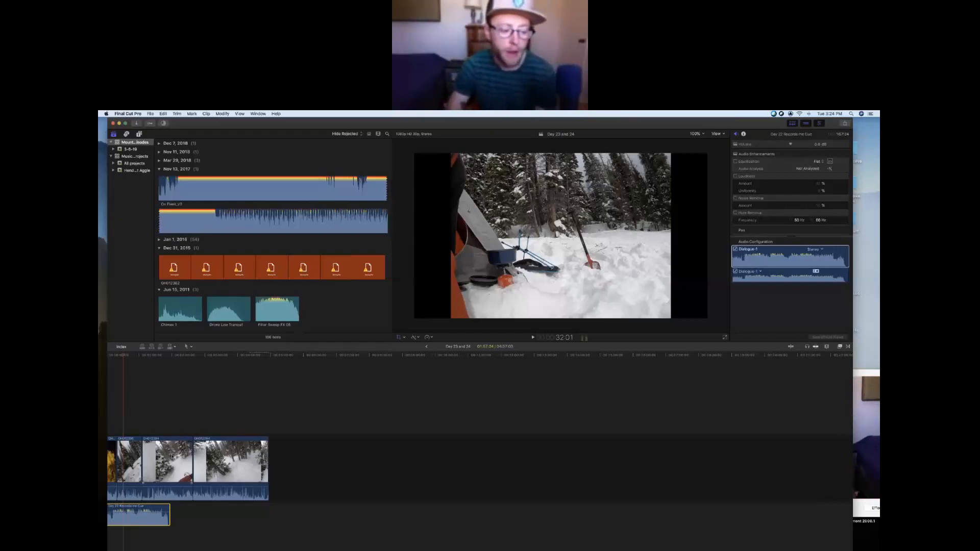
# Lift the last storyline clip above the main storyline and shift it earlier so that it overlaps the tent footage
pyautogui.click(164, 459)
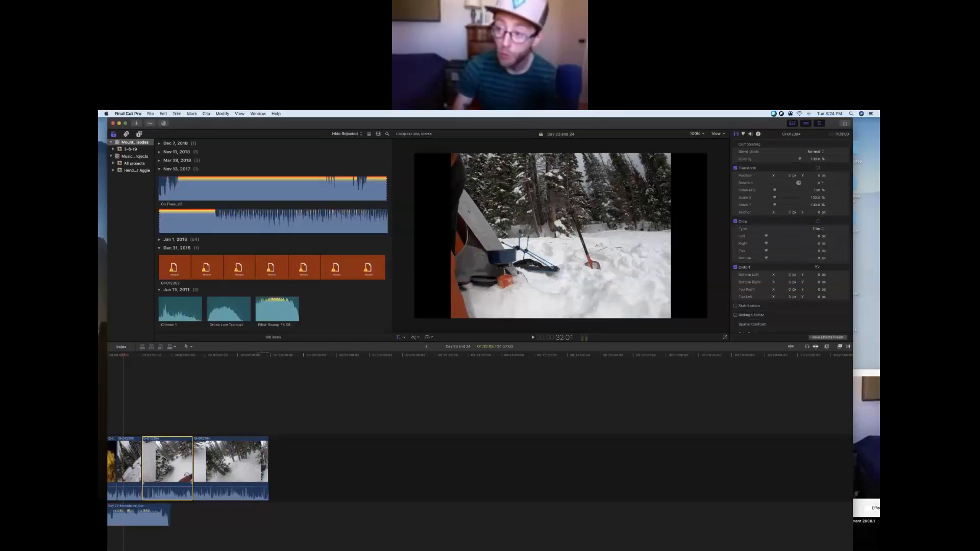
pyautogui.moveTo(240, 458); pyautogui.dragTo(189, 388)
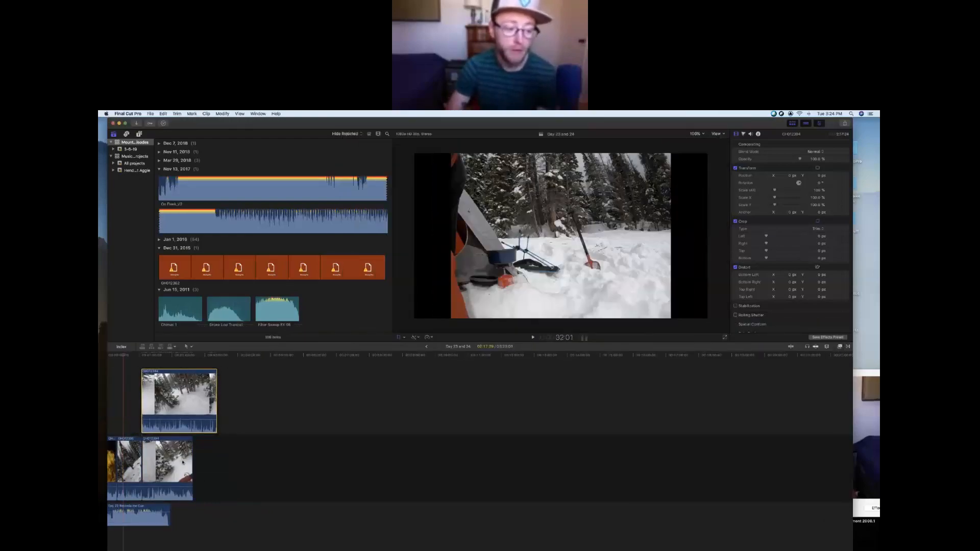
pyautogui.click(148, 481)
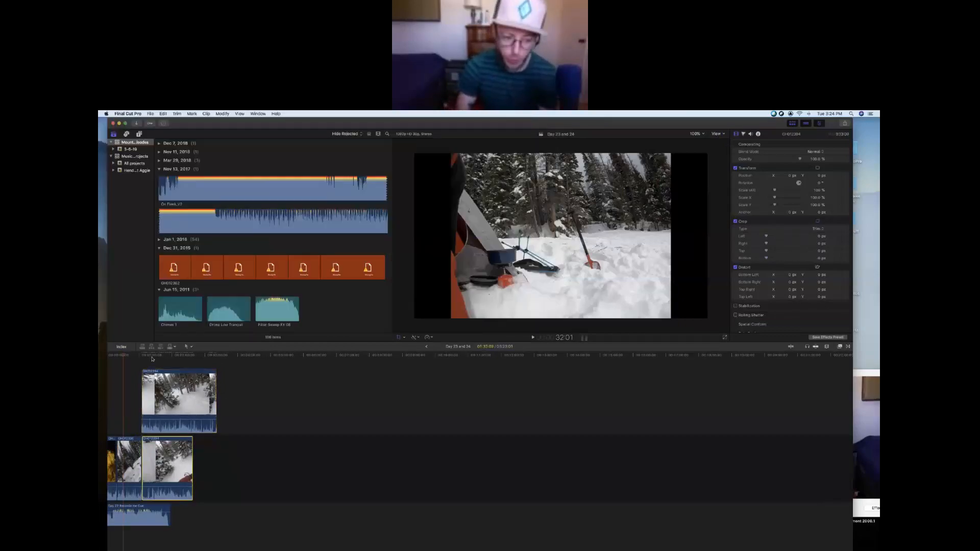
pyautogui.press('super+equal')
pyautogui.press('super+equal')
pyautogui.press('super+equal')
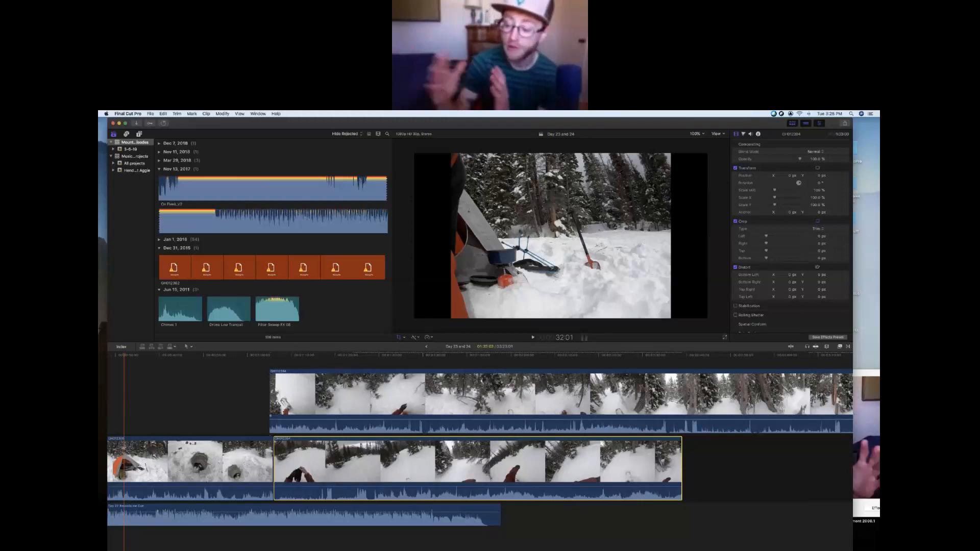
pyautogui.click(263, 510)
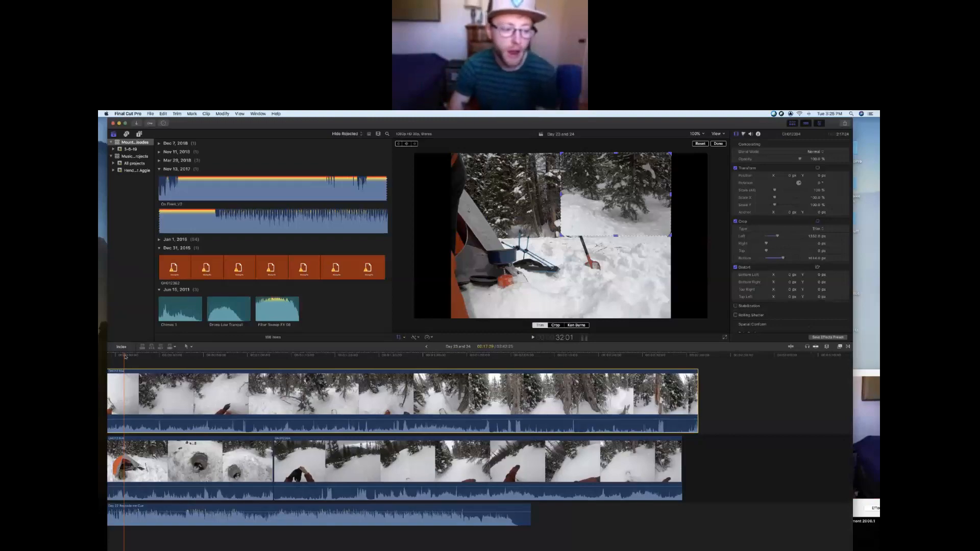
# Split both the storyline clip and the connected clip above it at 39:27
pyautogui.moveTo(129, 356); pyautogui.dragTo(158, 356)
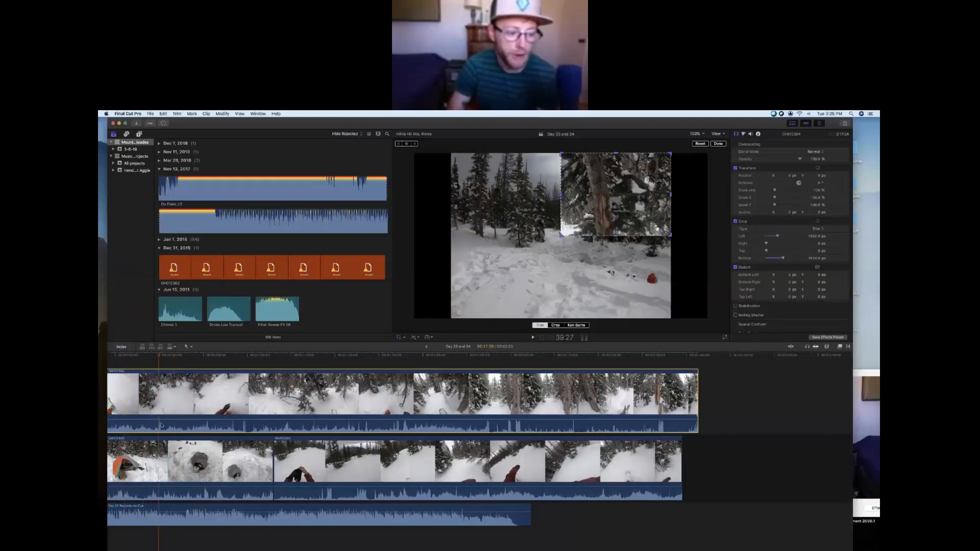
pyautogui.click(129, 473)
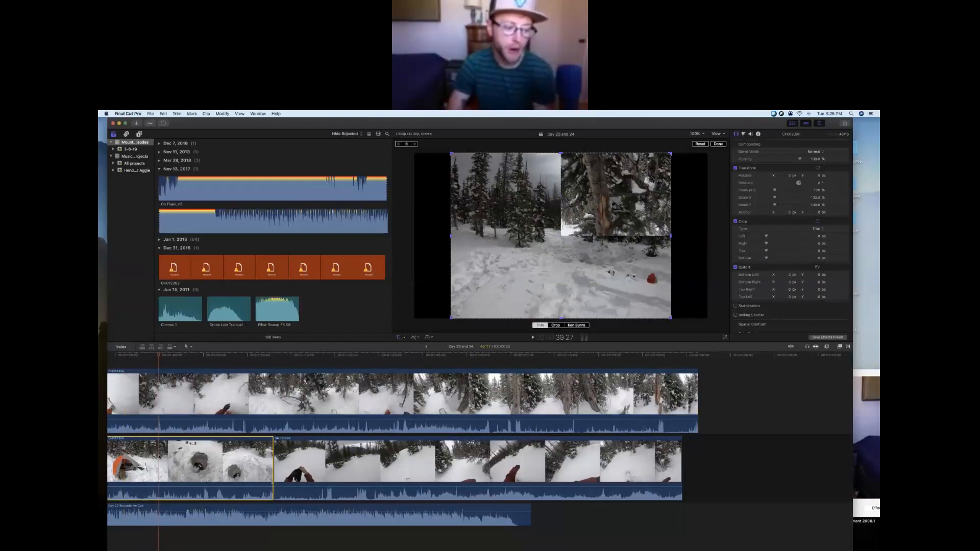
pyautogui.press('super+b')
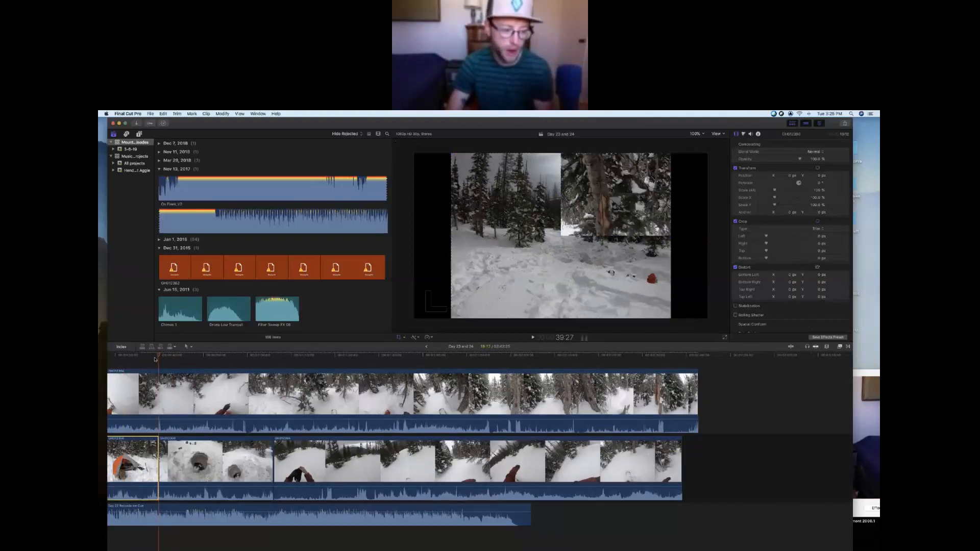
pyautogui.click(160, 392)
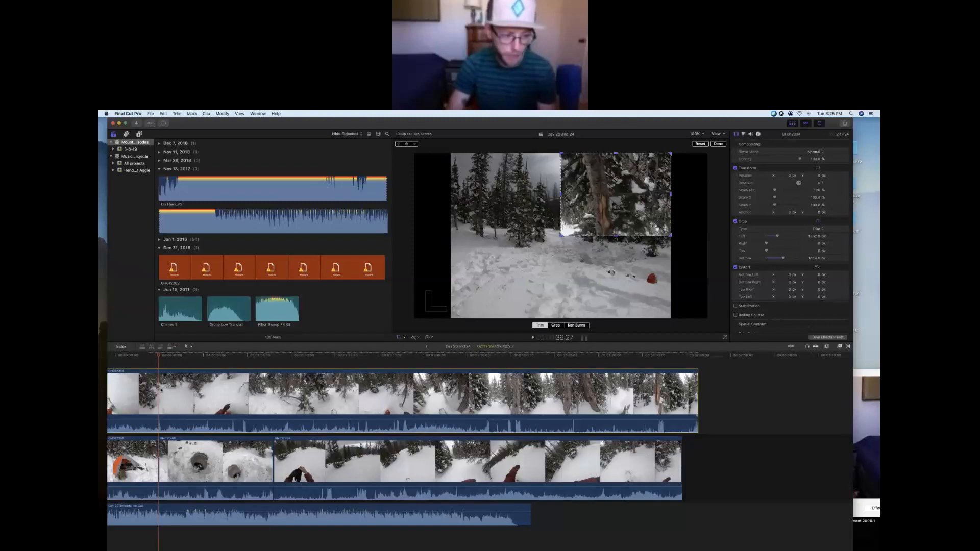
pyautogui.press('super+b')
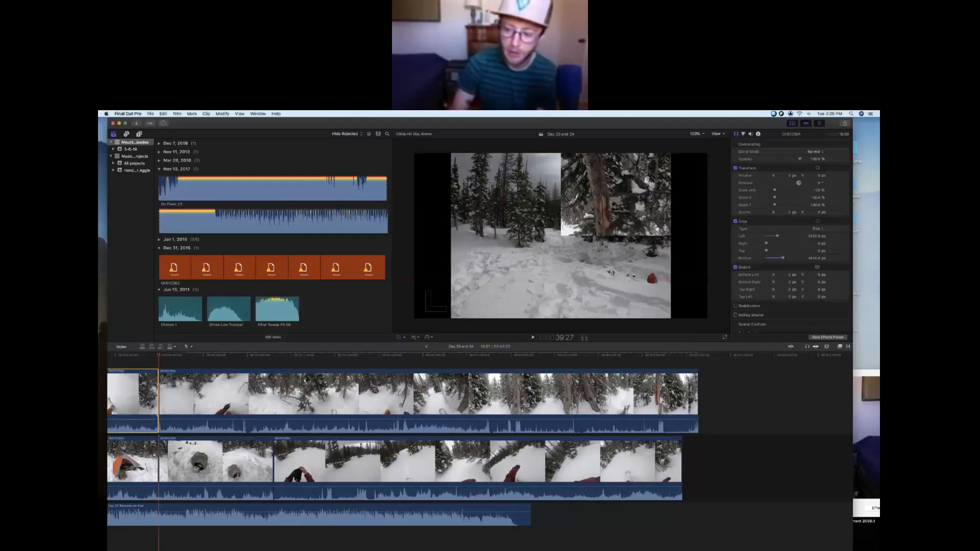
pyautogui.press('Delete')
pyautogui.hotkey('shift', 'c')
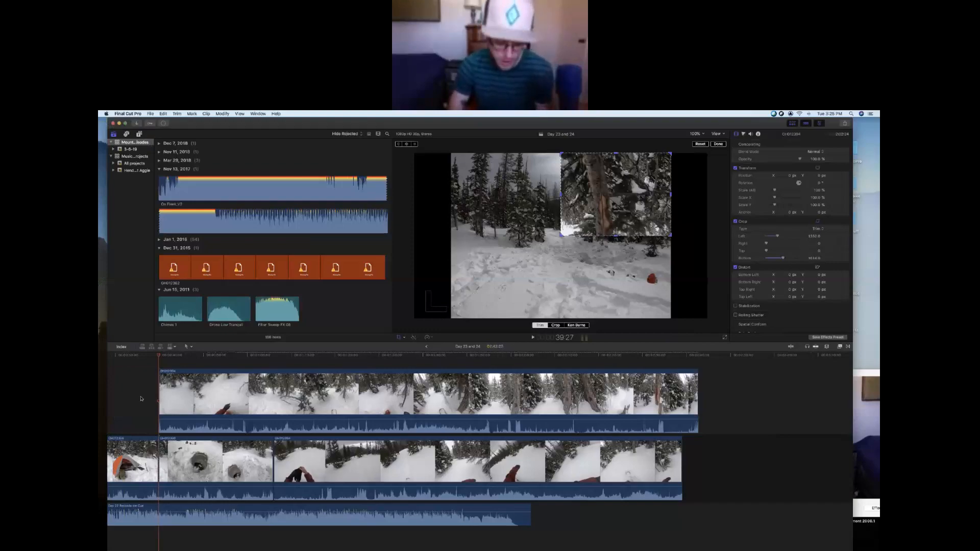
pyautogui.press('super+z')
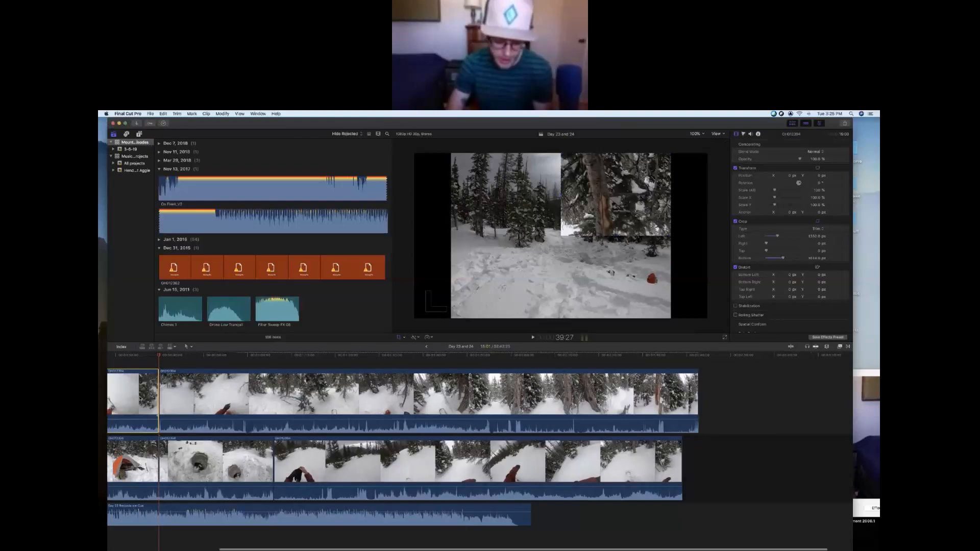
# Disable the first piece of the split connected clip and play the section from 29:29
pyautogui.press('v')
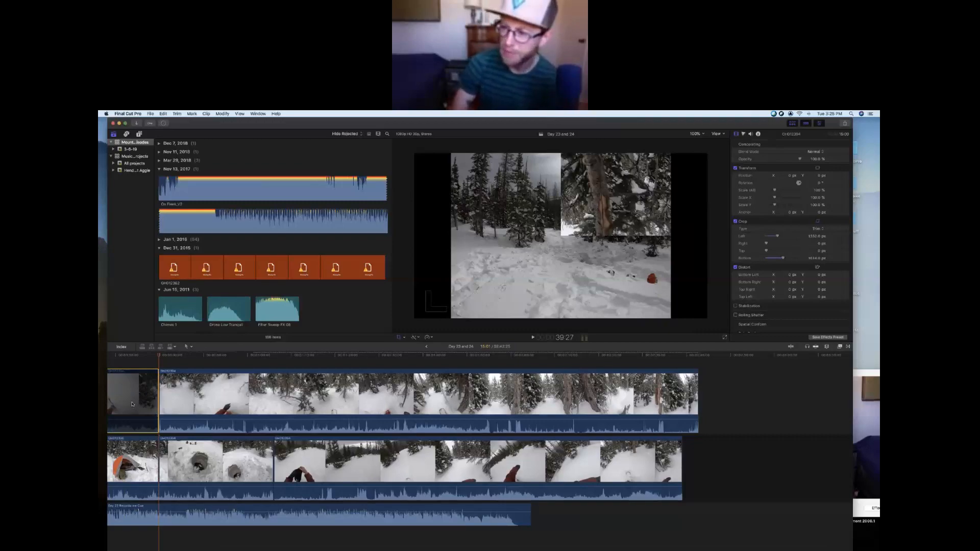
pyautogui.click(115, 363)
pyautogui.hotkey('shift', 'c')
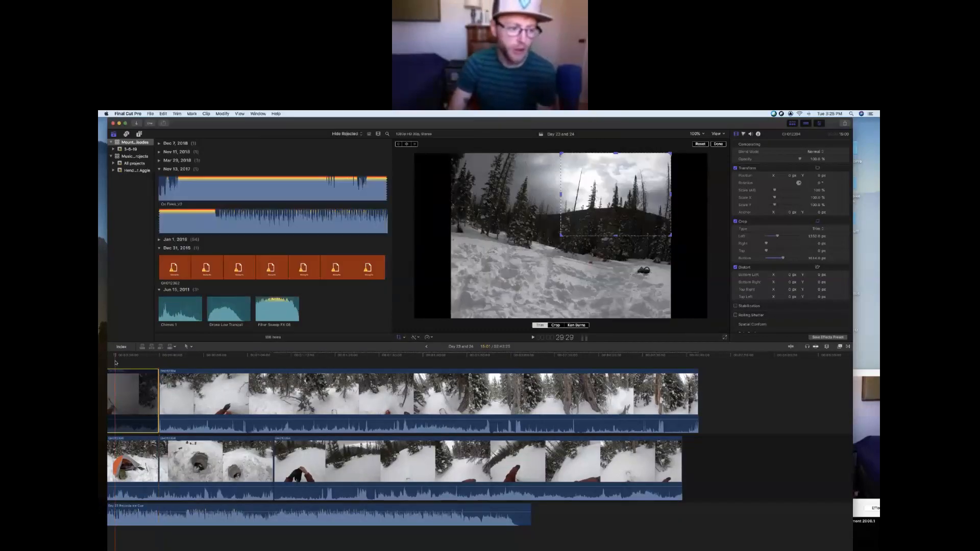
pyautogui.press('space')
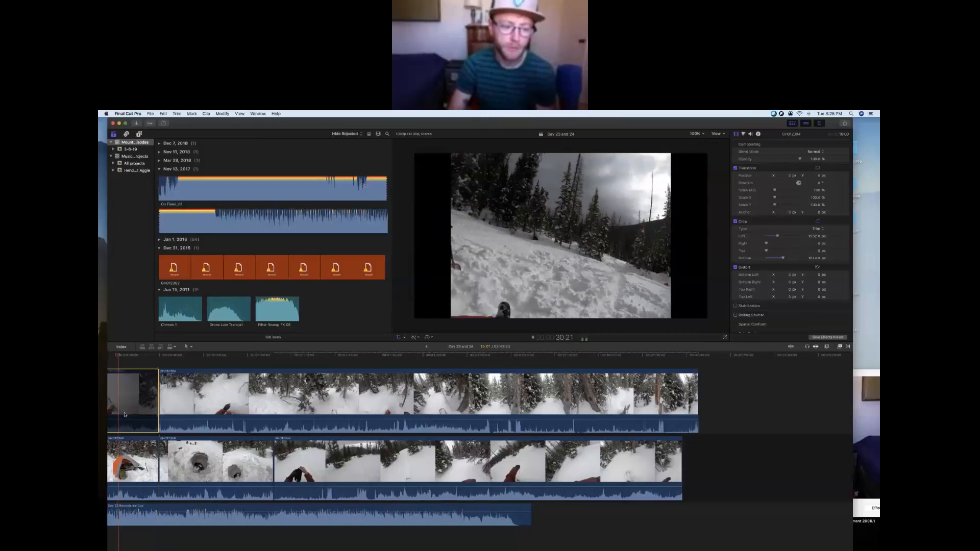
pyautogui.press('space')
# Expand the Trim crop of the connected clip's first piece to the full frame and play it briefly
pyautogui.hotkey('shift', 'c')
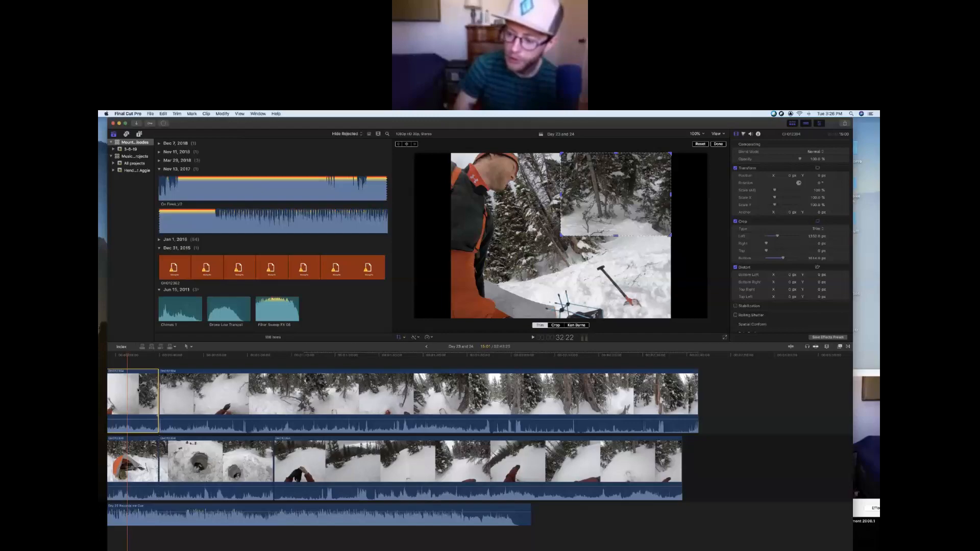
pyautogui.moveTo(561, 235); pyautogui.dragTo(447, 318)
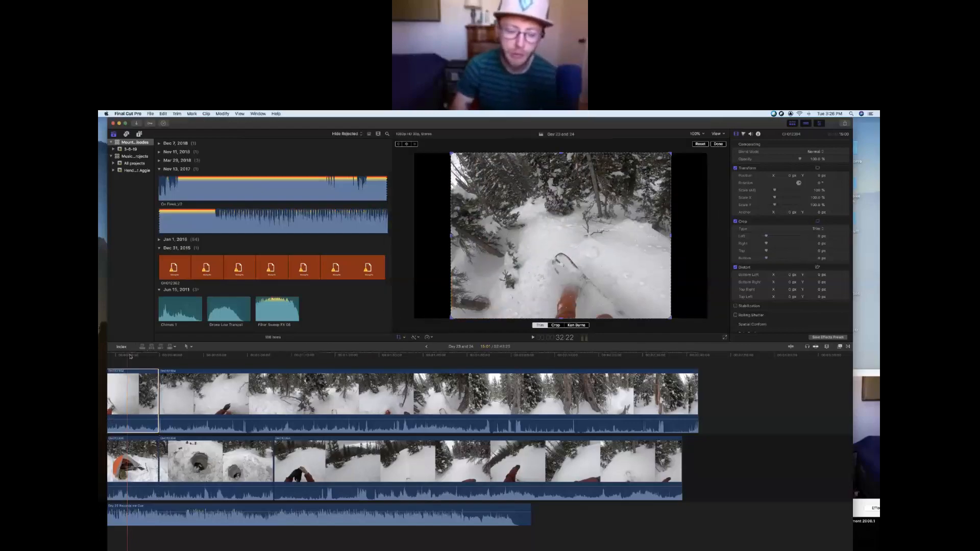
pyautogui.press('space')
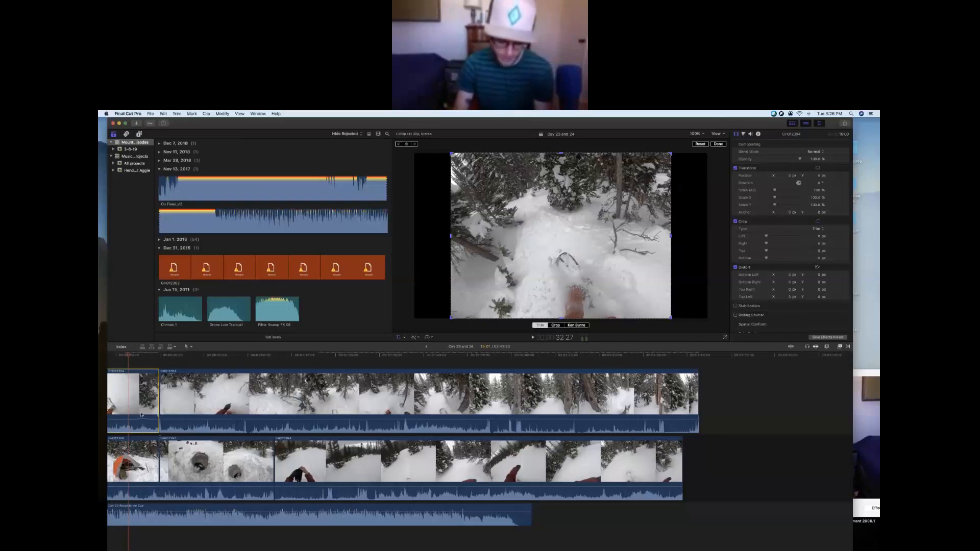
# Disable both pieces of the split connected clip above the main storyline
pyautogui.press('v')
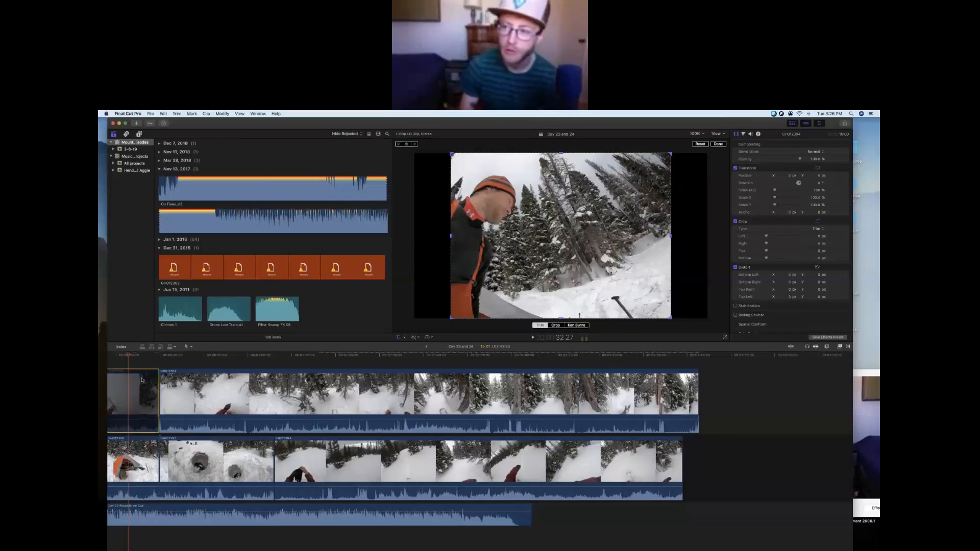
pyautogui.click(297, 370)
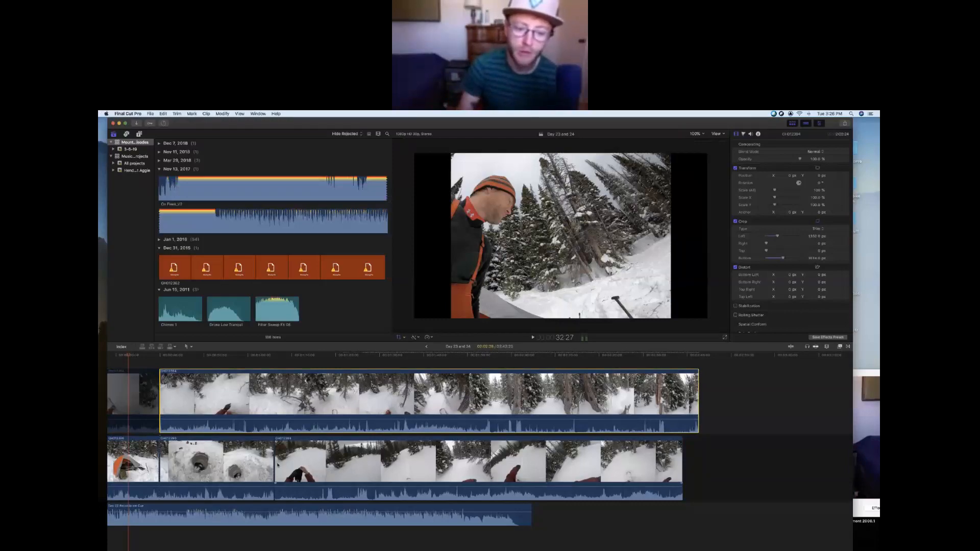
pyautogui.press('v')
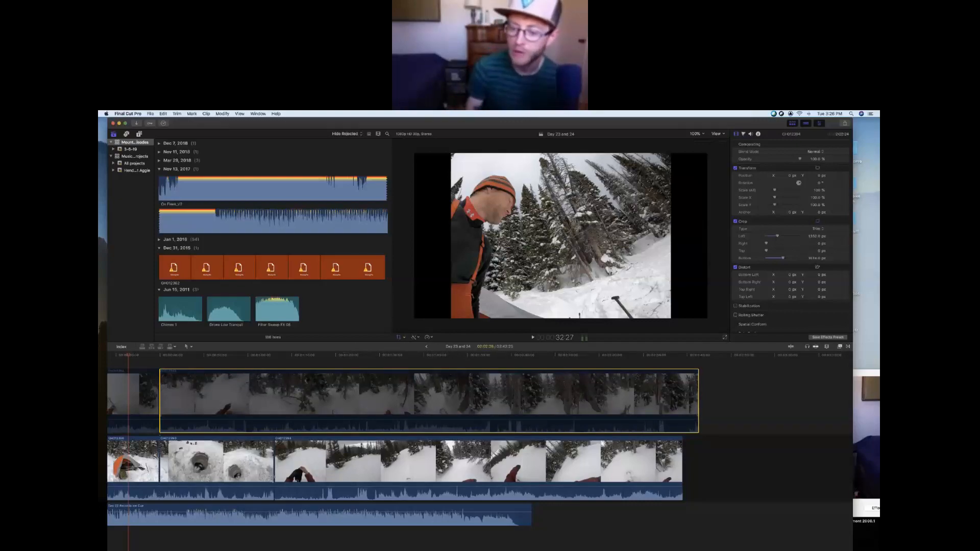
# Disable and re-enable the audio clip beneath the storyline, and select the longer connected video clip
pyautogui.click(330, 515)
pyautogui.press('v')
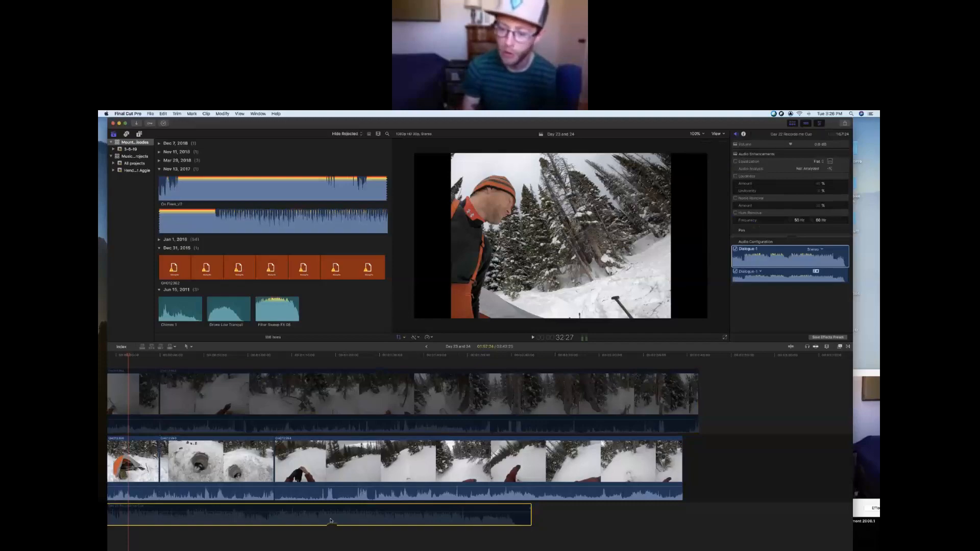
pyautogui.press('v')
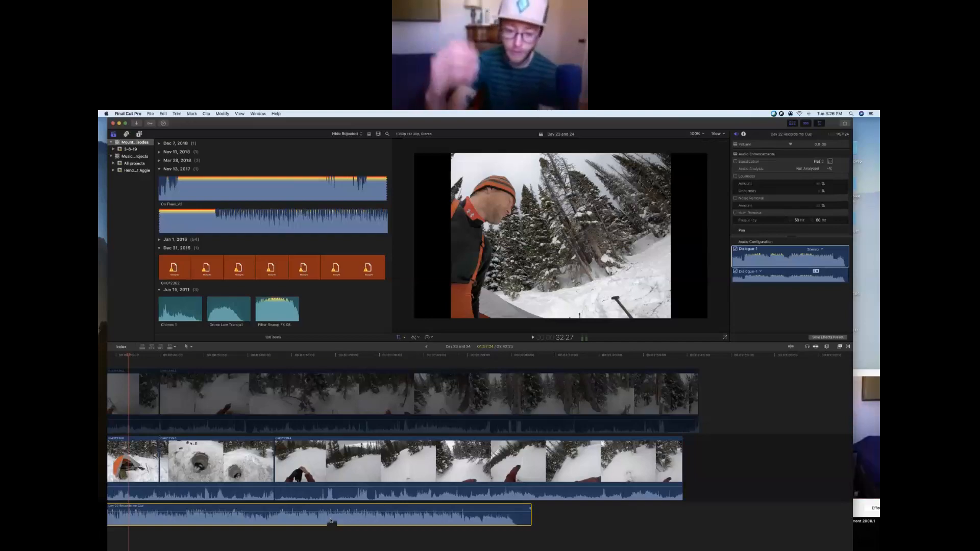
pyautogui.click(349, 387)
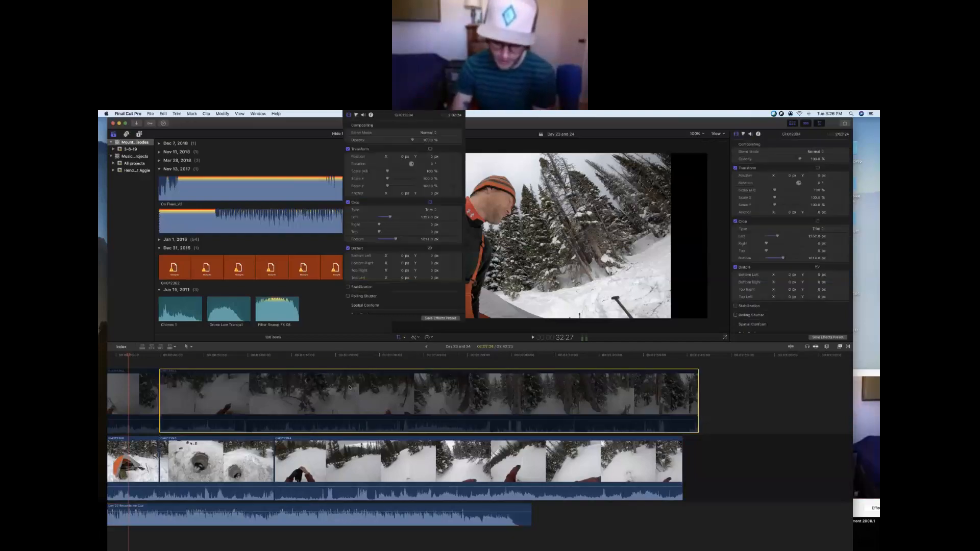
# Re-enable both connected video pieces and disable the storyline clip beneath the shorter piece
pyautogui.press('v')
pyautogui.hscroll(-1, 349, 387)
pyautogui.hscroll(-2, 136, 449)
pyautogui.click(153, 454)
pyautogui.press('v')
pyautogui.click(179, 400)
pyautogui.press('v')
# Split the disabled storyline clip partway along with the Blade tool, and undo the split
pyautogui.press('b')
pyautogui.click(185, 444)
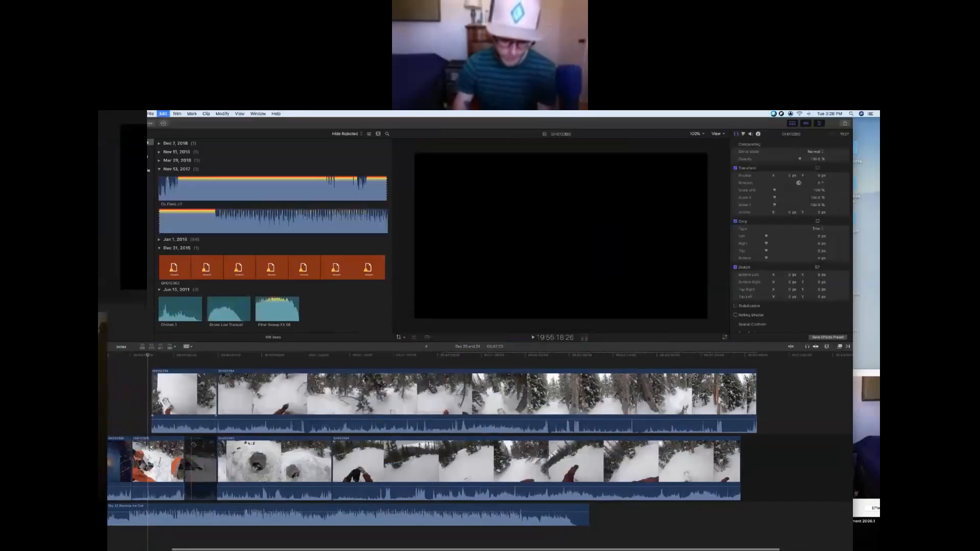
pyautogui.press('super+z')
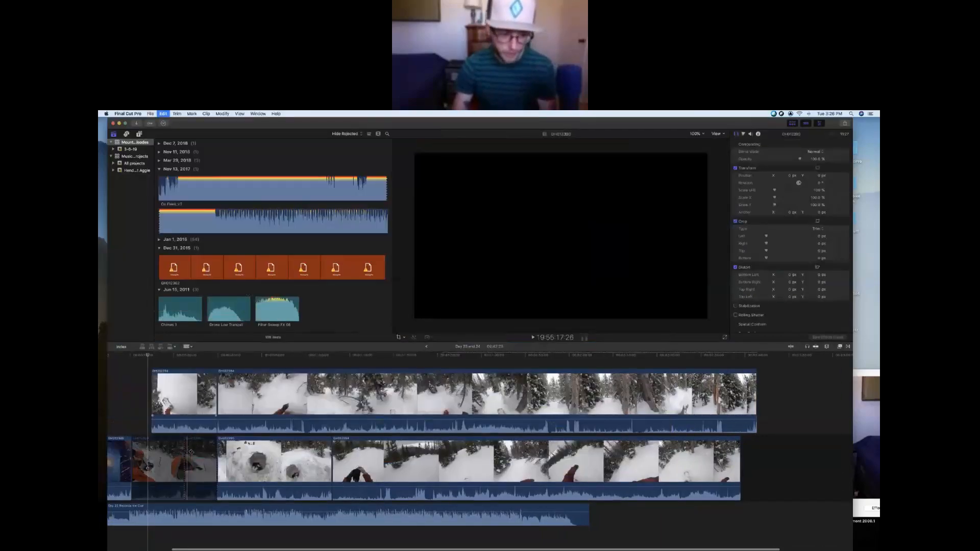
# Switch to the Select tool and reposition the longer connected clip slightly along the timeline
pyautogui.click(187, 347)
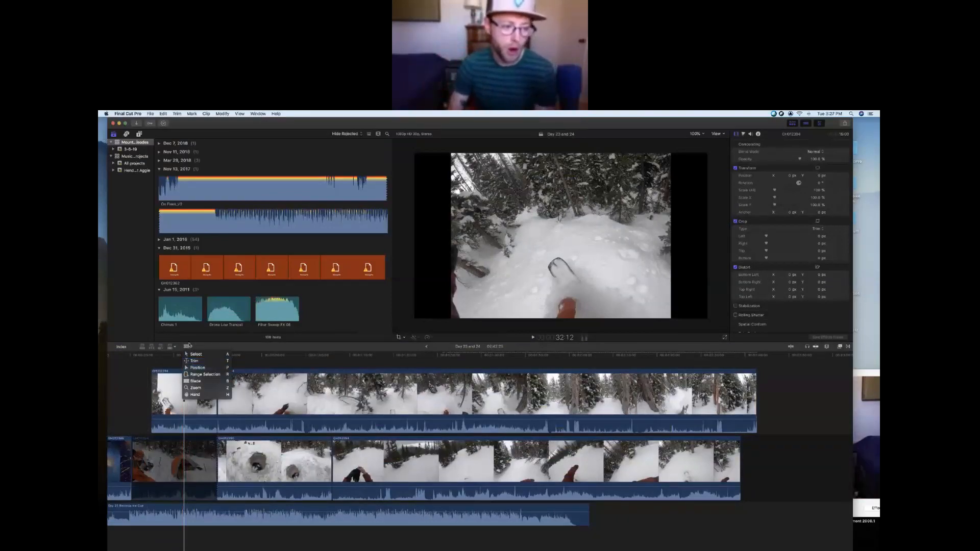
pyautogui.click(206, 349)
pyautogui.click(191, 347)
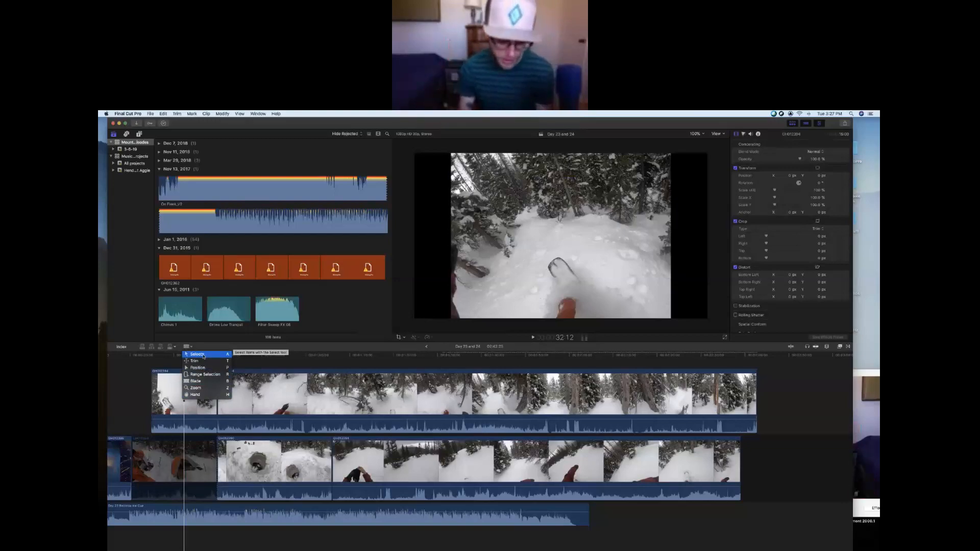
pyautogui.click(203, 356)
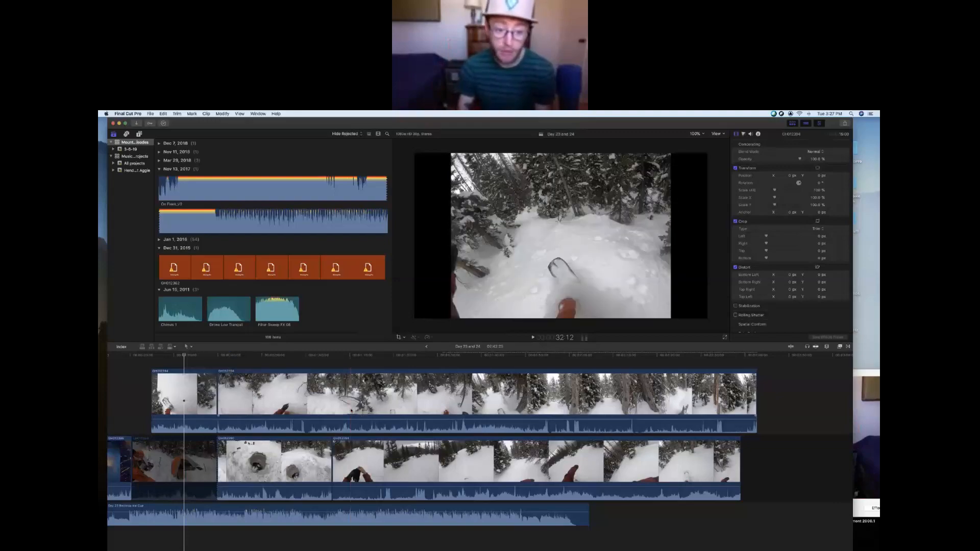
pyautogui.moveTo(373, 394)
pyautogui.mouseDown()
pyautogui.moveTo(434, 395)
pyautogui.moveTo(384, 396)
pyautogui.mouseUp()
# Return to the Select tool and shift the longer connected clip back directly beside the shorter connected piece
pyautogui.click(192, 347)
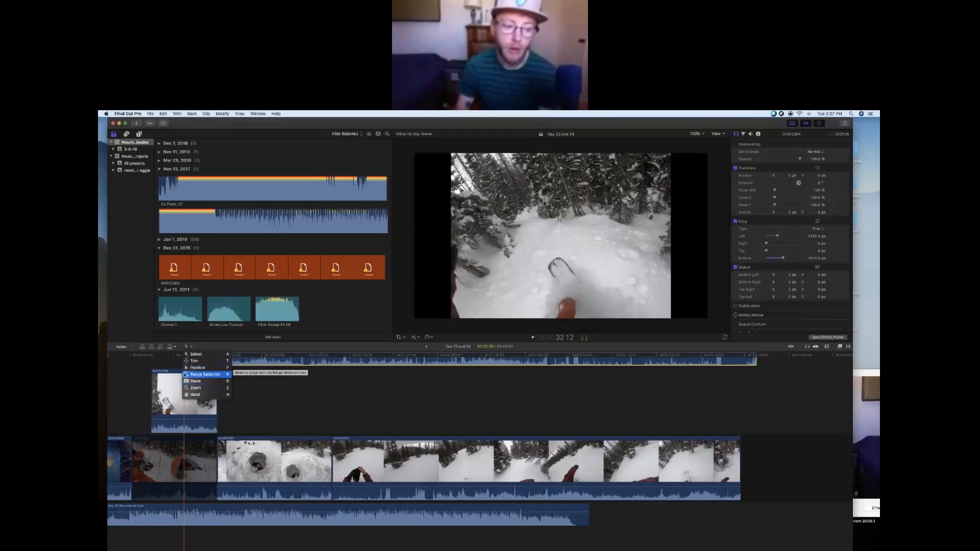
pyautogui.click(303, 387)
pyautogui.scroll(3, 321, 386)
pyautogui.press('r')
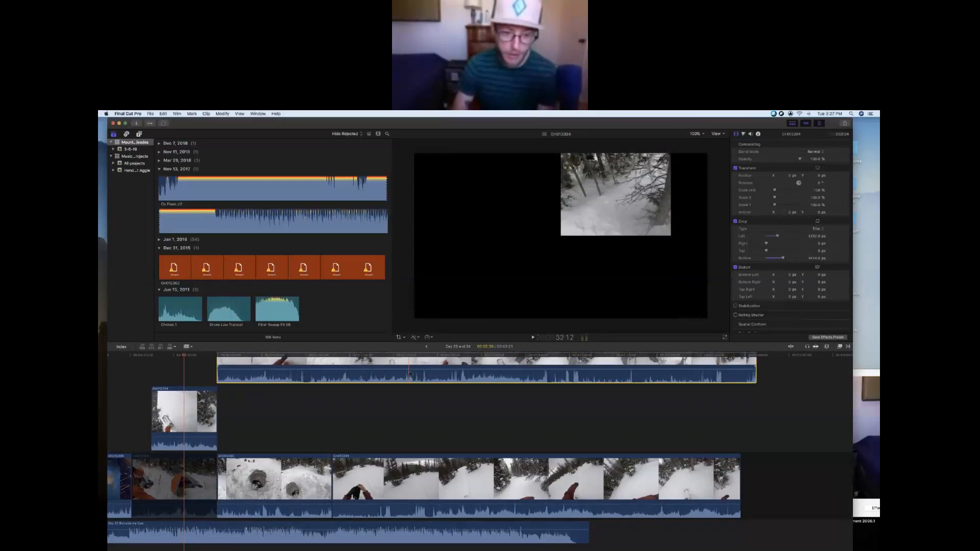
pyautogui.press('a')
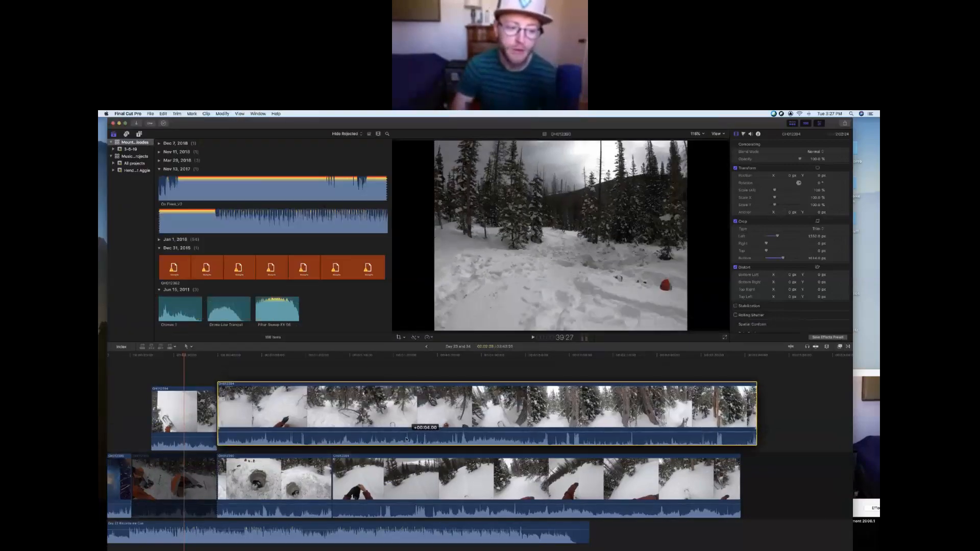
# Slip the content of the longer connected clip by +02:11 with the Trim tool, keeping its position
pyautogui.click(398, 413)
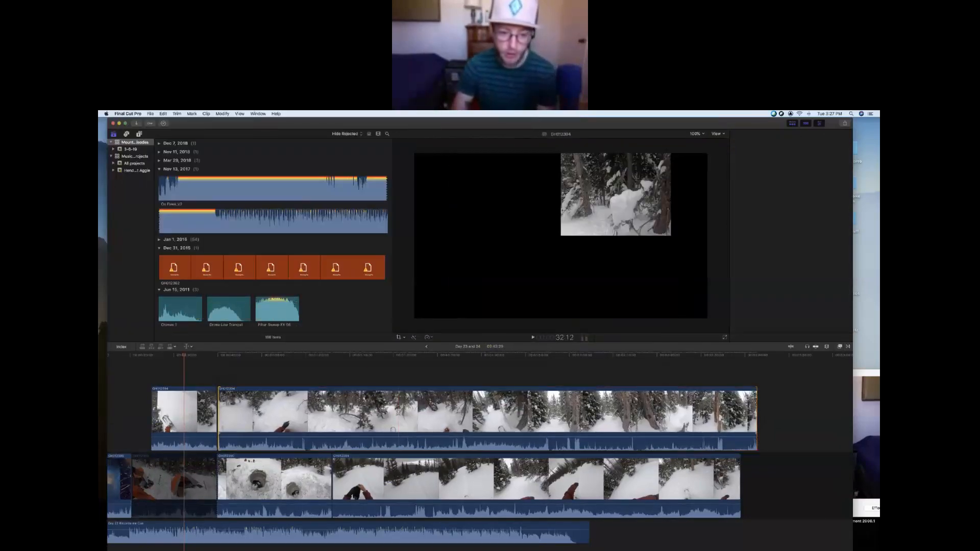
pyautogui.click(398, 412)
pyautogui.moveTo(398, 413); pyautogui.dragTo(409, 412)
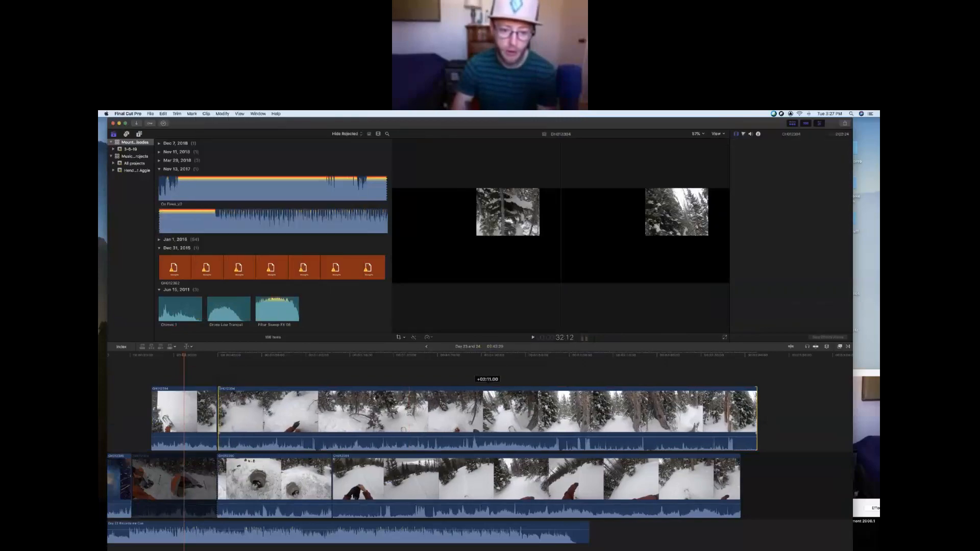
pyautogui.moveTo(237, 409); pyautogui.dragTo(237, 410)
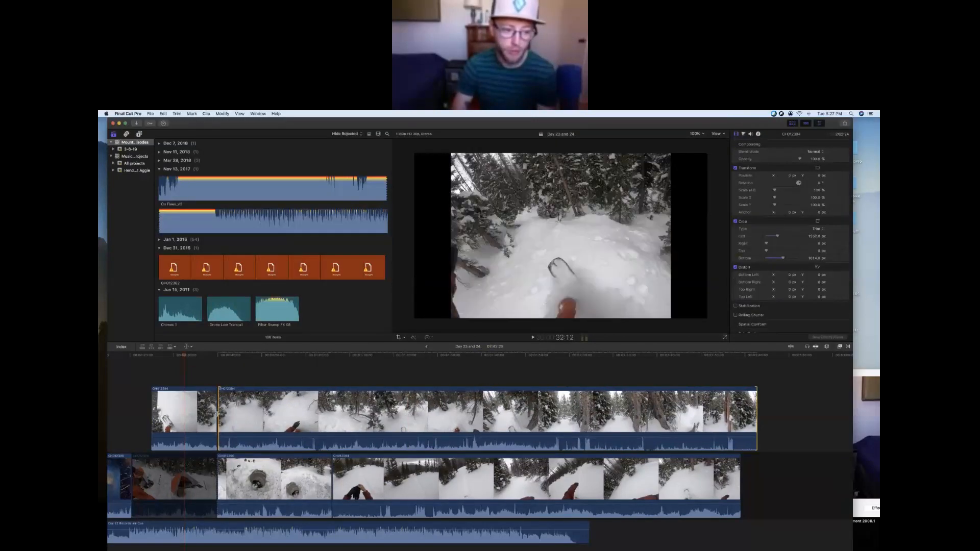
# Trim off part of the longer connected clip's start with the Trim tool
pyautogui.keyDown('super'); pyautogui.click(199, 413); pyautogui.keyUp('super')
pyautogui.click(205, 414)
pyautogui.keyDown('super'); pyautogui.click(246, 402); pyautogui.keyUp('super')
pyautogui.moveTo(245, 402); pyautogui.dragTo(226, 402)
pyautogui.click(270, 404)
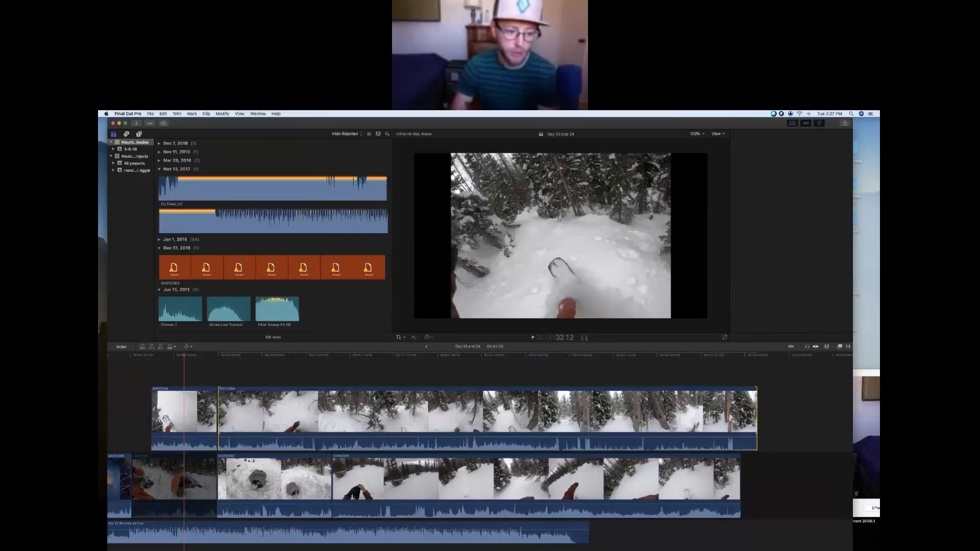
pyautogui.rightClick(289, 404)
pyautogui.click(285, 404)
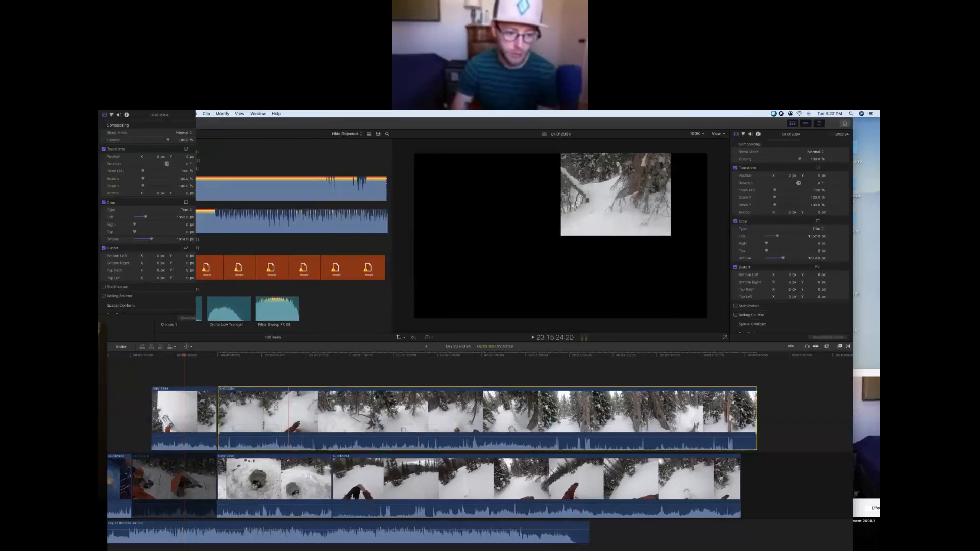
pyautogui.moveTo(218, 414); pyautogui.dragTo(244, 414)
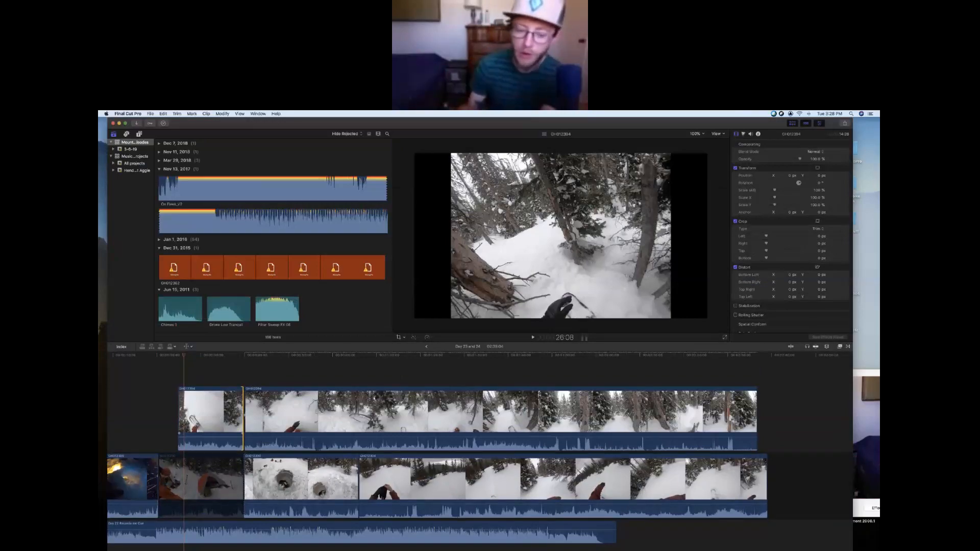
# Shorten the start of the shorter connected clip slightly with the Select tool
pyautogui.click(192, 347)
pyautogui.click(227, 355)
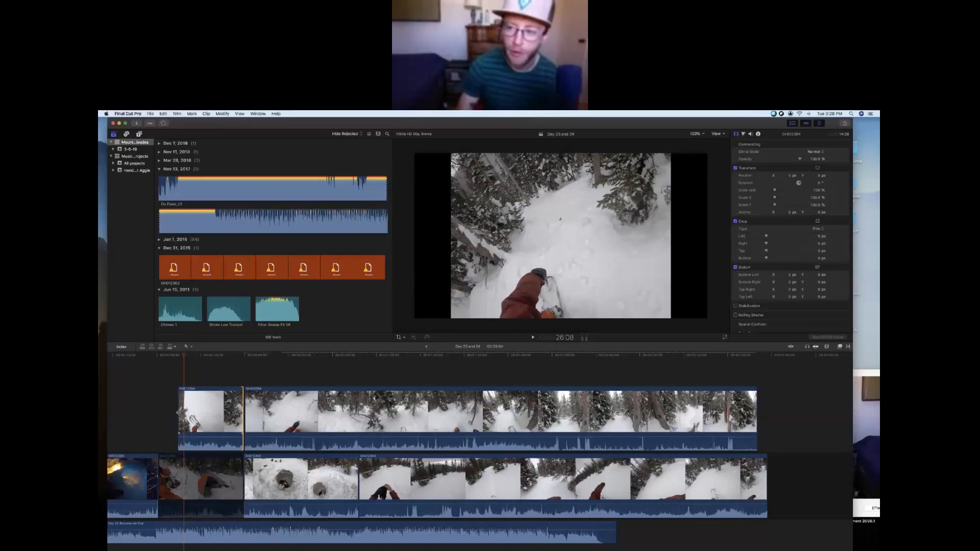
pyautogui.moveTo(178, 412)
pyautogui.mouseDown()
pyautogui.moveTo(155, 413)
pyautogui.moveTo(189, 413)
pyautogui.mouseUp()
pyautogui.click(243, 415)
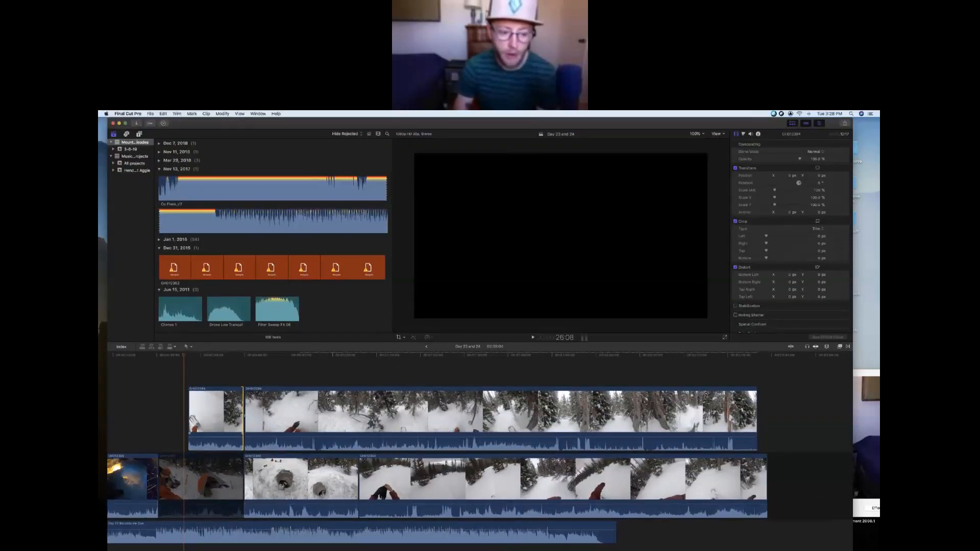
# Re-enable the disabled storyline clip and trim its end slightly in the precision editor
pyautogui.click(236, 466)
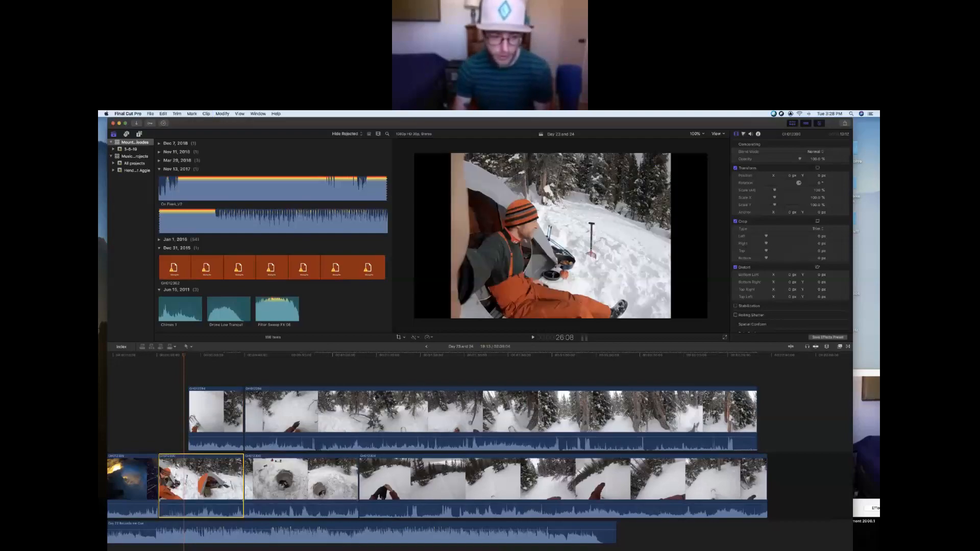
pyautogui.doubleClick(243, 468)
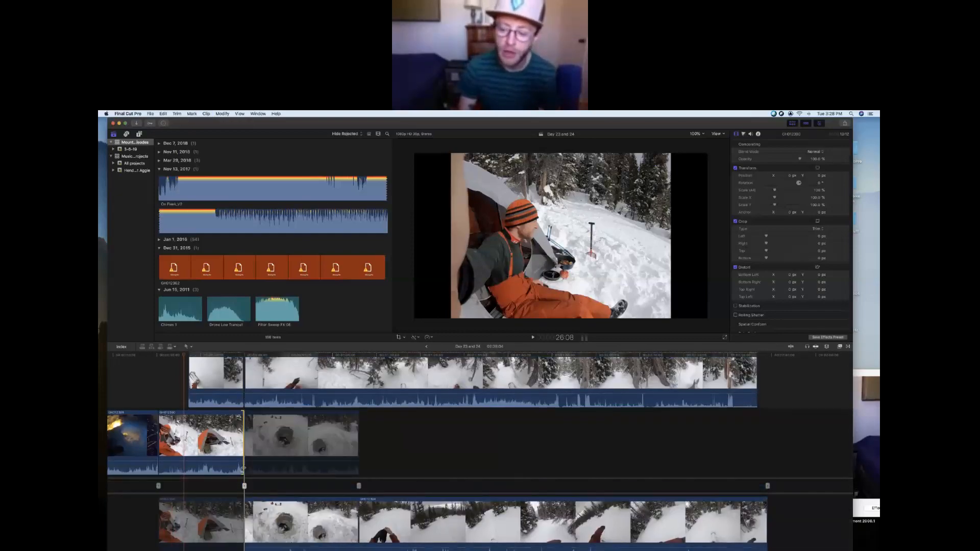
pyautogui.moveTo(244, 467); pyautogui.dragTo(236, 443)
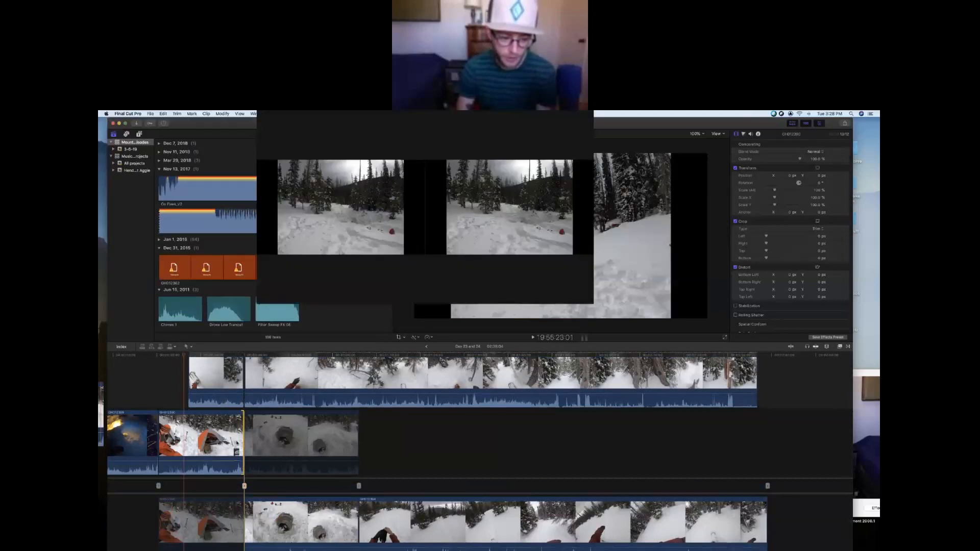
pyautogui.click(237, 443)
pyautogui.click(241, 447)
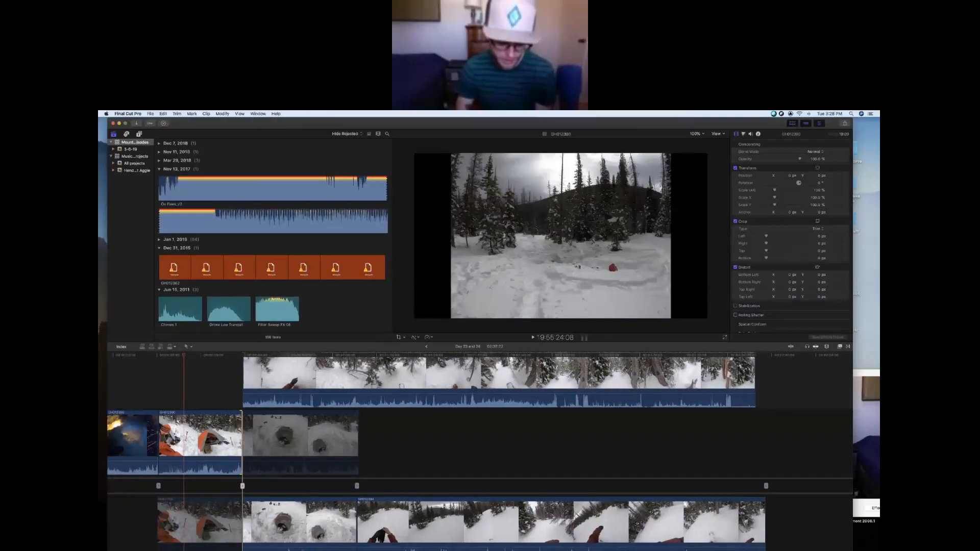
# Undo the recent clip trims, slip and re-enabling, and close the precision editor
pyautogui.press('super+z')
pyautogui.press('super+z')
pyautogui.press('super+z')
pyautogui.press('super+z')
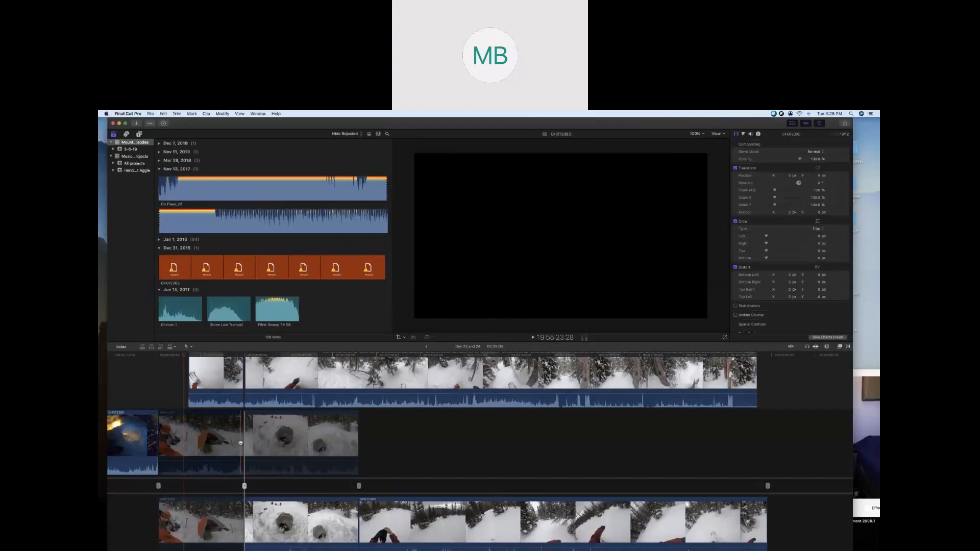
pyautogui.press('super+z')
pyautogui.press('super+z')
pyautogui.press('super+z')
pyautogui.press('super+z')
pyautogui.press('super+z')
pyautogui.press('super+z')
pyautogui.press('super+z')
pyautogui.press('super+z')
pyautogui.press('Escape')
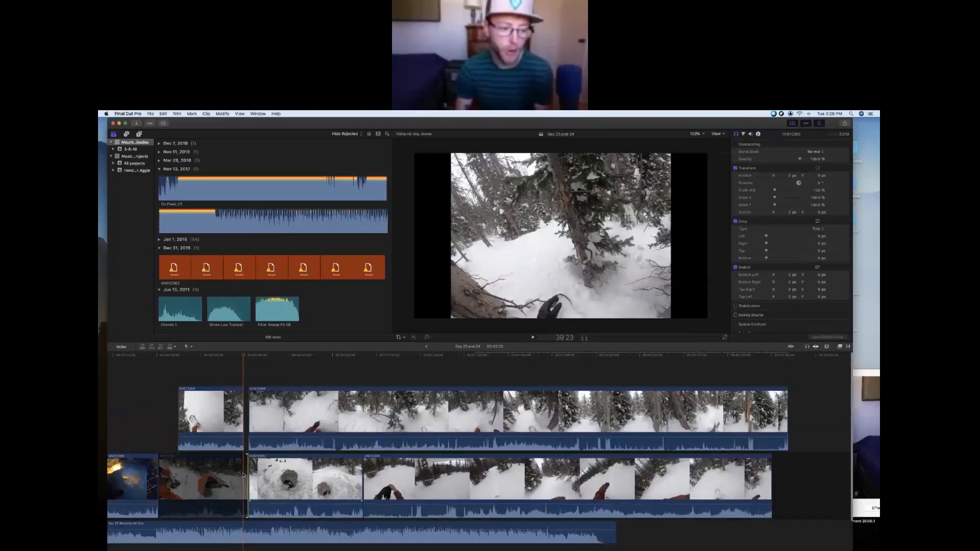
# Extend the end of the shorter connected clip to meet the start of the longer connected clip
pyautogui.moveTo(244, 406); pyautogui.dragTo(248, 407)
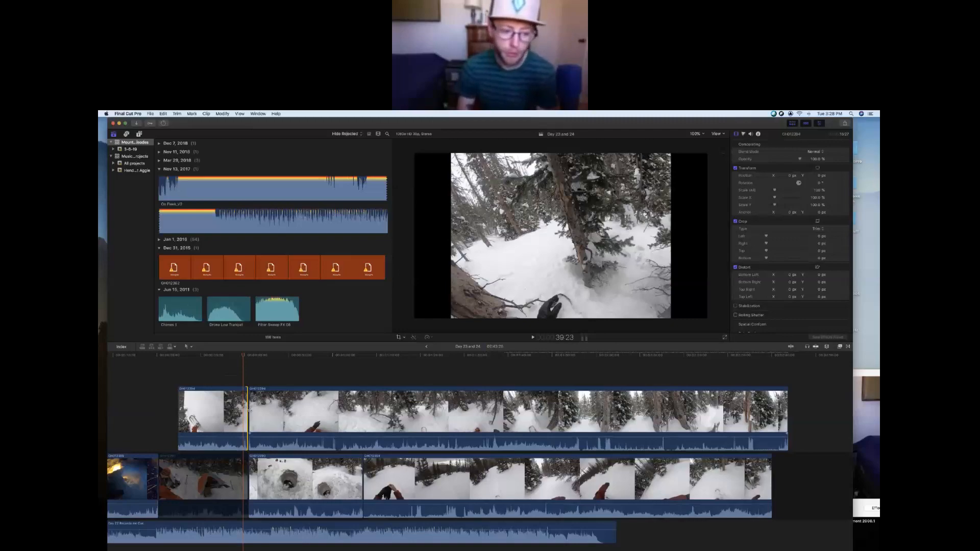
pyautogui.click(249, 409)
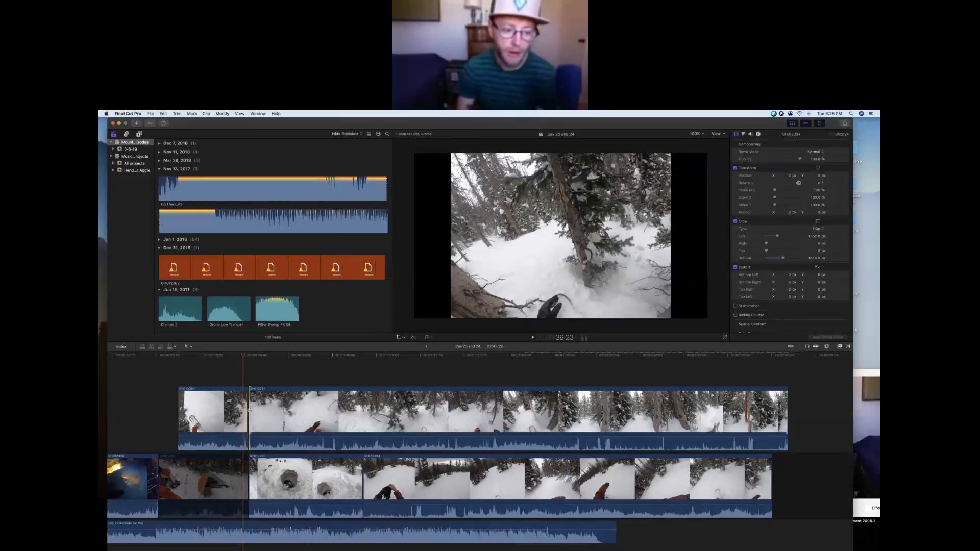
# Roll the edit after the disabled storyline clip further into the following clip in the precision editor, and re-enable the clip
pyautogui.doubleClick(247, 464)
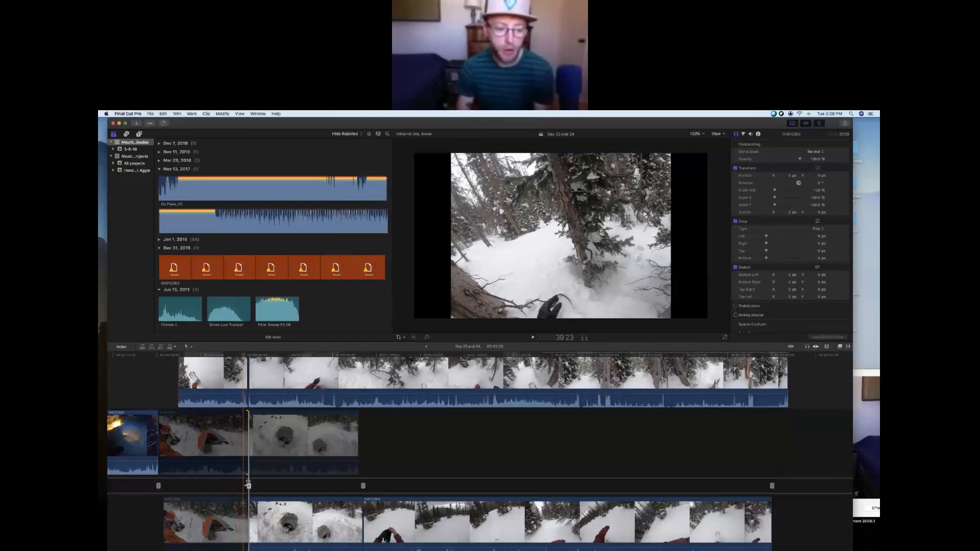
pyautogui.moveTo(249, 485); pyautogui.dragTo(287, 486)
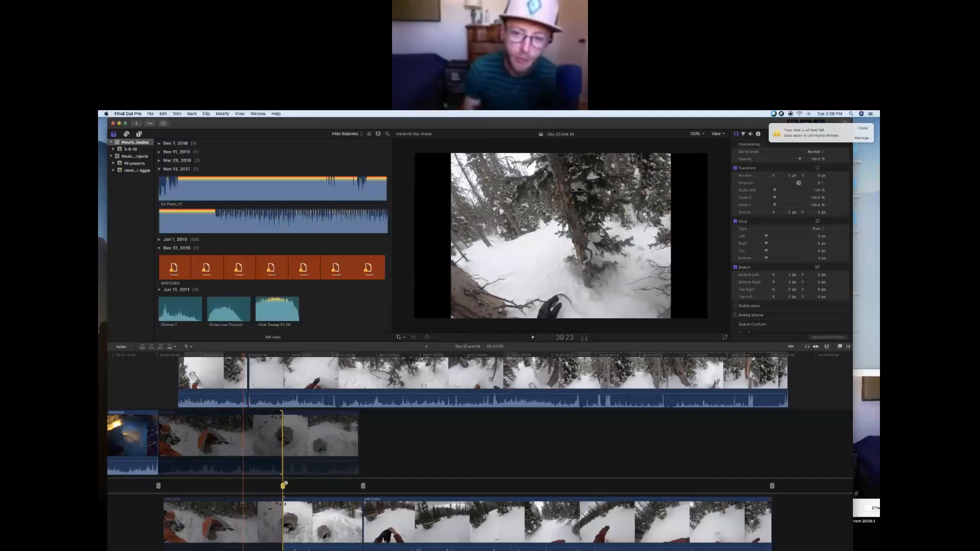
pyautogui.doubleClick(283, 444)
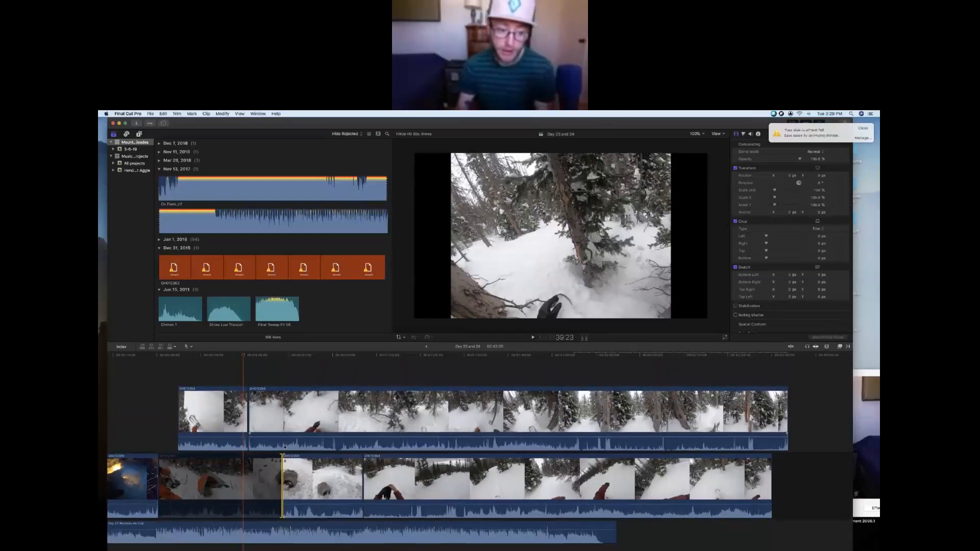
pyautogui.click(245, 478)
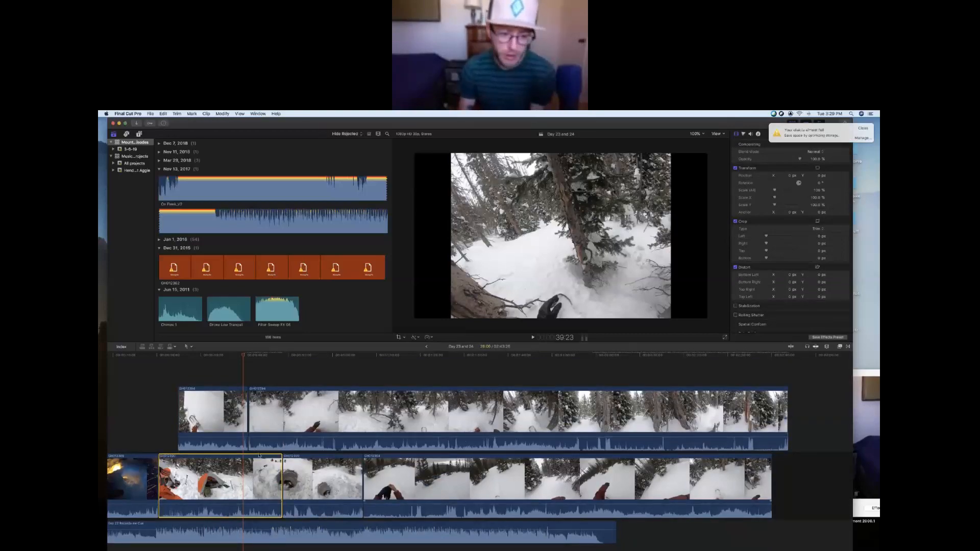
# Lower the last storyline clip's audio to silence and adjust the volume of the audio clip beneath the storyline
pyautogui.moveTo(339, 437)
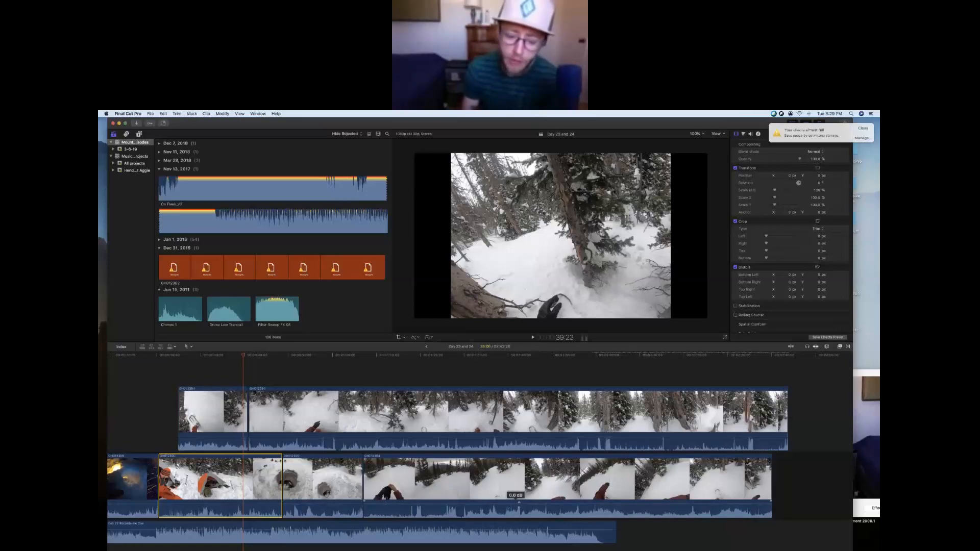
pyautogui.moveTo(518, 505); pyautogui.dragTo(519, 510)
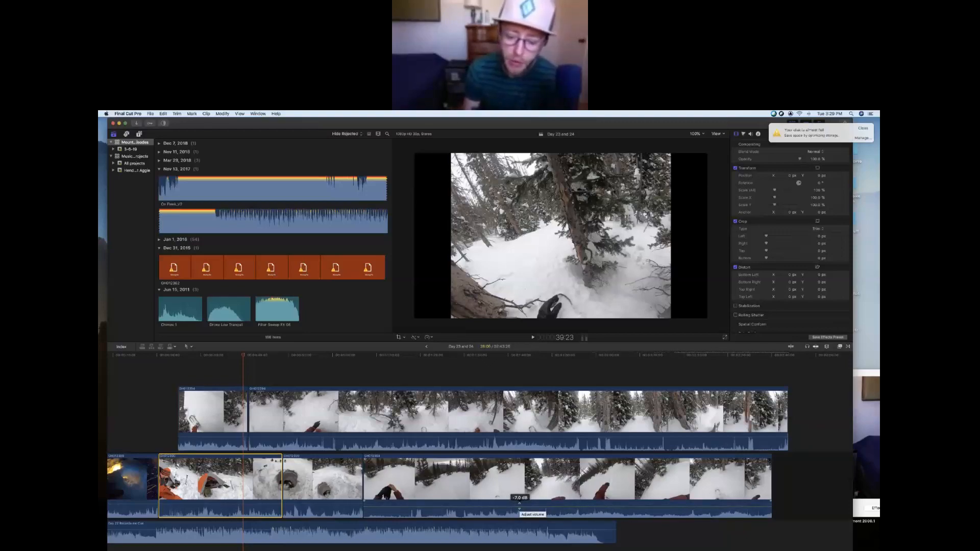
pyautogui.moveTo(519, 508); pyautogui.dragTo(516, 516)
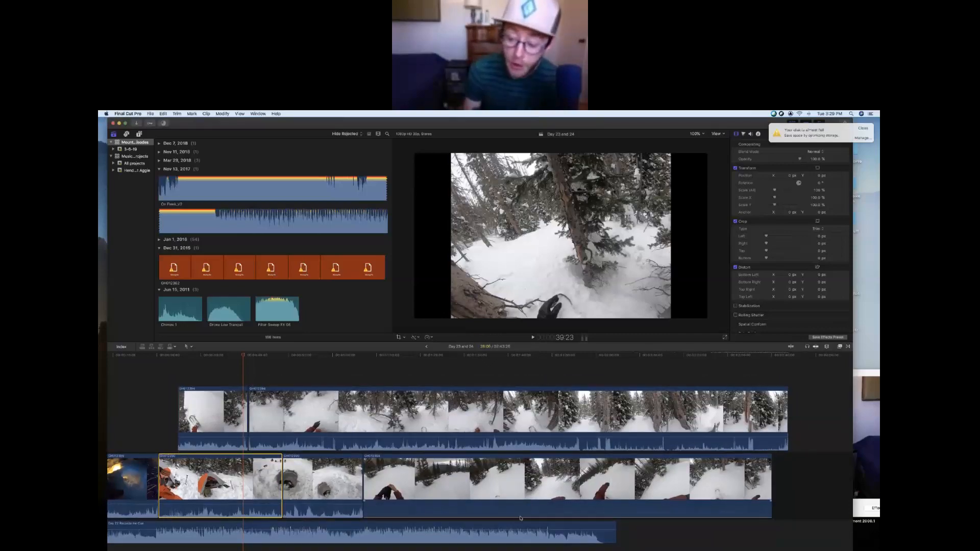
pyautogui.click(519, 532)
pyautogui.moveTo(520, 532); pyautogui.dragTo(522, 529)
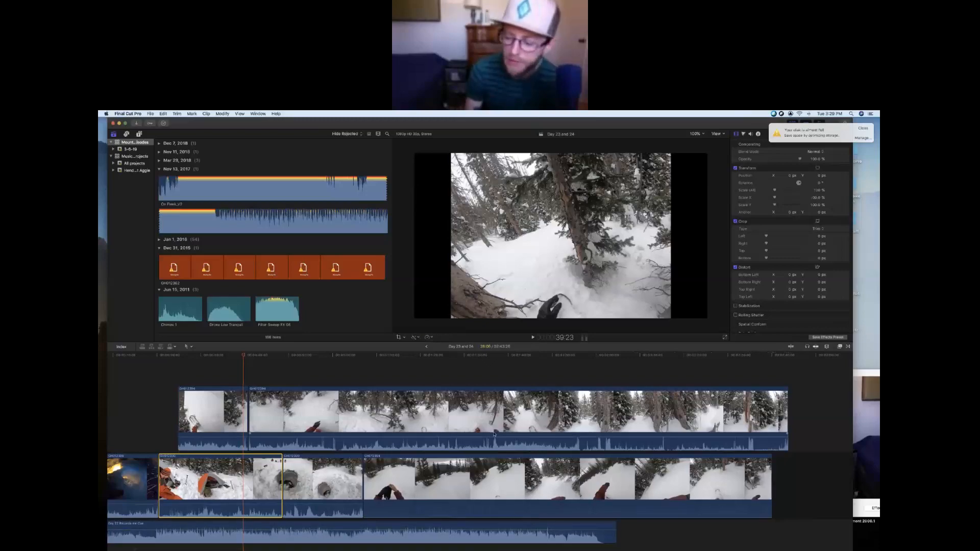
# Add volume keyframes around a short section near the middle of the longer connected clip's audio
pyautogui.moveTo(486, 438)
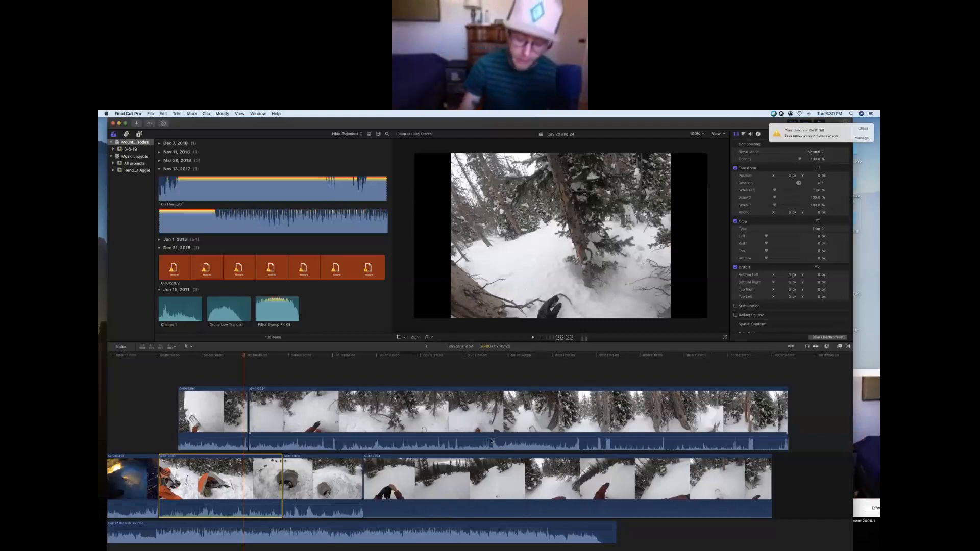
pyautogui.keyDown('alt'); pyautogui.click(459, 437); pyautogui.keyUp('alt')
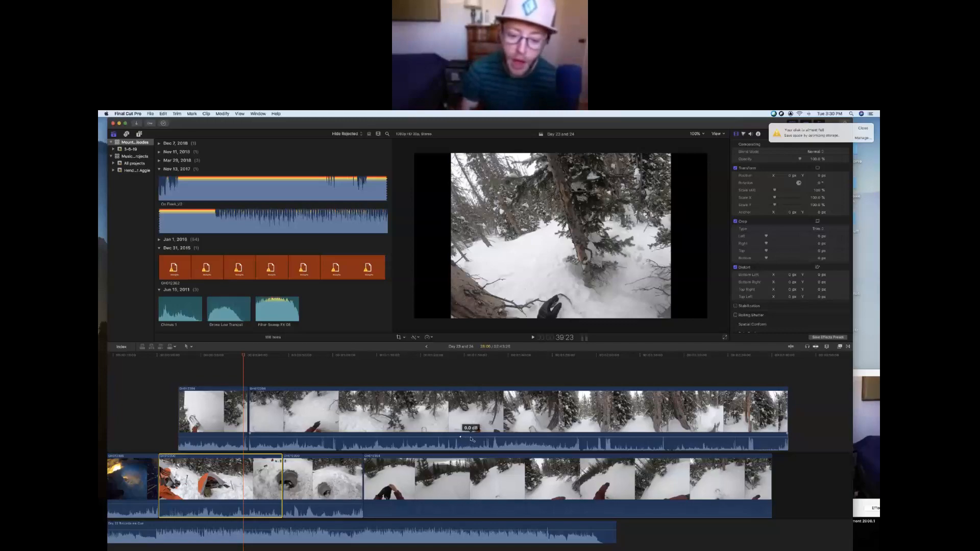
pyautogui.keyDown('alt'); pyautogui.click(502, 437); pyautogui.keyUp('alt')
pyautogui.keyDown('alt'); pyautogui.click(513, 437); pyautogui.keyUp('alt')
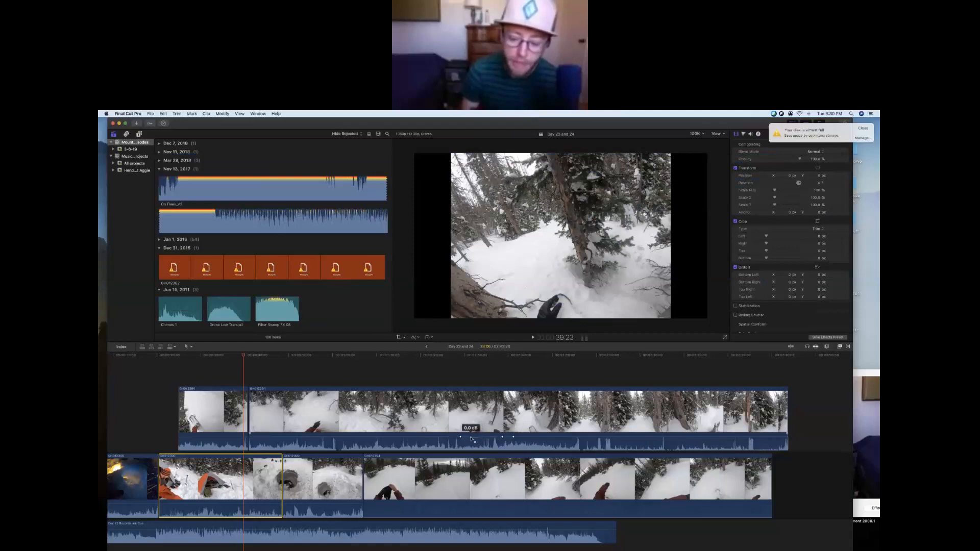
# Lower the keyframed section of the longer connected clip's audio, silence the audio clip beneath the storyline, and play through the dip
pyautogui.moveTo(471, 438)
pyautogui.mouseDown()
pyautogui.moveTo(502, 445)
pyautogui.moveTo(471, 447)
pyautogui.mouseUp()
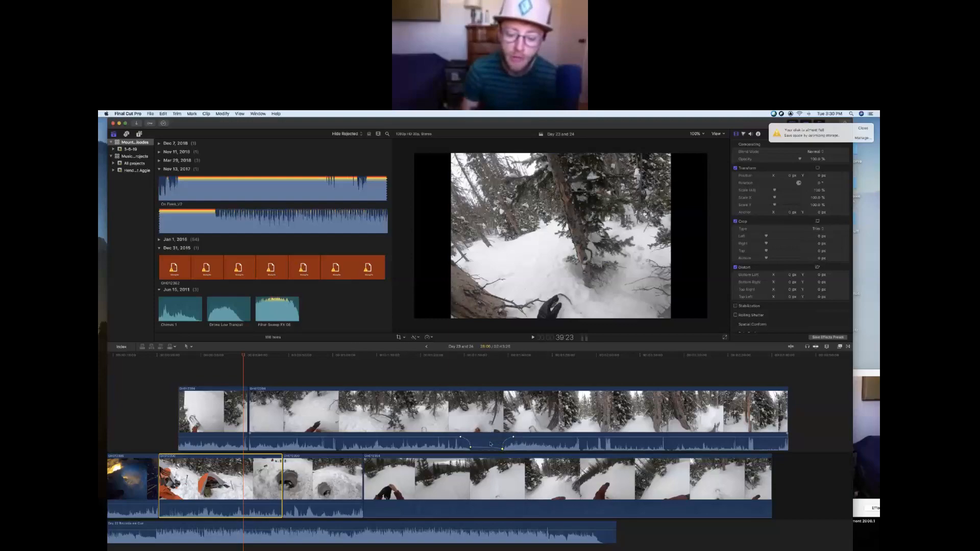
pyautogui.click(436, 355)
pyautogui.press('space')
pyautogui.moveTo(494, 530); pyautogui.dragTo(494, 543)
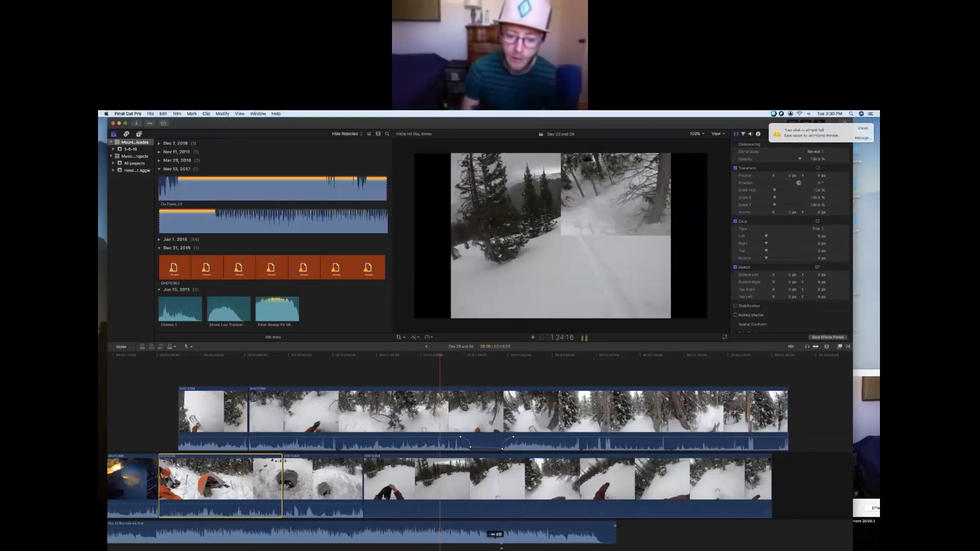
pyautogui.click(457, 356)
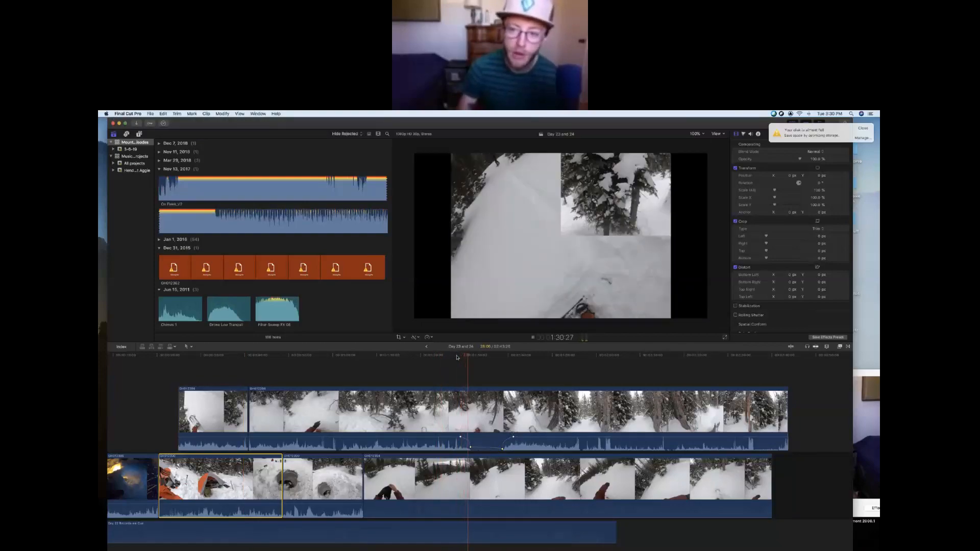
pyautogui.press('space')
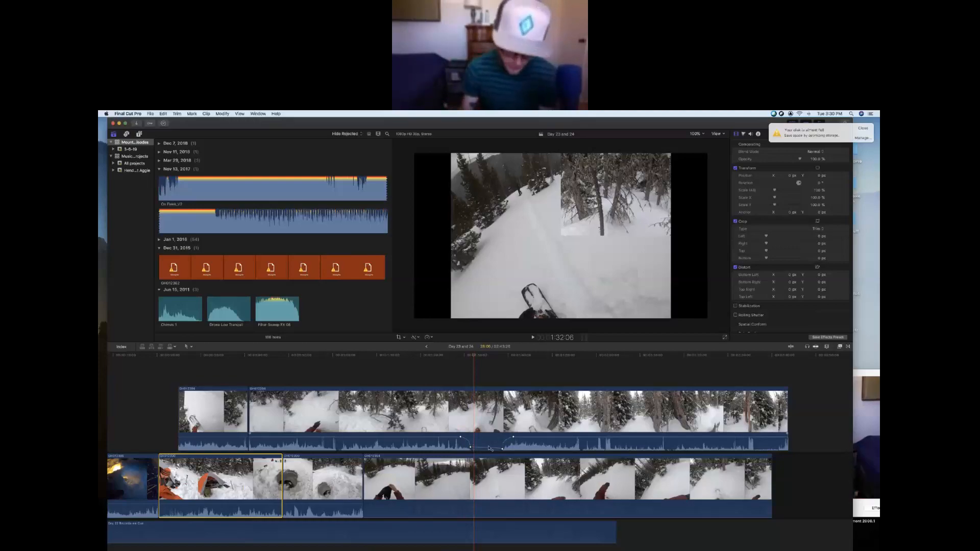
# Add three more volume keyframes to the longer connected clip's audio just after the lowered section
pyautogui.keyDown('alt'); pyautogui.click(533, 436); pyautogui.keyUp('alt')
pyautogui.keyDown('alt'); pyautogui.click(554, 438); pyautogui.keyUp('alt')
pyautogui.keyDown('alt'); pyautogui.click(578, 437); pyautogui.keyUp('alt')
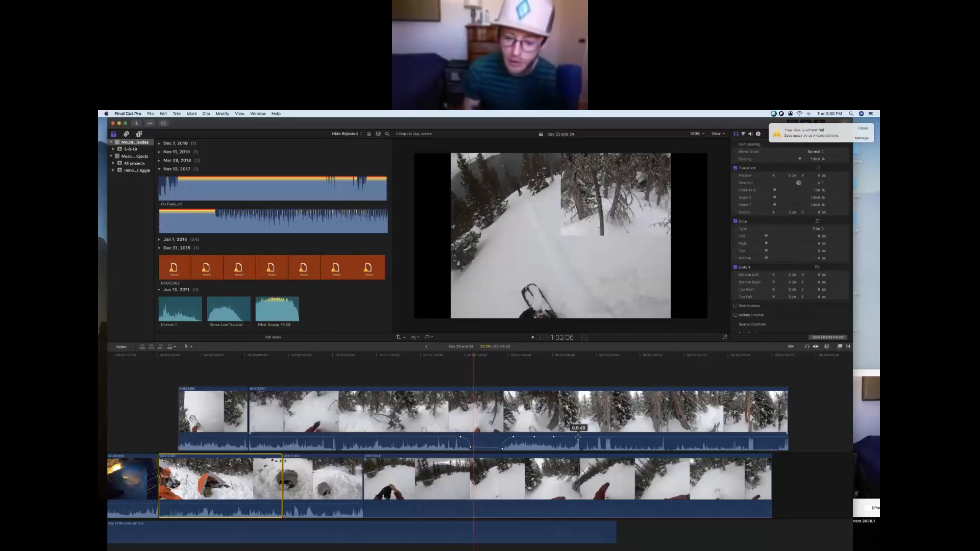
pyautogui.moveTo(553, 437); pyautogui.dragTo(555, 437)
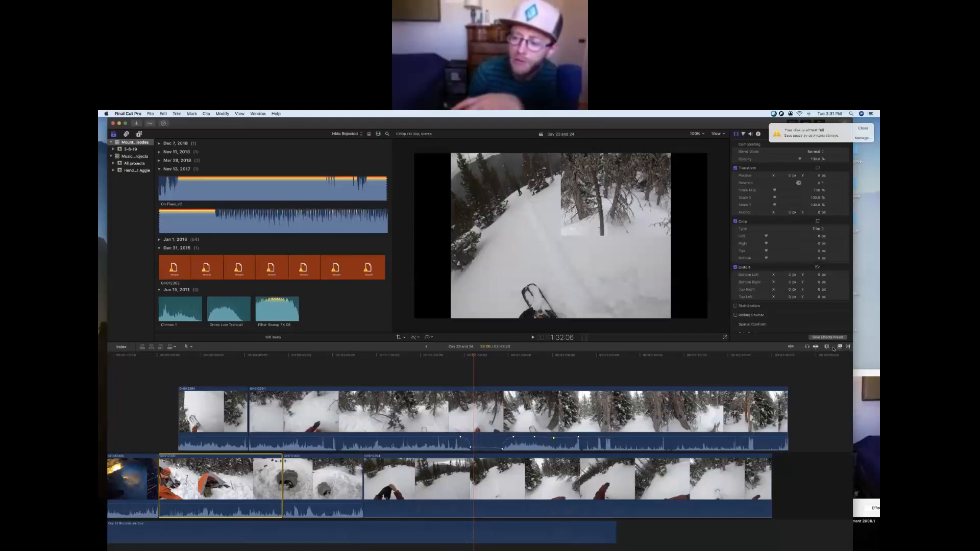
# Add Cross Dissolve transitions to the shorter connected clip and to the edit between the two snow-hole clips in the storyline
pyautogui.click(790, 347)
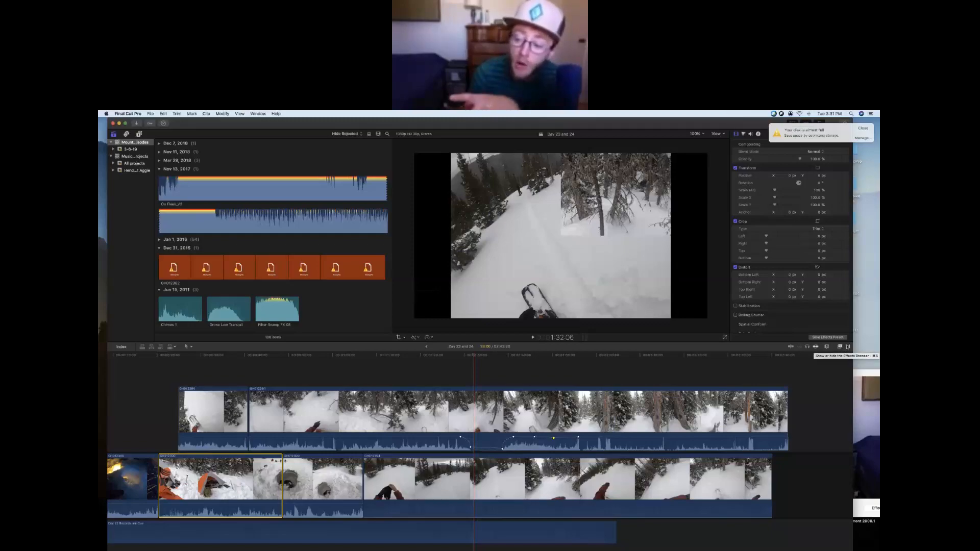
pyautogui.click(848, 346)
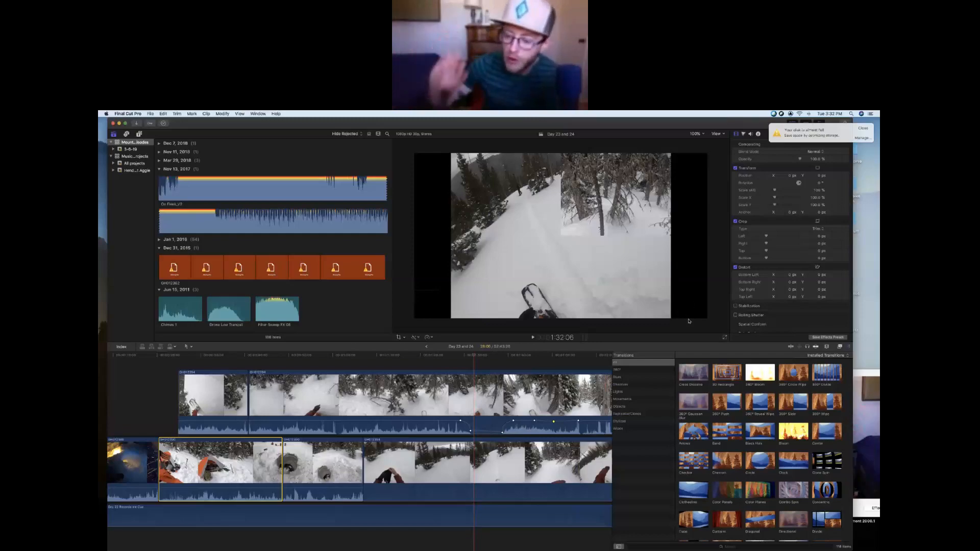
pyautogui.scroll(-10, 720, 425)
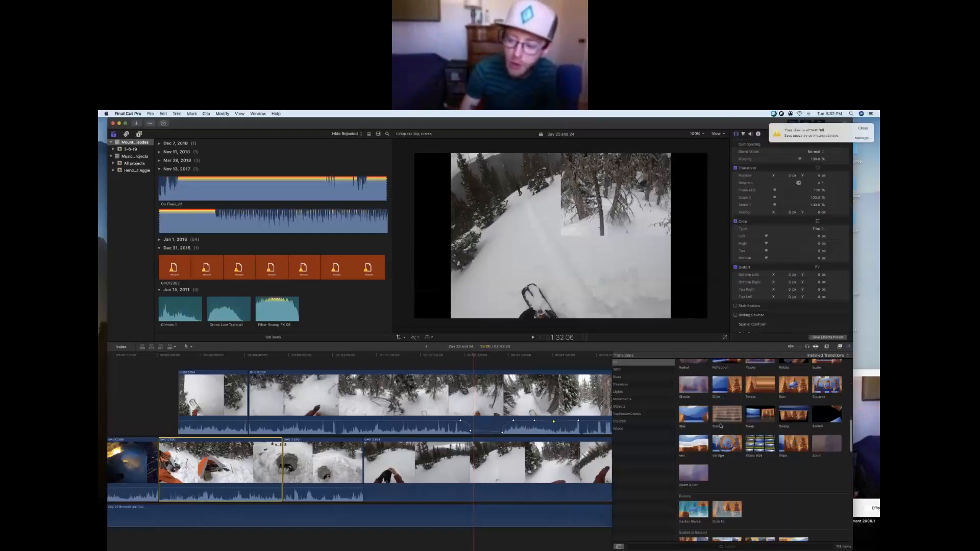
pyautogui.scroll(10, 720, 425)
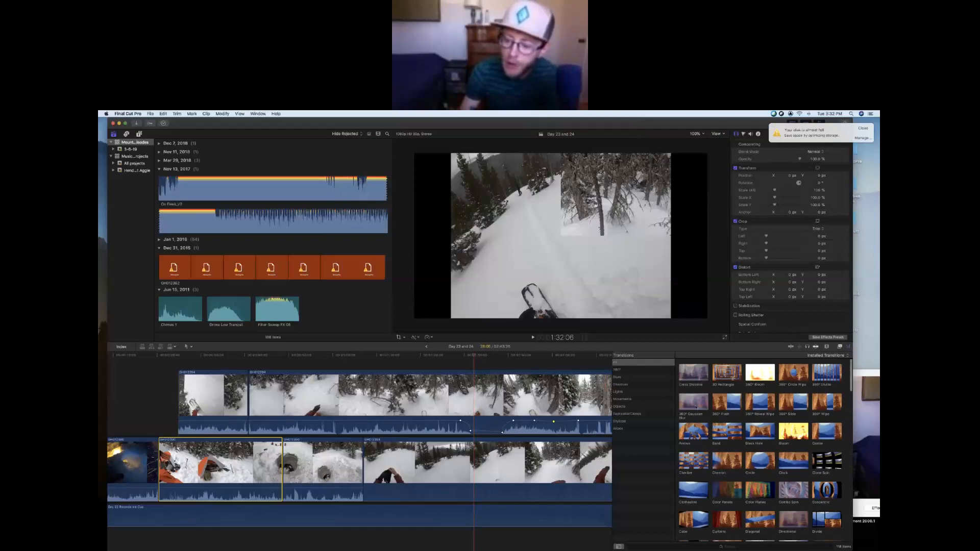
pyautogui.click(696, 371)
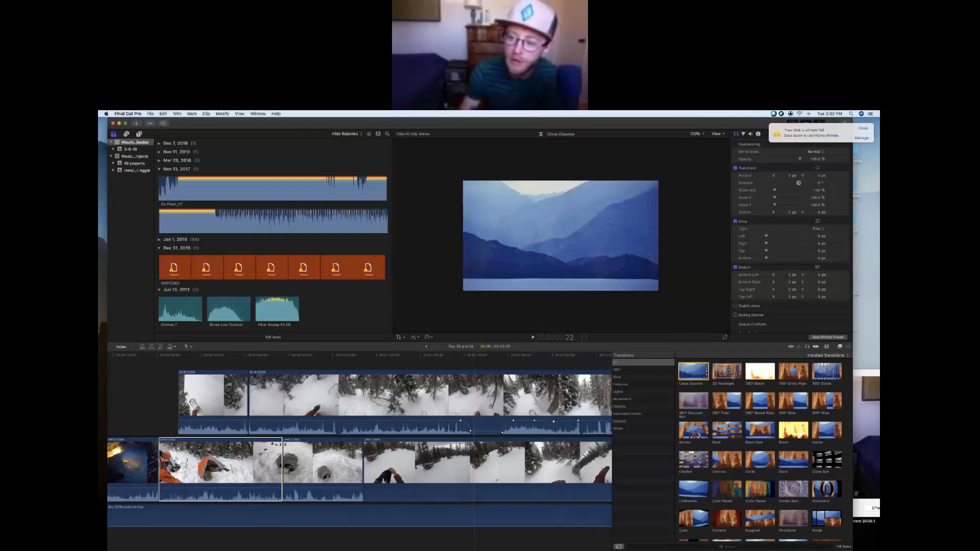
pyautogui.moveTo(706, 373); pyautogui.dragTo(246, 403)
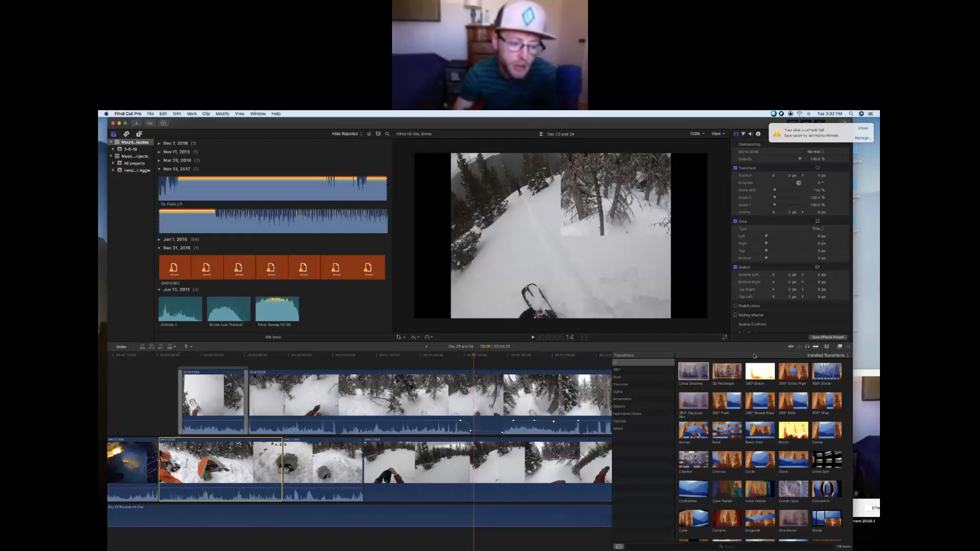
pyautogui.moveTo(695, 372); pyautogui.dragTo(280, 469)
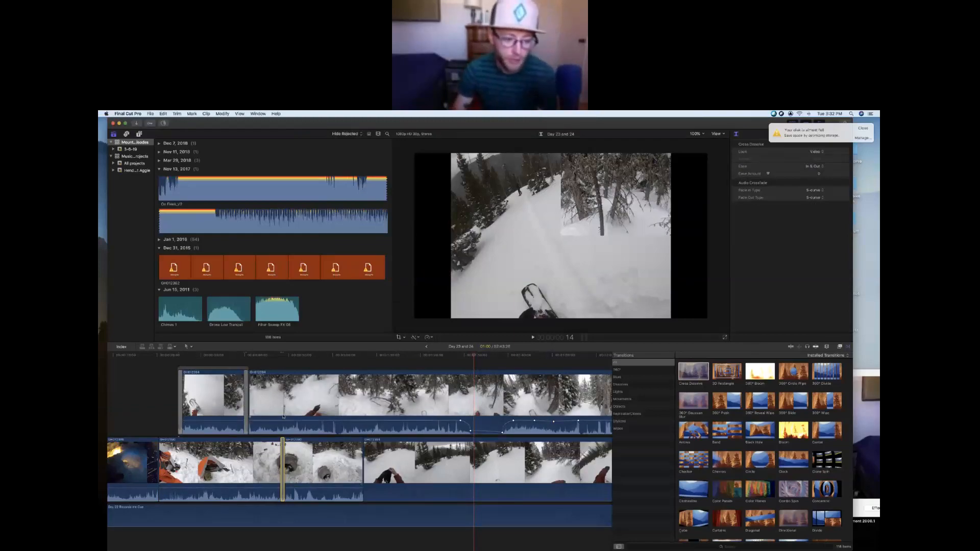
# Disable the longer connected clip and play through the Cross Dissolve between the snow-hole storyline clips
pyautogui.click(287, 398)
pyautogui.press('v')
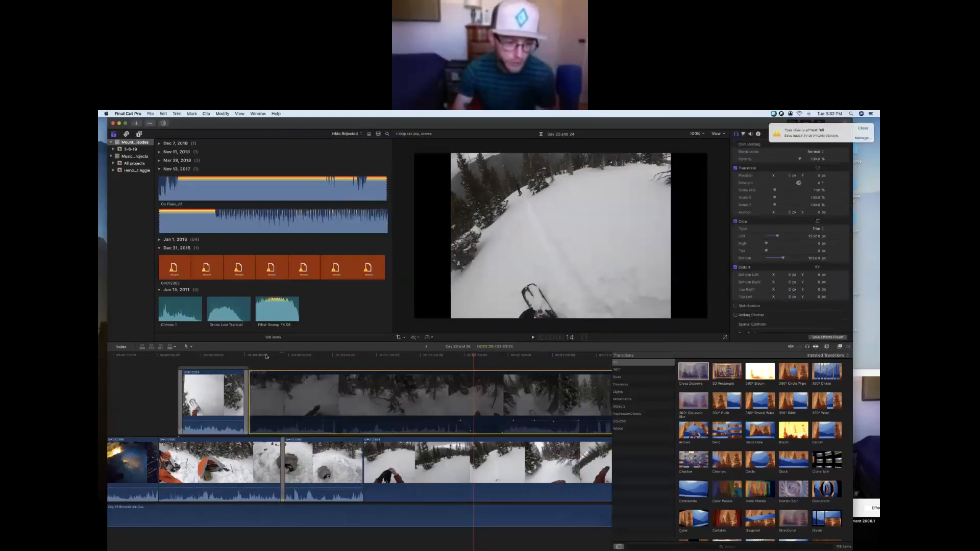
pyautogui.click(266, 356)
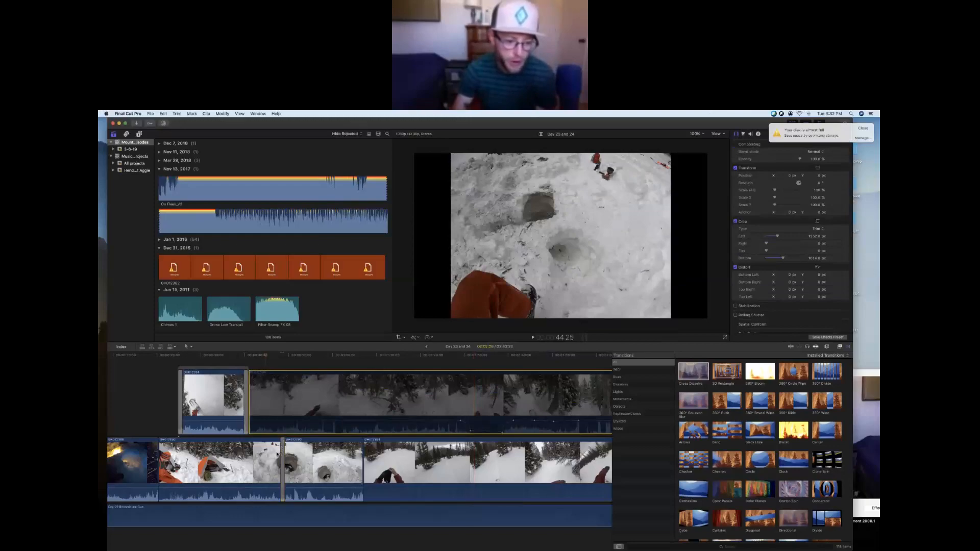
pyautogui.press('space')
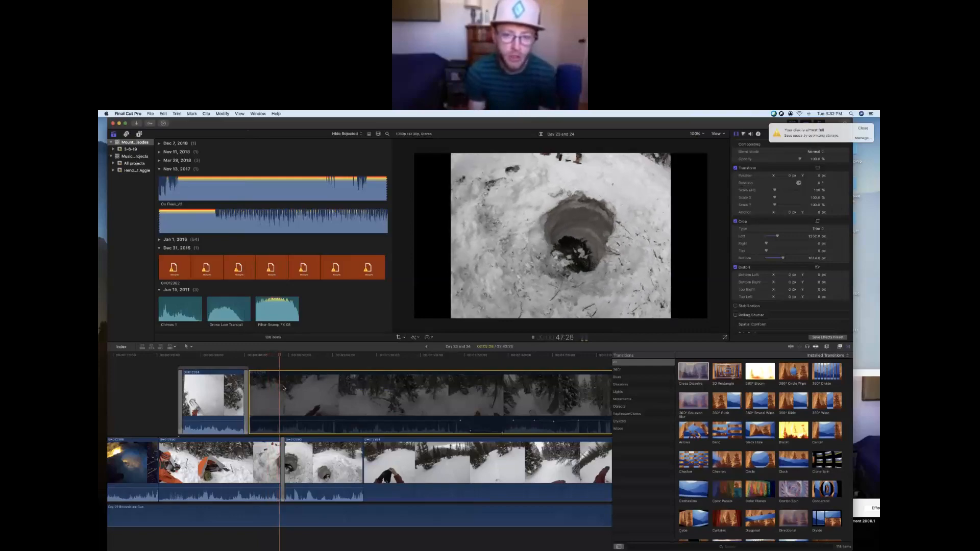
pyautogui.press('space')
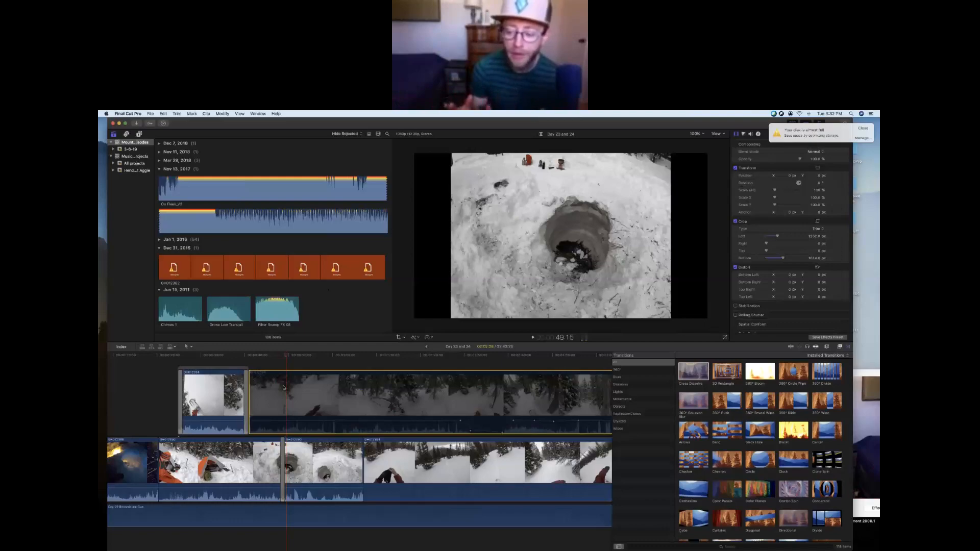
pyautogui.click(280, 356)
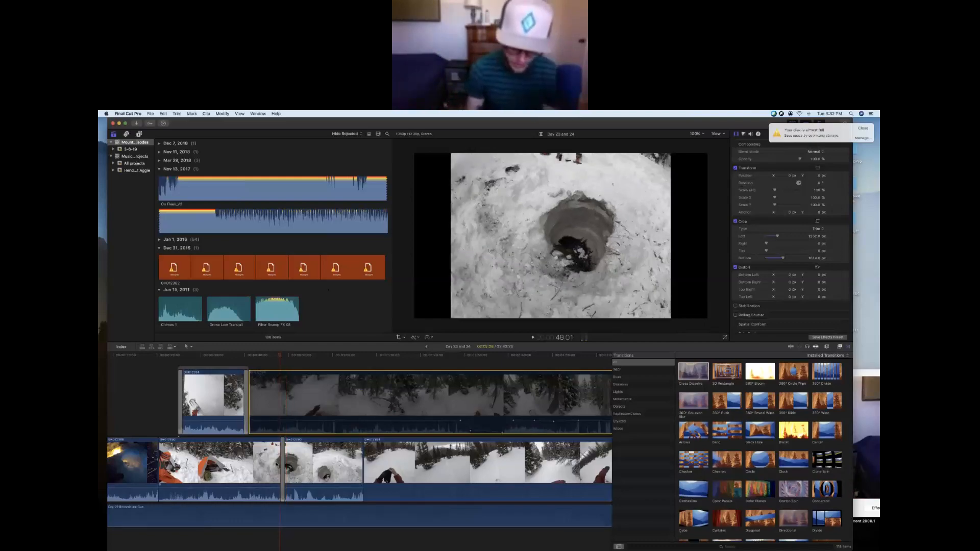
# Try a shorter and a longer duration for the storyline Cross Dissolve, and play back the longer version
pyautogui.press('super+equal')
pyautogui.press('super+equal')
pyautogui.press('super+equal')
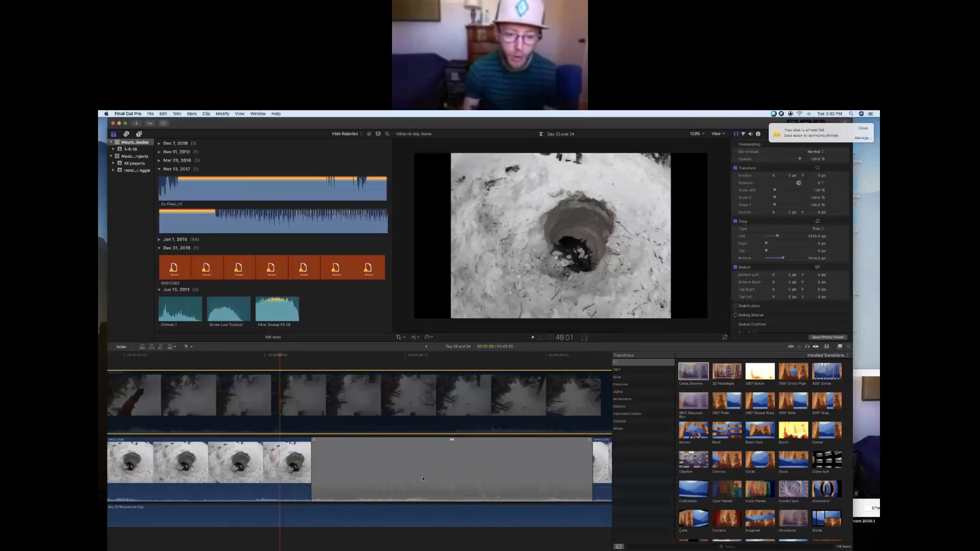
pyautogui.hscroll(3, 422, 479)
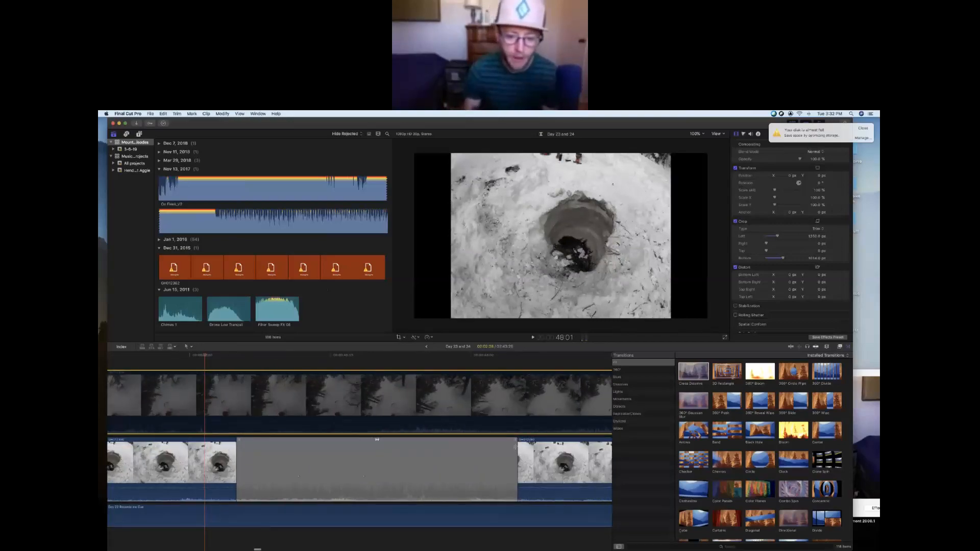
pyautogui.moveTo(516, 472); pyautogui.dragTo(485, 469)
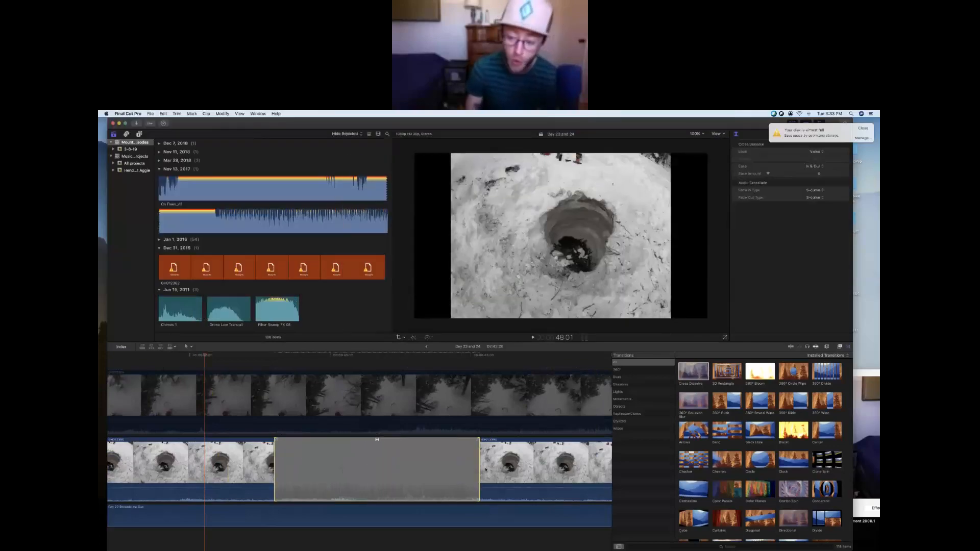
pyautogui.moveTo(475, 466); pyautogui.dragTo(573, 465)
pyautogui.press('space')
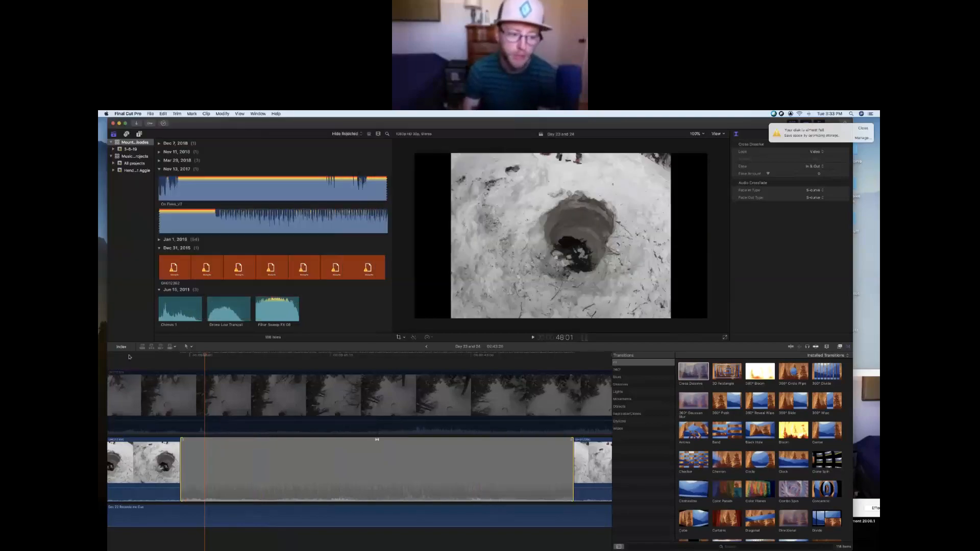
pyautogui.click(573, 463)
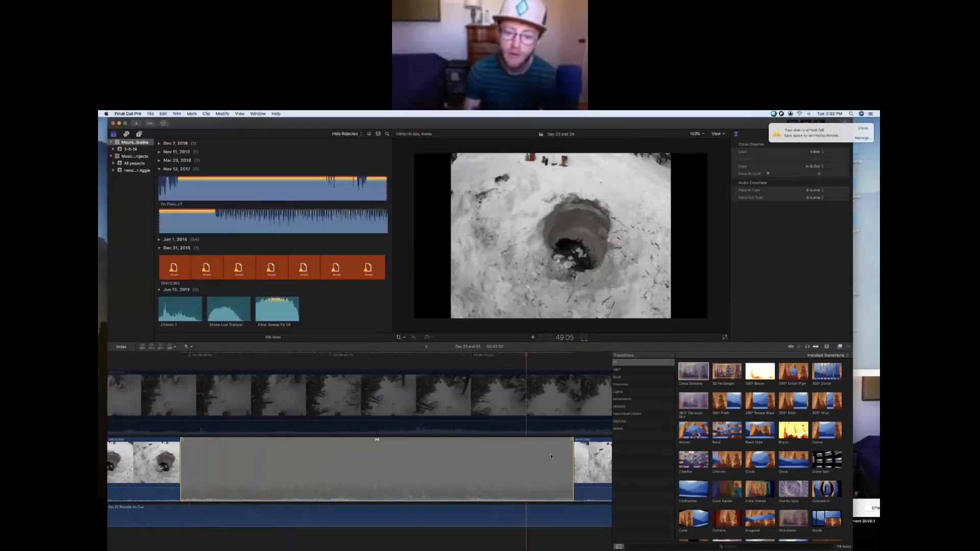
# Shorten the storyline Cross Dissolve to a few frames and play through it
pyautogui.moveTo(573, 464); pyautogui.dragTo(385, 465)
pyautogui.click(296, 357)
pyautogui.press('space')
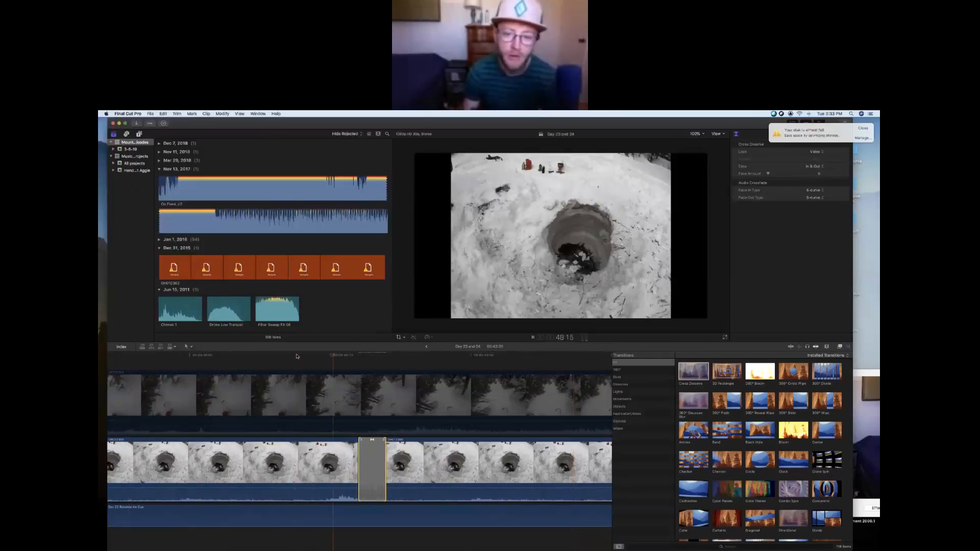
pyautogui.press('space')
# Shift the shortened storyline Cross Dissolve slightly later in the precision editor, and close the editor
pyautogui.moveTo(381, 442); pyautogui.dragTo(407, 439)
pyautogui.moveTo(321, 437)
pyautogui.mouseDown()
pyautogui.moveTo(279, 438)
pyautogui.moveTo(555, 444)
pyautogui.moveTo(289, 443)
pyautogui.moveTo(315, 443)
pyautogui.mouseUp()
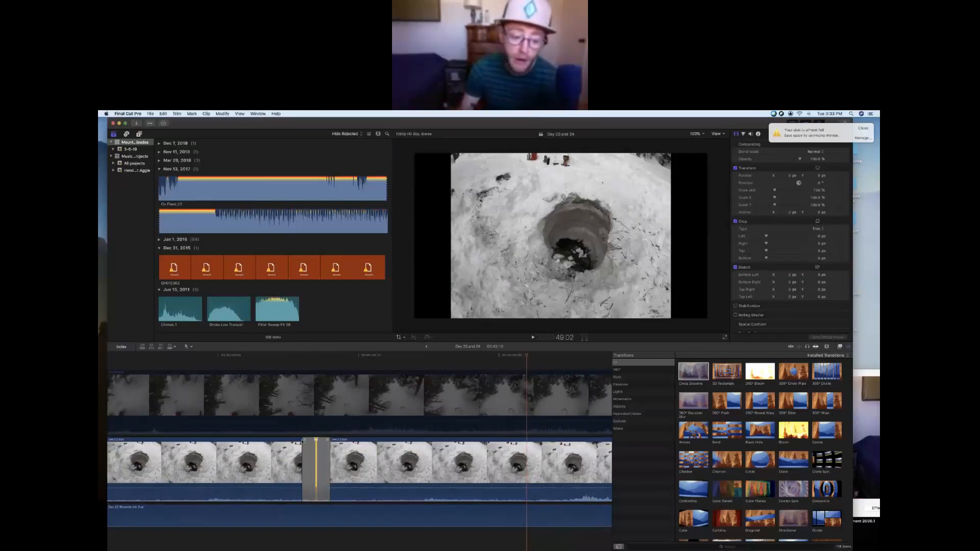
pyautogui.click(305, 443)
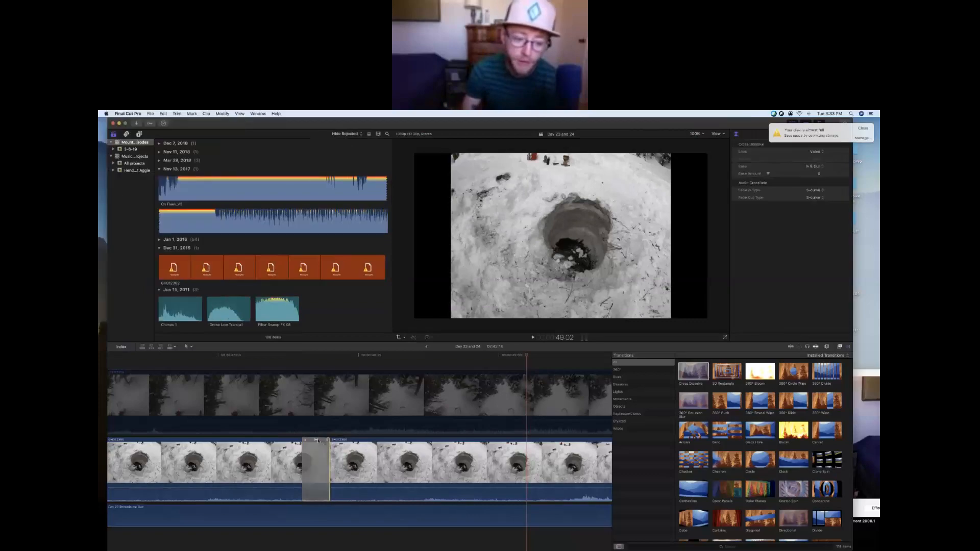
pyautogui.doubleClick(306, 444)
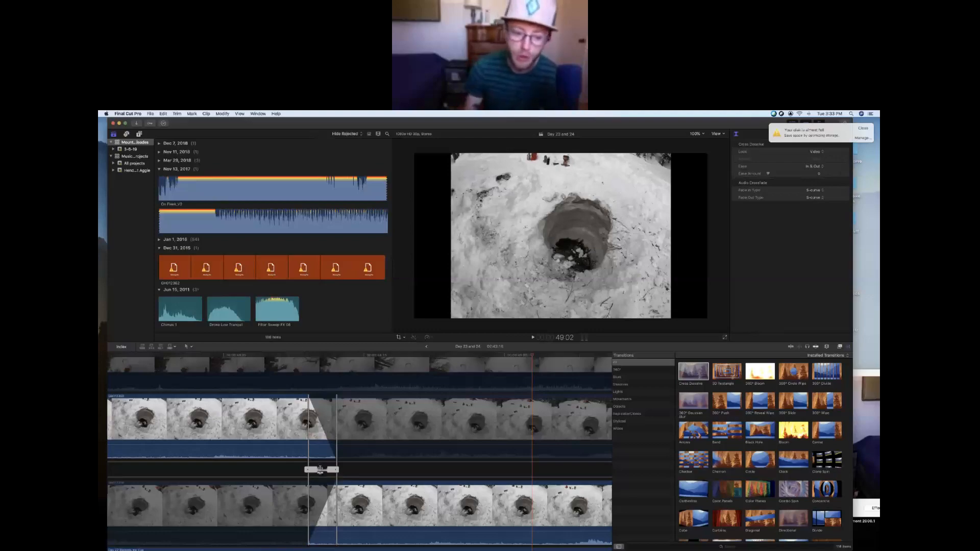
pyautogui.moveTo(322, 469); pyautogui.dragTo(357, 469)
pyautogui.moveTo(366, 412); pyautogui.dragTo(367, 416)
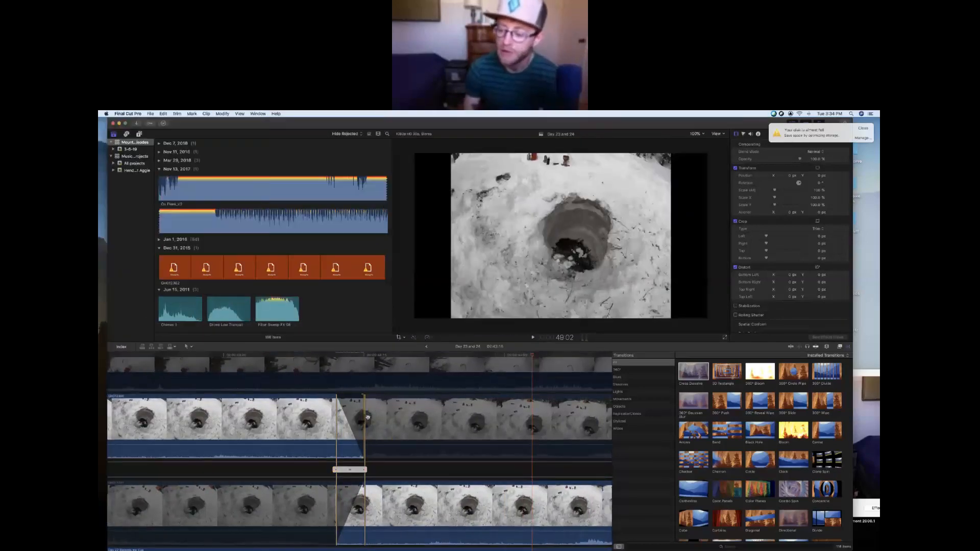
pyautogui.press('Escape')
pyautogui.doubleClick(356, 447)
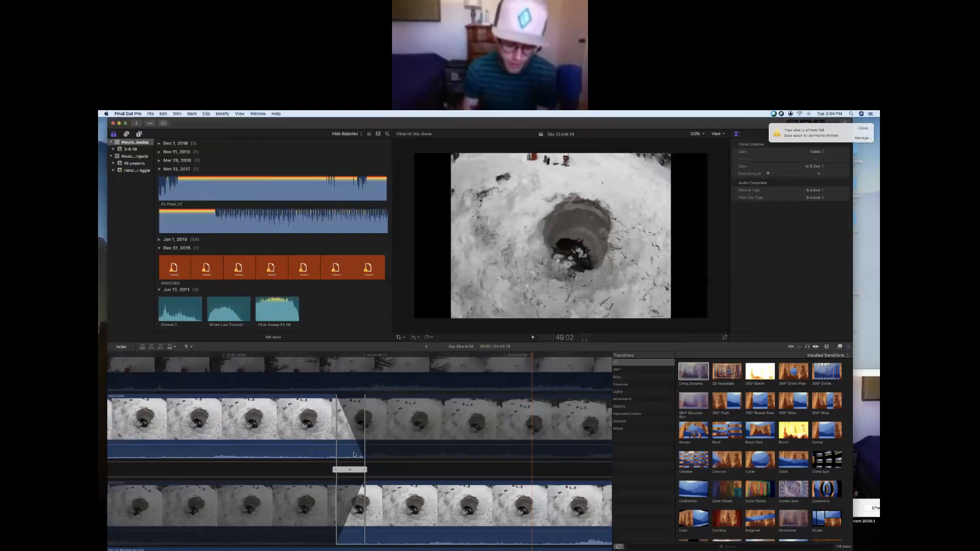
pyautogui.press('Escape')
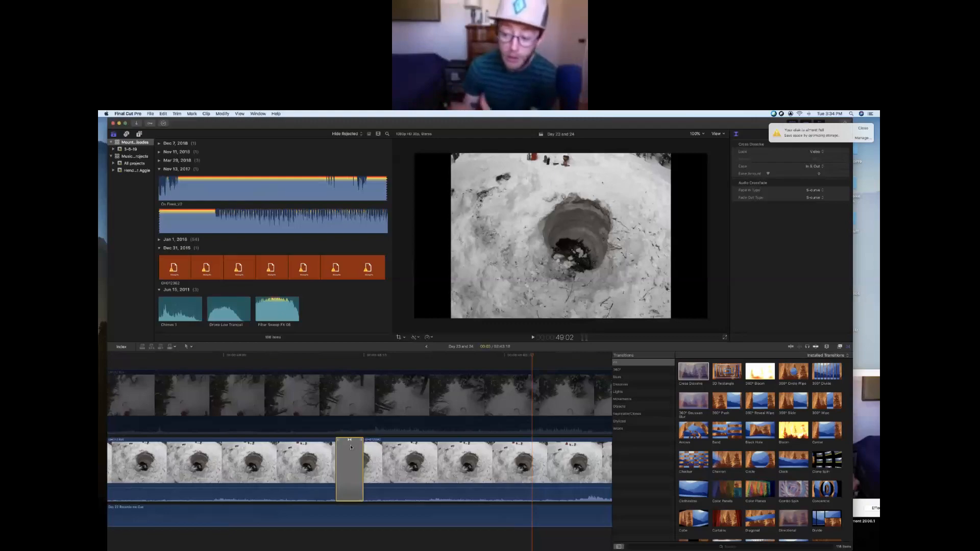
# Look through the available transitions and the audio effect categories, including Echo, Distortion, Levels, Modulation, Spaces and Waves
pyautogui.scroll(-15, 756, 369)
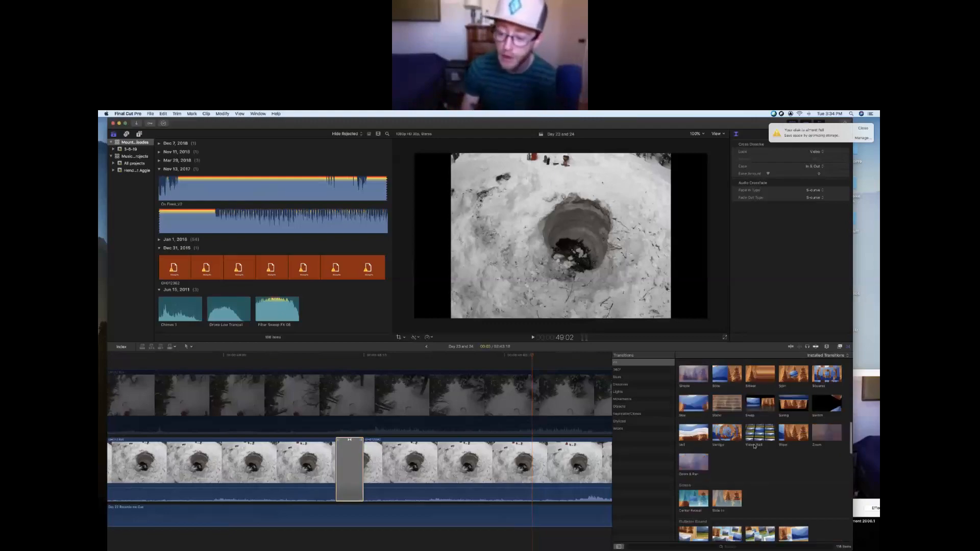
pyautogui.scroll(15, 760, 449)
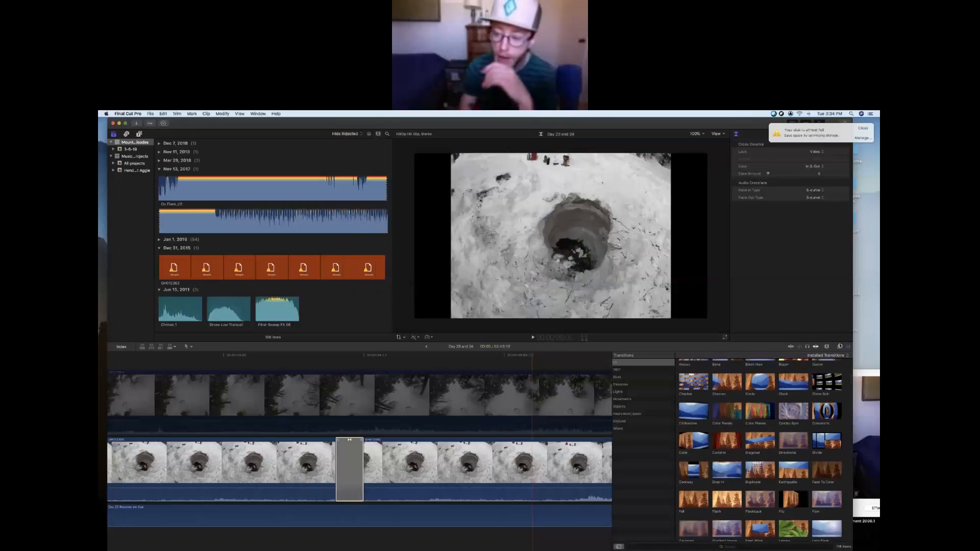
pyautogui.click(839, 347)
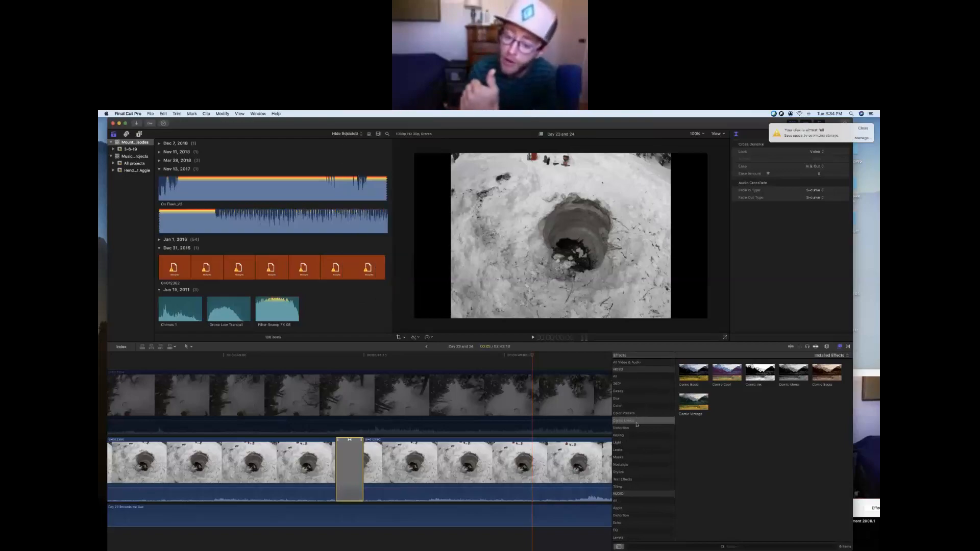
pyautogui.scroll(-5, 636, 425)
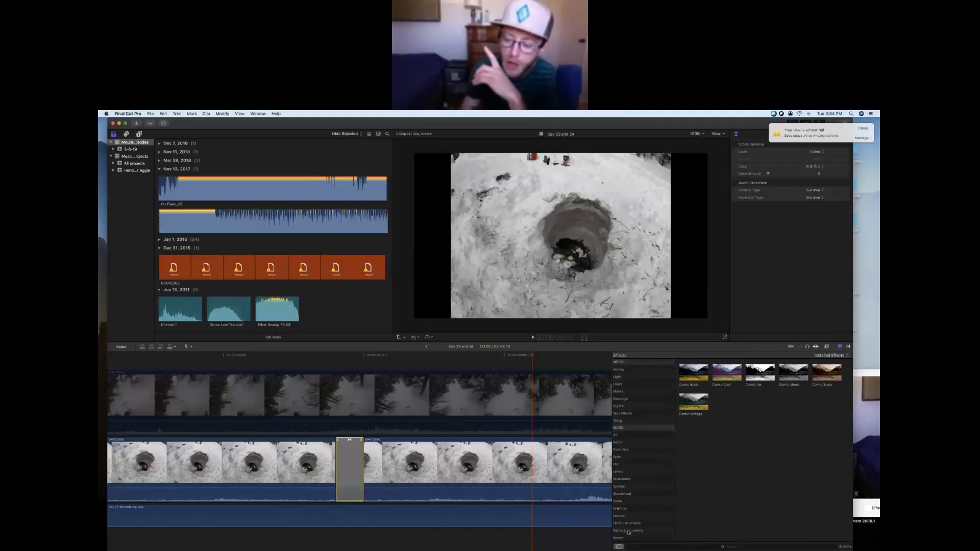
pyautogui.click(619, 457)
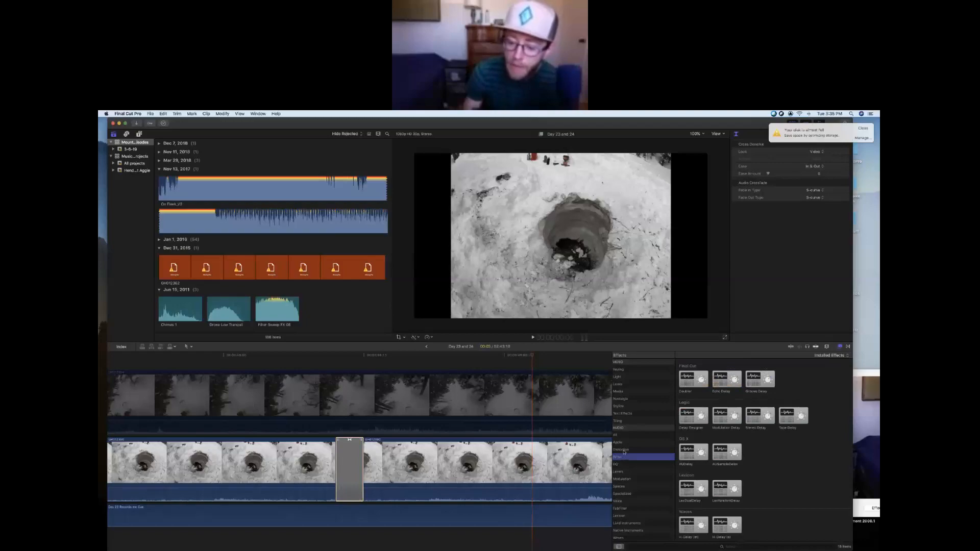
pyautogui.click(622, 450)
pyautogui.click(620, 443)
pyautogui.click(619, 472)
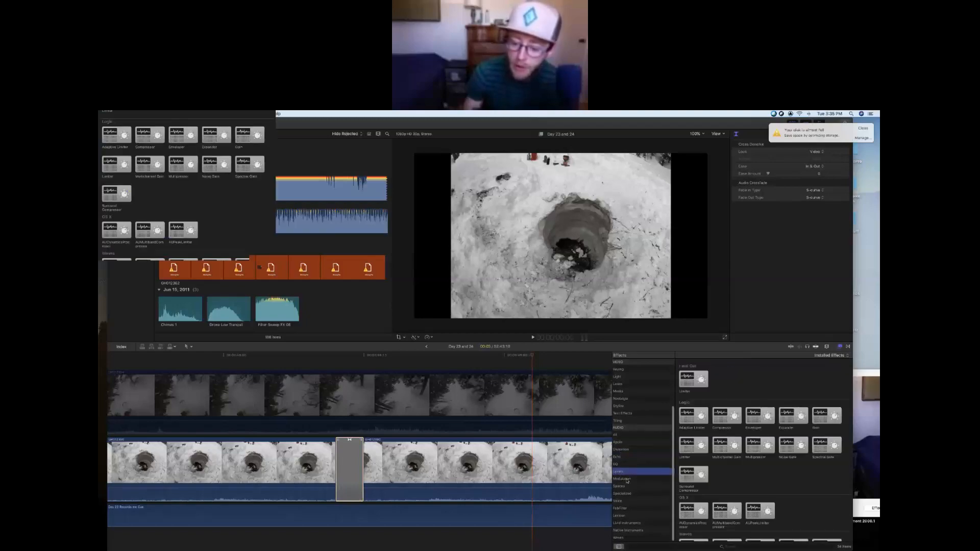
pyautogui.click(622, 479)
pyautogui.click(627, 486)
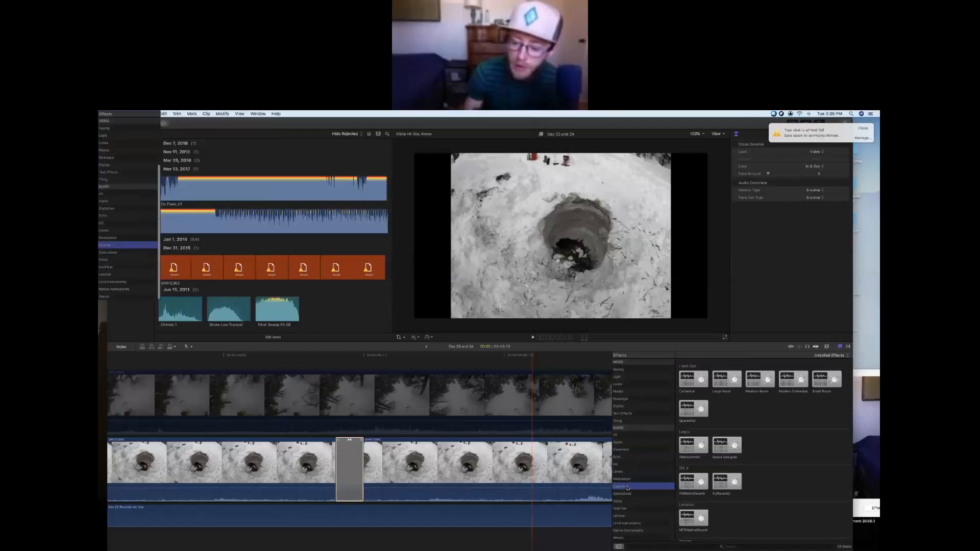
pyautogui.click(619, 538)
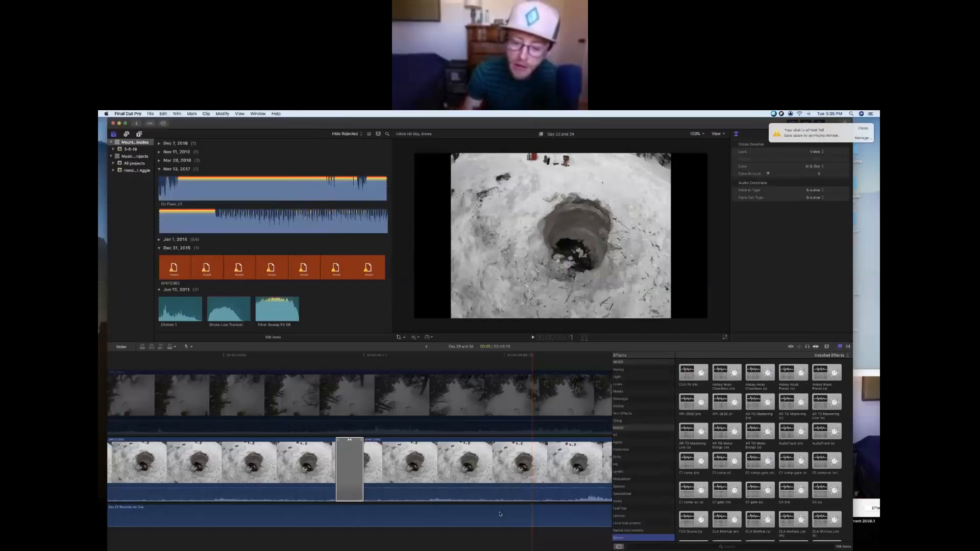
# Raise the volume of the audio clip beneath the storyline
pyautogui.moveTo(513, 526); pyautogui.dragTo(513, 512)
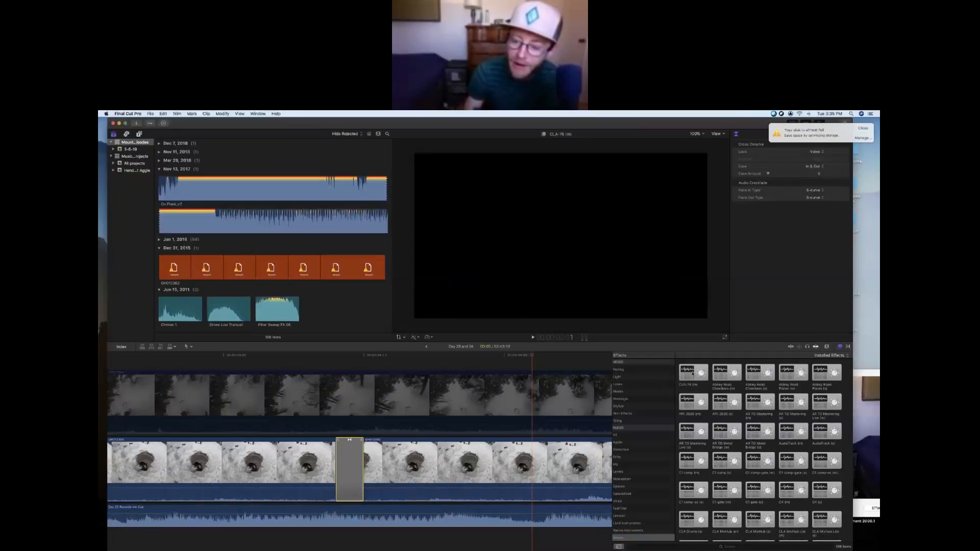
# Apply the CLA-76 (m) effect to the audio clip beneath the snow-hole footage and show that clip's audio settings
pyautogui.moveTo(691, 372); pyautogui.dragTo(458, 513)
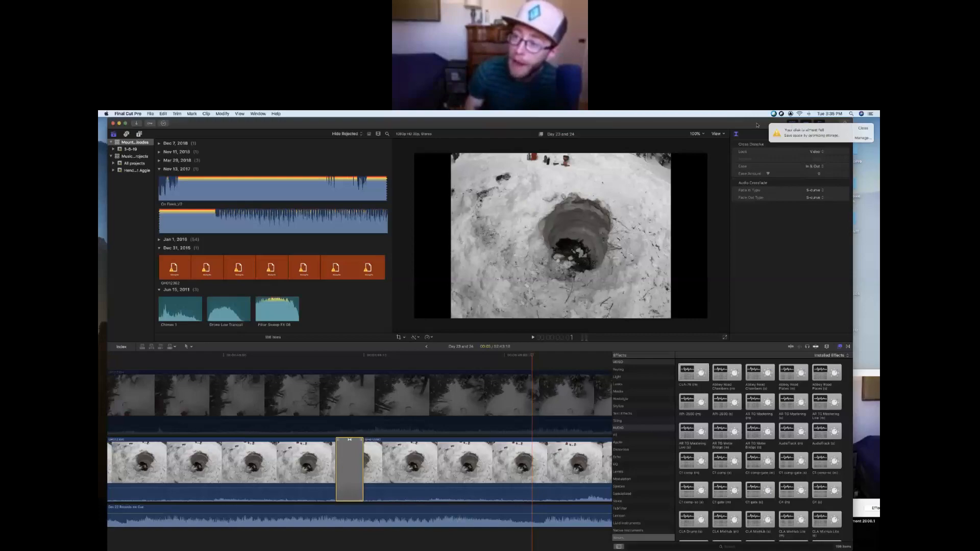
pyautogui.moveTo(739, 124); pyautogui.dragTo(664, 127)
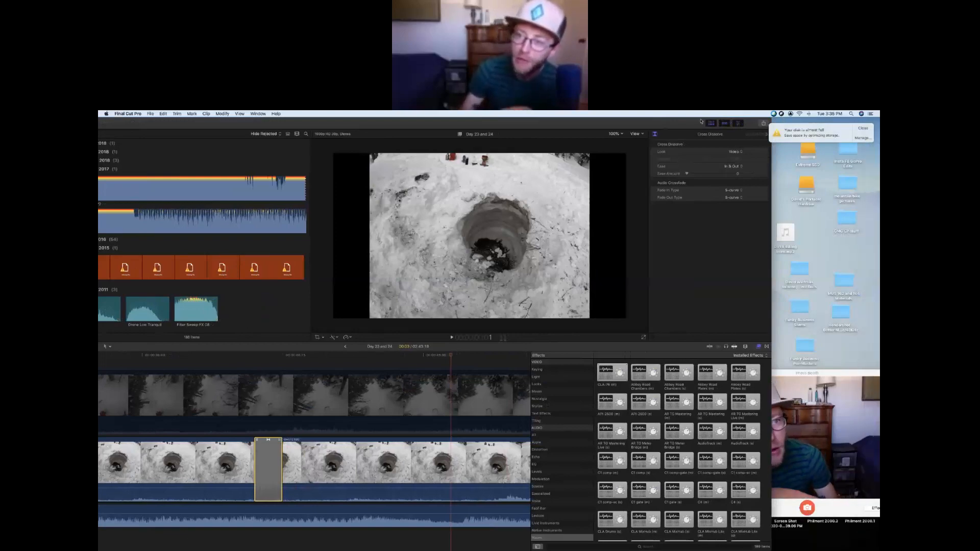
pyautogui.click(394, 519)
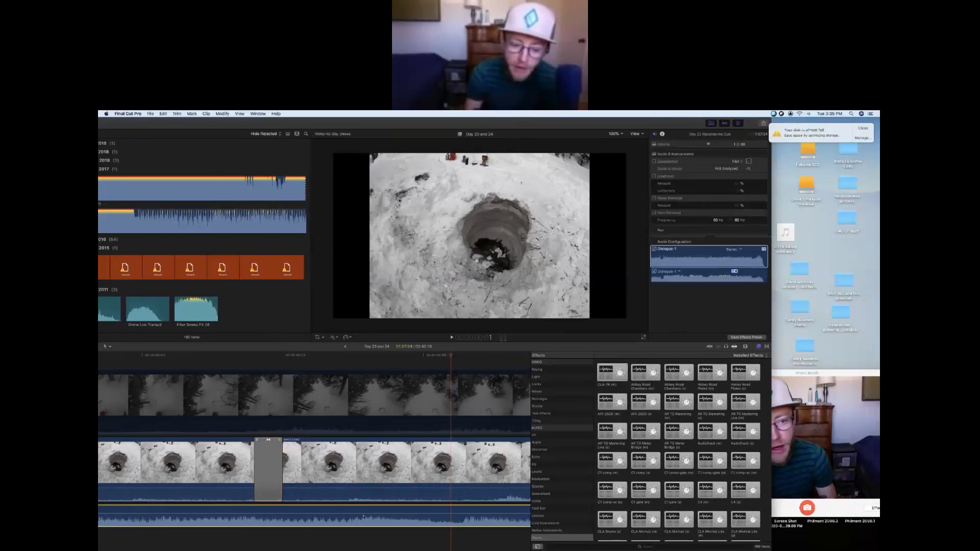
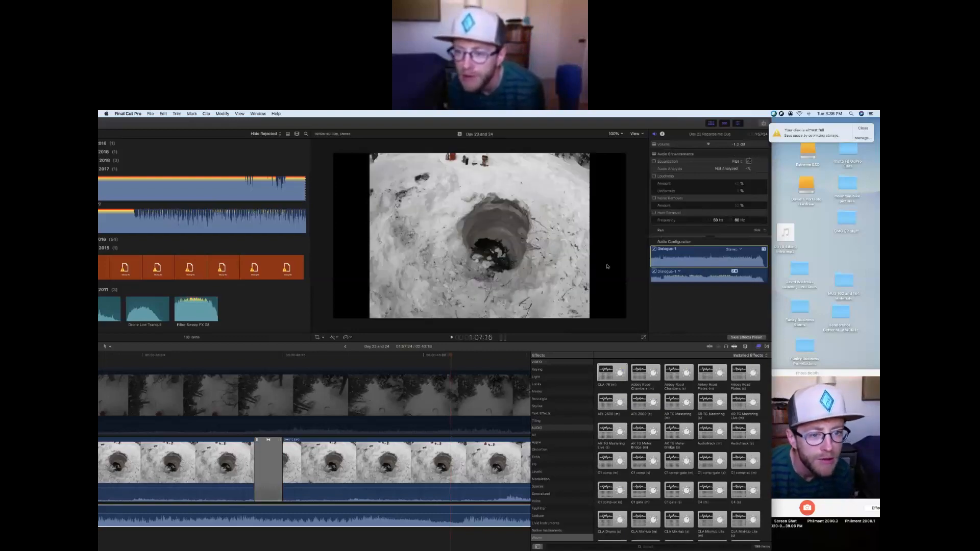
# Add a second CLA-76 (m) effect to the audio clip below the main footage
pyautogui.click(429, 519)
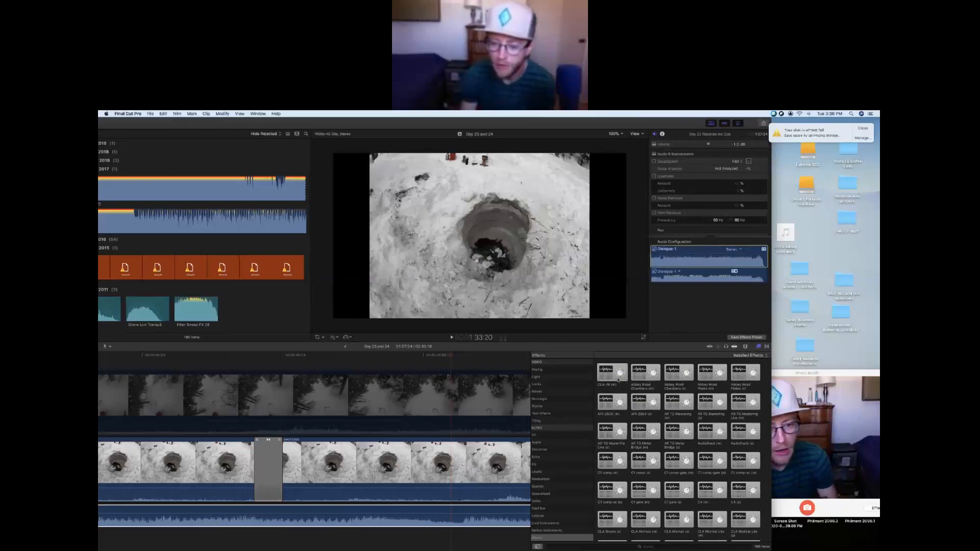
pyautogui.moveTo(606, 380); pyautogui.dragTo(461, 520)
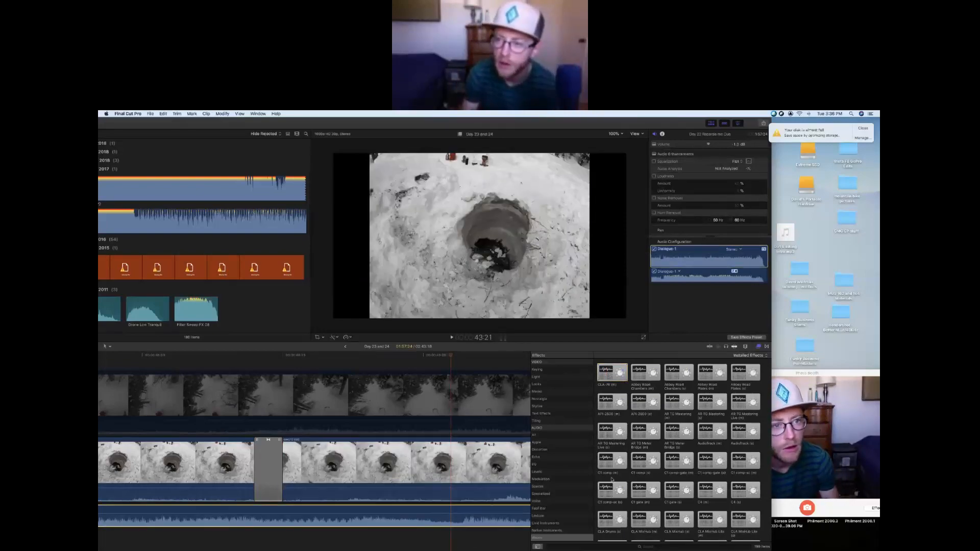
pyautogui.scroll(-4, 653, 470)
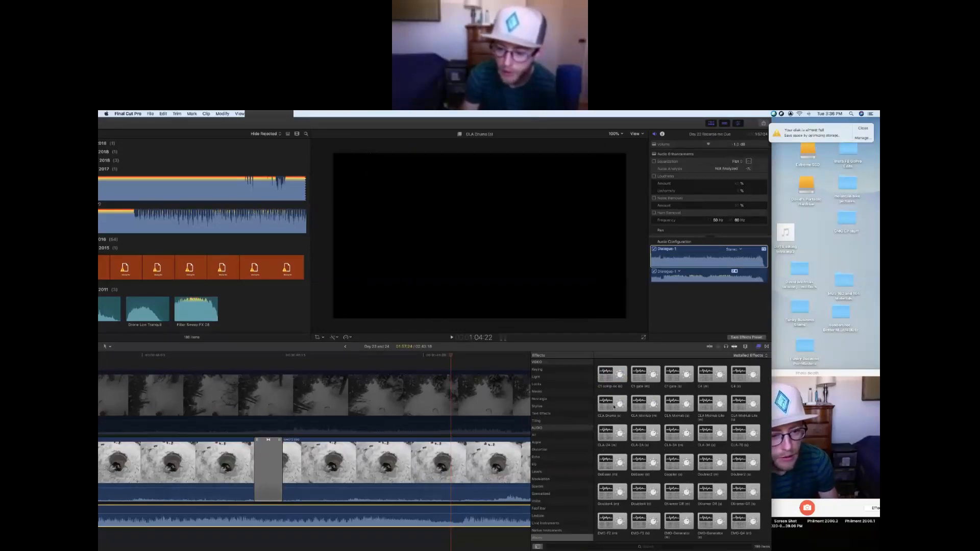
pyautogui.scroll(4, 609, 399)
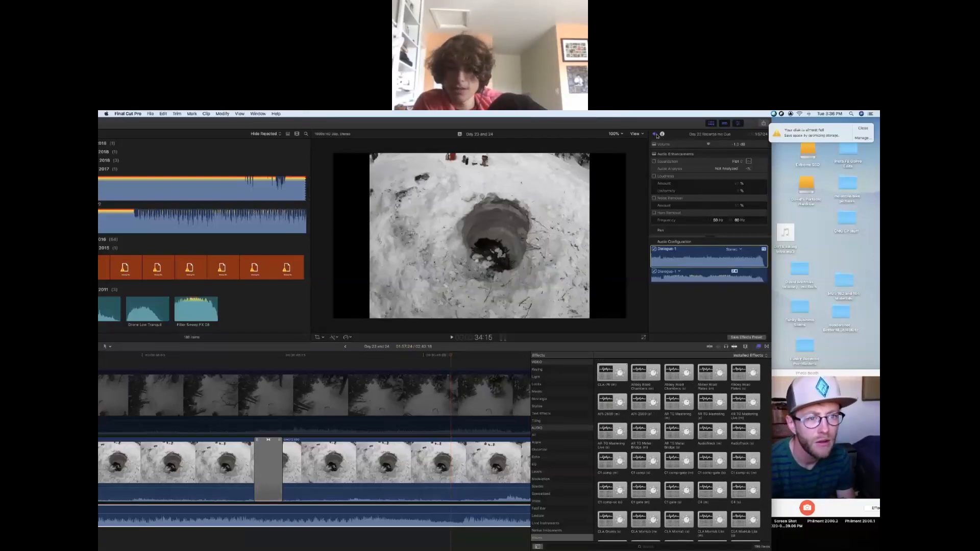
# Examine the selected audio clip's graphic equalizer, leaving equalization disabled and closing the editor
pyautogui.click(748, 162)
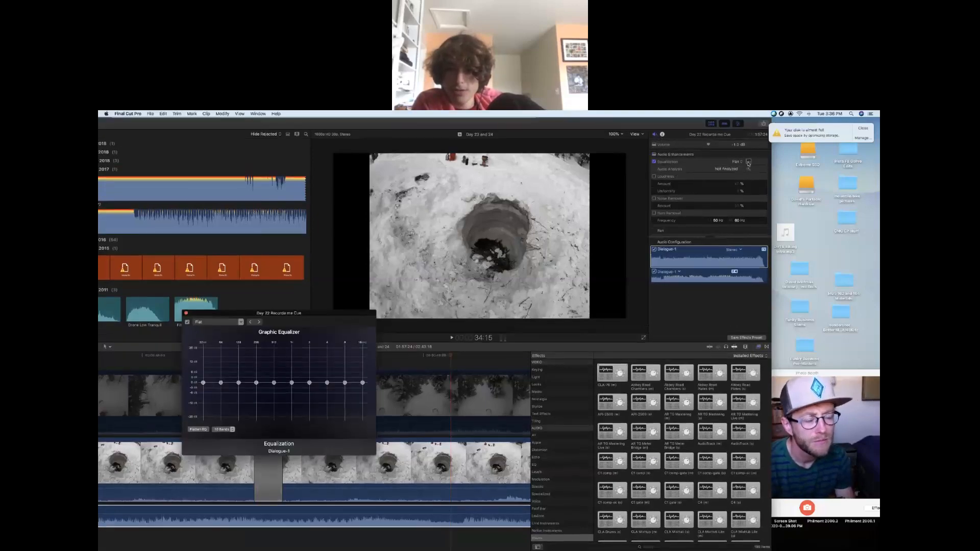
pyautogui.click(655, 161)
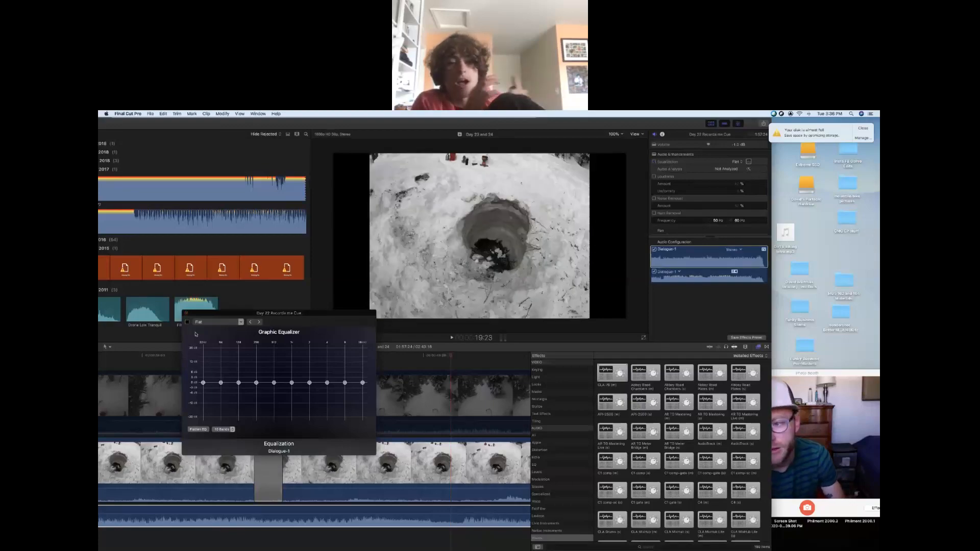
pyautogui.click(186, 313)
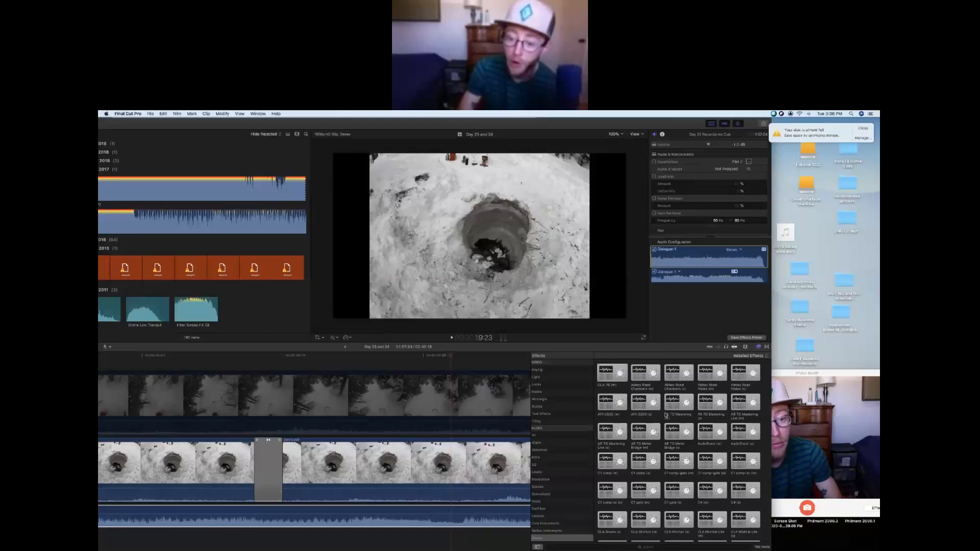
# Find the CLA-3A (s) effect among the installed audio effects and apply it to the same audio clip
pyautogui.scroll(-10, 665, 414)
pyautogui.scroll(-3, 665, 415)
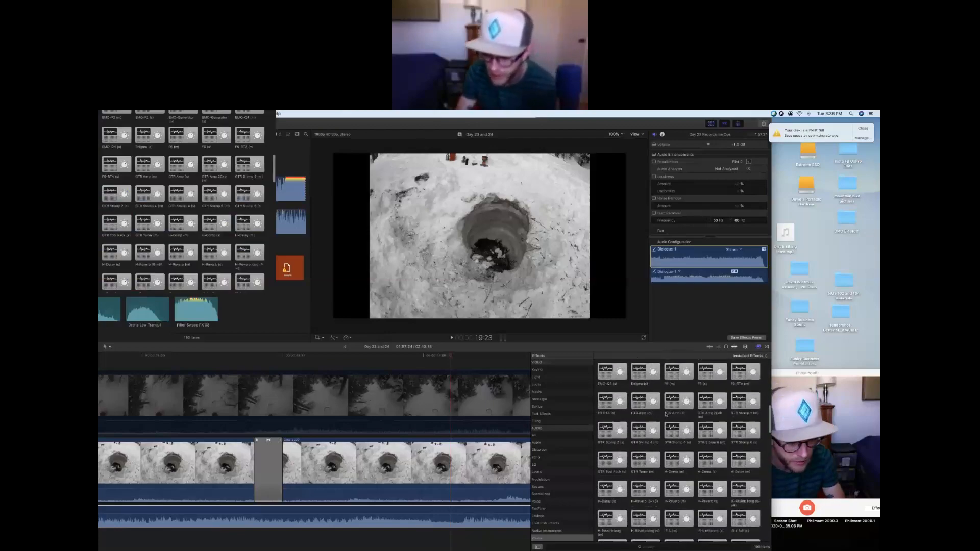
pyautogui.scroll(10, 665, 414)
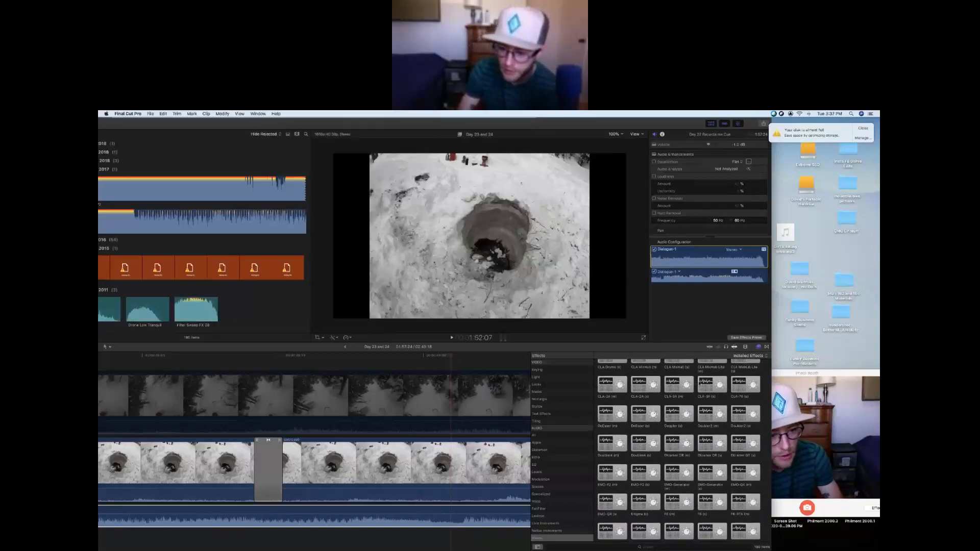
pyautogui.moveTo(709, 383); pyautogui.dragTo(439, 521)
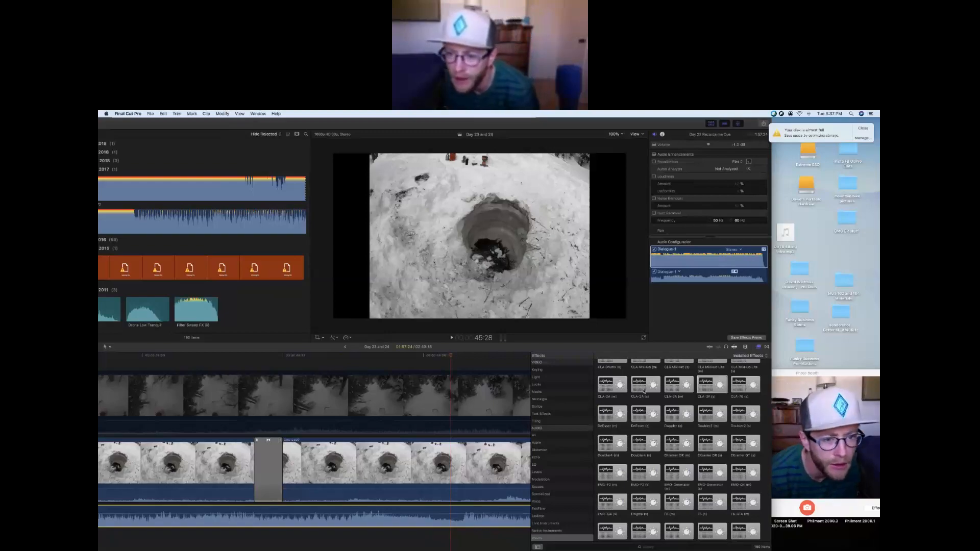
# Open the editor of the audio clip's second CLA-76 (m) effect and place its window over the viewer
pyautogui.scroll(-5, 664, 184)
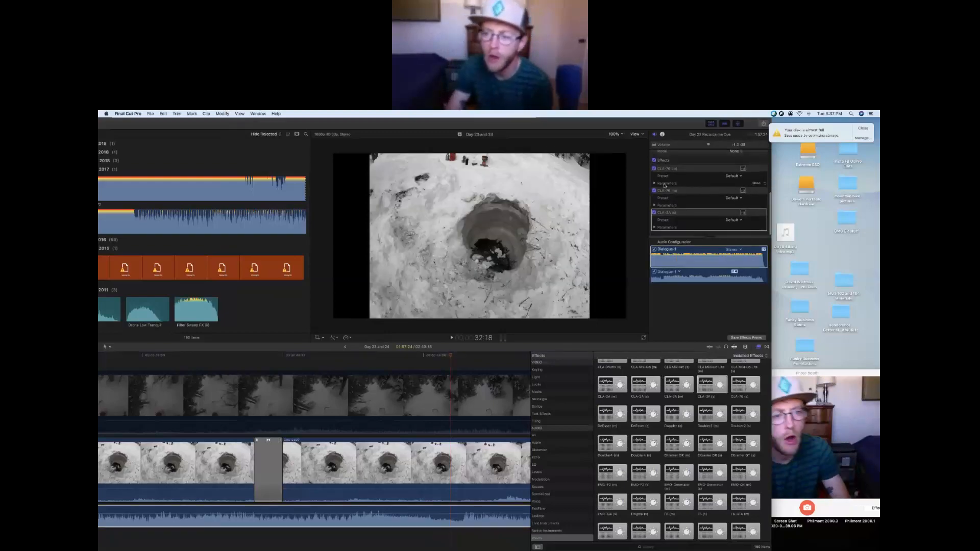
pyautogui.scroll(-1, 687, 206)
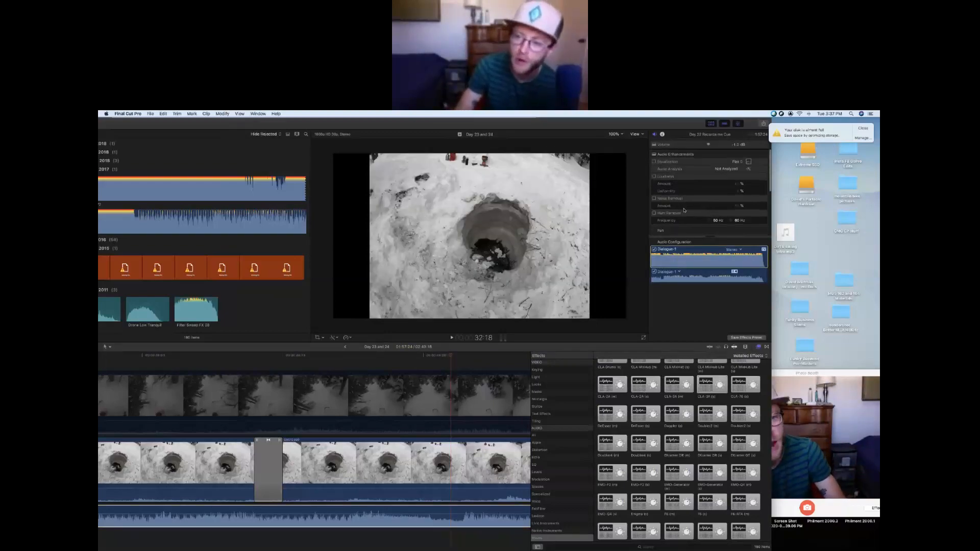
pyautogui.scroll(5, 683, 210)
pyautogui.scroll(-5, 684, 210)
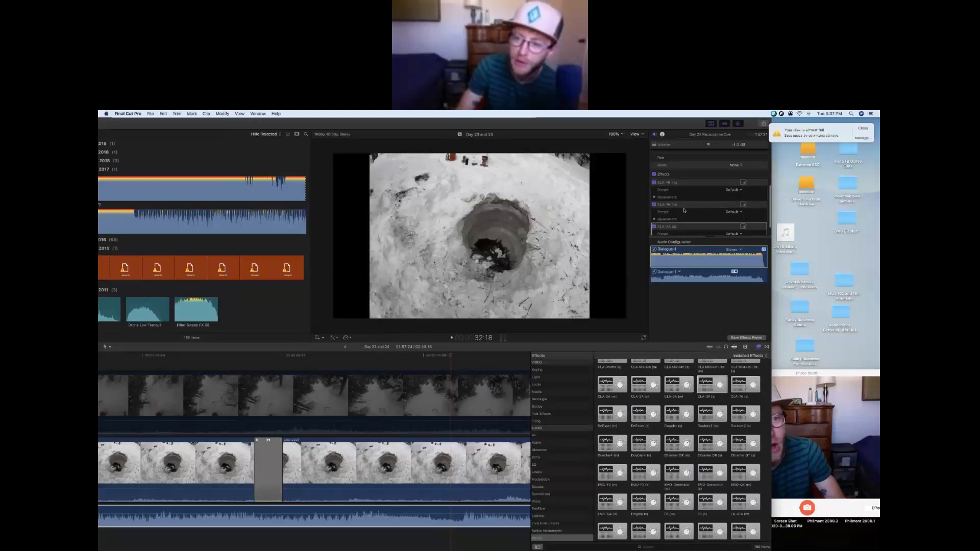
pyautogui.scroll(-2, 683, 210)
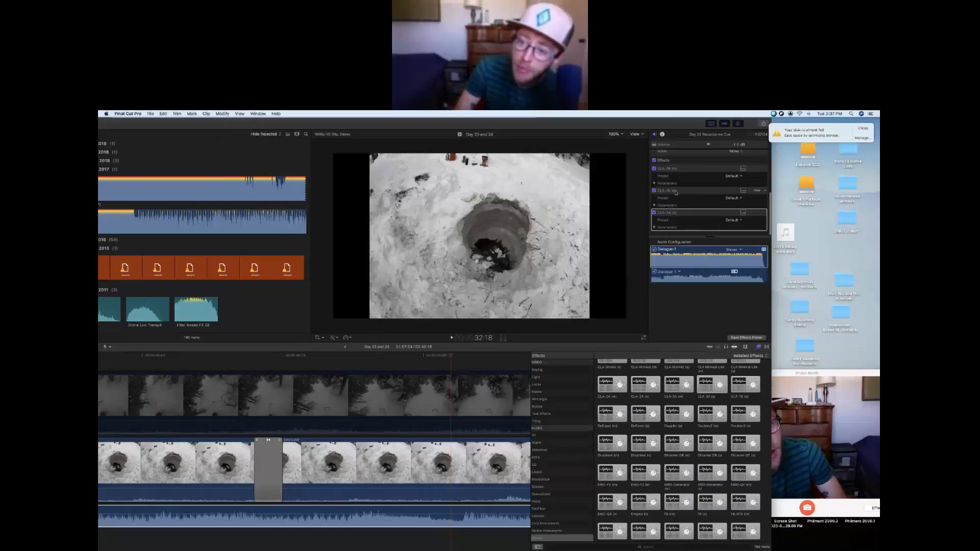
pyautogui.click(667, 193)
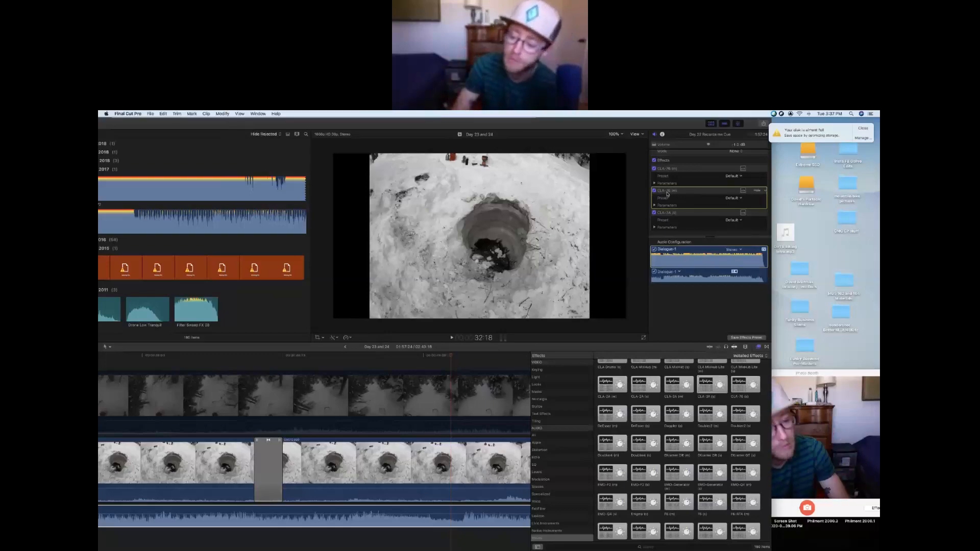
pyautogui.click(744, 191)
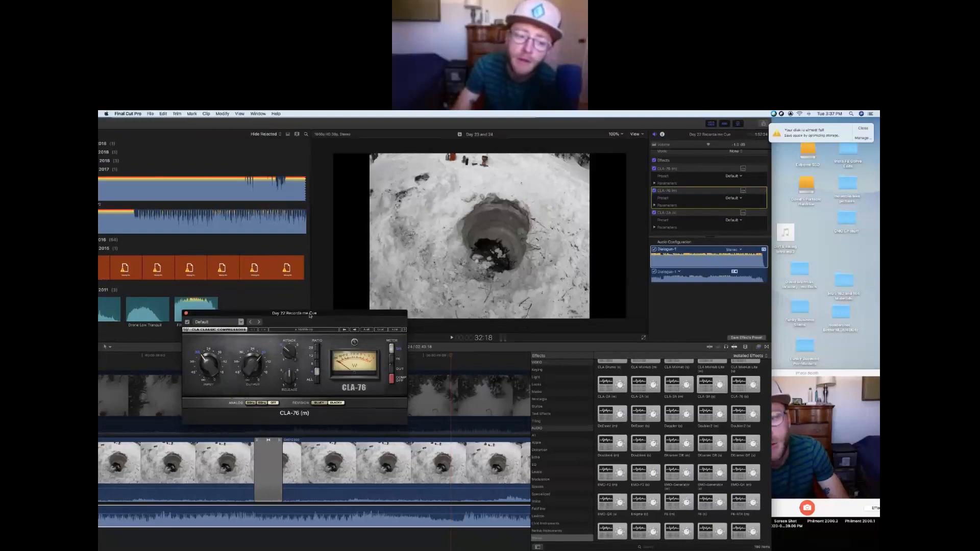
pyautogui.moveTo(286, 313); pyautogui.dragTo(537, 165)
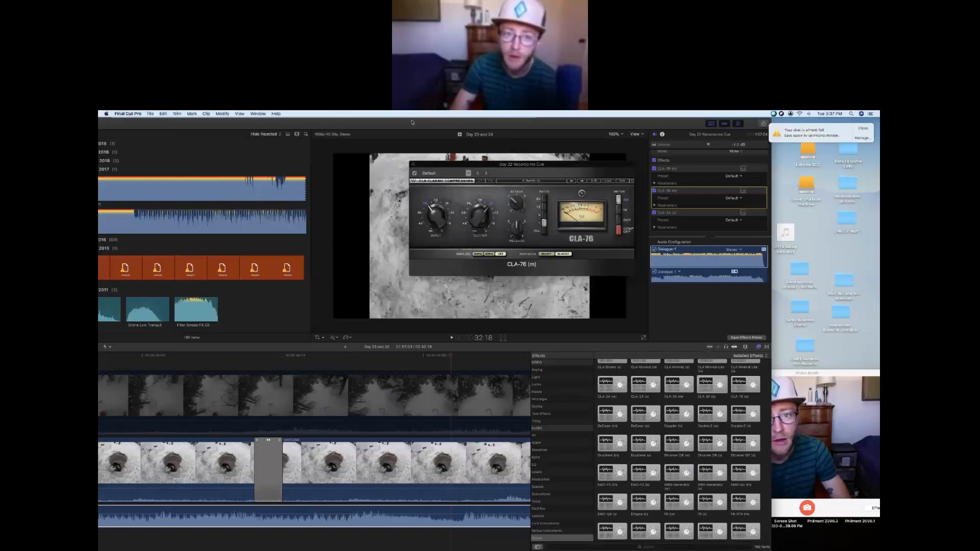
# Adjust the Input level of the CLA-76 compressor during playback and close its editor
pyautogui.press('space')
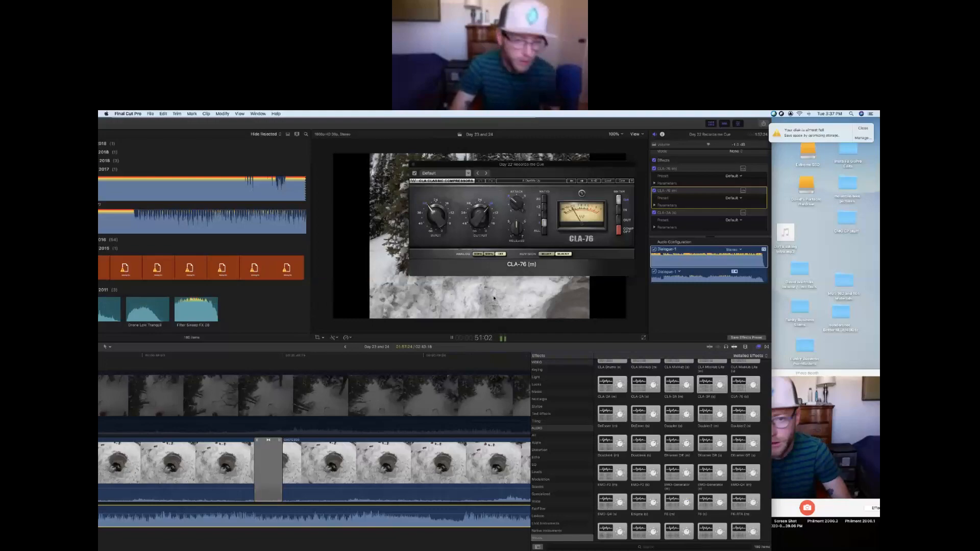
pyautogui.moveTo(433, 212); pyautogui.dragTo(432, 215)
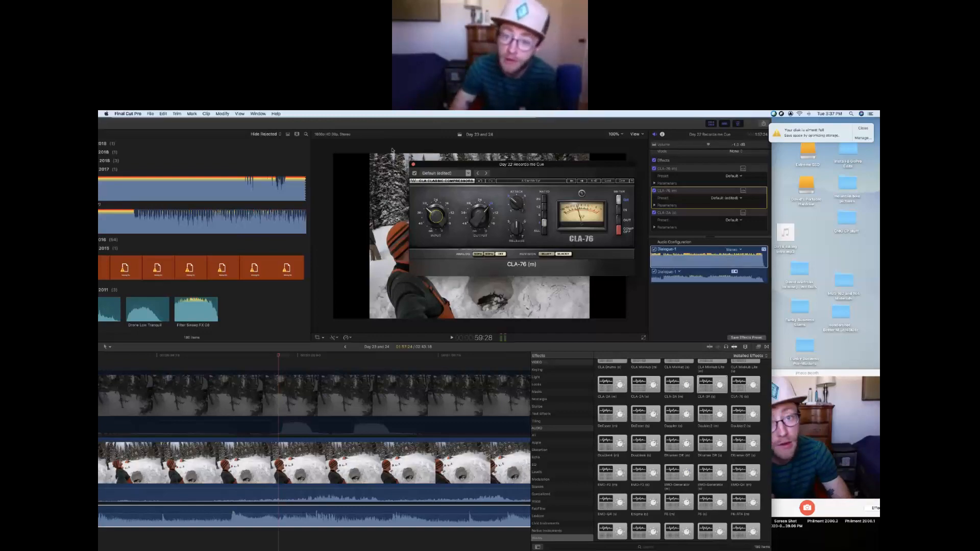
pyautogui.click(414, 167)
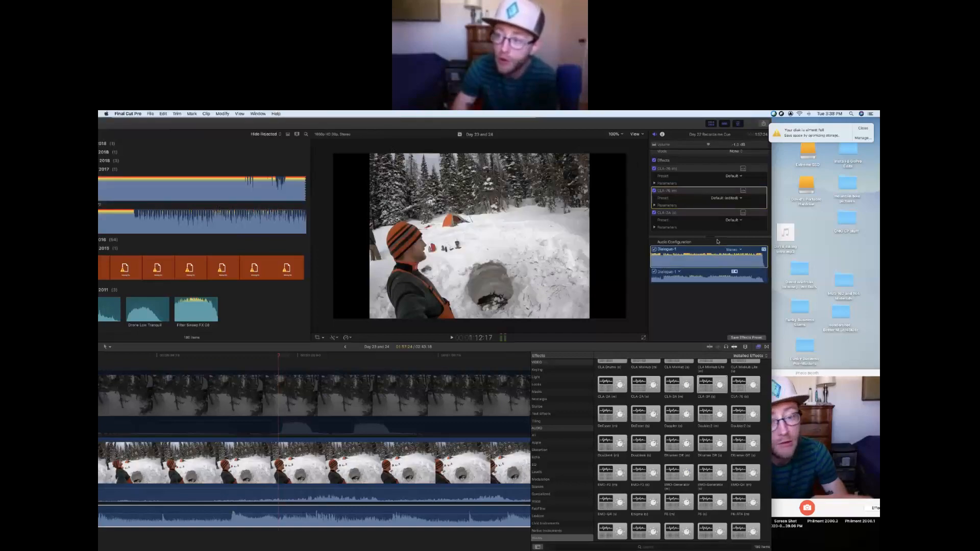
# Open the CLA-2A (m) effect editor for the main snow footage clip's audio and move it nearer the viewer
pyautogui.click(449, 466)
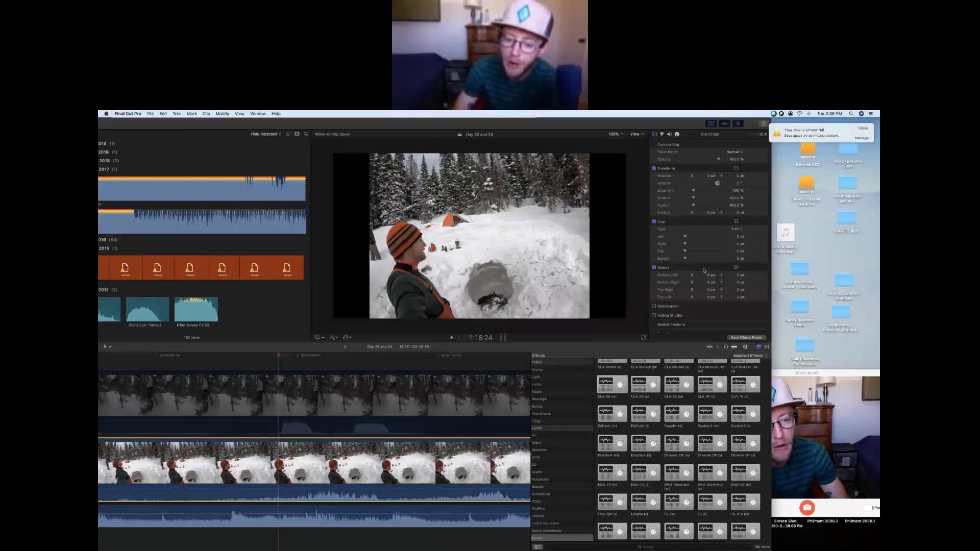
pyautogui.scroll(-2, 703, 270)
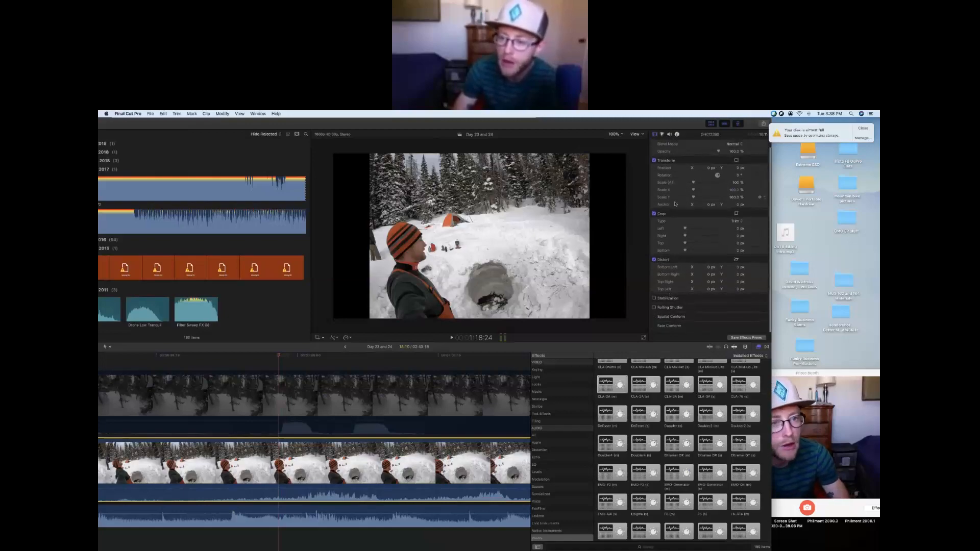
pyautogui.scroll(2, 675, 204)
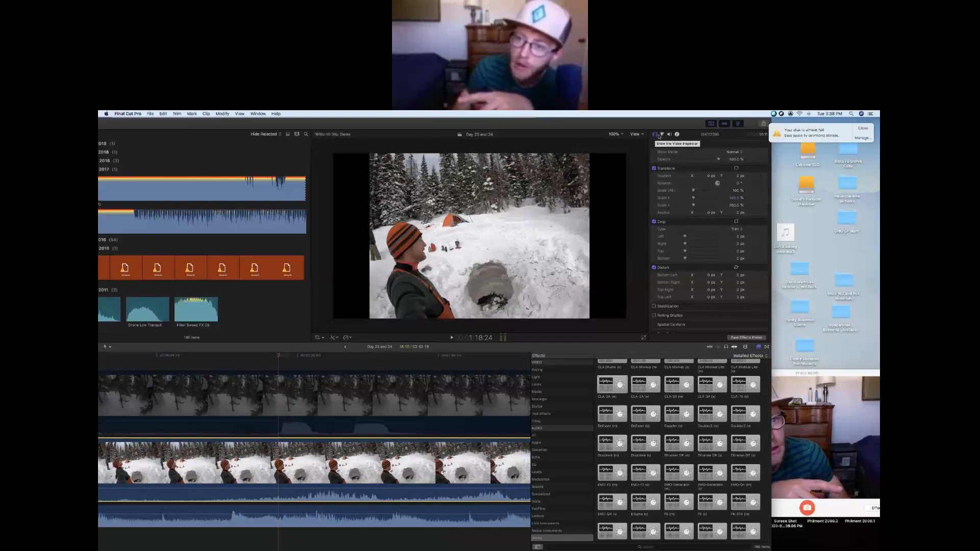
pyautogui.click(669, 134)
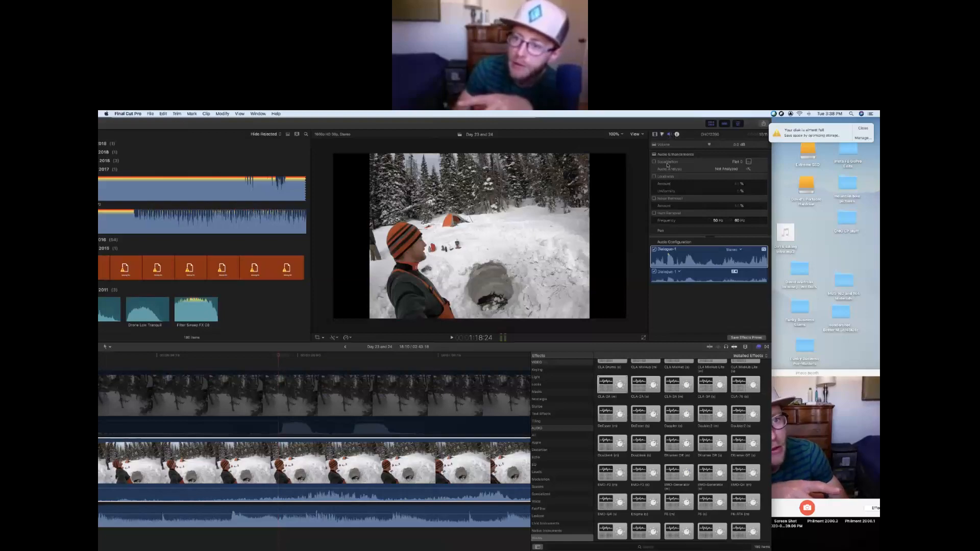
pyautogui.scroll(-3, 671, 227)
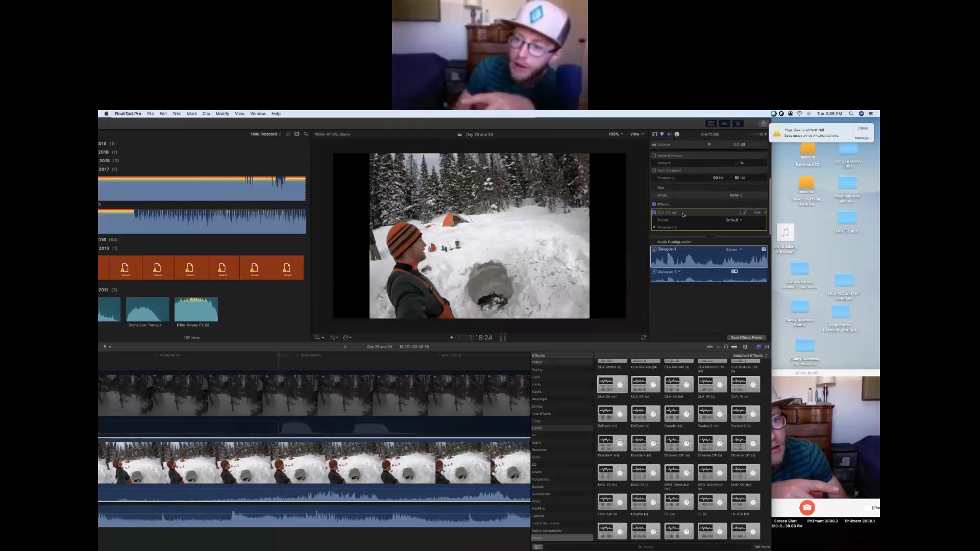
pyautogui.click(743, 212)
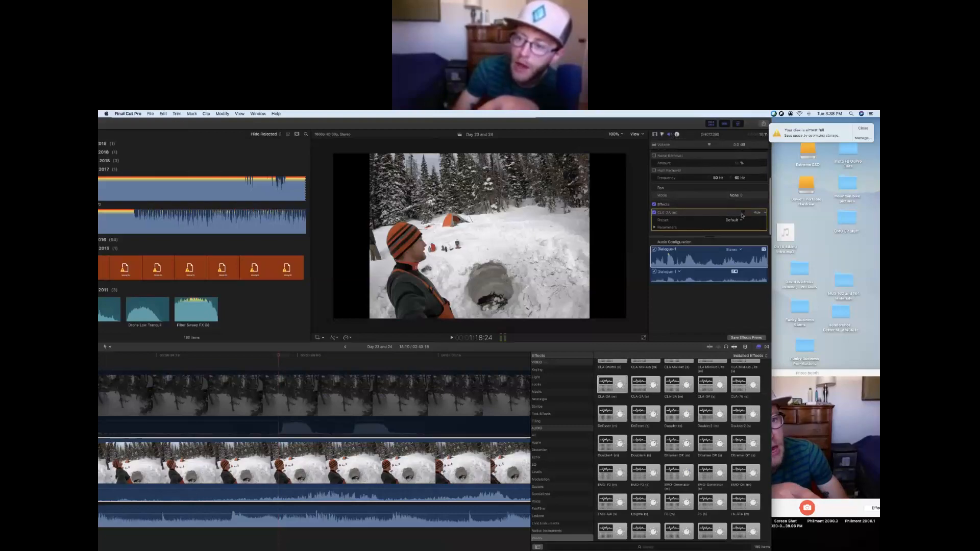
pyautogui.moveTo(298, 314); pyautogui.dragTo(427, 226)
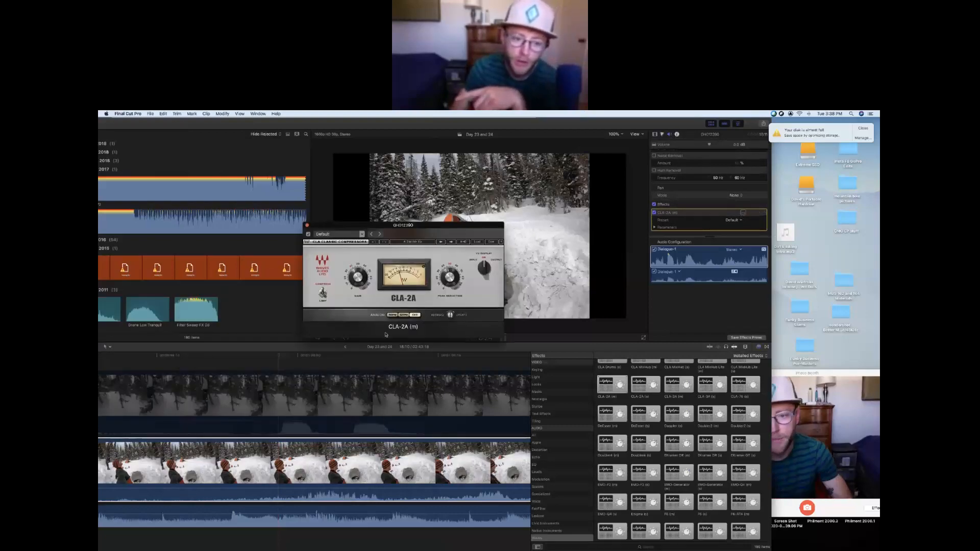
# Raise the CLA-2A compressor's Gain while playing back the footage, and close its editor
pyautogui.press('space')
pyautogui.moveTo(356, 273)
pyautogui.moveTo(356, 272); pyautogui.dragTo(356, 267)
pyautogui.press('space')
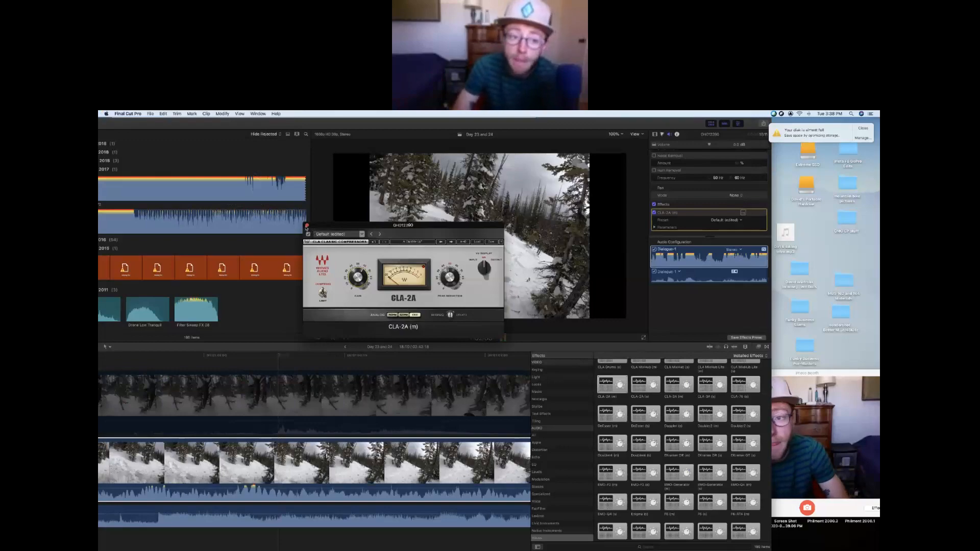
pyautogui.click(307, 226)
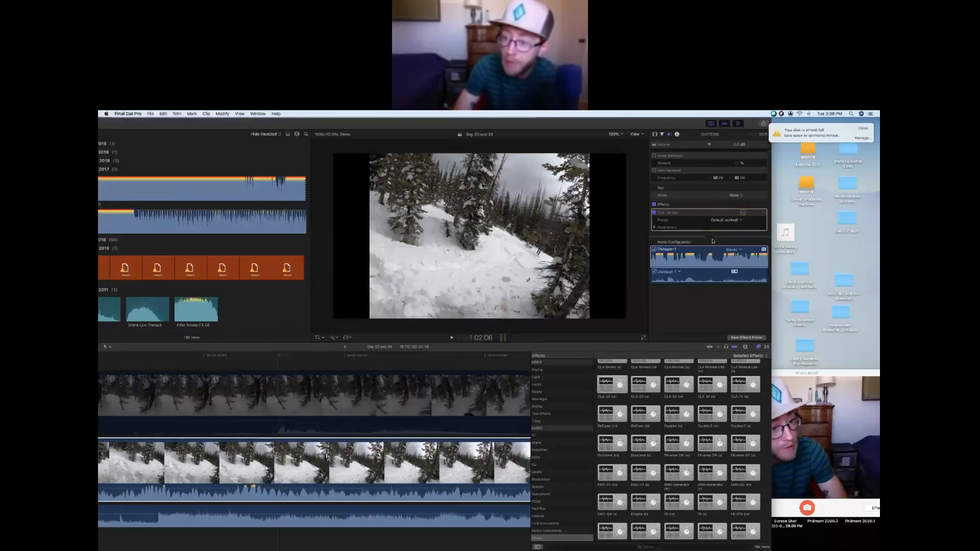
pyautogui.scroll(4, 703, 230)
pyautogui.scroll(-4, 703, 229)
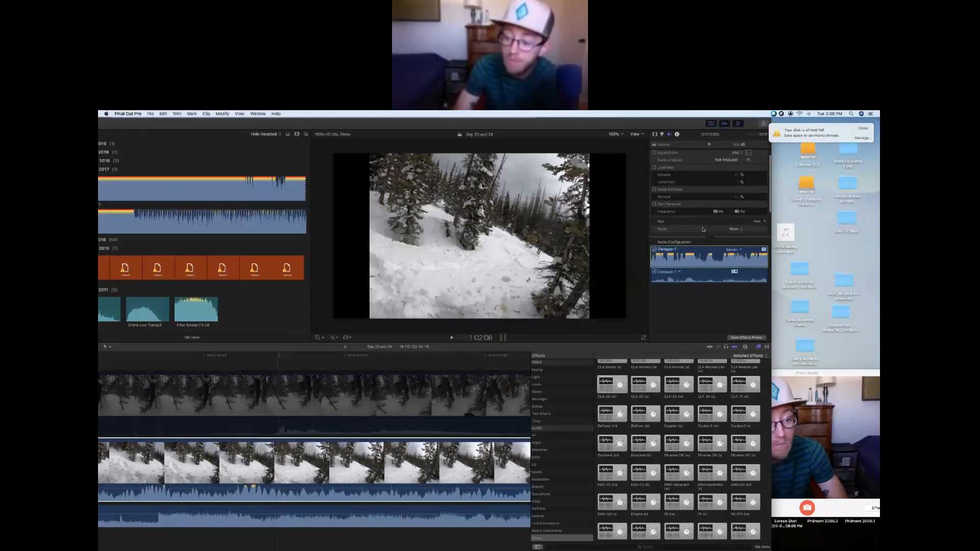
pyautogui.scroll(5, 703, 230)
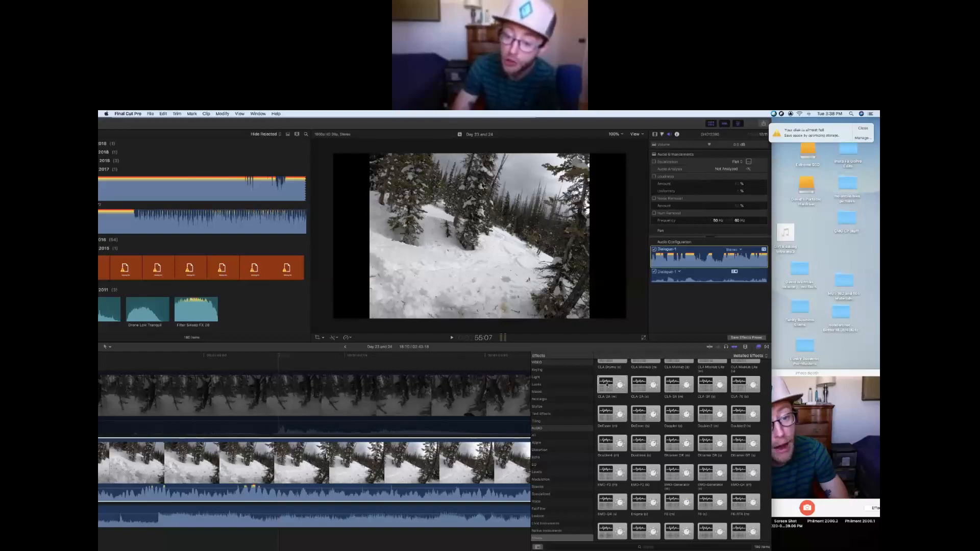
# Browse the Distortion, Light and Color categories of the video effects
pyautogui.scroll(2, 704, 209)
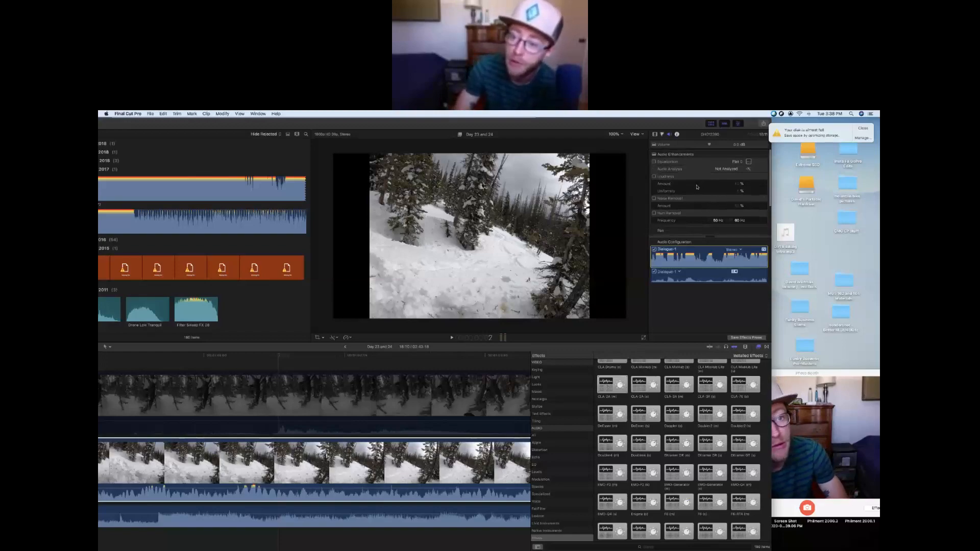
pyautogui.scroll(5, 554, 438)
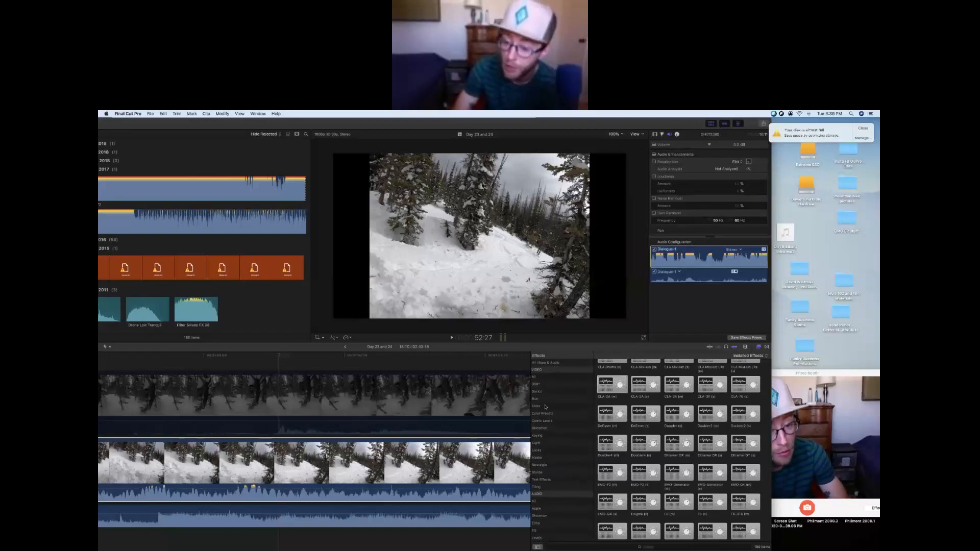
pyautogui.click(541, 430)
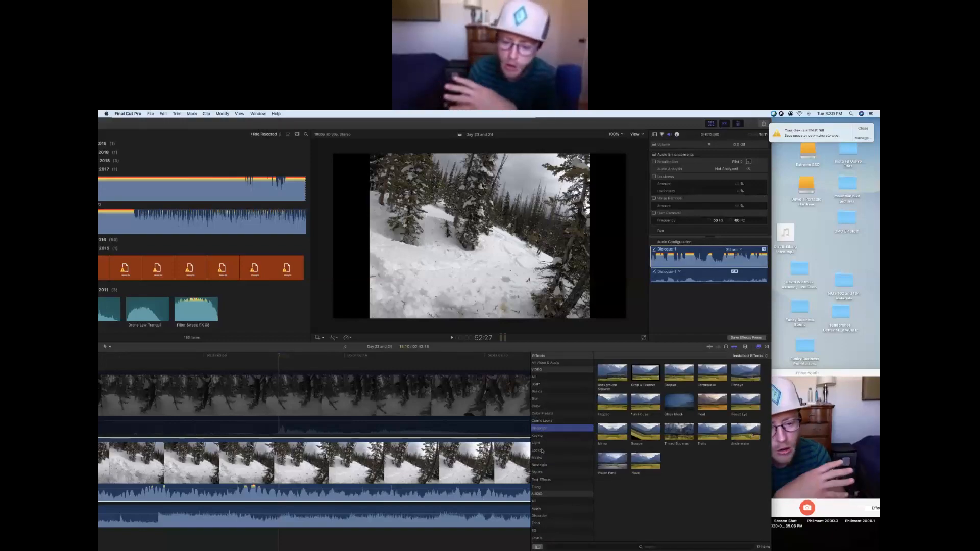
pyautogui.click(542, 443)
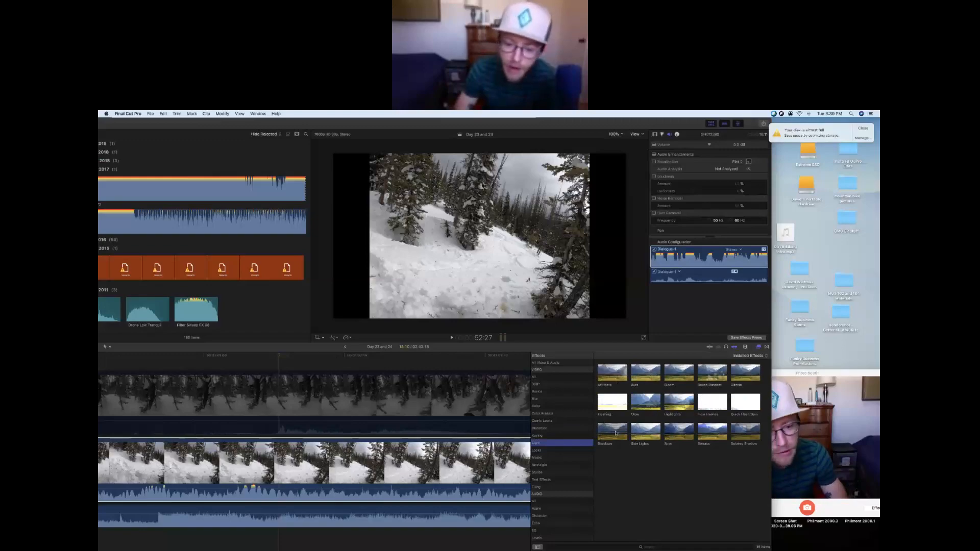
pyautogui.click(544, 406)
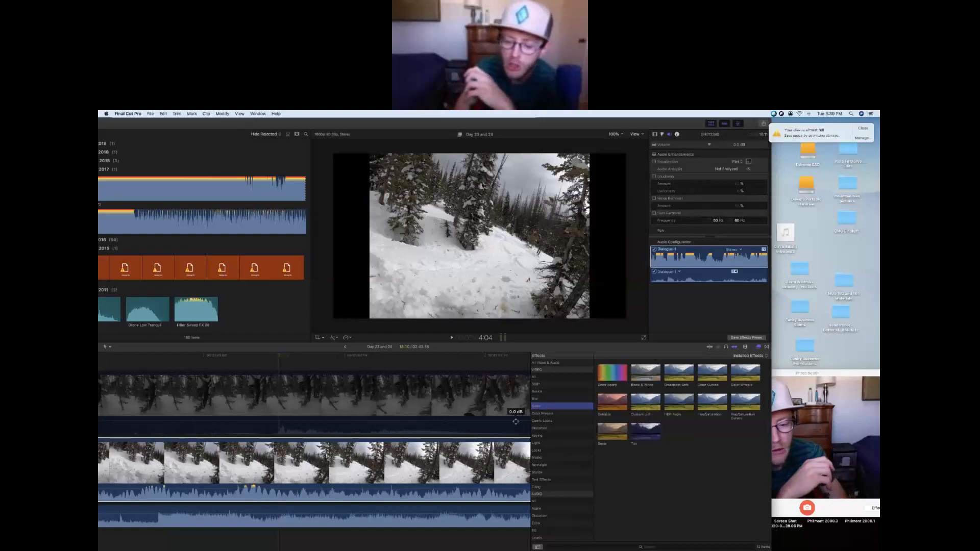
# Try the Tint color effect on the main snow footage clip and play back the footage
pyautogui.click(646, 432)
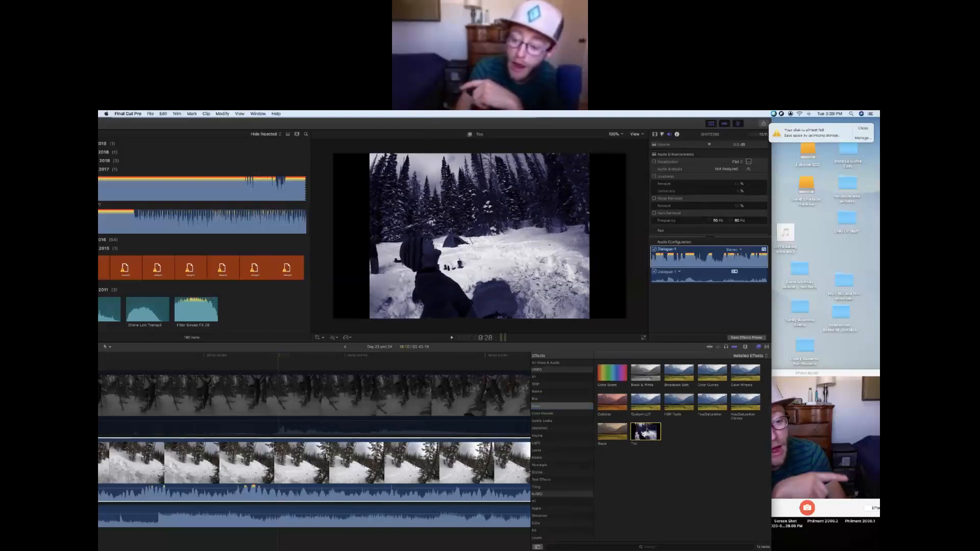
pyautogui.moveTo(646, 430); pyautogui.dragTo(394, 458)
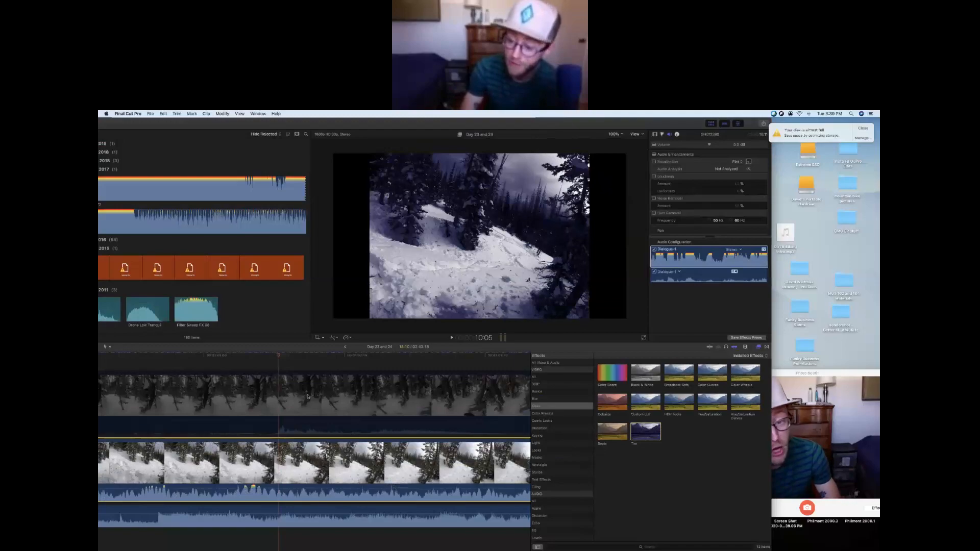
pyautogui.click(285, 358)
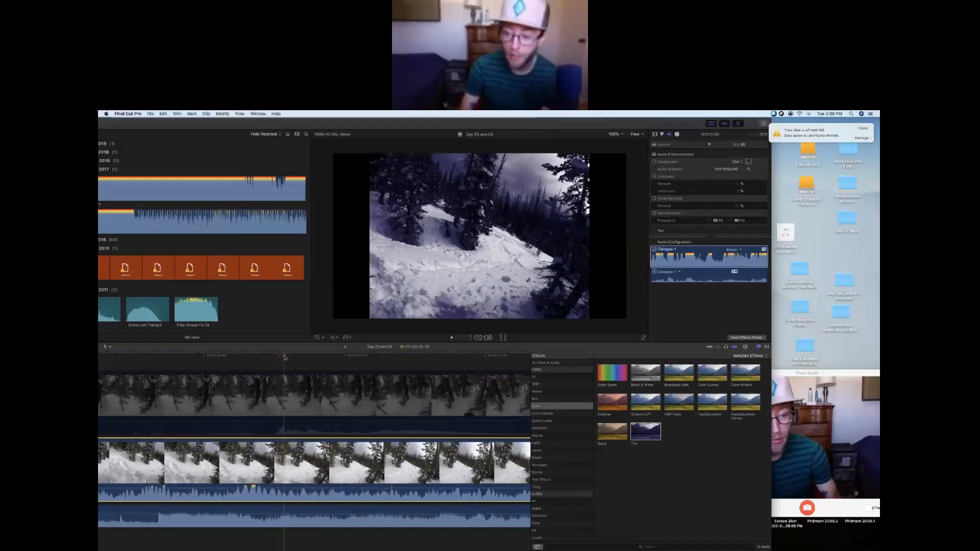
pyautogui.press('space')
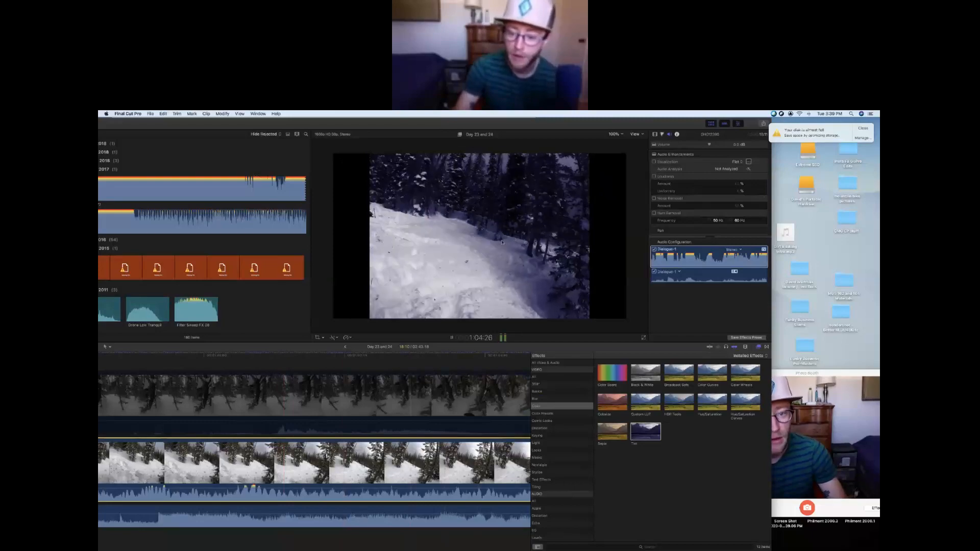
pyautogui.press('space')
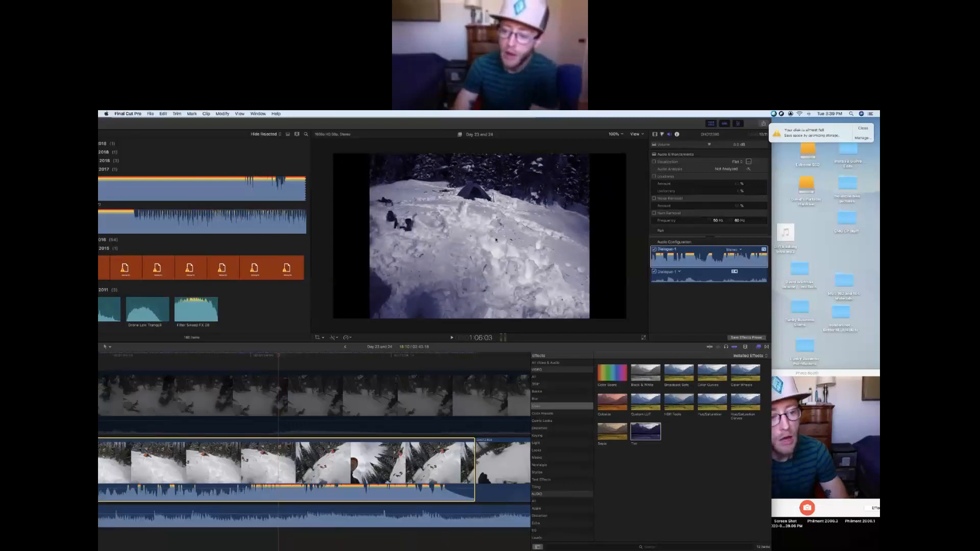
# Try changing the tinted clip's audio level in the timeline, and undo the level changes and the Tint effect
pyautogui.hscroll(3, 369, 449)
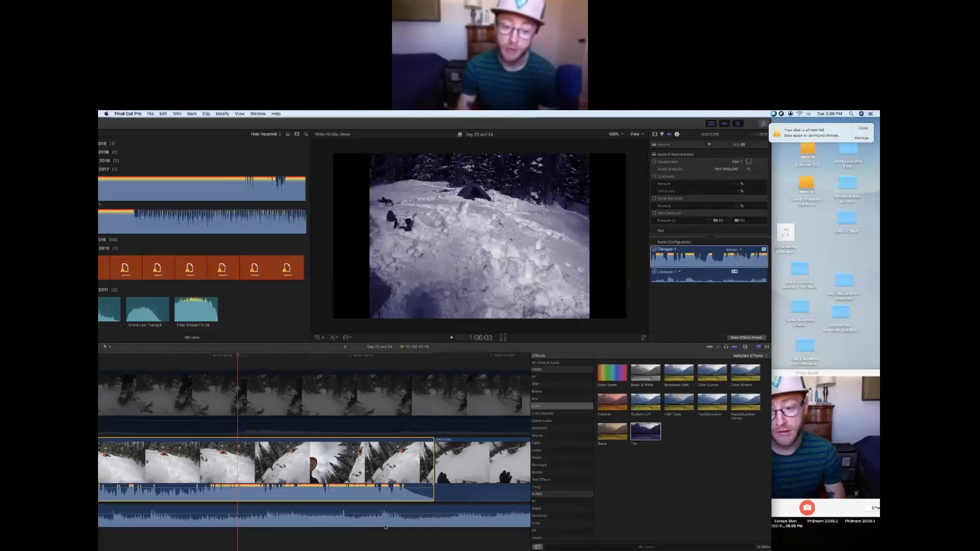
pyautogui.moveTo(293, 488); pyautogui.dragTo(293, 490)
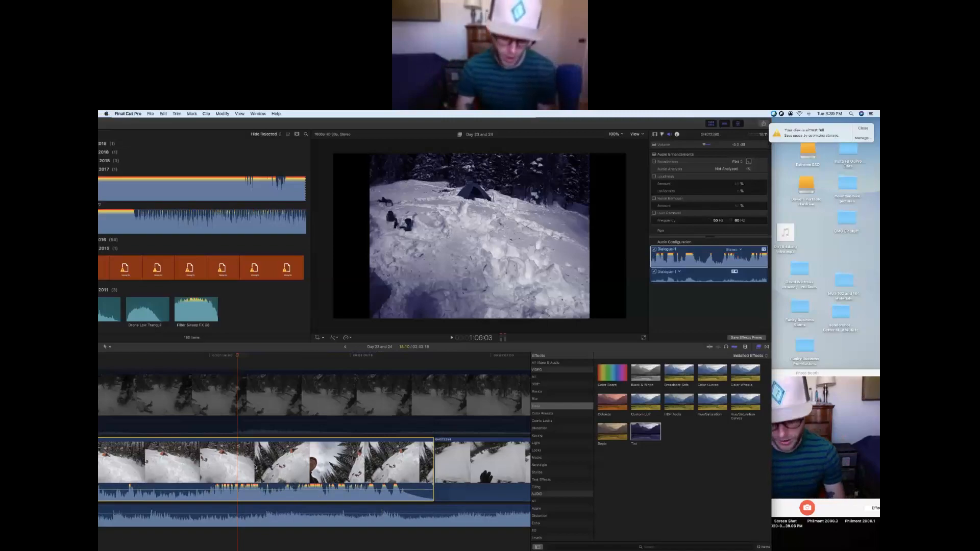
pyautogui.press('super+z')
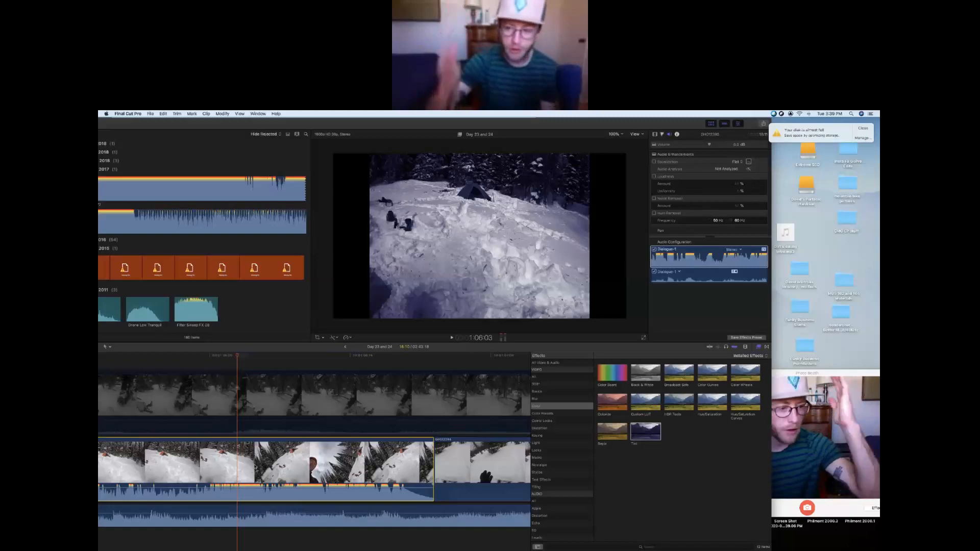
pyautogui.hscroll(1, 223, 468)
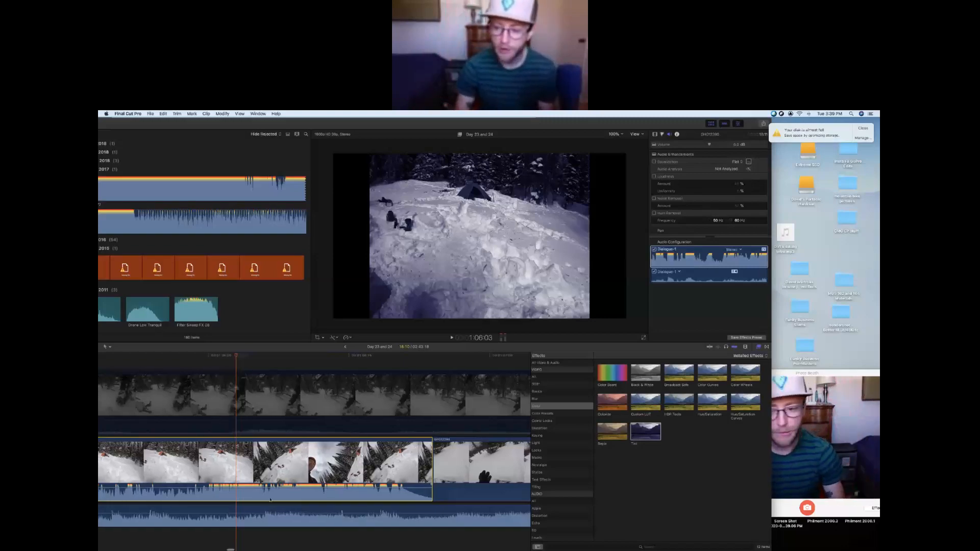
pyautogui.moveTo(273, 485); pyautogui.dragTo(274, 488)
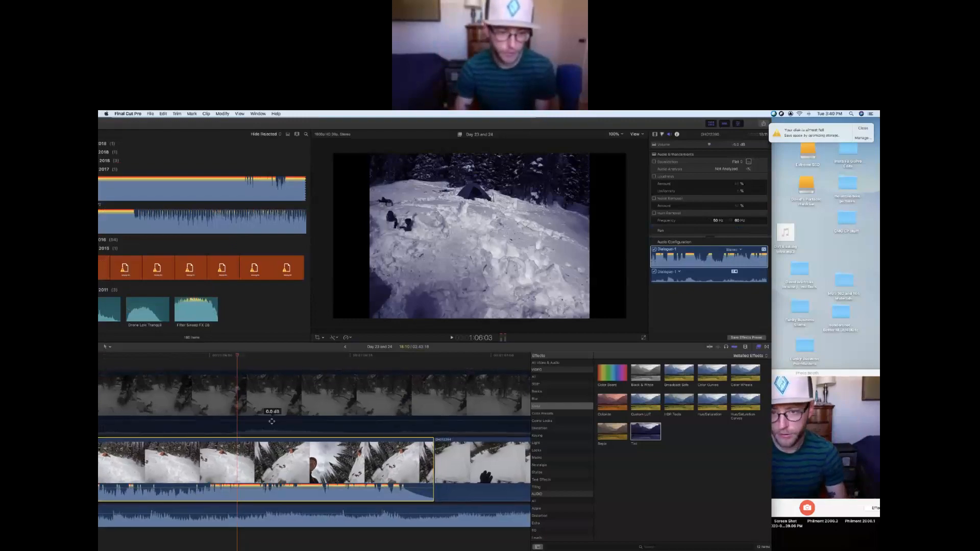
pyautogui.press('space')
pyautogui.press('super+z')
pyautogui.press('super+z')
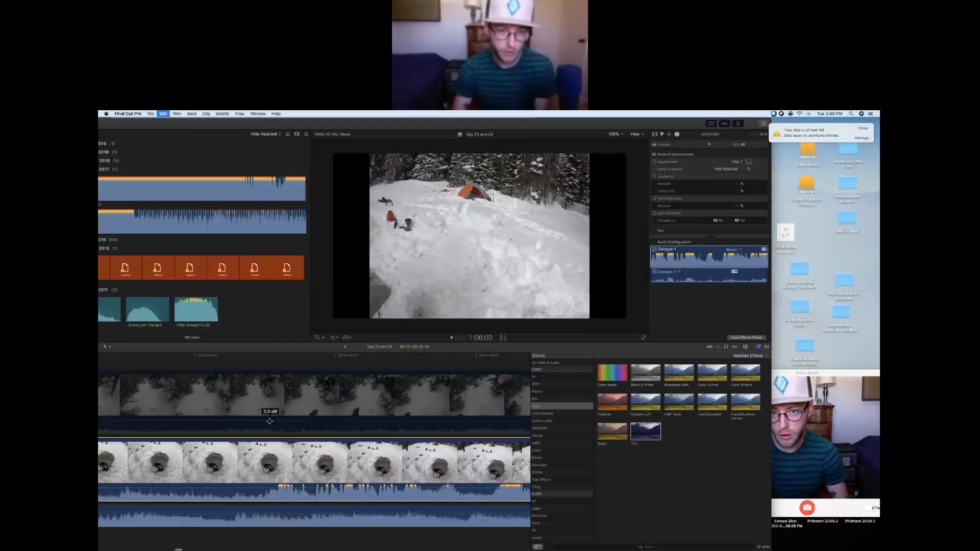
# Split the snow-hole footage in the main storyline at 49:02, 49:08, 49:17 and 49:29
pyautogui.click(217, 449)
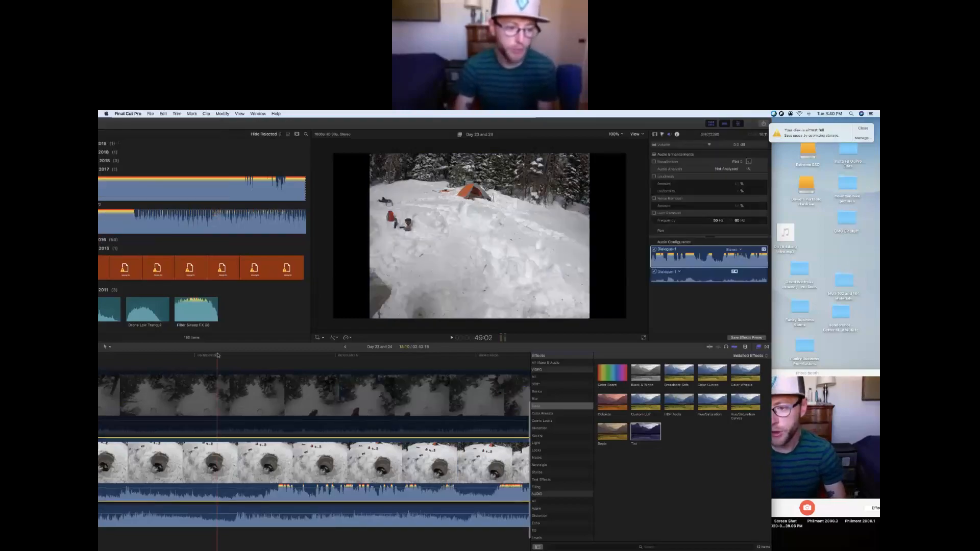
pyautogui.click(233, 457)
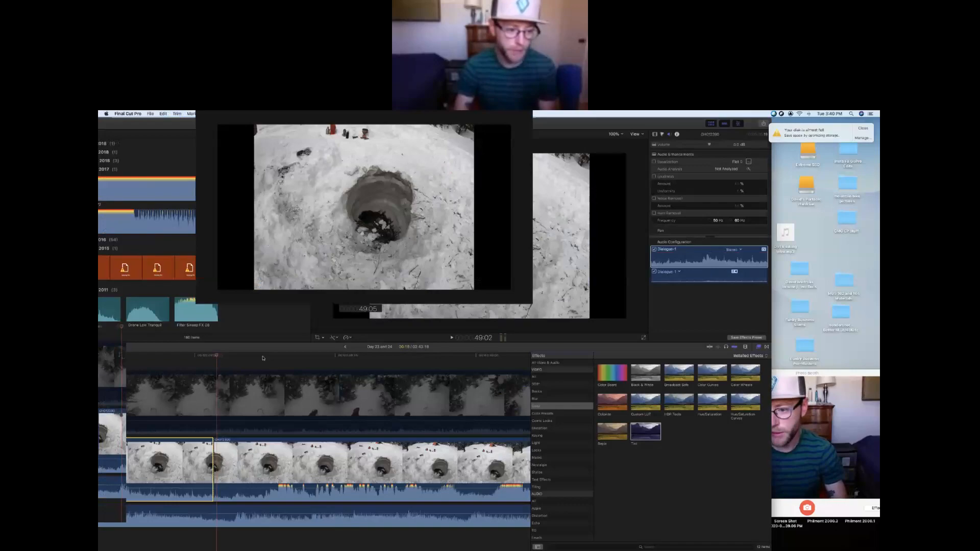
pyautogui.moveTo(263, 358); pyautogui.dragTo(270, 358)
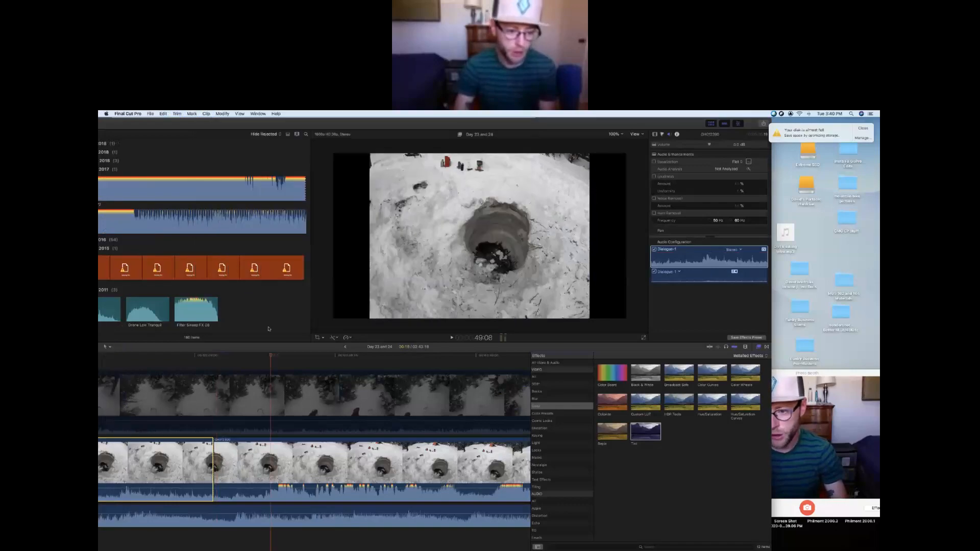
pyautogui.click(325, 450)
pyautogui.press('super+b')
pyautogui.click(359, 460)
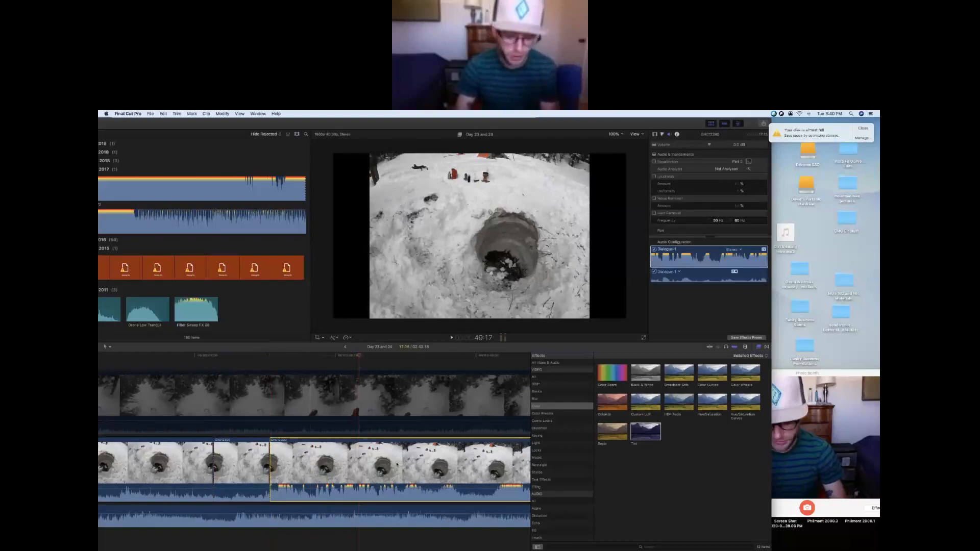
pyautogui.press('super+b')
pyautogui.press('space')
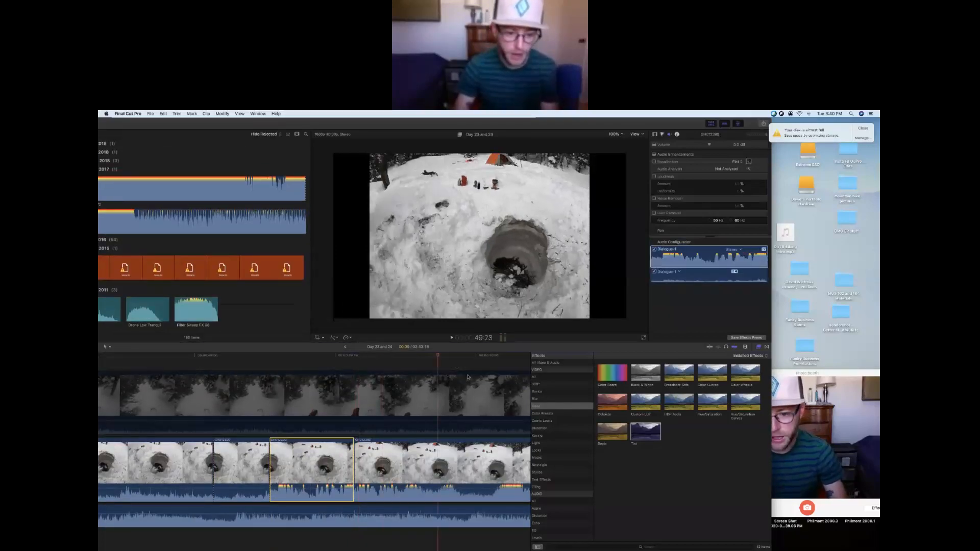
pyautogui.press('space')
pyautogui.click(487, 480)
pyautogui.press('super+b')
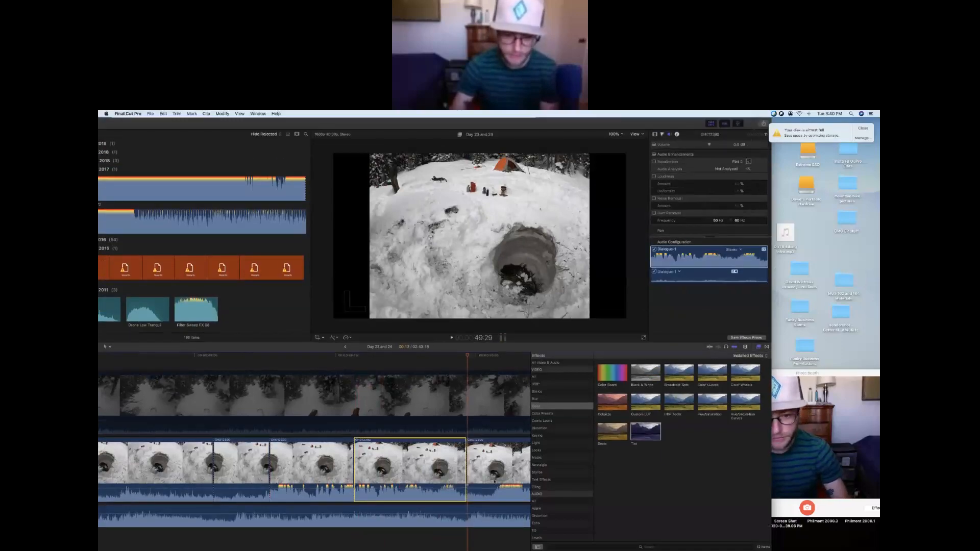
# Apply Tint, Sepia, Colorize and Custom LUT to the first, second, fourth and fifth pieces of the split snow-hole footage respectively
pyautogui.moveTo(645, 431); pyautogui.dragTo(169, 453)
pyautogui.moveTo(612, 431); pyautogui.dragTo(250, 461)
pyautogui.moveTo(612, 402); pyautogui.dragTo(395, 466)
pyautogui.moveTo(645, 402); pyautogui.dragTo(504, 470)
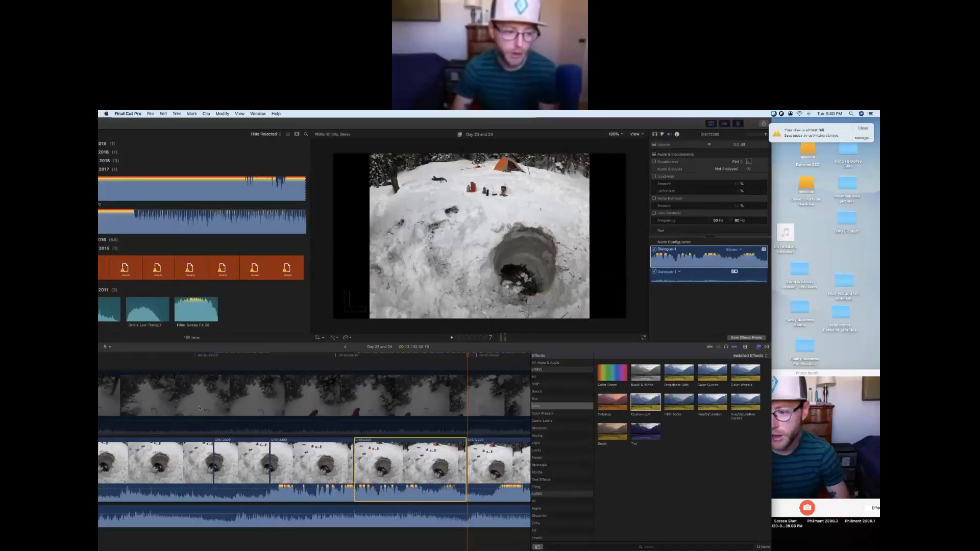
# Play back the split footage from 48:05 to review the color effects on its pieces
pyautogui.hscroll(-5, 200, 407)
pyautogui.click(220, 357)
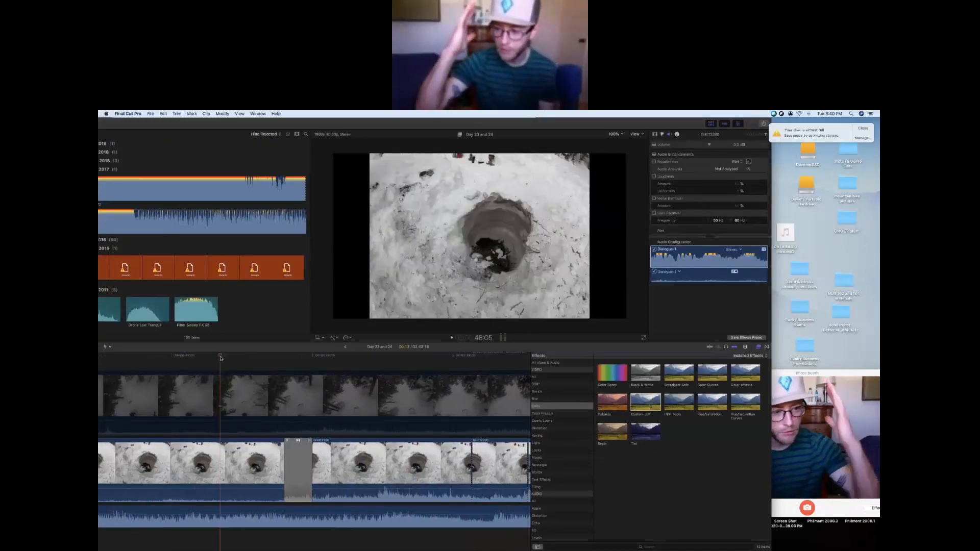
pyautogui.press('space')
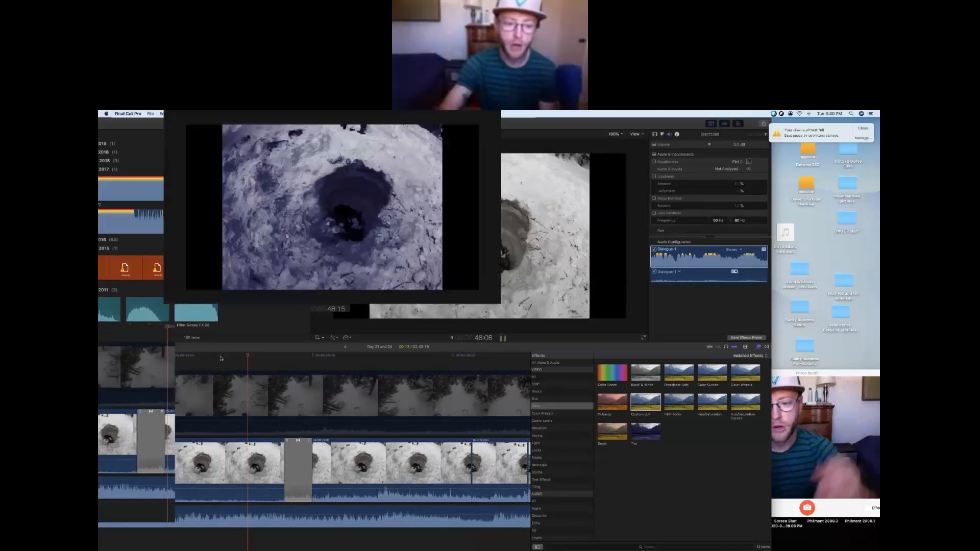
pyautogui.press('space')
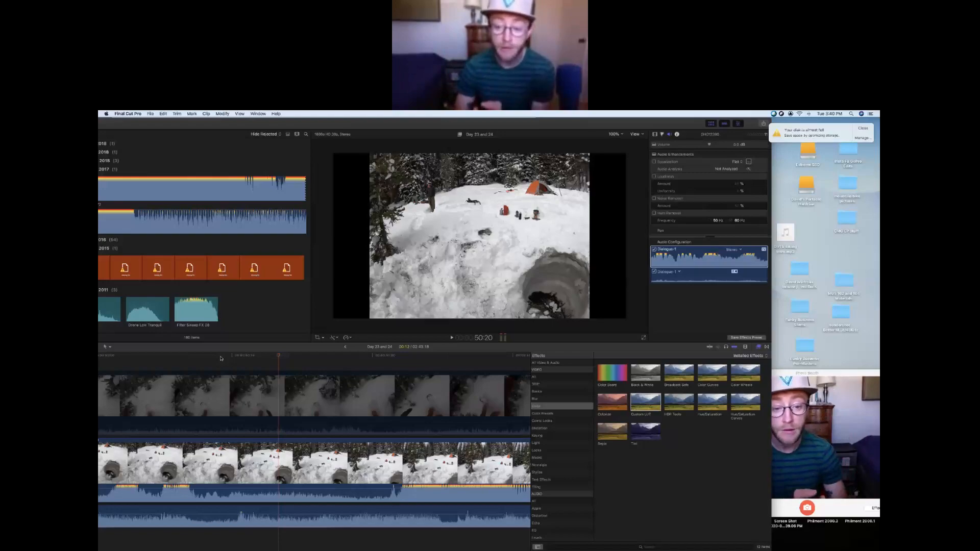
# Examine the selected clip's applied effects and settings in the audio, video and color inspectors
pyautogui.scroll(-3, 558, 465)
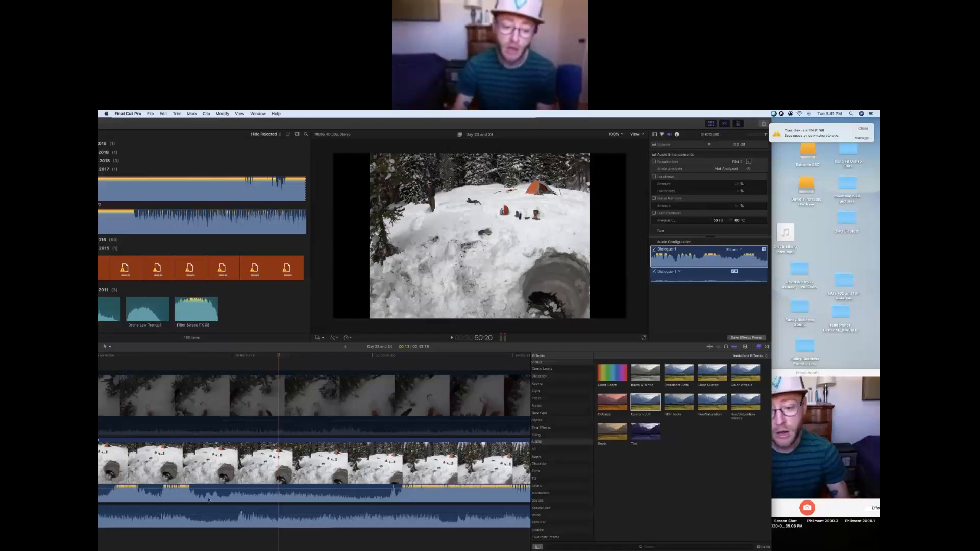
pyautogui.scroll(4, 340, 446)
pyautogui.scroll(-2, 340, 446)
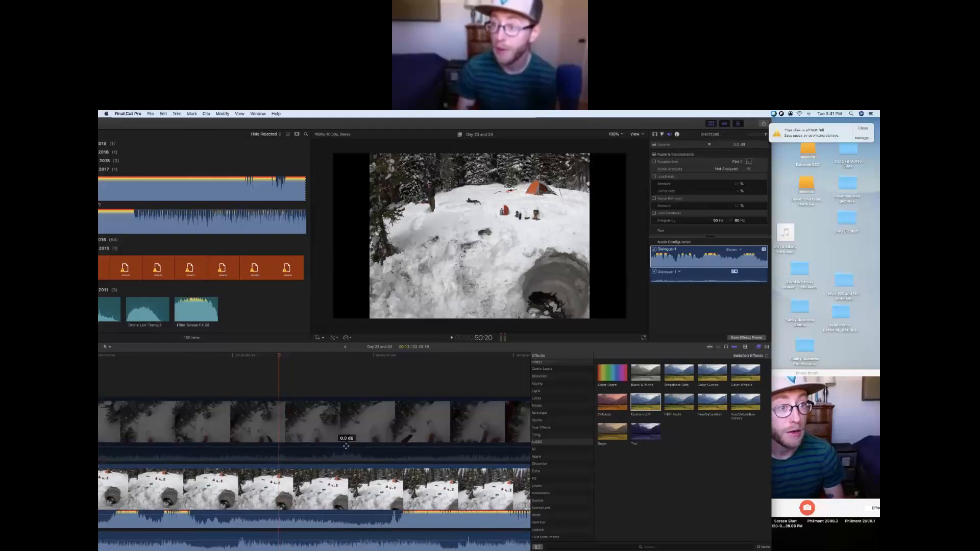
pyautogui.scroll(-4, 682, 243)
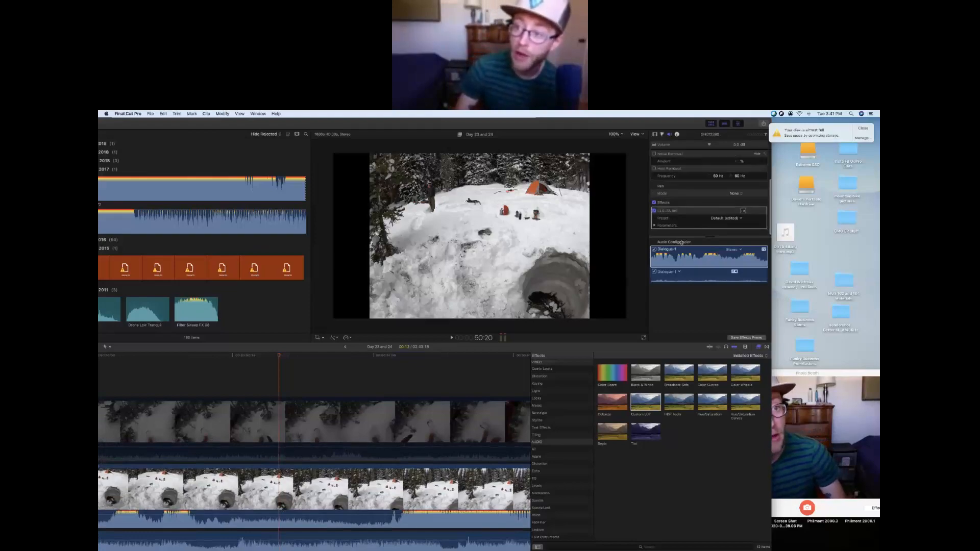
pyautogui.click(655, 135)
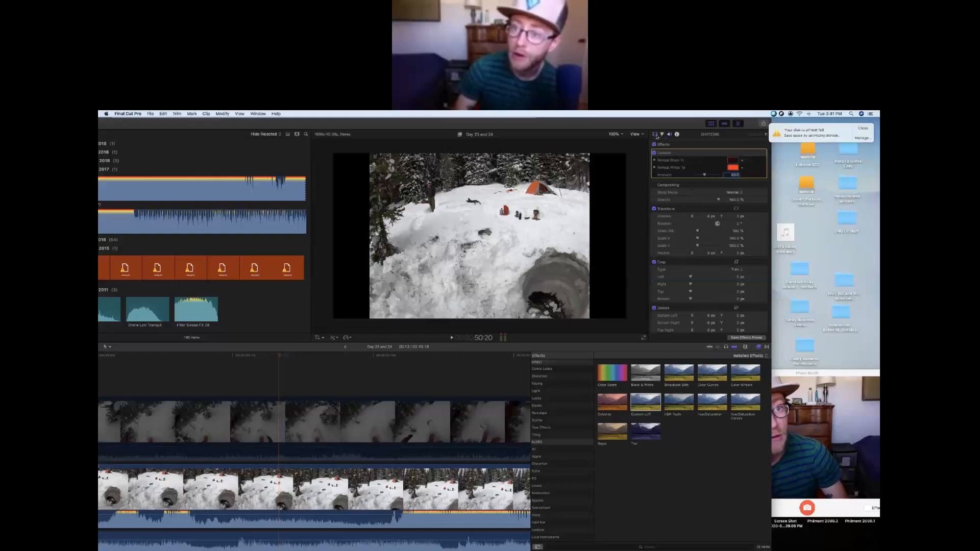
pyautogui.scroll(-5, 684, 243)
pyautogui.scroll(5, 684, 243)
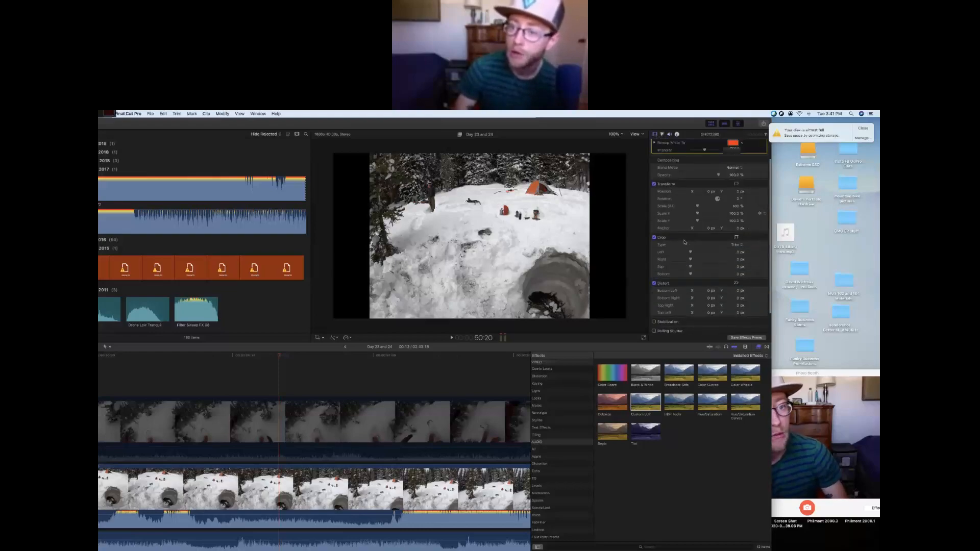
pyautogui.click(663, 135)
pyautogui.click(668, 135)
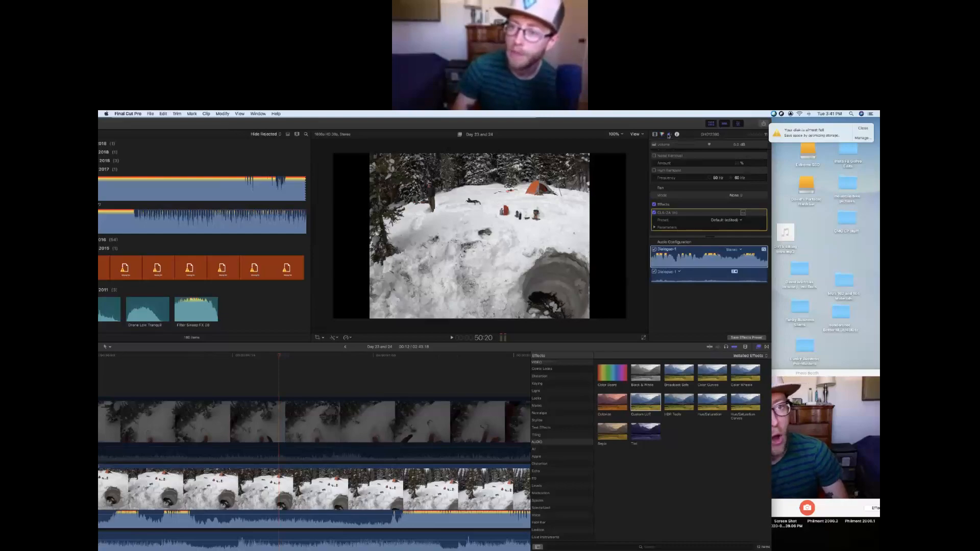
pyautogui.click(662, 135)
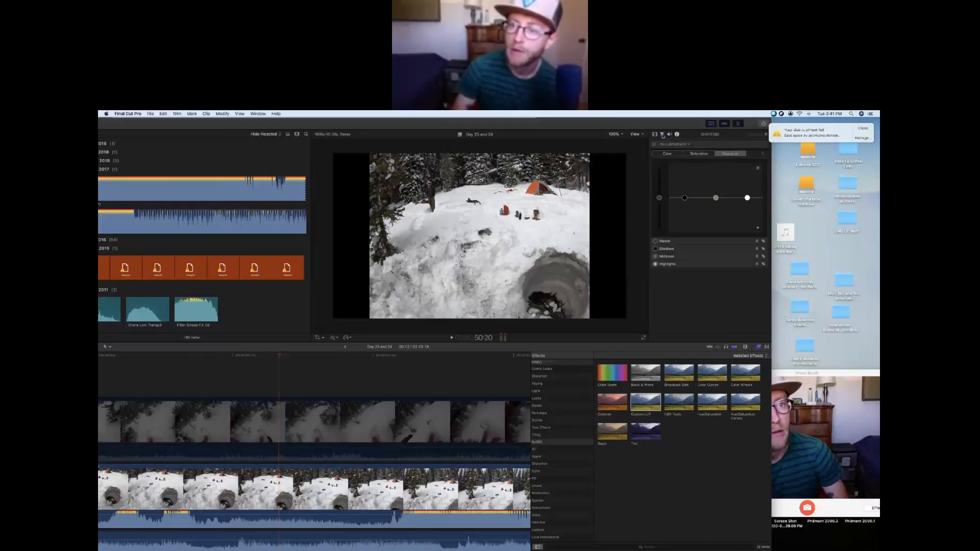
pyautogui.click(655, 136)
pyautogui.click(663, 135)
pyautogui.click(669, 135)
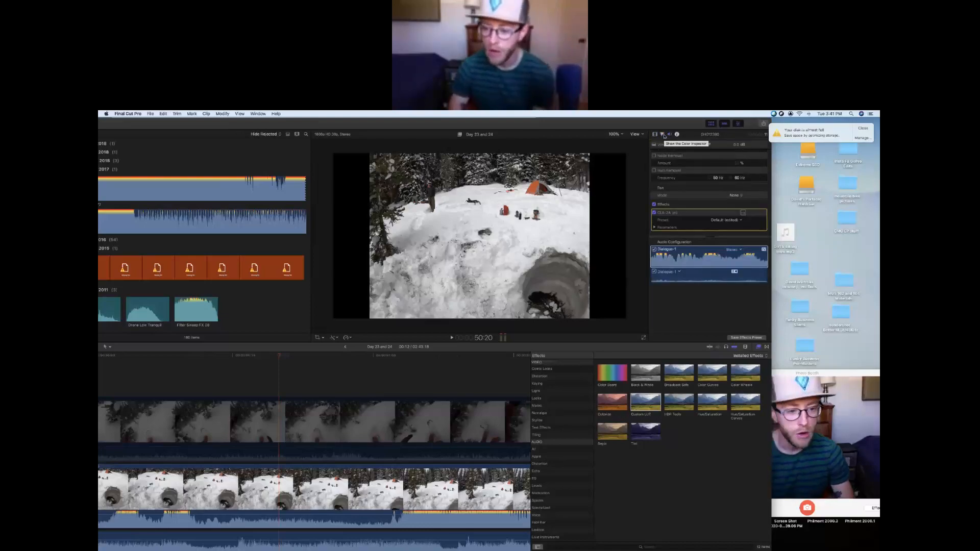
# Reposition the application window to reveal the library sidebar, and go back to earlier snow-hole footage in the timeline
pyautogui.moveTo(344, 123); pyautogui.dragTo(421, 123)
pyautogui.hscroll(-20, 413, 430)
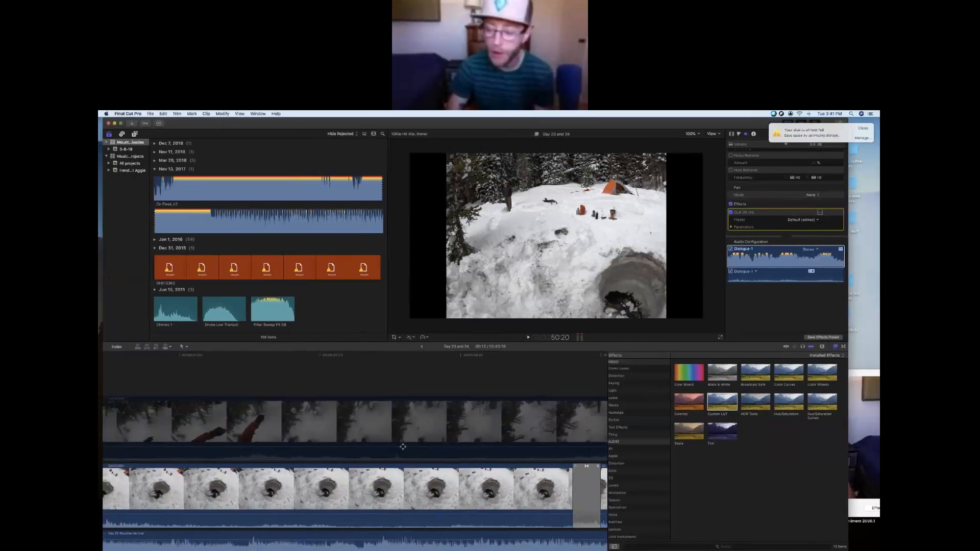
# Browse the installed titles and connect the Boogie Lights title above the campfire clip near the timeline's start, showing its published parameters
pyautogui.hscroll(-15, 402, 446)
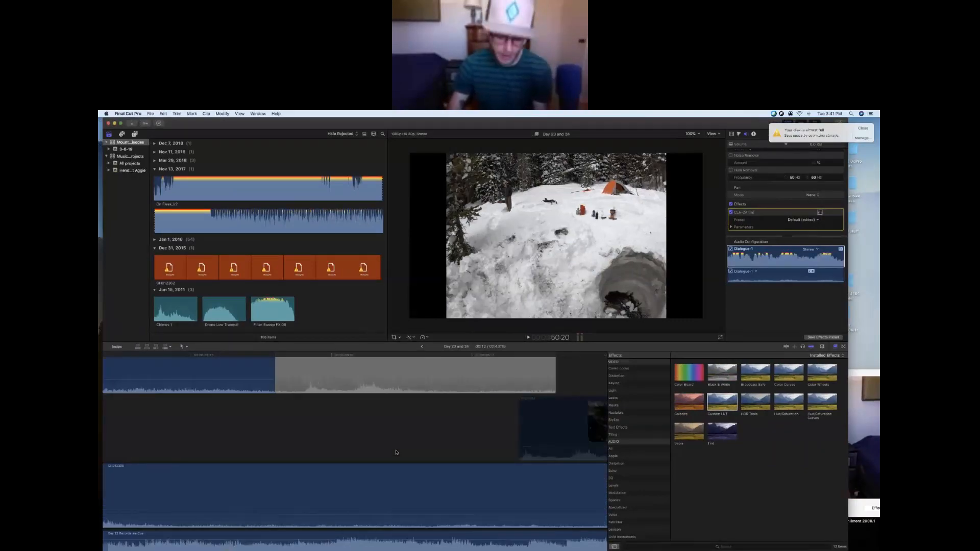
pyautogui.hscroll(-10, 396, 452)
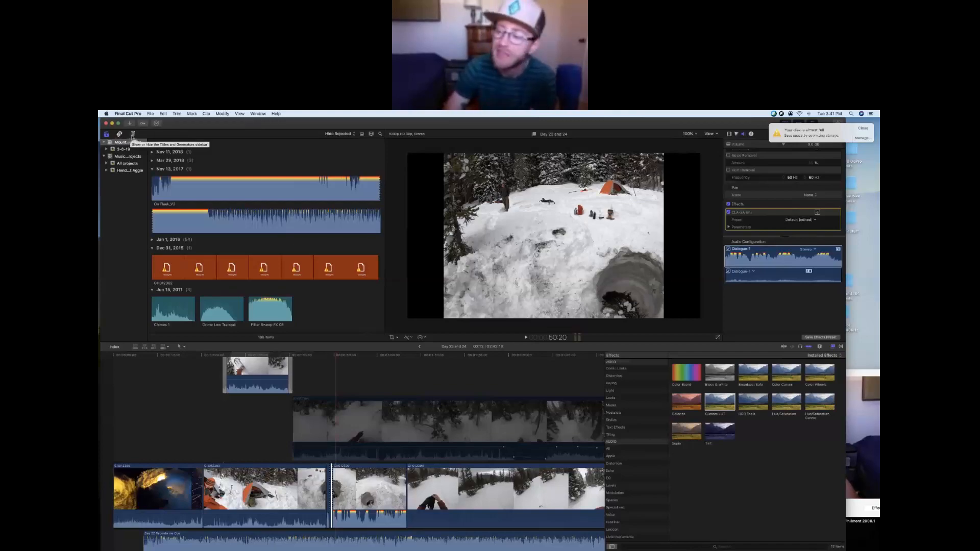
pyautogui.click(132, 134)
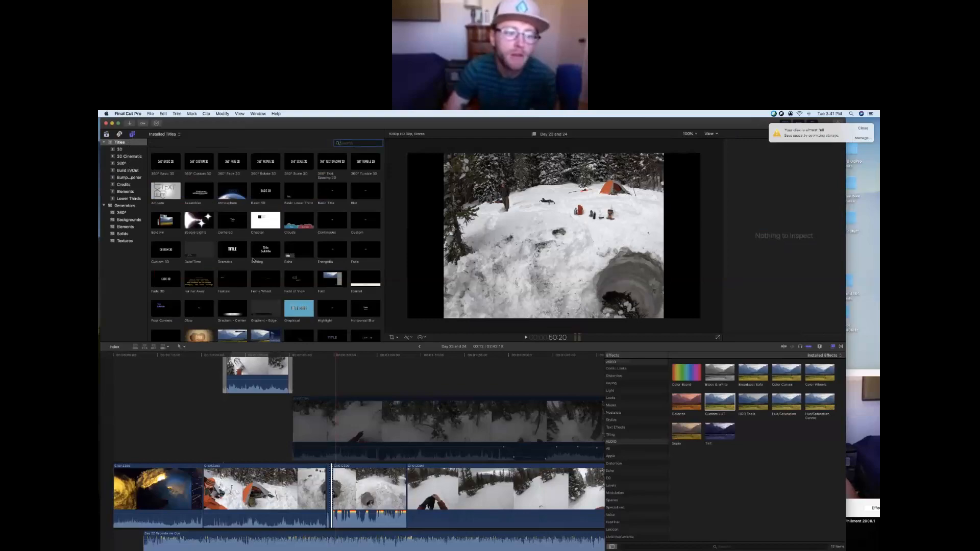
pyautogui.scroll(-15, 253, 260)
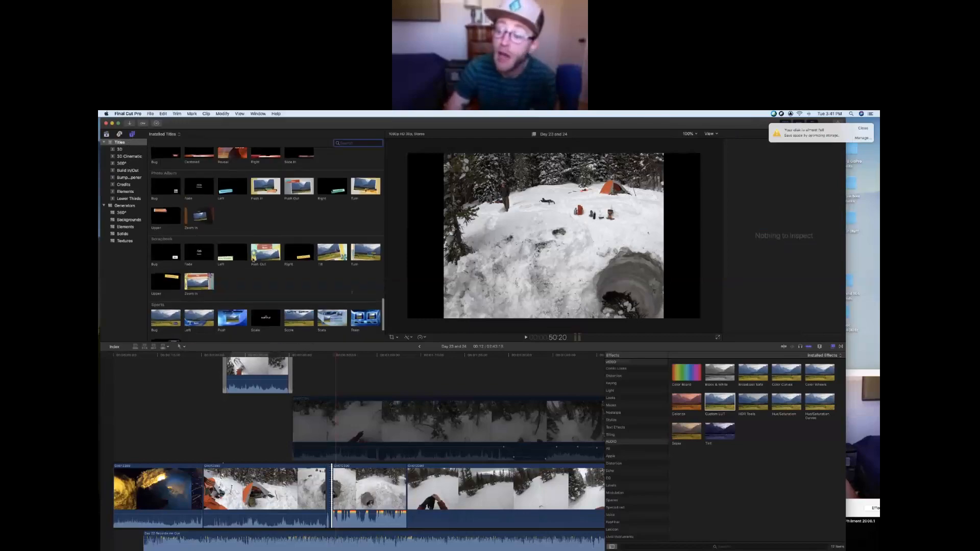
pyautogui.scroll(15, 254, 258)
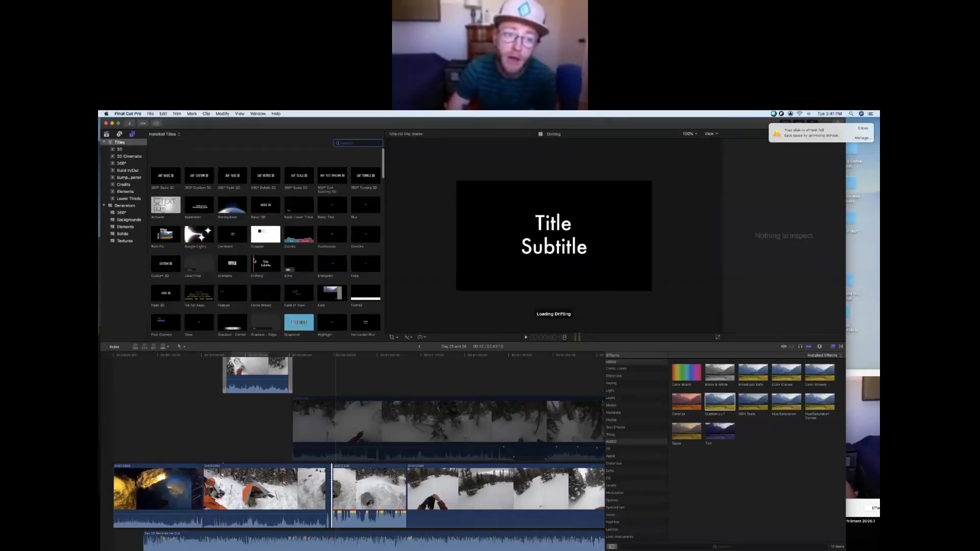
pyautogui.scroll(-1, 254, 261)
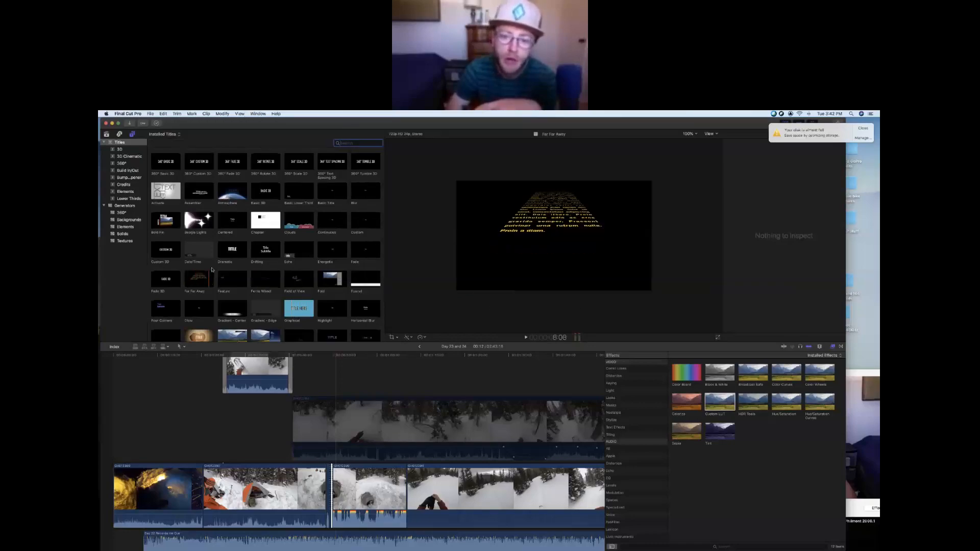
pyautogui.click(197, 220)
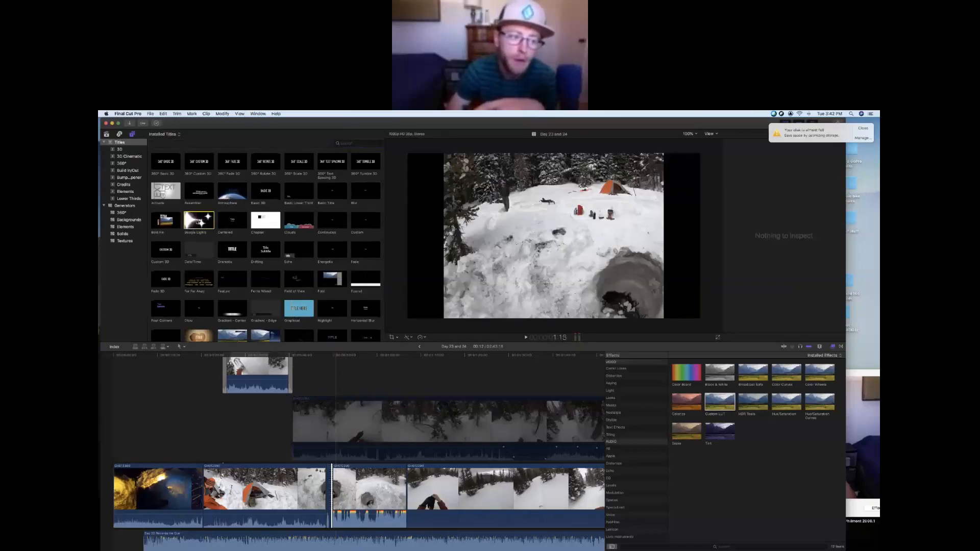
pyautogui.moveTo(198, 222); pyautogui.dragTo(141, 451)
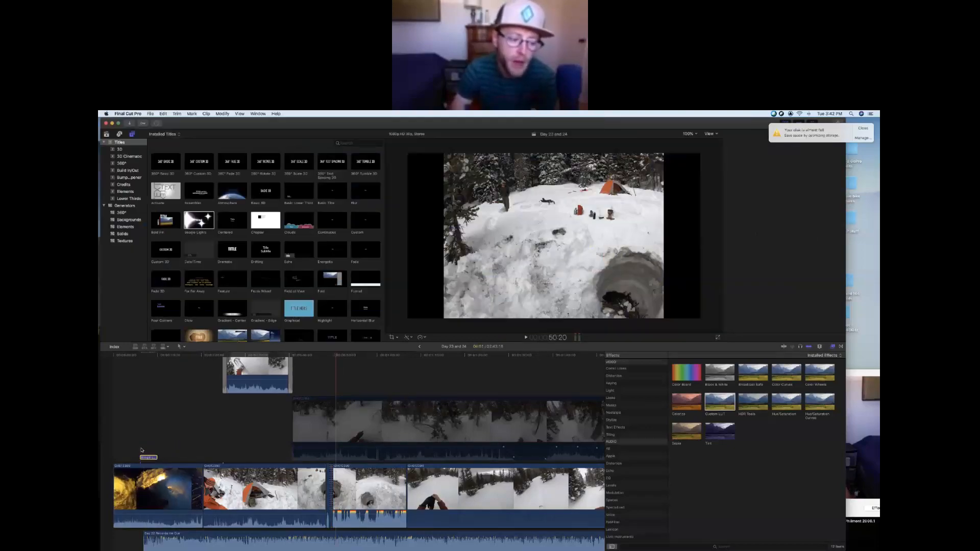
pyautogui.press('super+4')
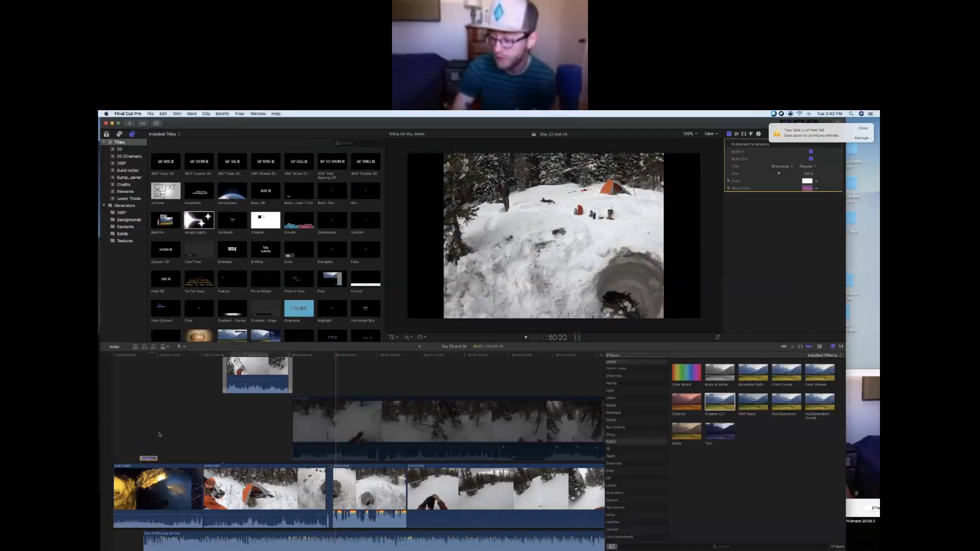
# Play back the title over the campfire clip from 4:13 to preview its animation, and dismiss the disk-space notification
pyautogui.click(134, 356)
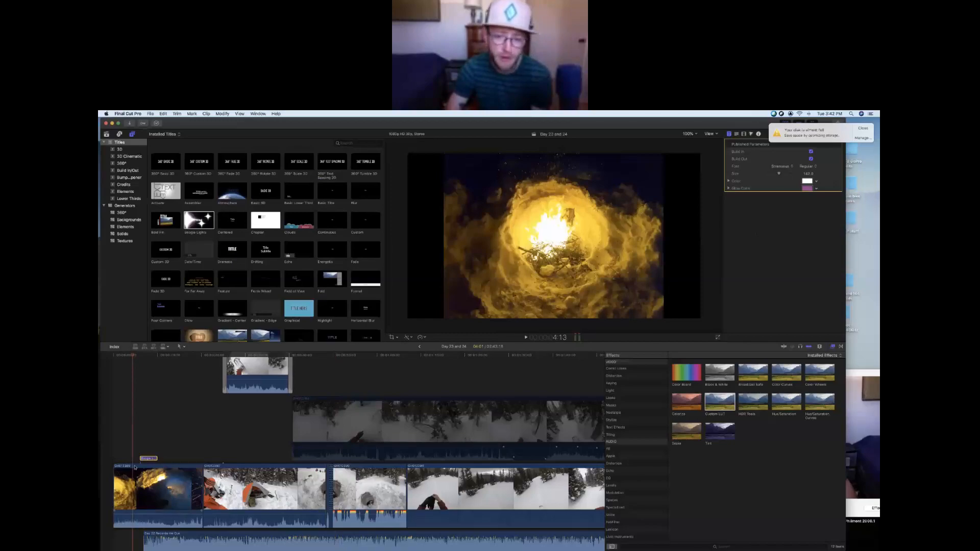
pyautogui.press('space')
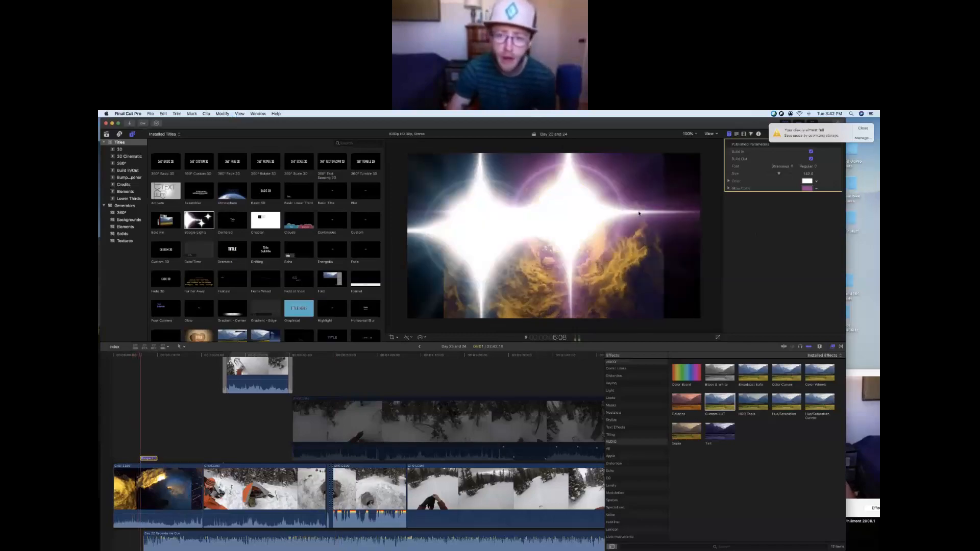
pyautogui.press('space')
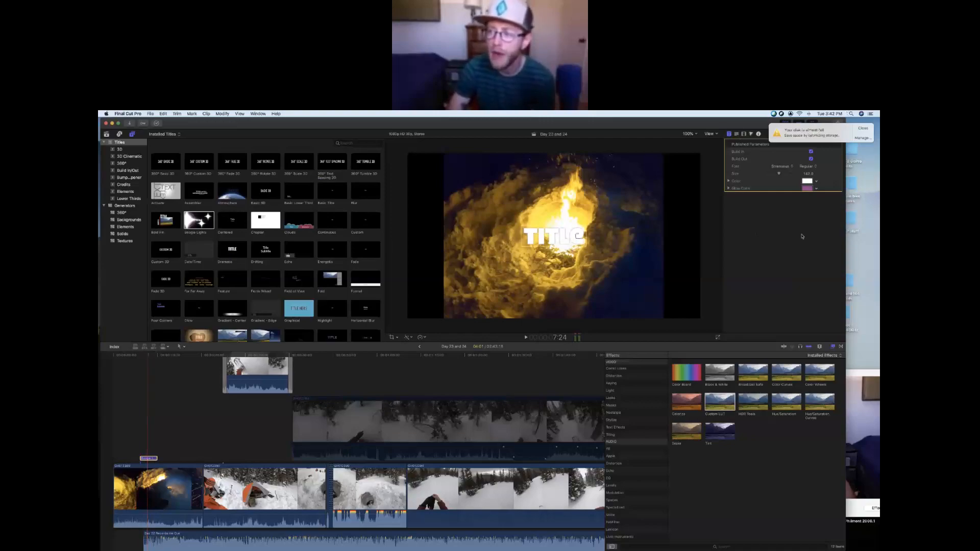
pyautogui.click(863, 129)
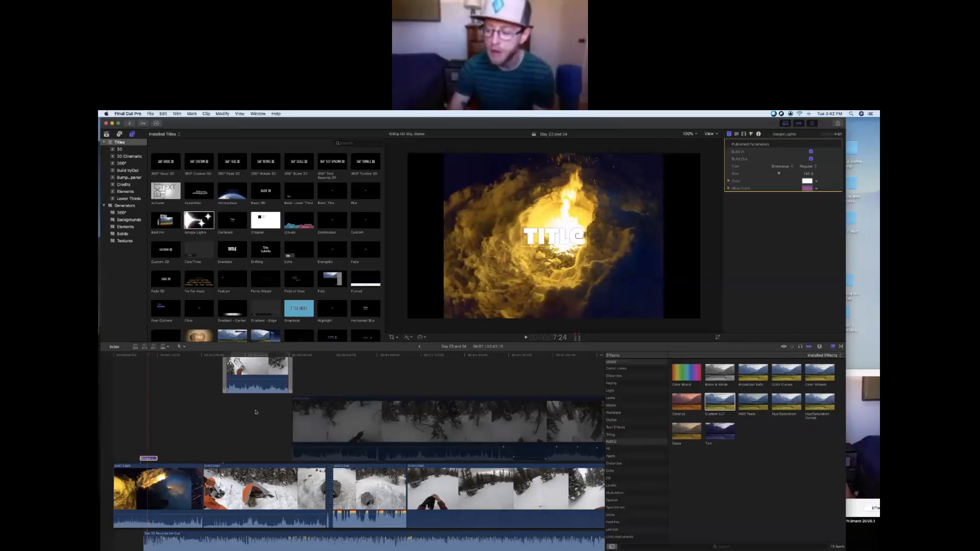
# Replace the Boogie Lights title's placeholder text with "Daves Jams" at a frame where the title is visible
pyautogui.click(139, 355)
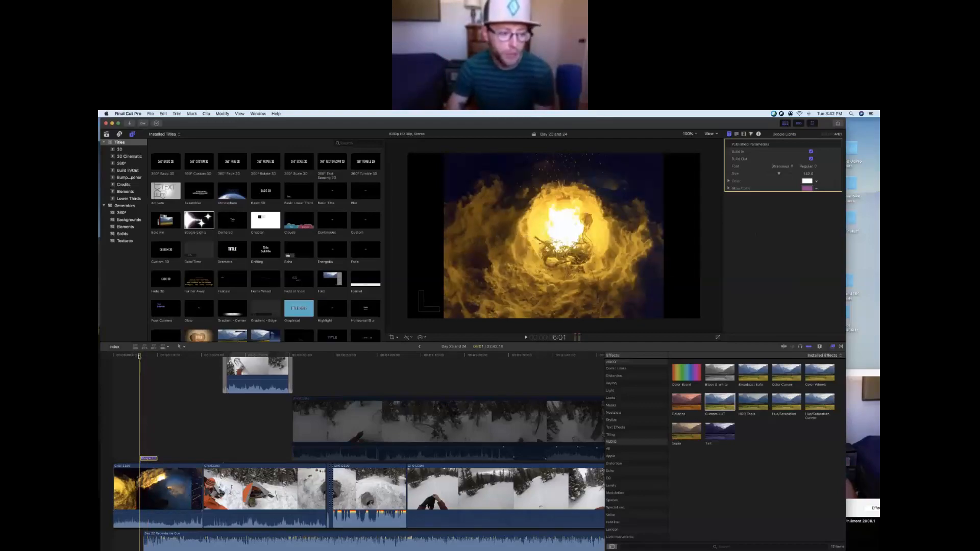
pyautogui.moveTo(138, 356); pyautogui.dragTo(144, 354)
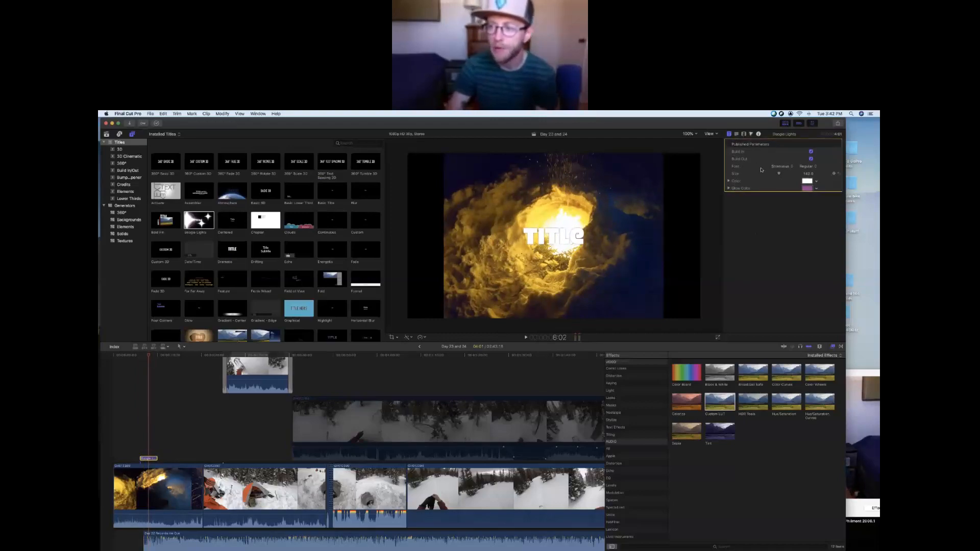
pyautogui.doubleClick(564, 240)
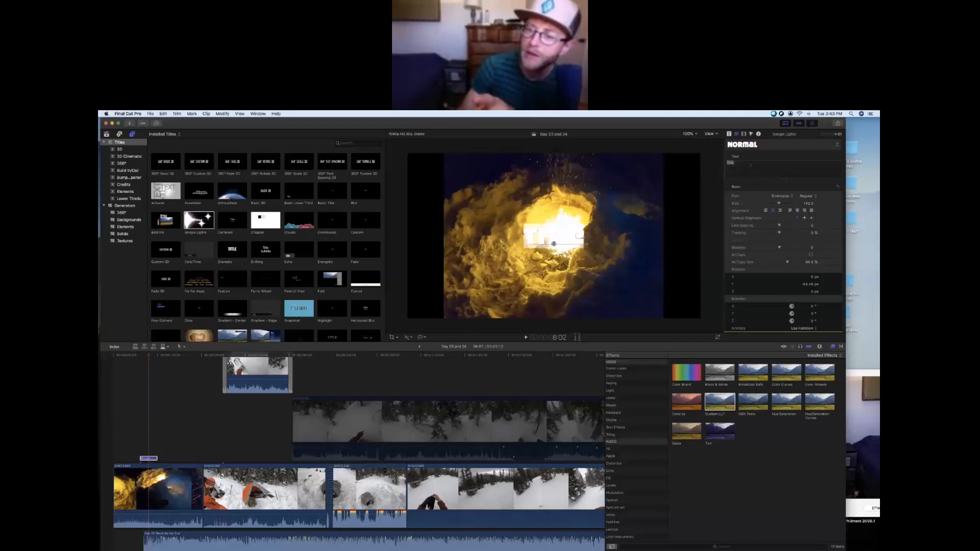
pyautogui.click(742, 165)
pyautogui.moveTo(742, 164); pyautogui.dragTo(710, 163)
pyautogui.write('Da')
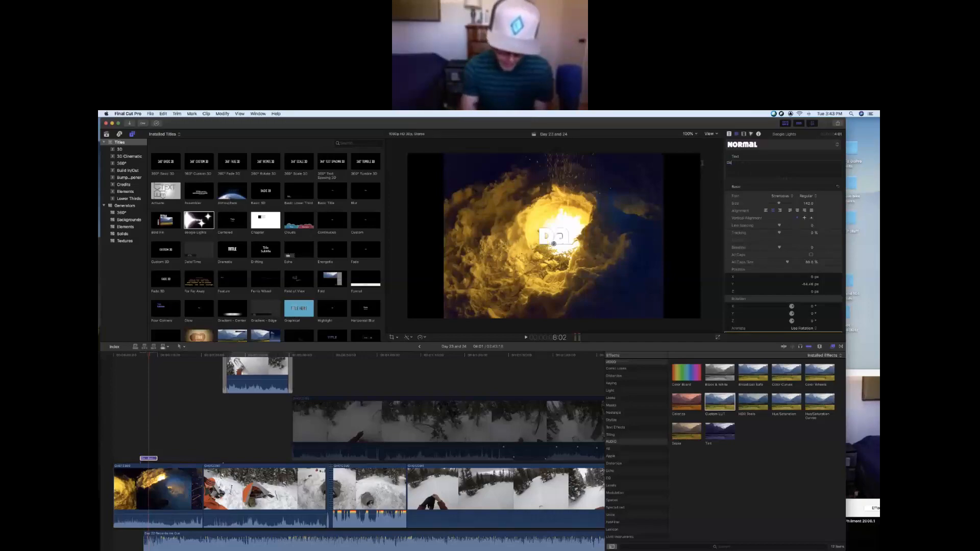
pyautogui.write('ves')
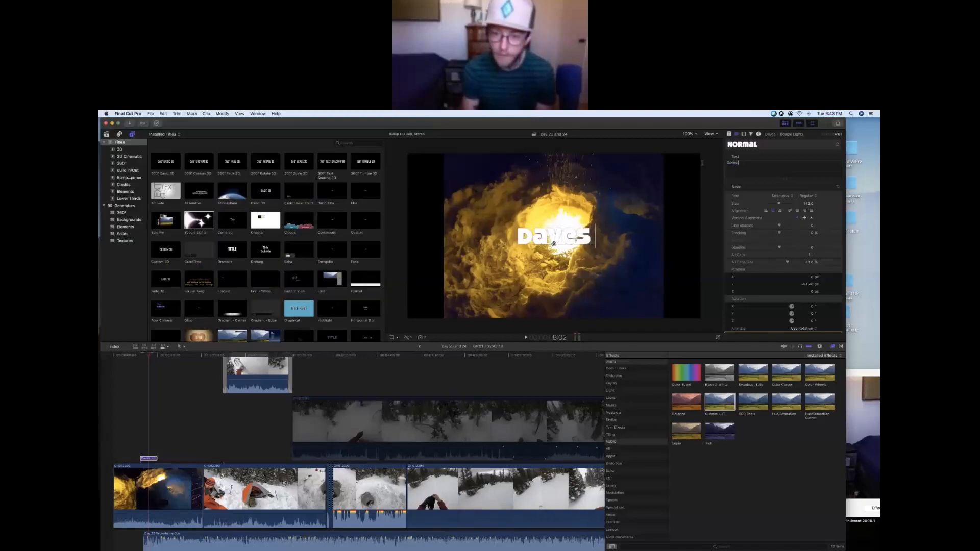
pyautogui.write(' Jam')
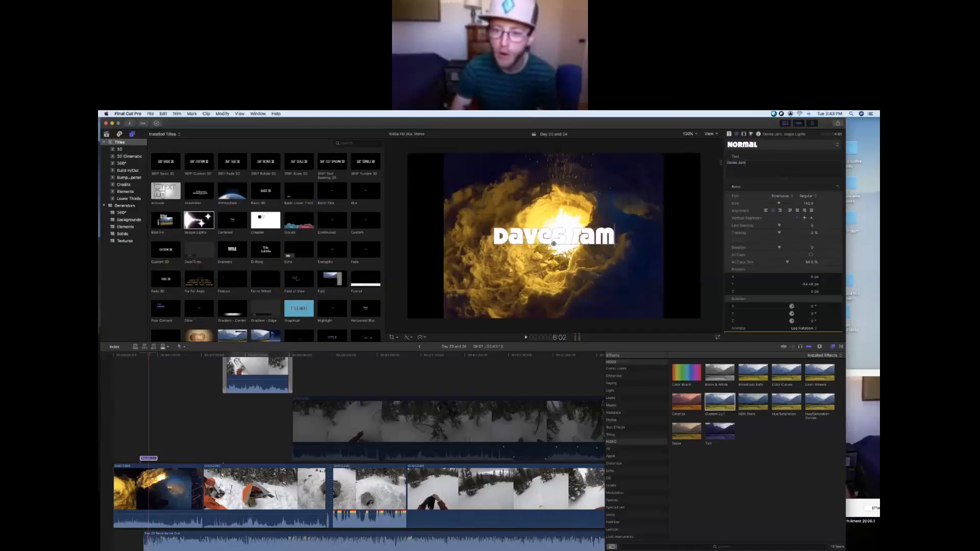
pyautogui.write('s')
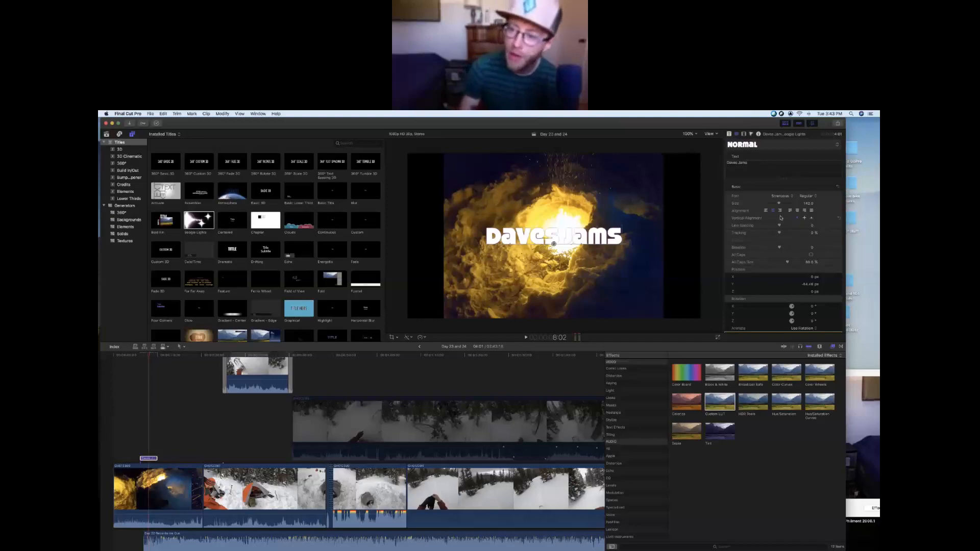
# Reduce the title's text size to about 128, and try left alignment before restoring center alignment
pyautogui.scroll(-3, 780, 218)
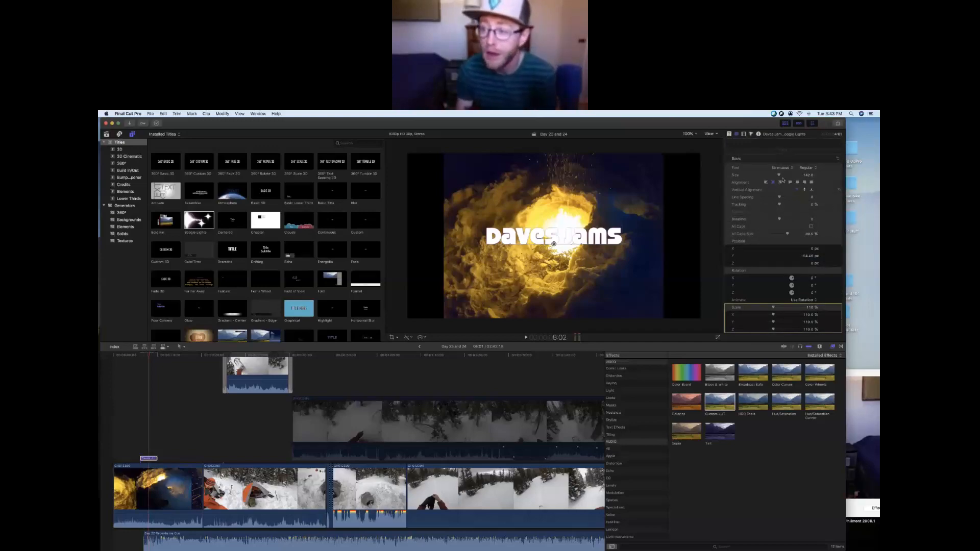
pyautogui.moveTo(779, 175); pyautogui.dragTo(776, 176)
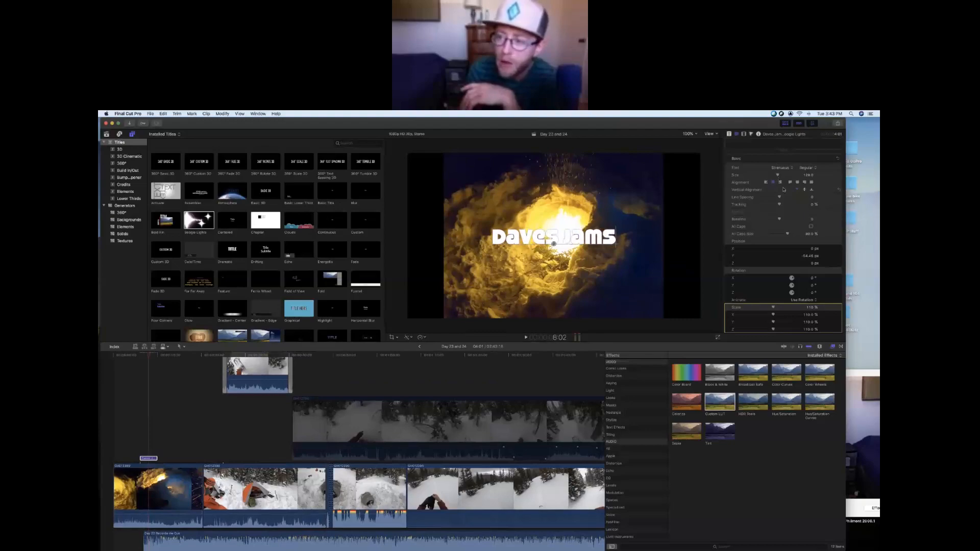
pyautogui.click(766, 182)
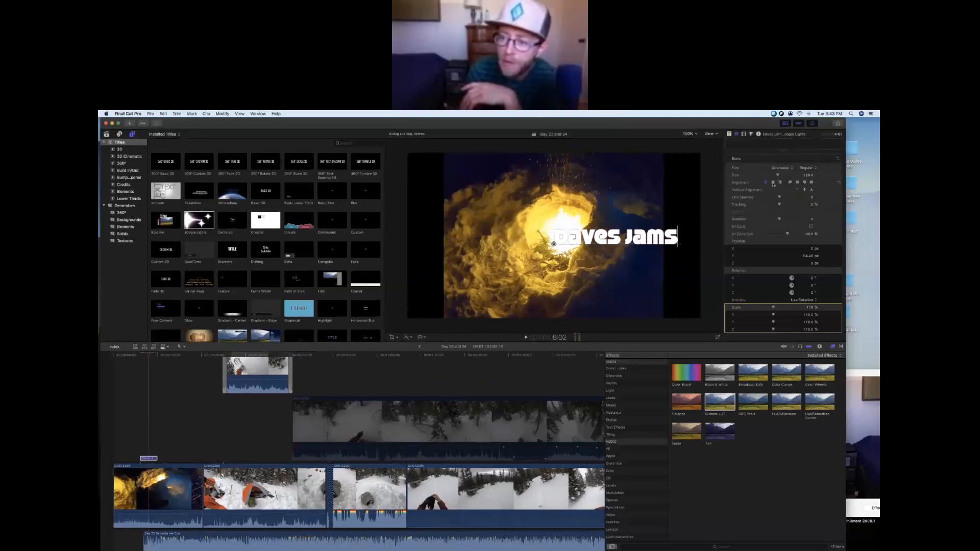
pyautogui.click(773, 183)
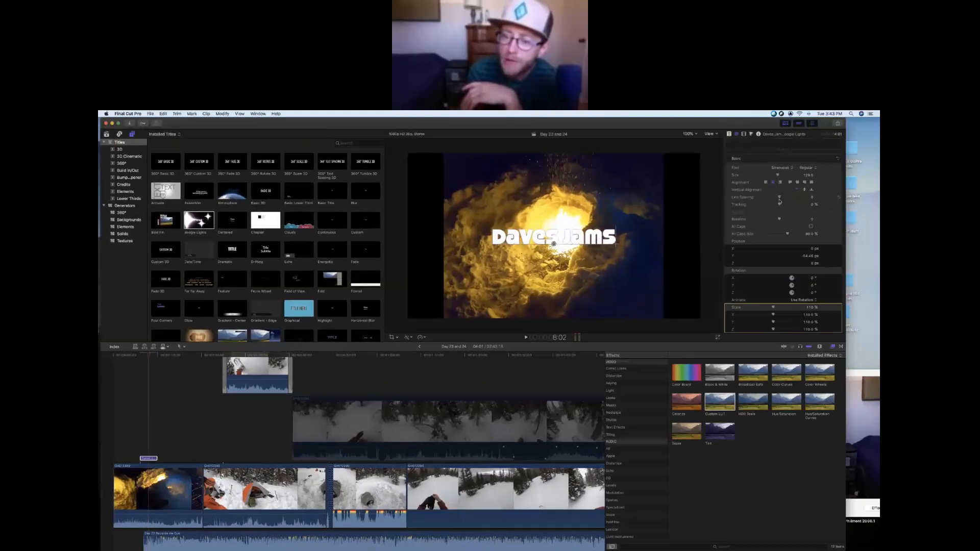
# Move the title text slightly up and to the right by changing its X and Y position
pyautogui.scroll(-3, 782, 237)
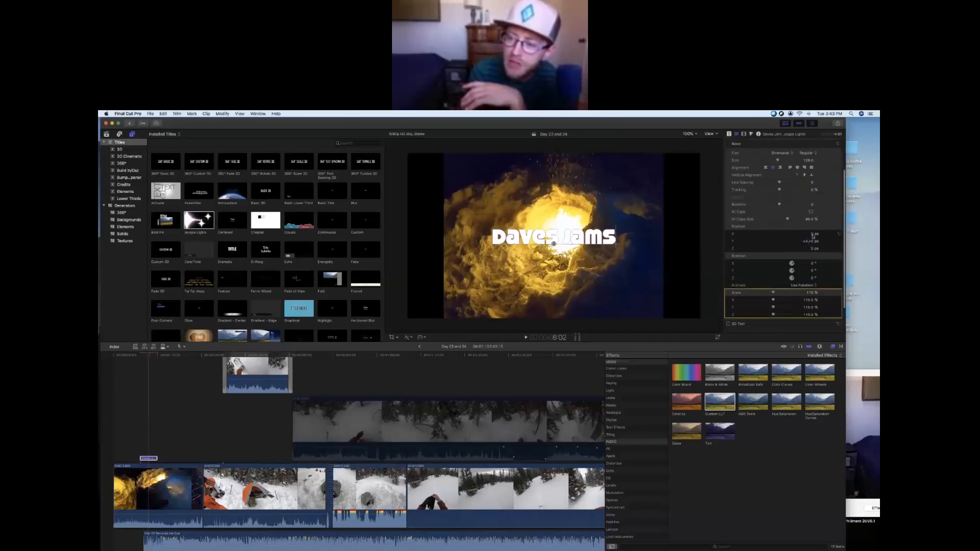
pyautogui.moveTo(813, 234); pyautogui.dragTo(794, 250)
# Try rotating the title text around its X axis, and undo the rotation
pyautogui.moveTo(791, 289); pyautogui.dragTo(790, 312)
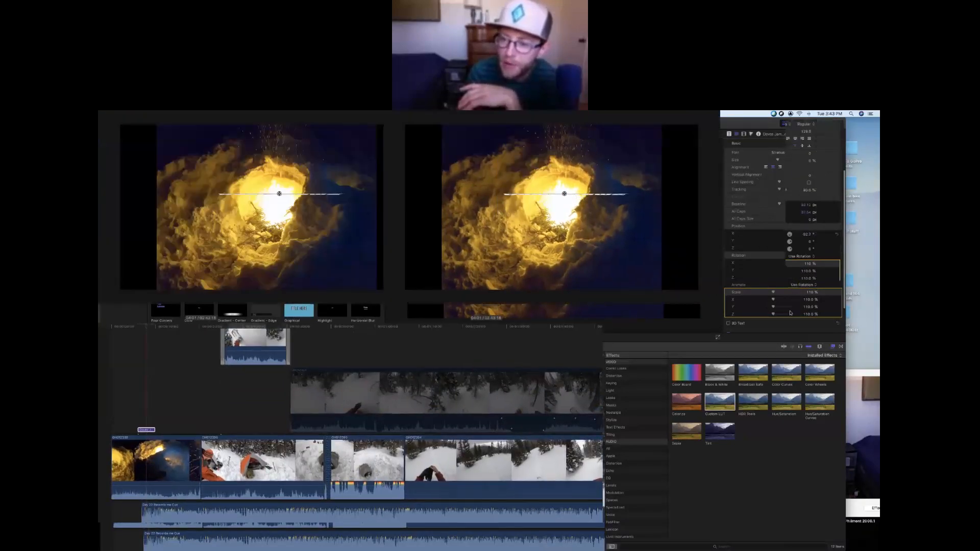
pyautogui.press('super+z')
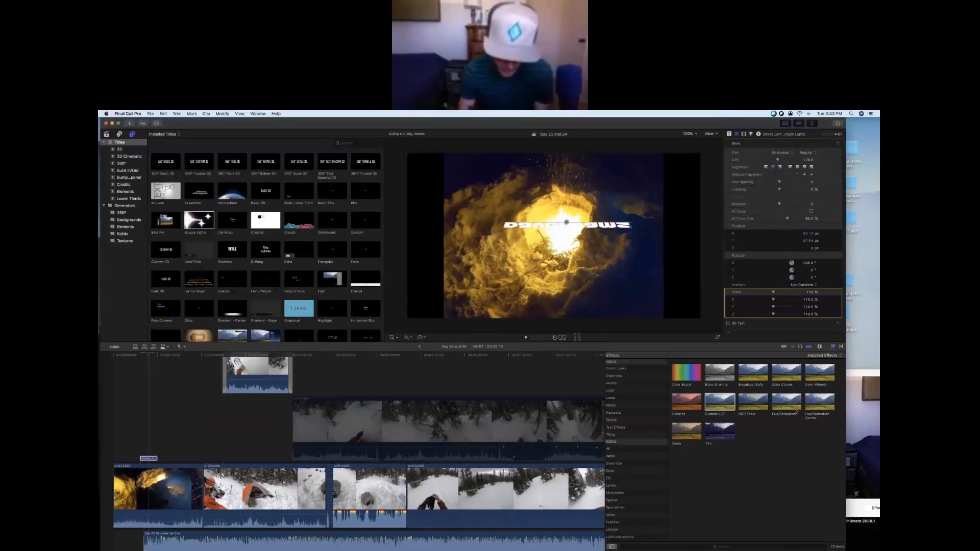
pyautogui.press('super+z')
# Change the title's font to Old English Text with the Regular typeface
pyautogui.scroll(-2, 760, 273)
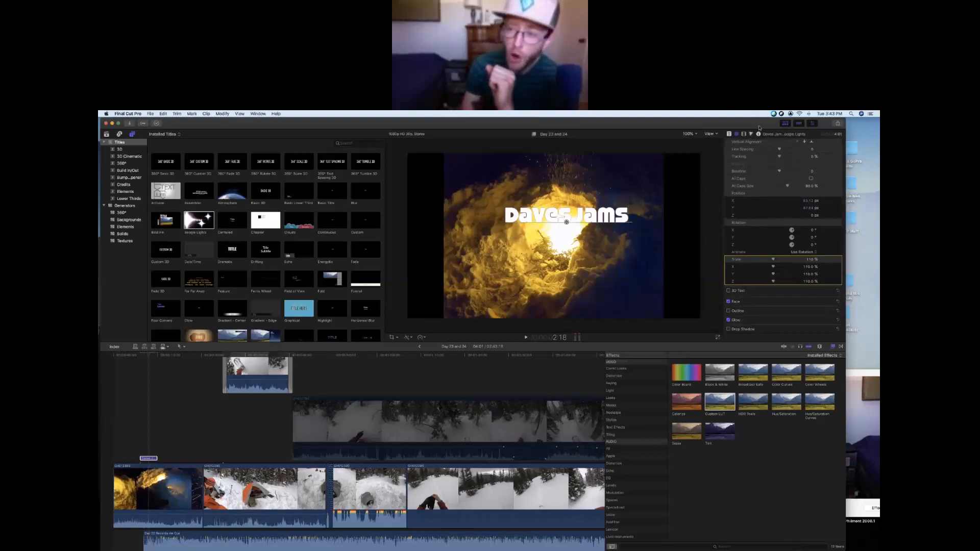
pyautogui.scroll(3, 763, 150)
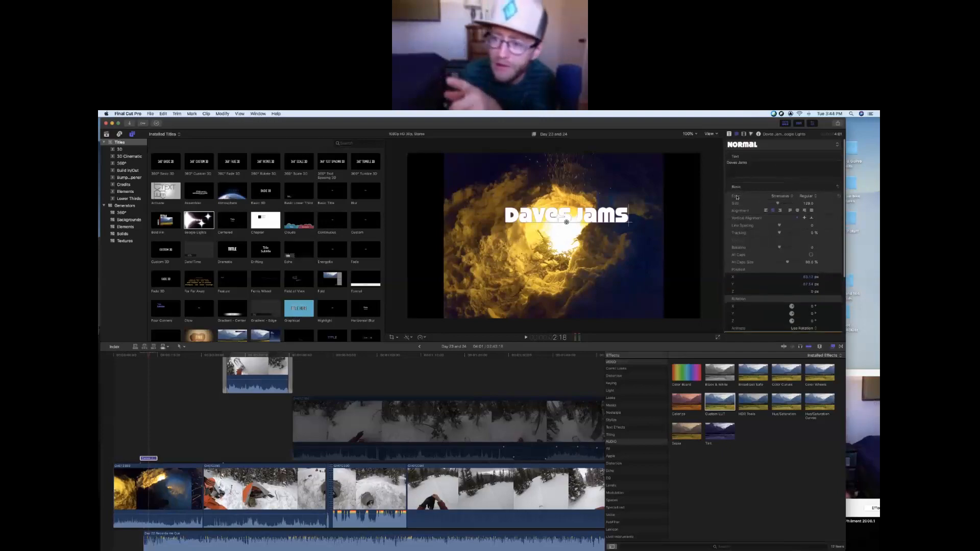
pyautogui.click(781, 196)
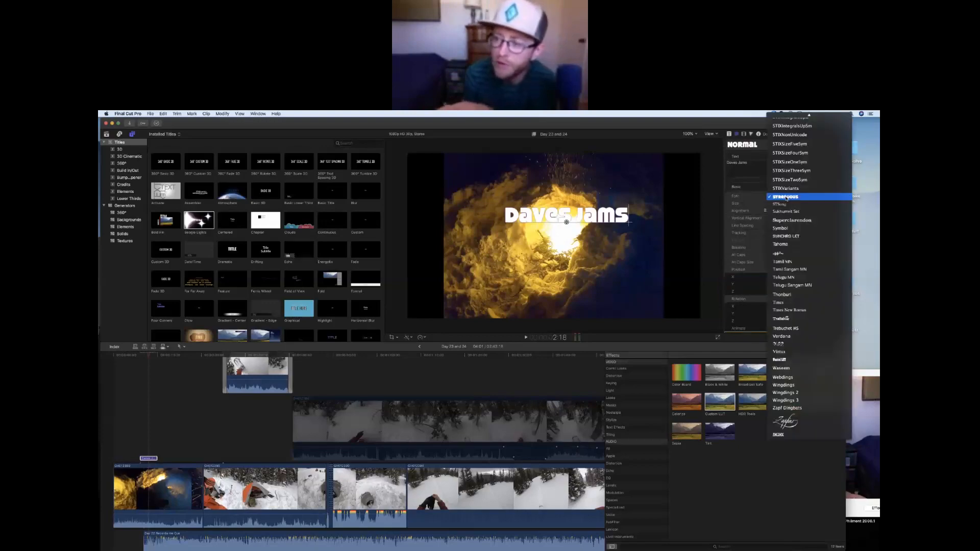
pyautogui.scroll(5, 799, 271)
pyautogui.scroll(10, 799, 271)
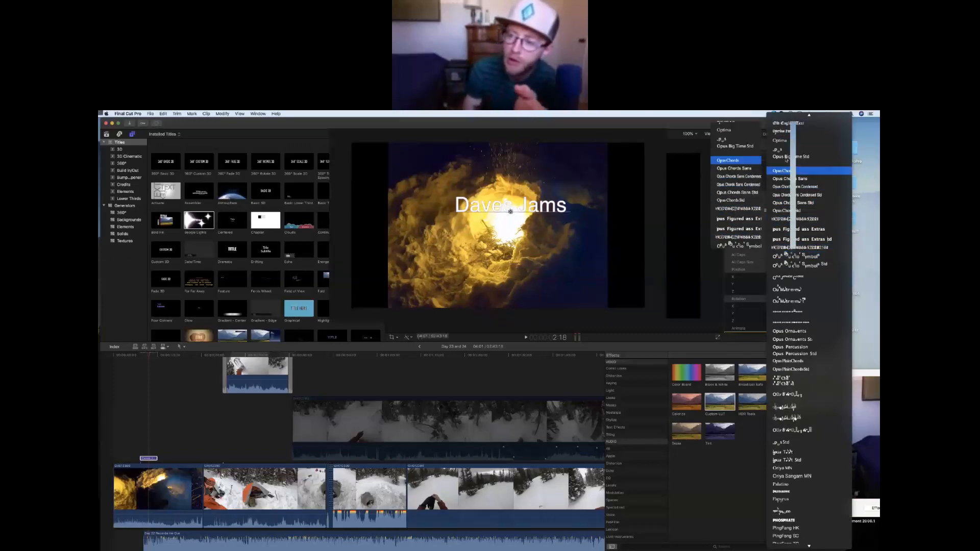
pyautogui.click(781, 123)
pyautogui.click(807, 198)
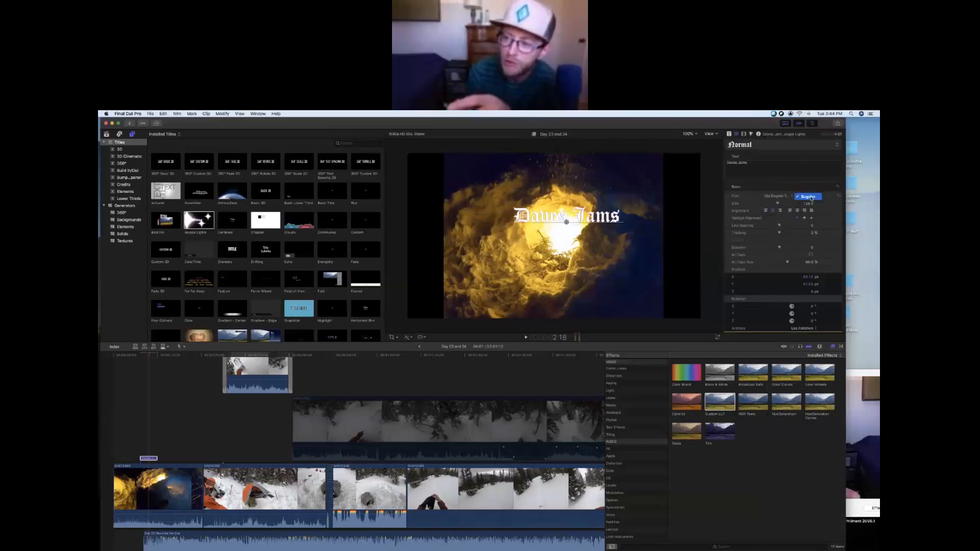
pyautogui.click(817, 198)
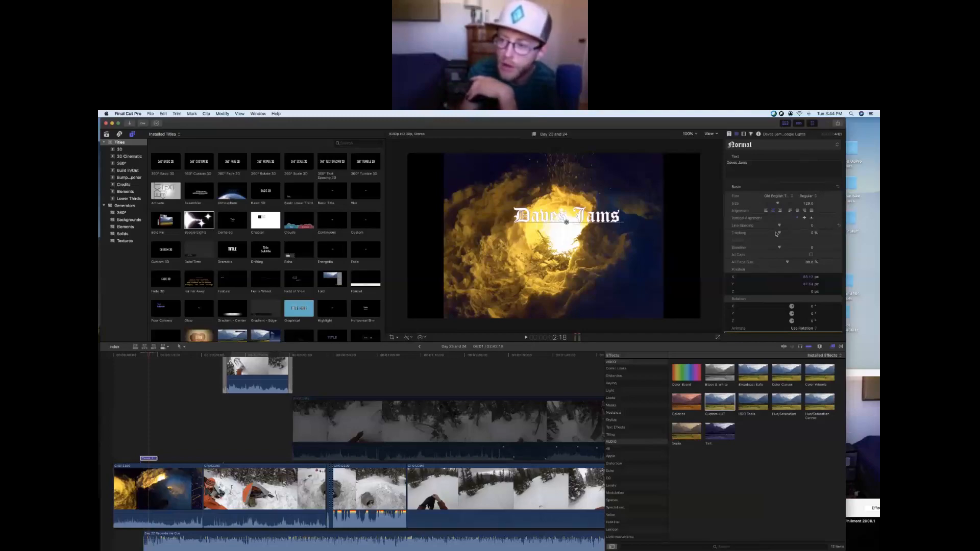
pyautogui.scroll(-3, 780, 251)
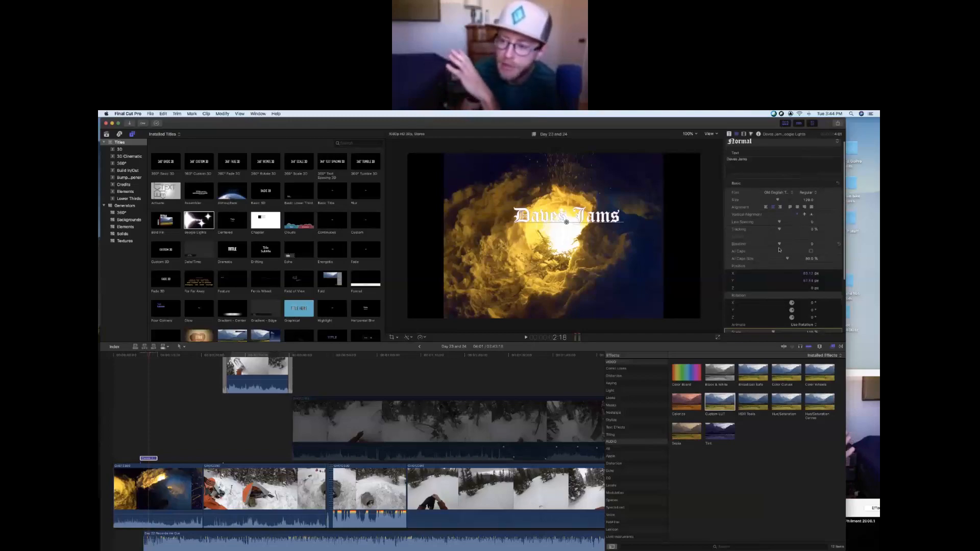
pyautogui.scroll(-1, 778, 253)
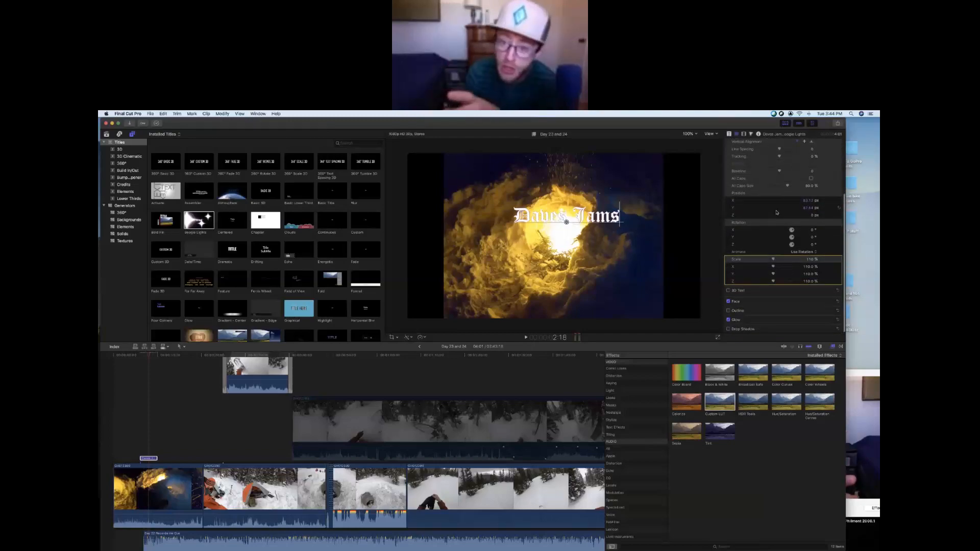
# Try a reddish face color on the title text, and settle on light green
pyautogui.scroll(-1, 756, 310)
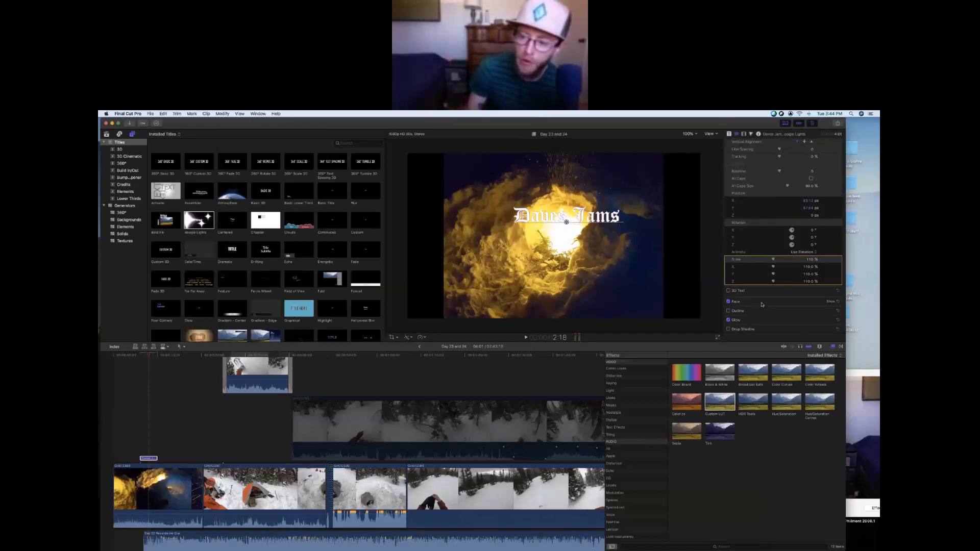
pyautogui.click(832, 302)
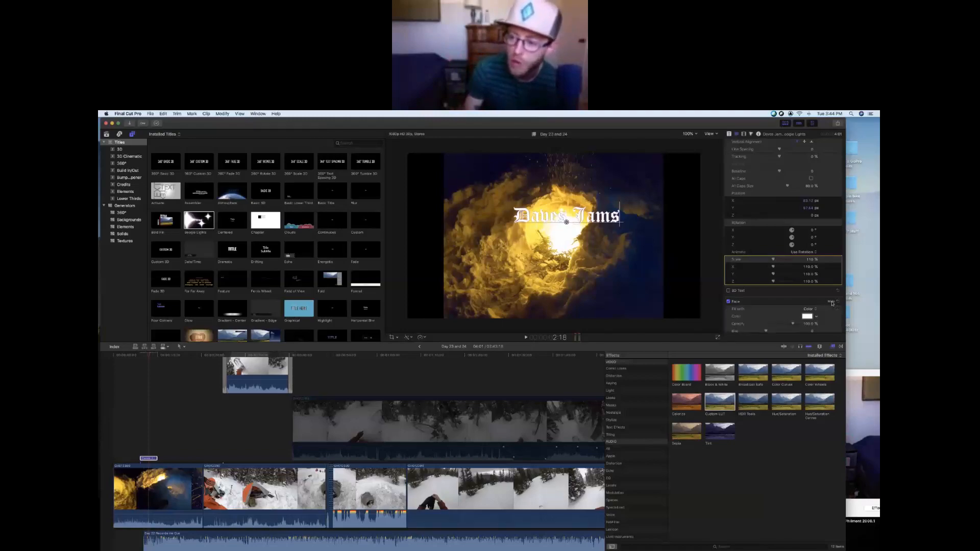
pyautogui.scroll(-3, 801, 309)
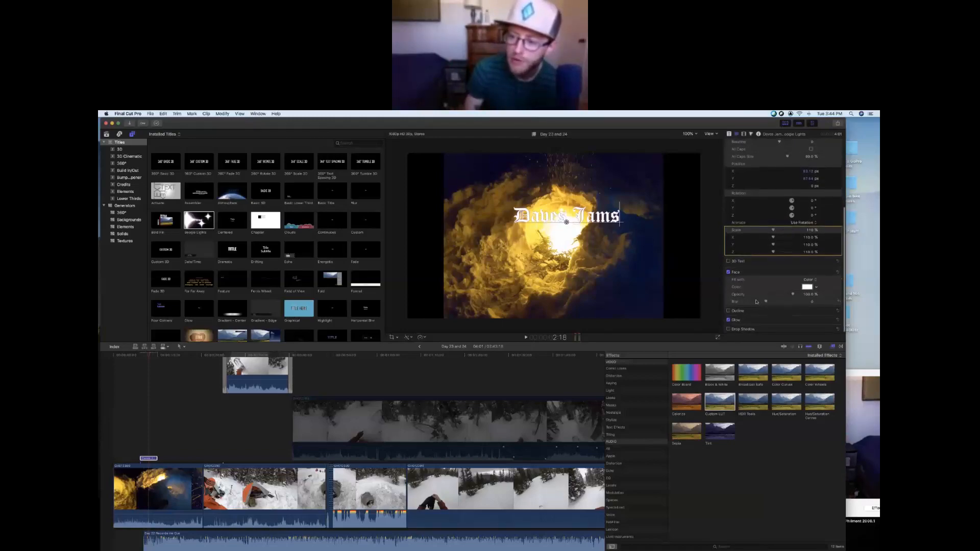
pyautogui.click(806, 287)
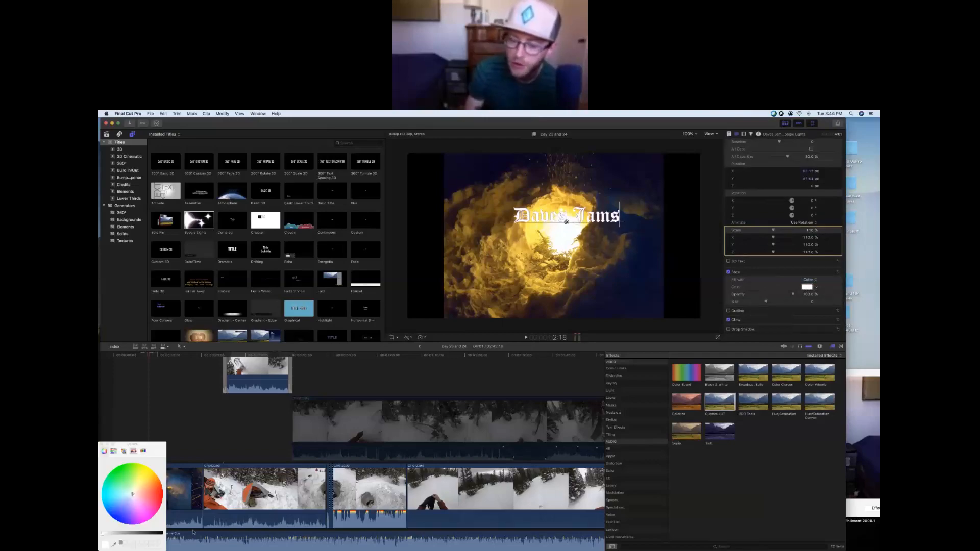
pyautogui.moveTo(158, 448); pyautogui.dragTo(647, 339)
pyautogui.click(635, 382)
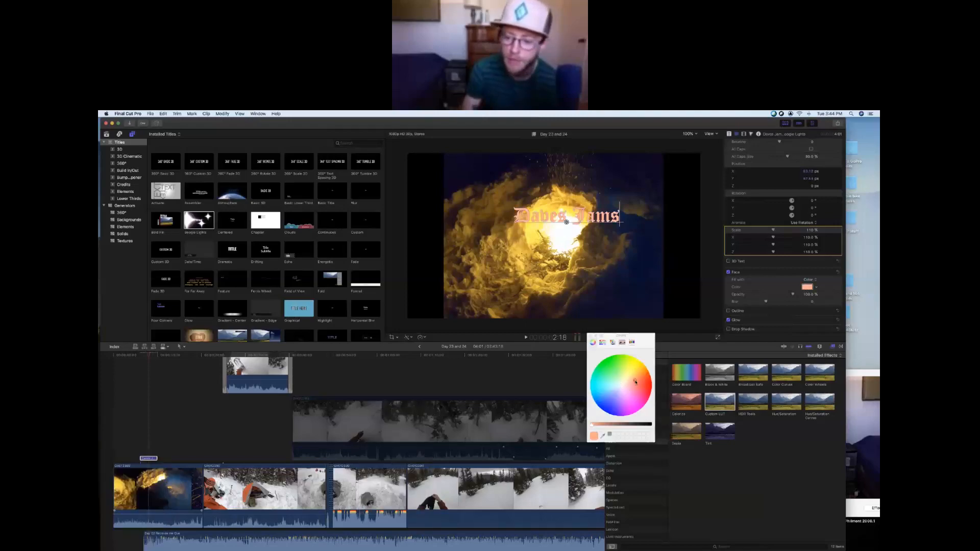
pyautogui.moveTo(636, 380); pyautogui.dragTo(645, 383)
pyautogui.click(614, 373)
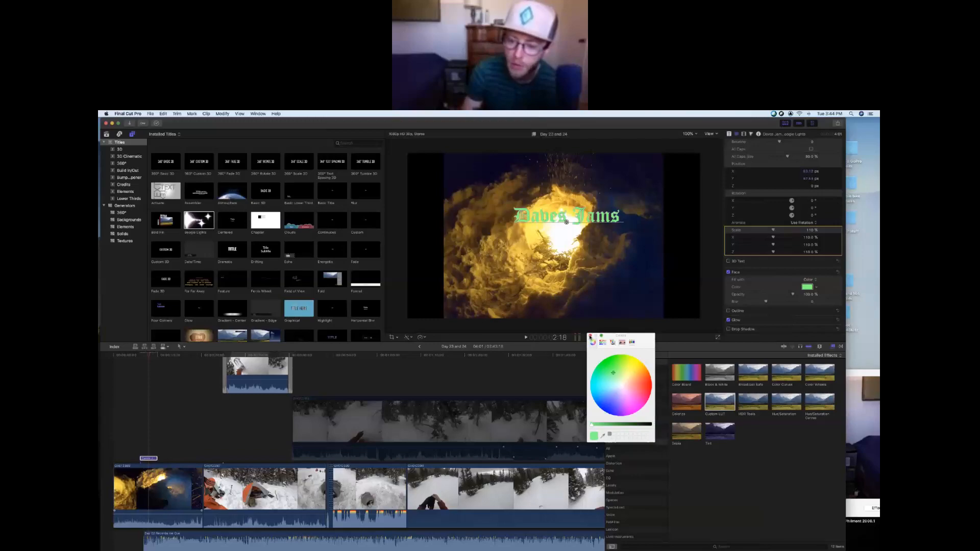
pyautogui.click(590, 336)
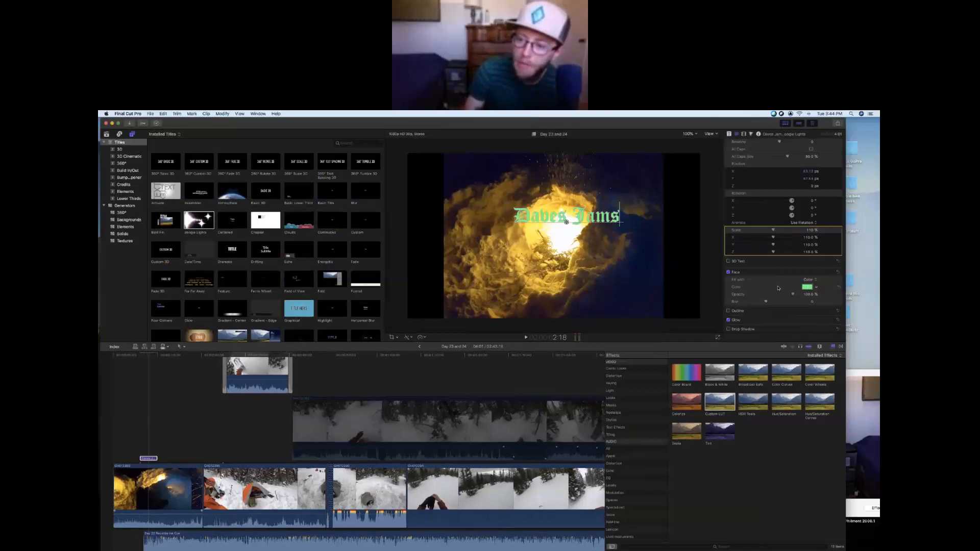
# Turn on 3D Text for the title and apply the Car Paint material from the Paint category
pyautogui.click(728, 262)
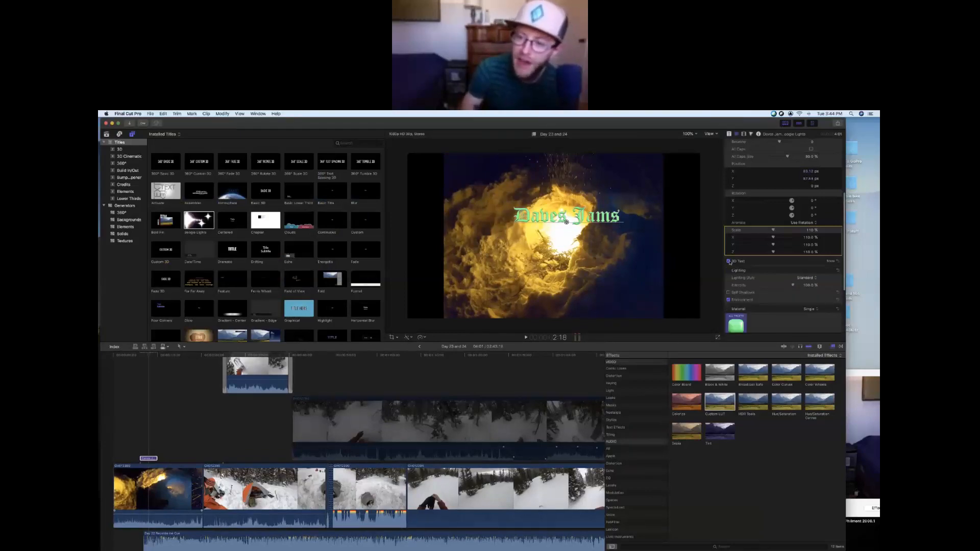
pyautogui.scroll(-1, 759, 315)
pyautogui.scroll(-1, 745, 280)
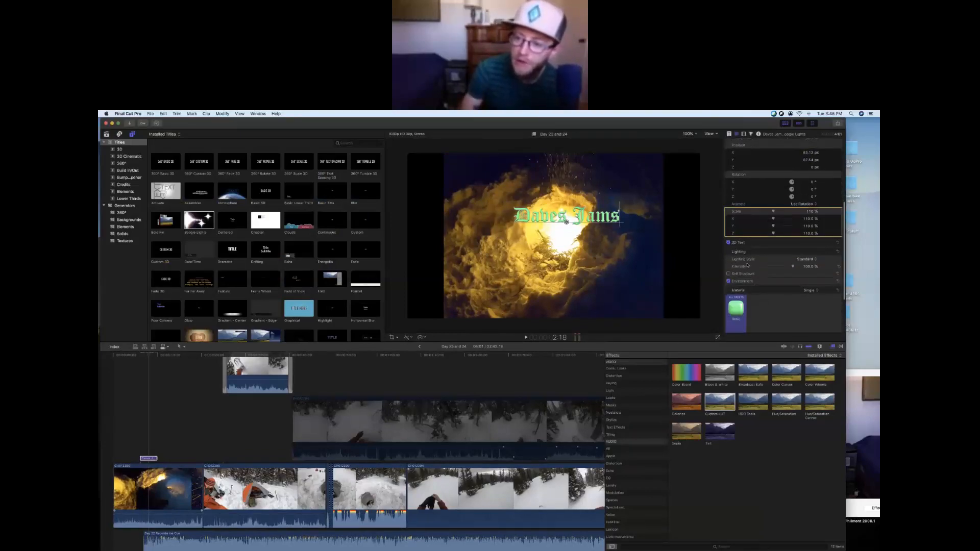
pyautogui.scroll(-2, 747, 265)
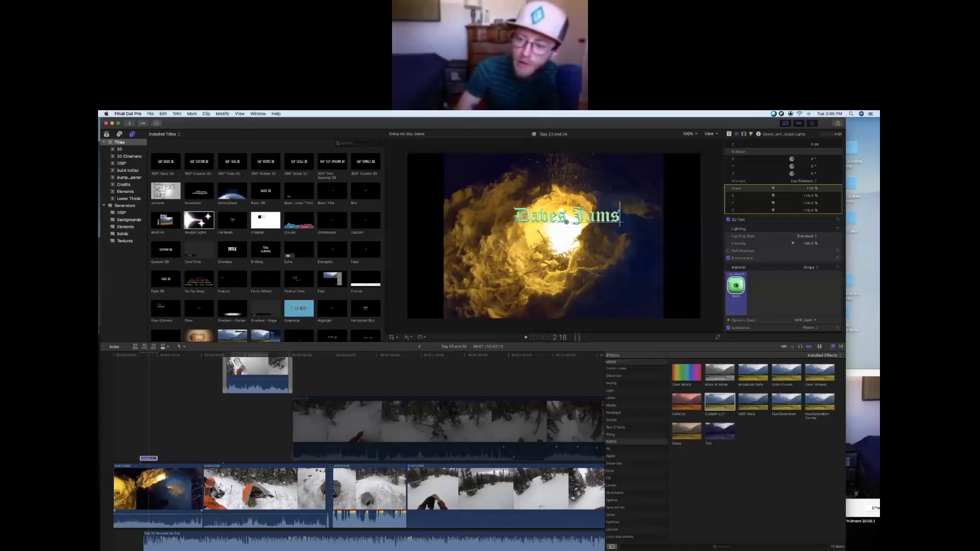
pyautogui.click(735, 285)
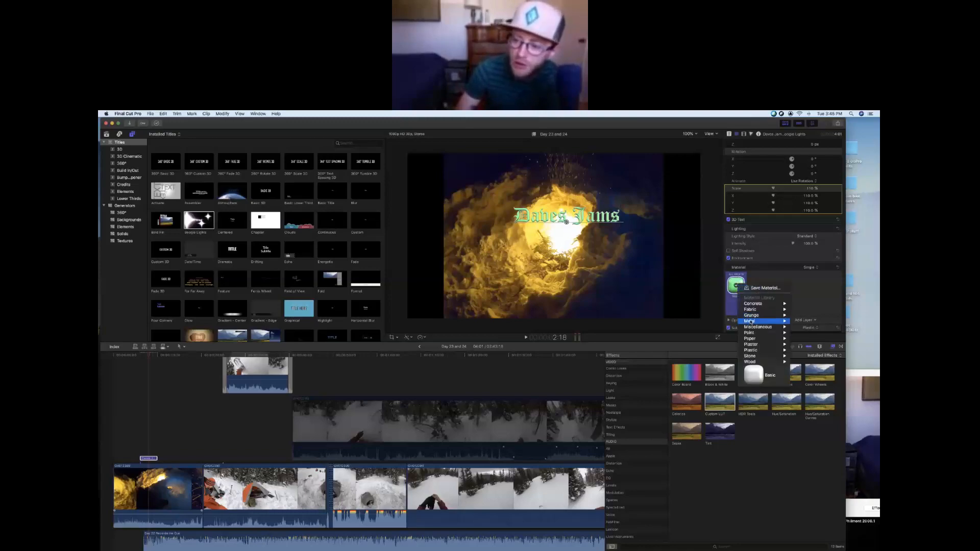
pyautogui.moveTo(761, 320)
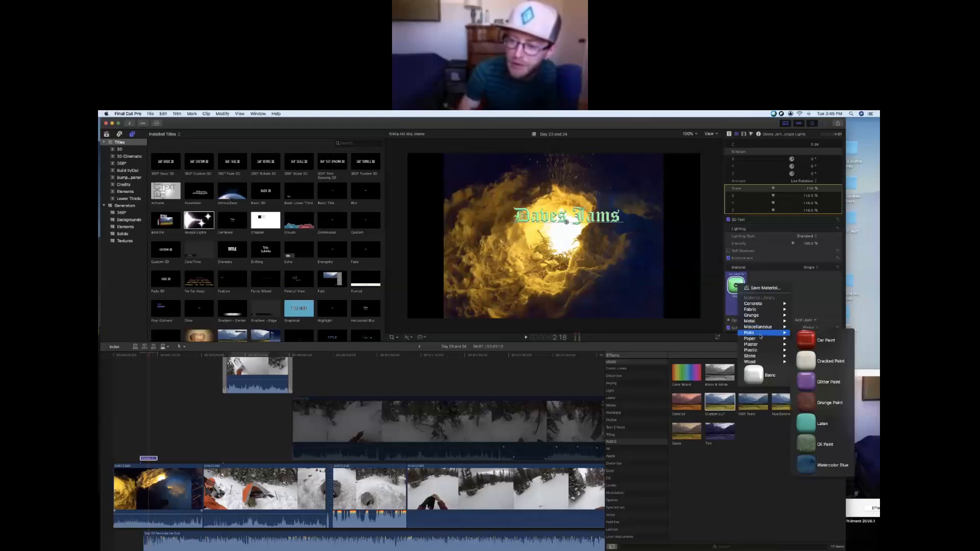
pyautogui.click(812, 341)
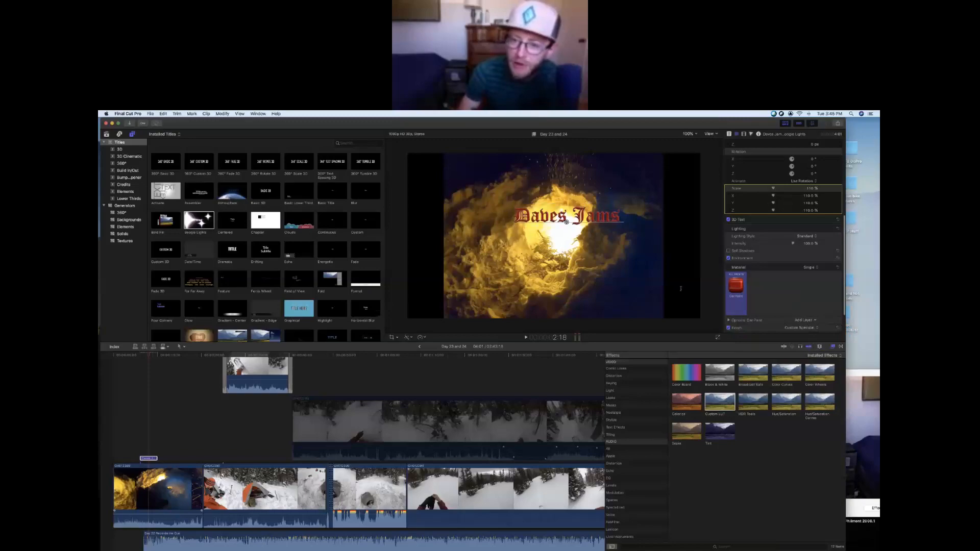
# Enlarge the title text to roughly one and a half times its size
pyautogui.scroll(5, 795, 163)
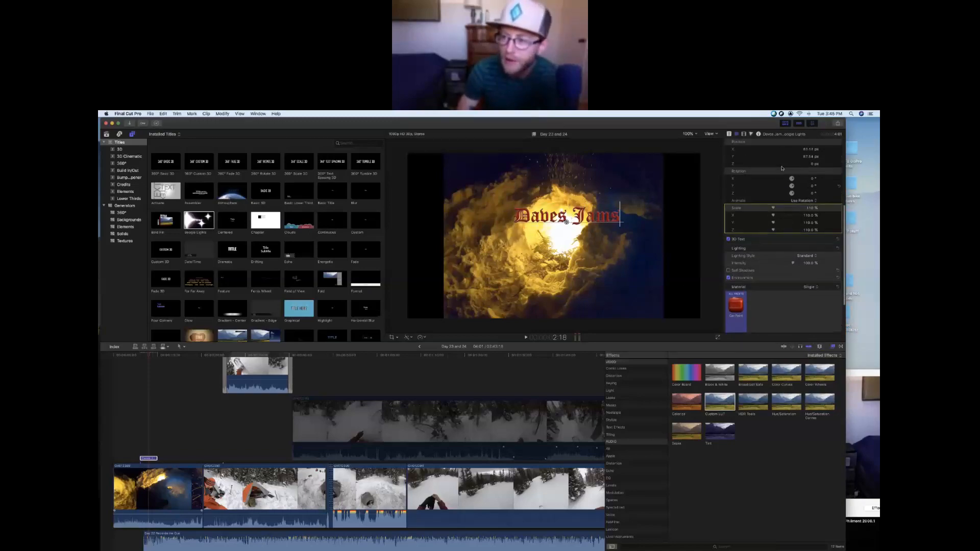
pyautogui.scroll(3, 795, 164)
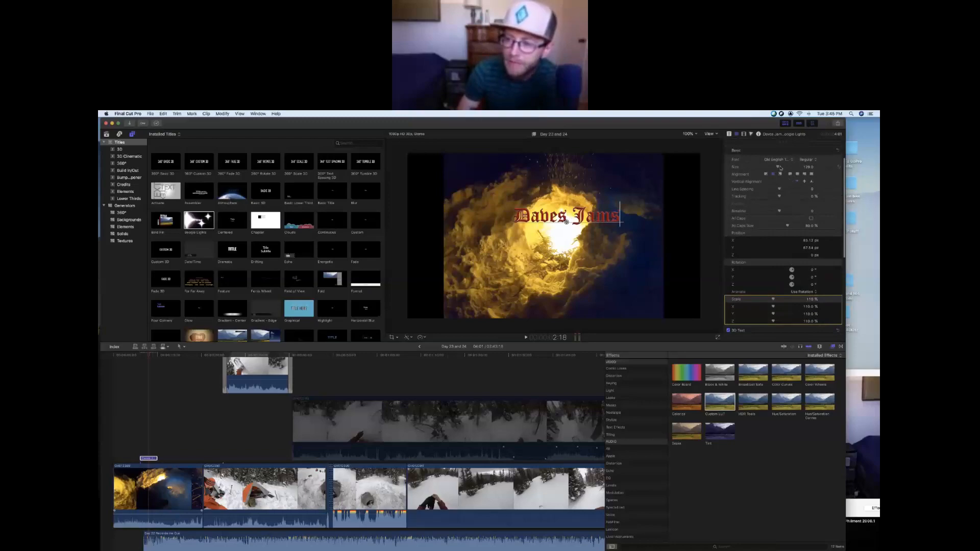
pyautogui.moveTo(780, 168)
pyautogui.mouseDown()
pyautogui.moveTo(789, 167)
pyautogui.moveTo(781, 170)
pyautogui.mouseUp()
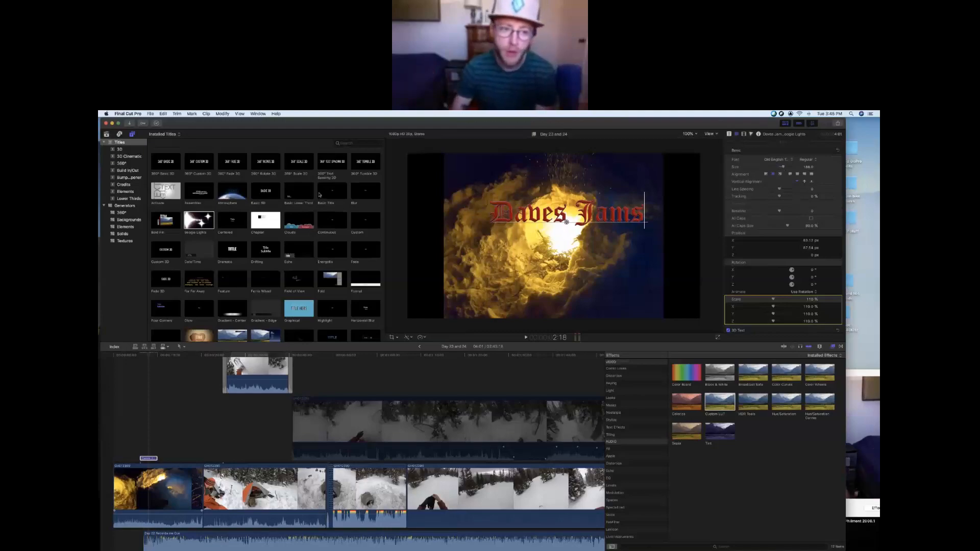
pyautogui.scroll(-20, 230, 233)
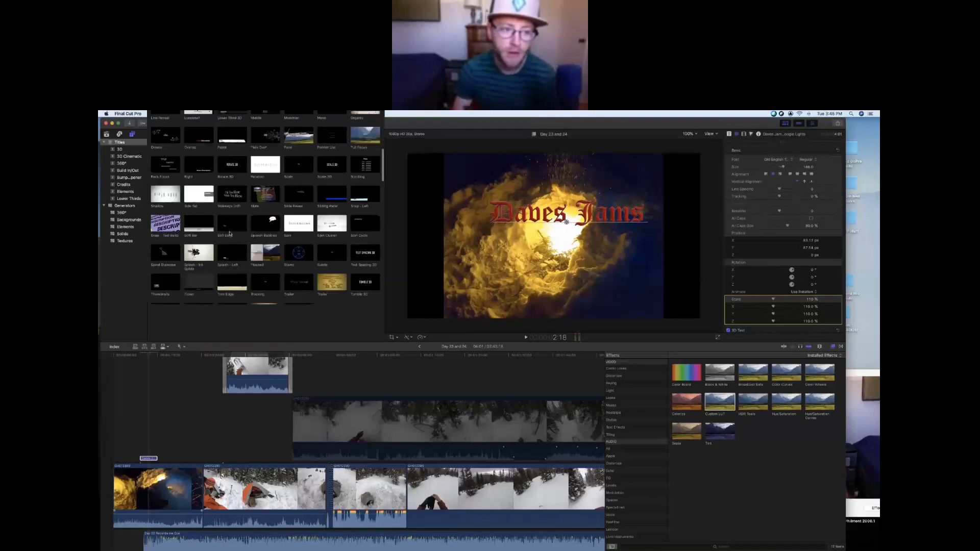
pyautogui.scroll(20, 232, 229)
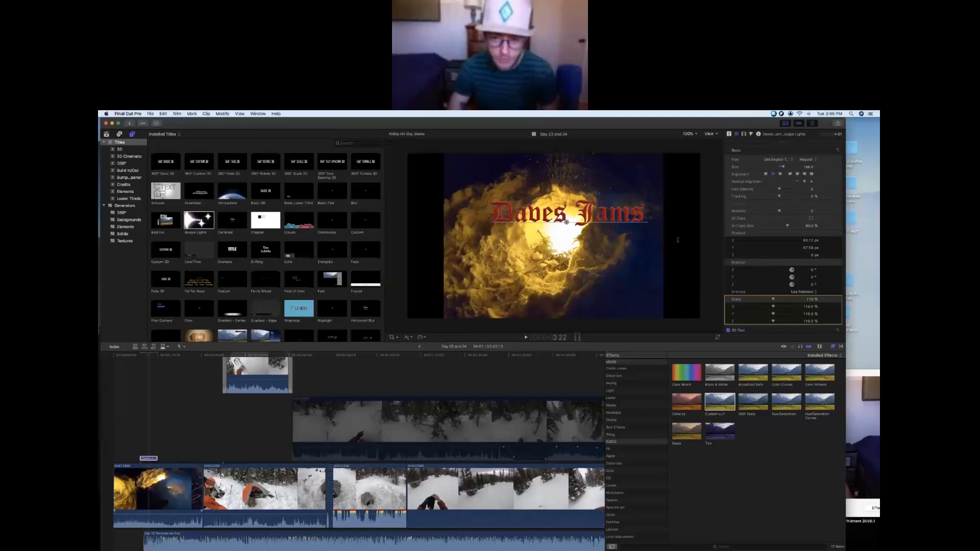
# Switch to Finder and look through the recent files, moving the window clear of the timeline
pyautogui.moveTo(878, 171)
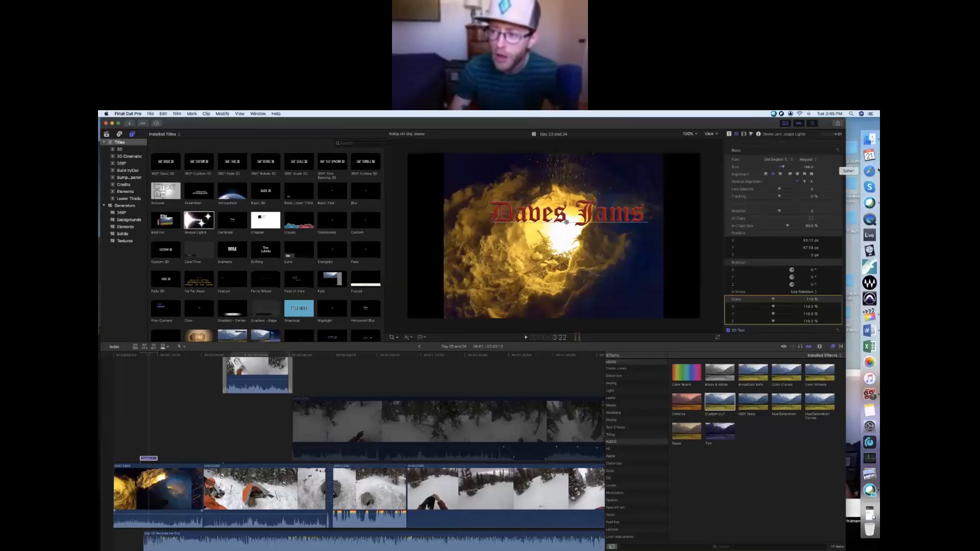
pyautogui.click(868, 137)
pyautogui.moveTo(572, 261); pyautogui.dragTo(565, 179)
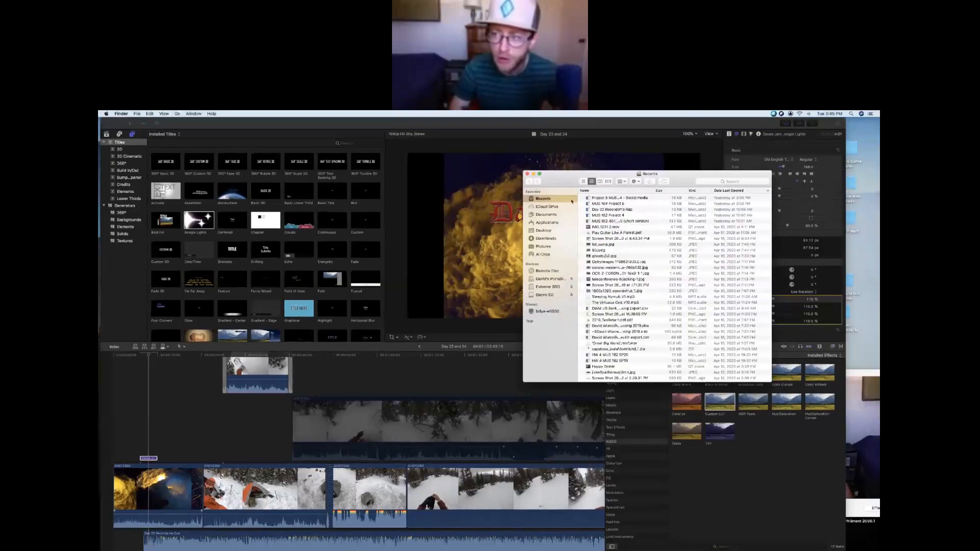
pyautogui.scroll(-10, 596, 308)
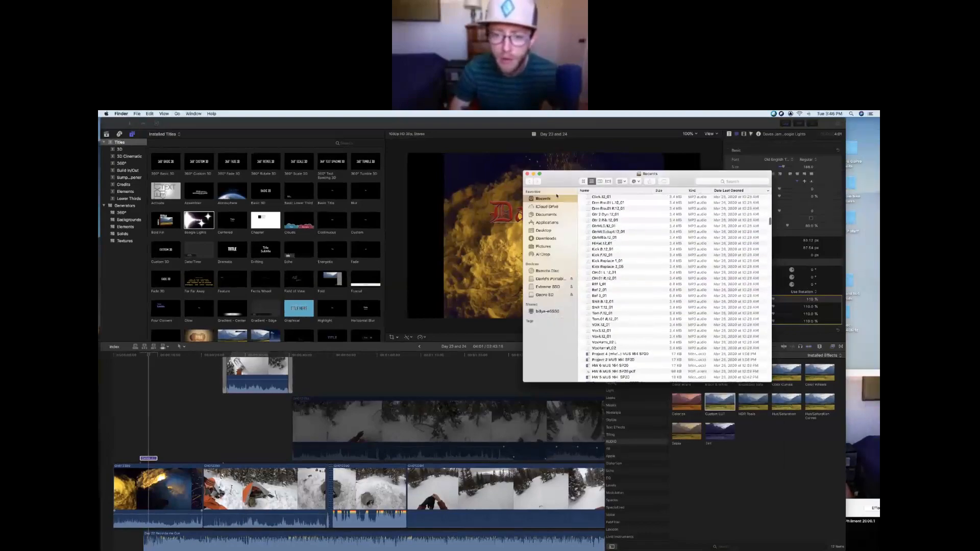
pyautogui.moveTo(559, 181); pyautogui.dragTo(524, 150)
pyautogui.scroll(10, 597, 260)
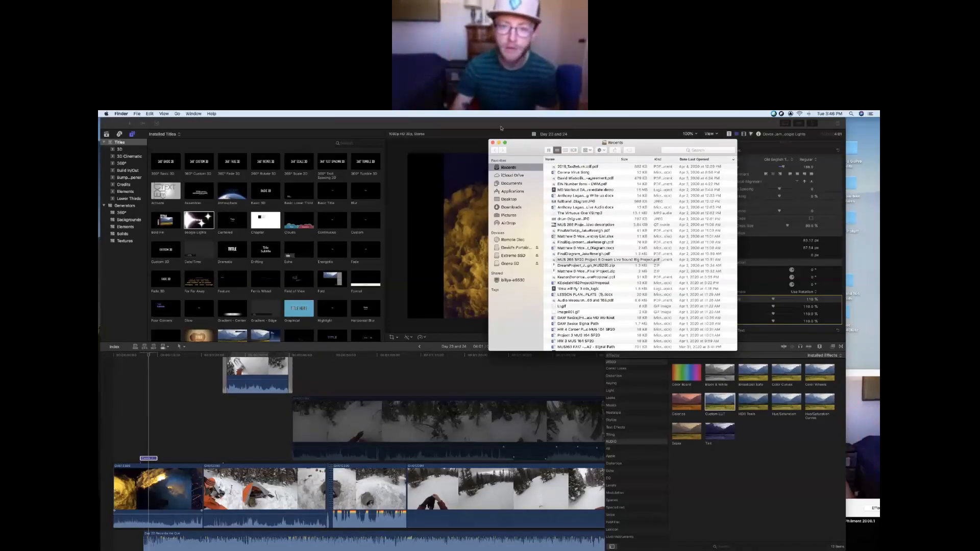
pyautogui.moveTo(513, 142); pyautogui.dragTo(587, 130)
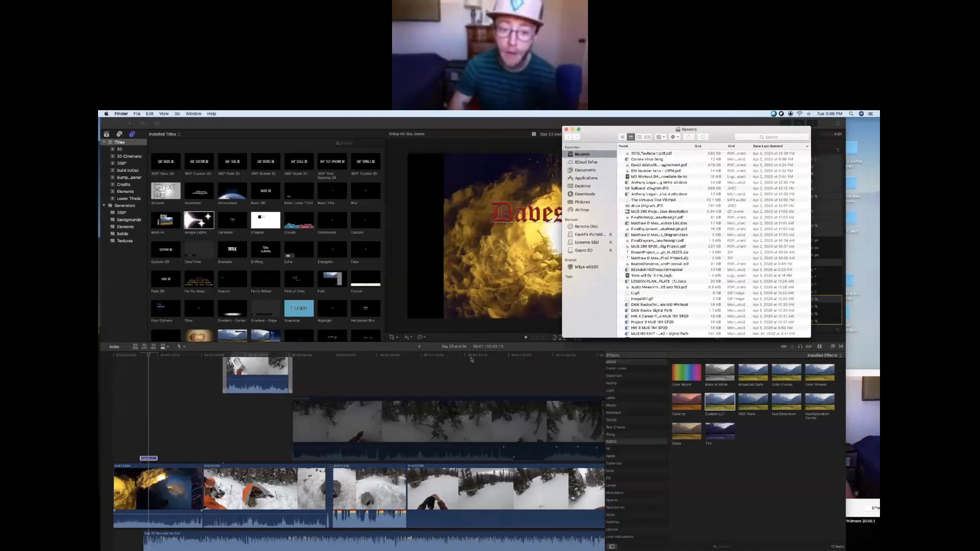
# Return to Final Cut Pro and speed up the last clip in the primary storyline to Fast 4x
pyautogui.click(459, 417)
pyautogui.click(457, 511)
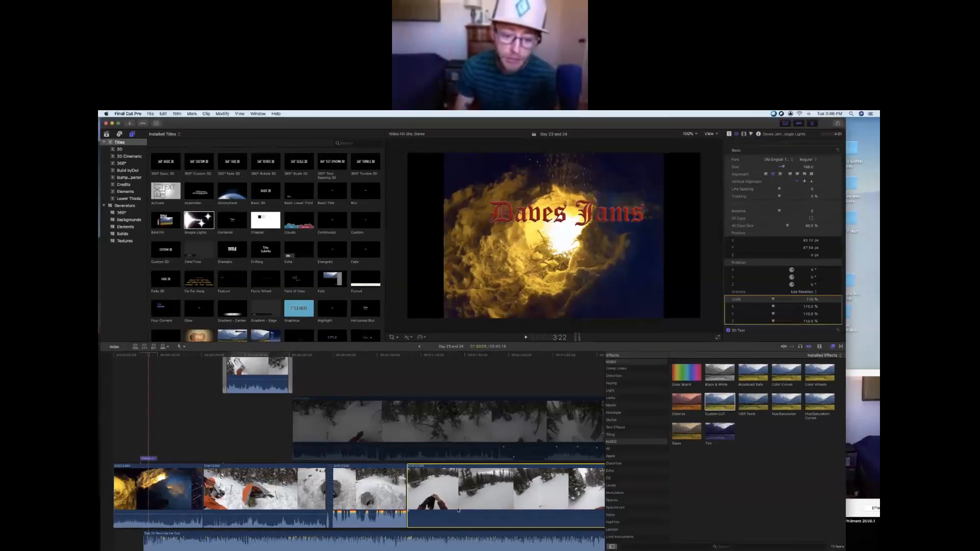
pyautogui.click(420, 338)
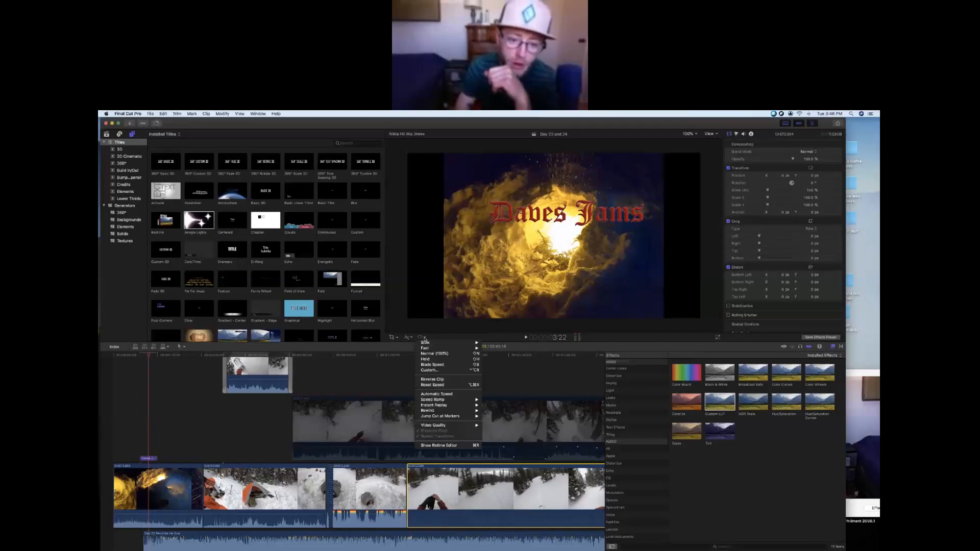
pyautogui.moveTo(428, 348)
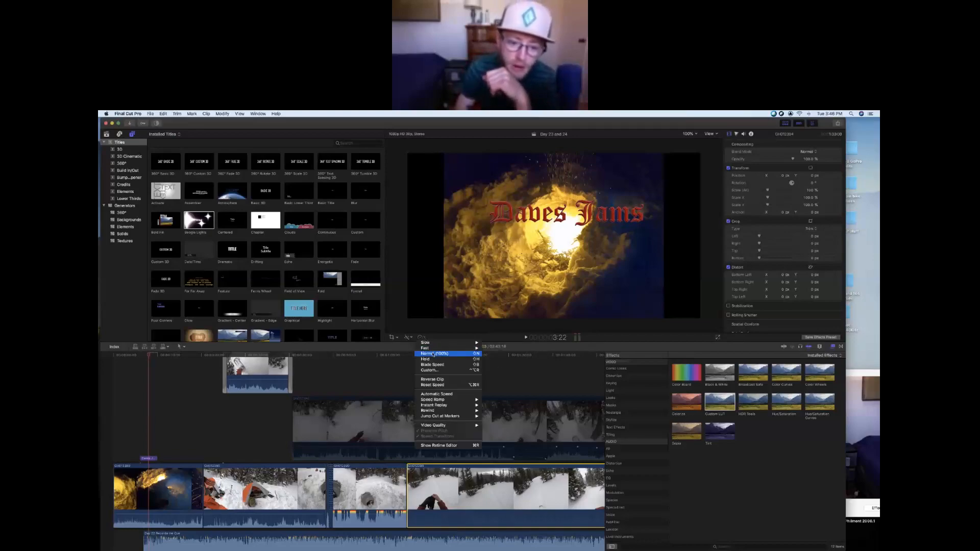
pyautogui.moveTo(452, 402)
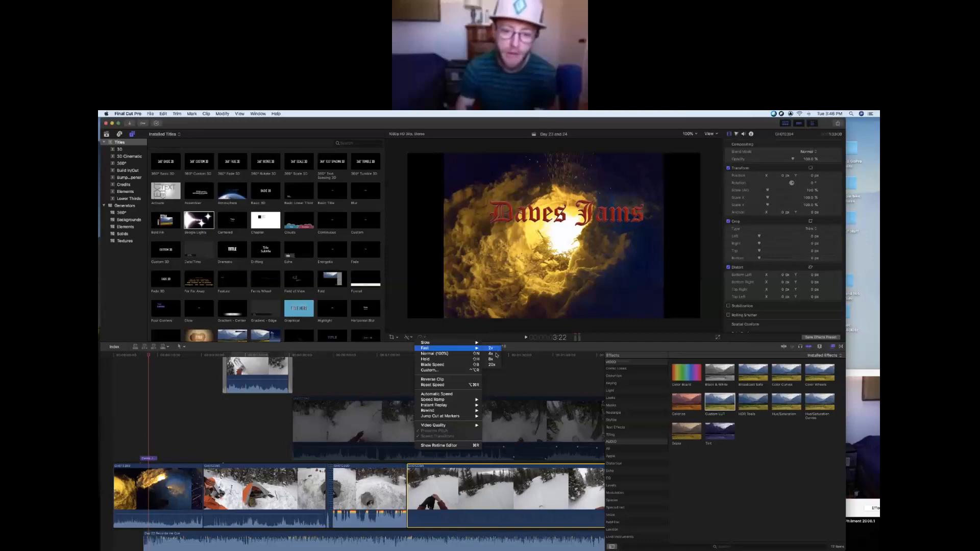
pyautogui.click(493, 354)
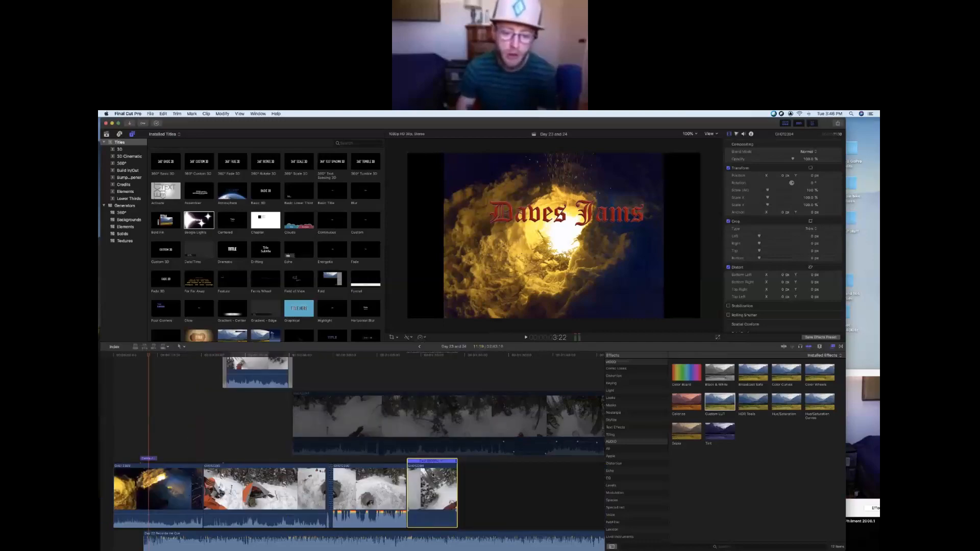
# Play back the sped-up clip from near its start, and select it to view its retiming options
pyautogui.click(411, 355)
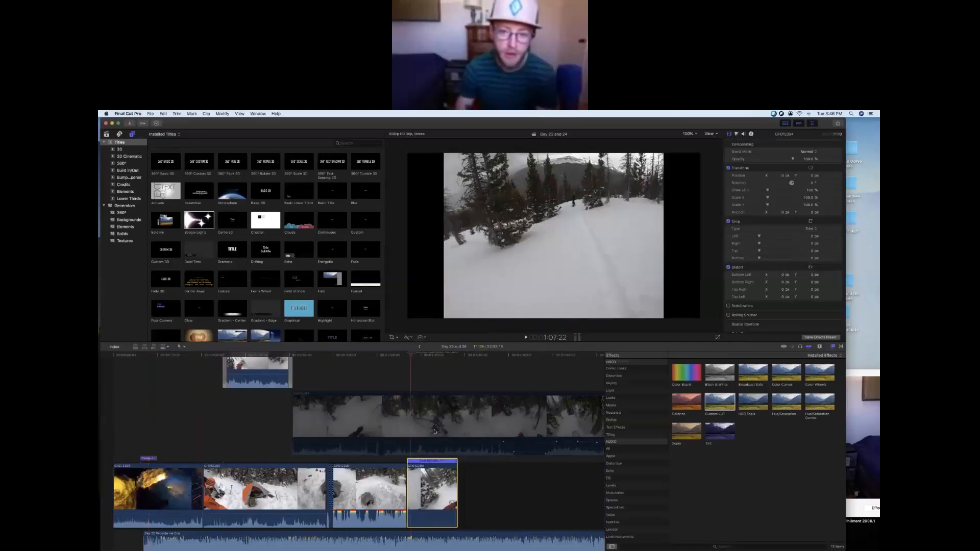
pyautogui.press('space')
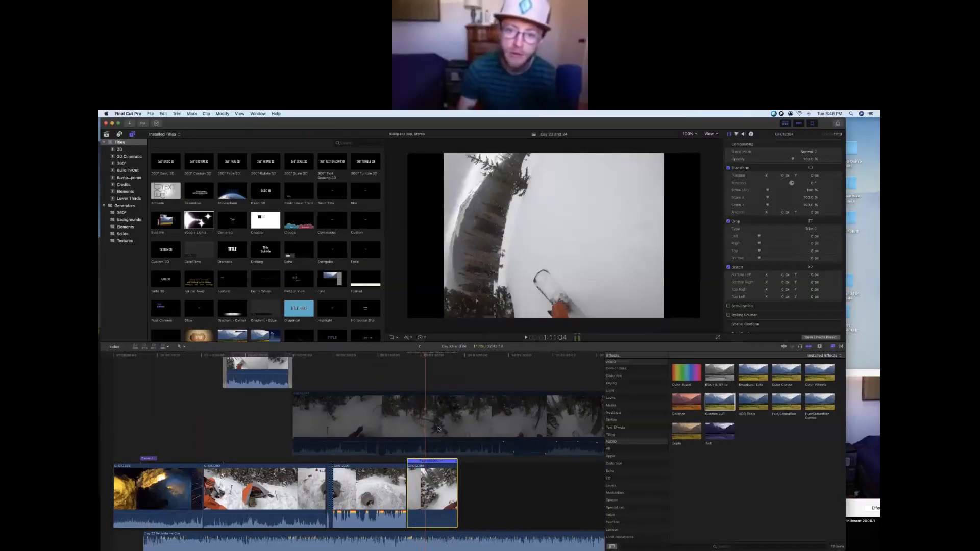
pyautogui.click(386, 491)
pyautogui.click(428, 490)
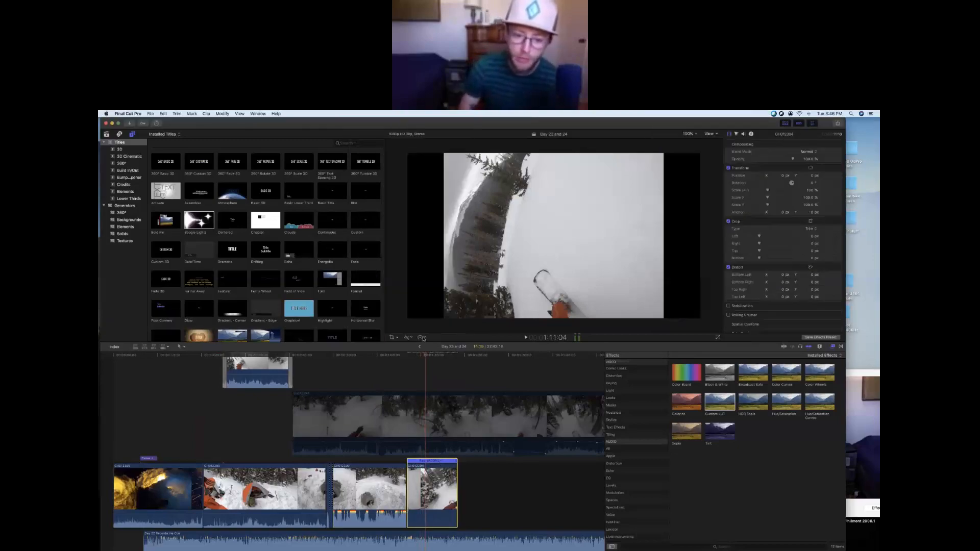
pyautogui.click(423, 339)
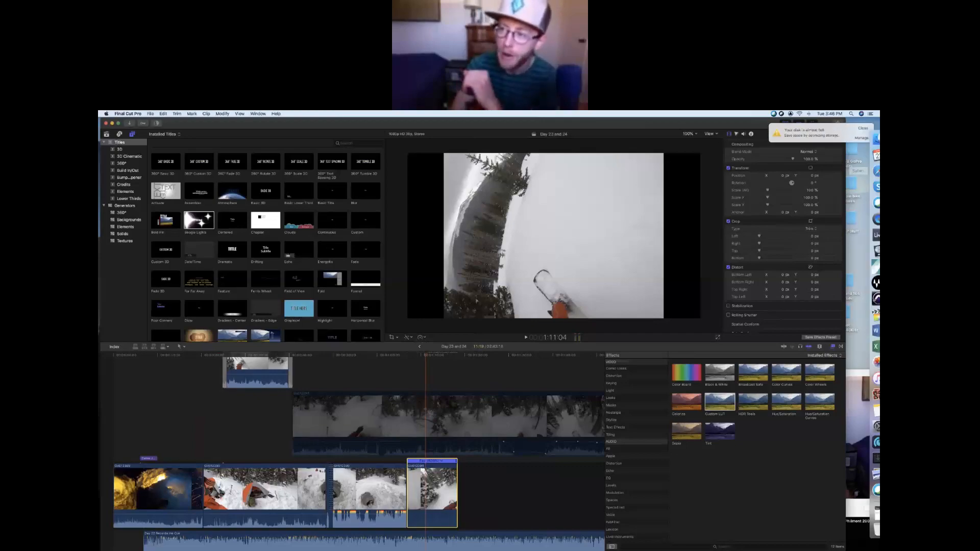
# Switch to Finder and browse the Desktop folder, moving the window up clear of the timeline
pyautogui.moveTo(878, 286)
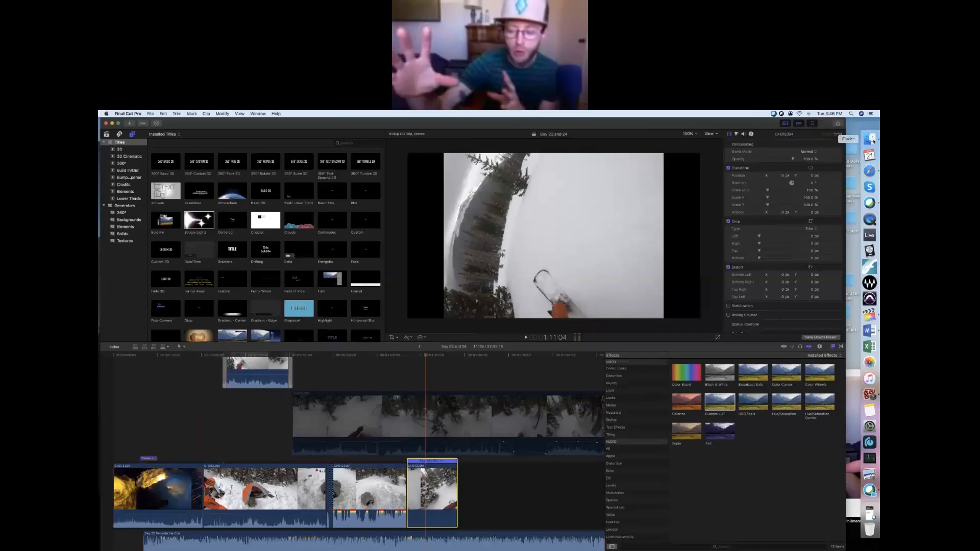
pyautogui.click(871, 139)
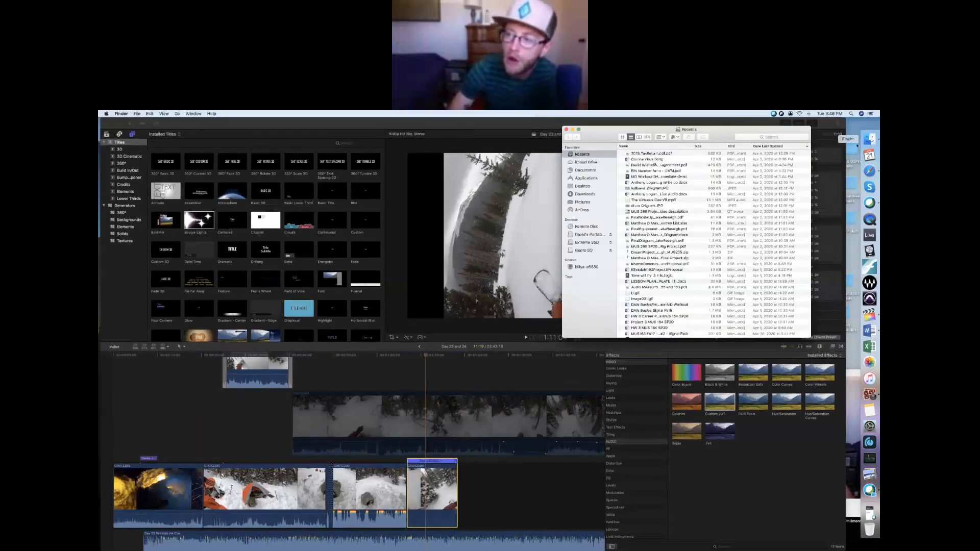
pyautogui.click(587, 170)
pyautogui.click(583, 186)
pyautogui.scroll(5, 648, 267)
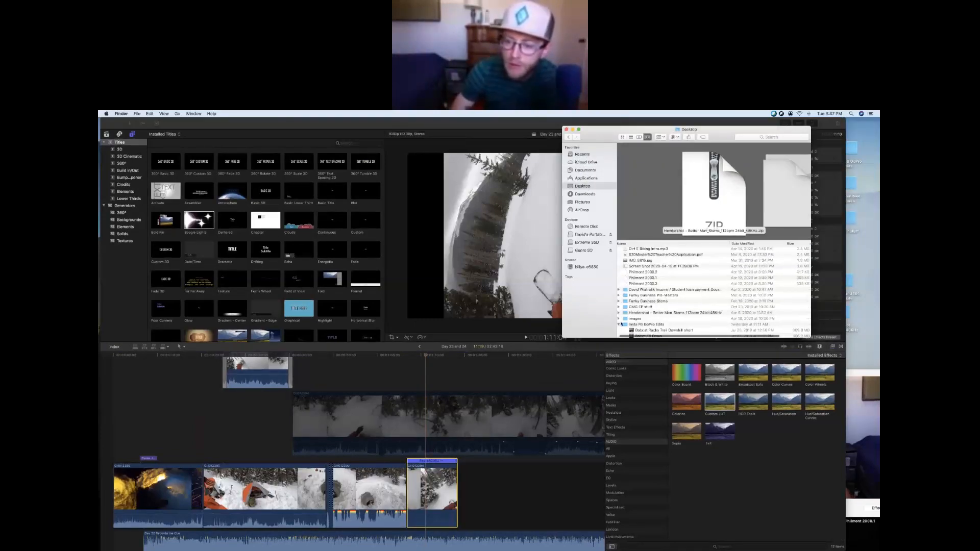
pyautogui.scroll(-10, 658, 306)
pyautogui.scroll(15, 667, 305)
pyautogui.moveTo(725, 129); pyautogui.dragTo(732, 121)
# Find the toilet paper PNG in the Desktop's images folder and add it as a connected clip above the sped-up last clip
pyautogui.click(646, 282)
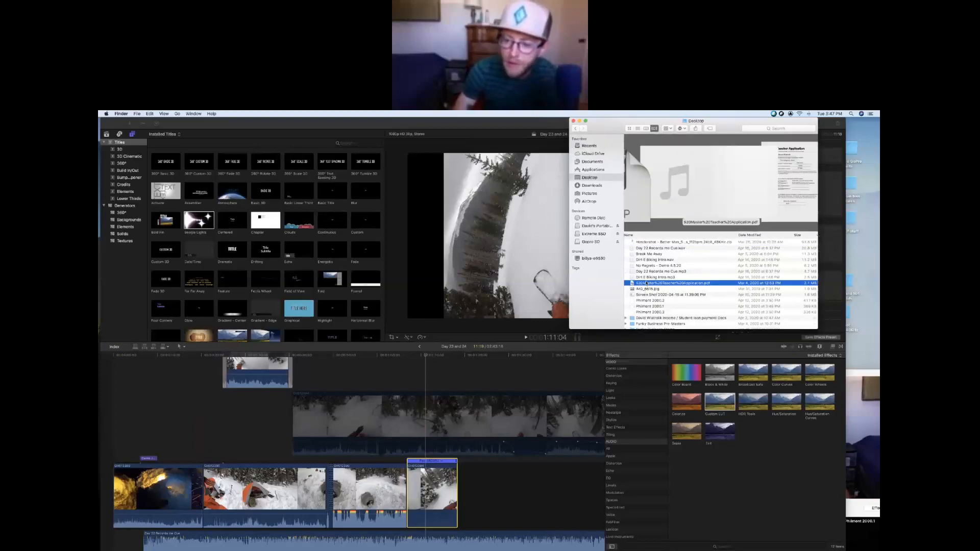
pyautogui.scroll(-10, 646, 283)
pyautogui.scroll(2, 643, 283)
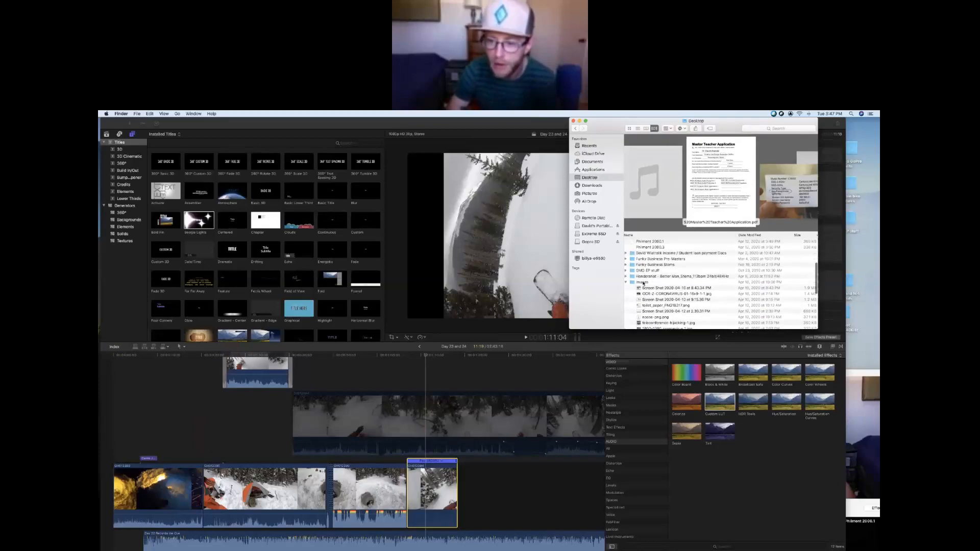
pyautogui.click(645, 283)
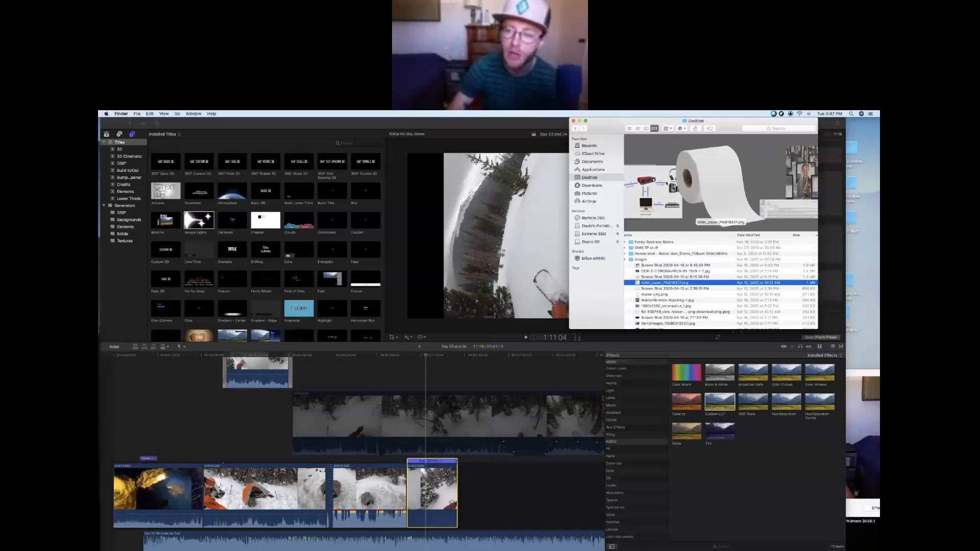
pyautogui.moveTo(707, 174); pyautogui.dragTo(417, 375)
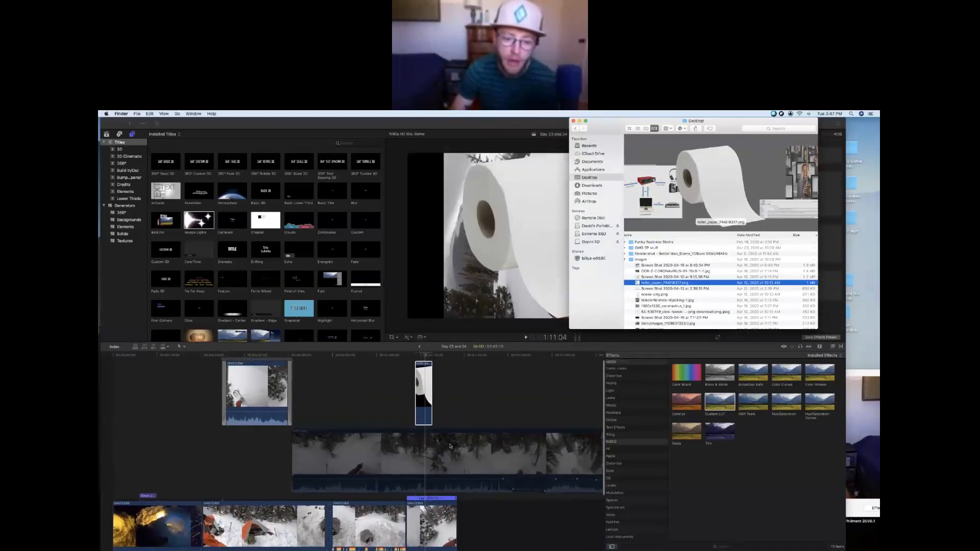
# Return to Final Cut Pro and play back the section with the toilet paper image overlay
pyautogui.click(450, 446)
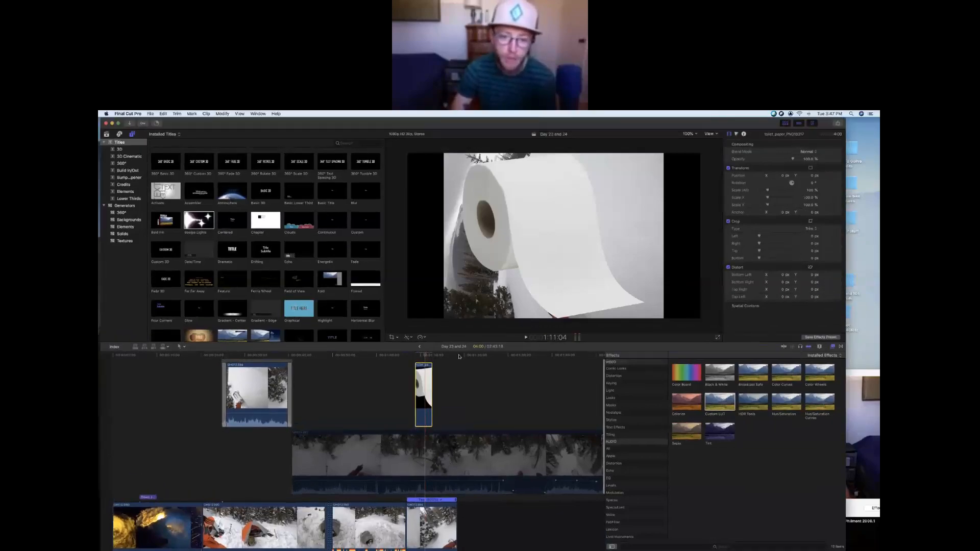
pyautogui.click(399, 356)
pyautogui.press('space')
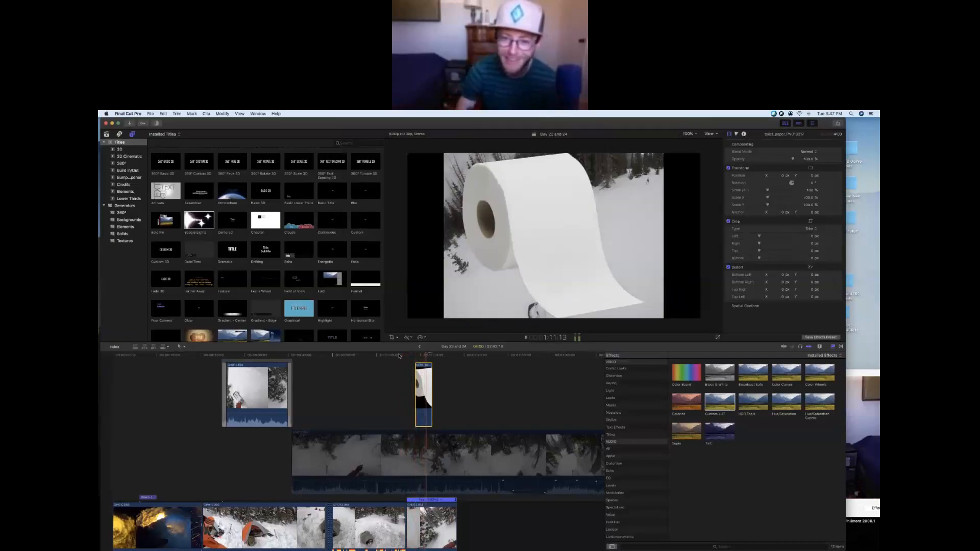
pyautogui.press('space')
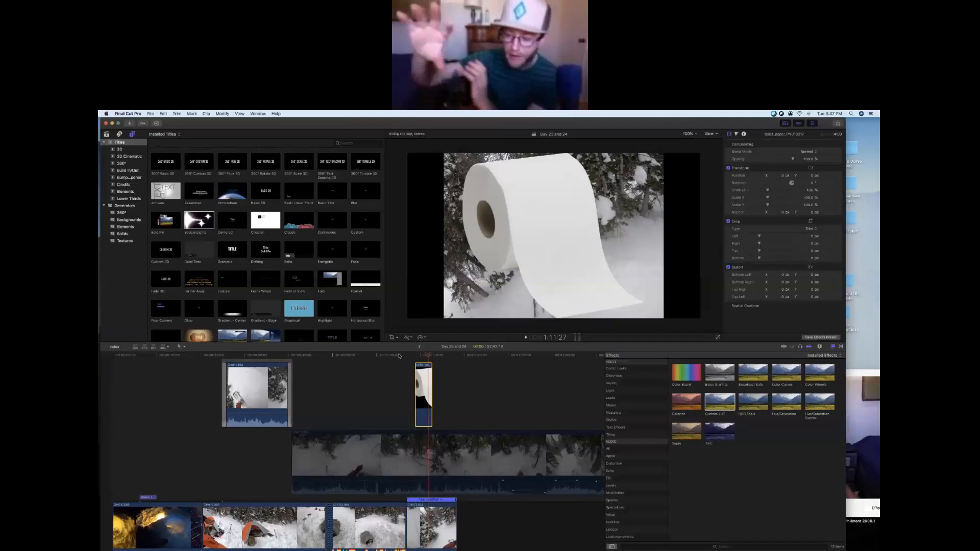
# Add the coronavirus pharmacy JPG from Finder's images folder as a connected clip at about 52 seconds, above the third storyline clip
pyautogui.click(870, 139)
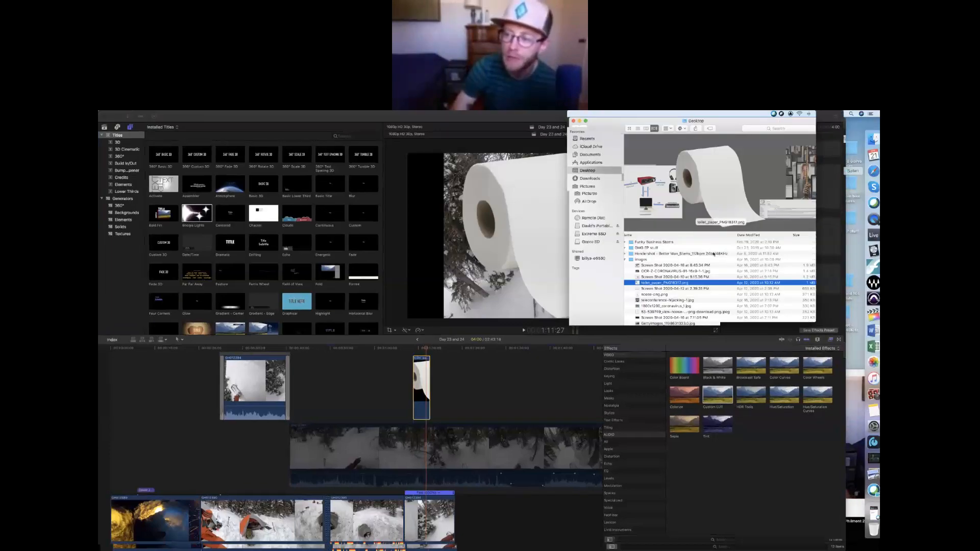
pyautogui.click(665, 270)
pyautogui.moveTo(664, 266); pyautogui.dragTo(443, 416)
pyautogui.moveTo(341, 392); pyautogui.dragTo(341, 391)
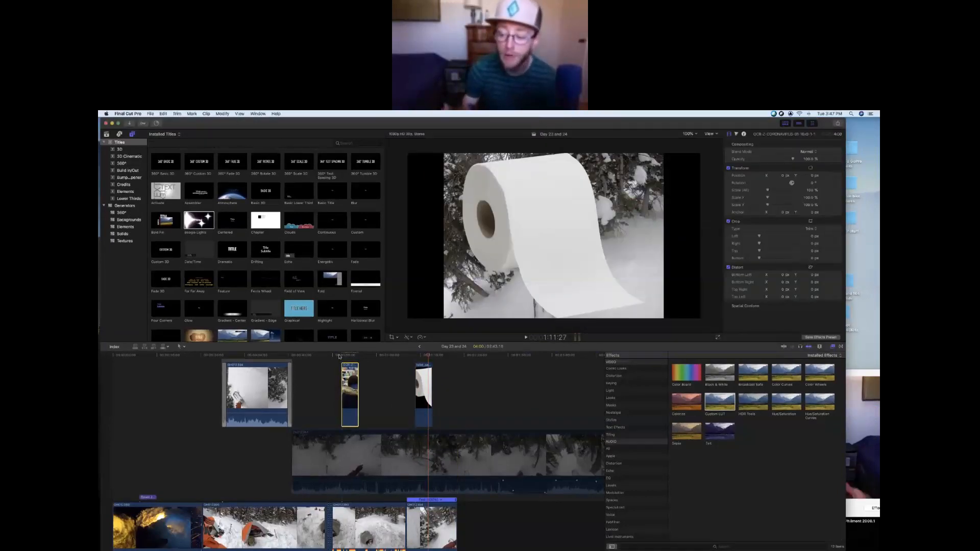
# Play back the timeline from the start of the pharmacy image and park the playhead on it
pyautogui.click(339, 355)
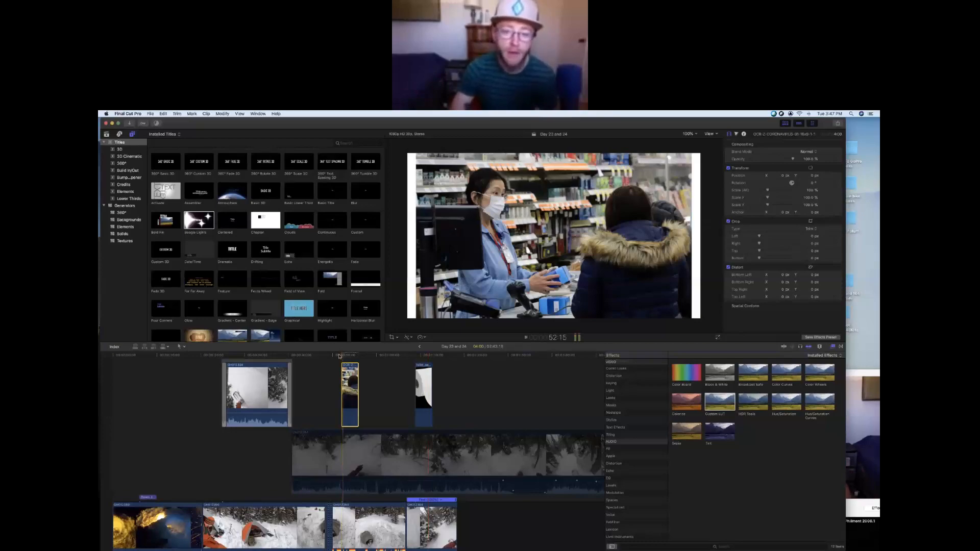
pyautogui.press('space')
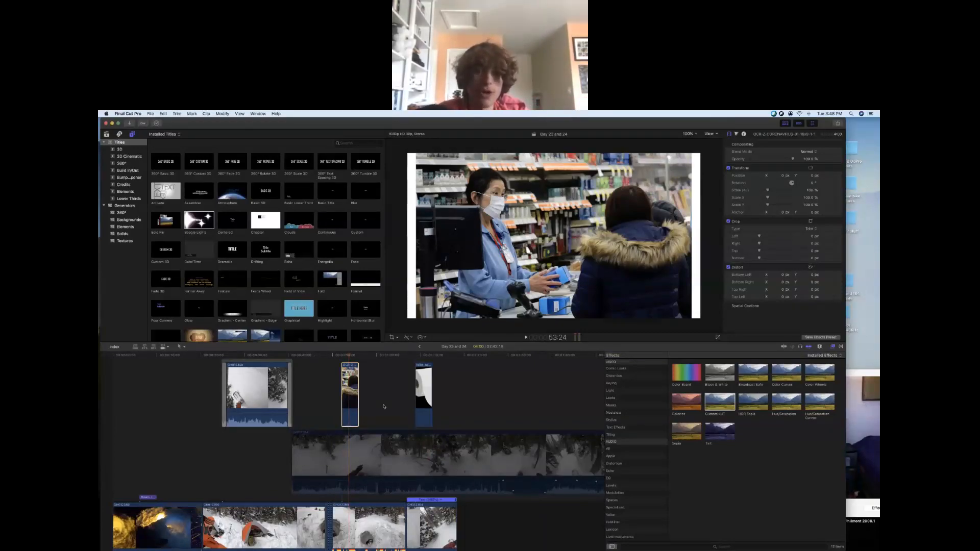
pyautogui.click(349, 356)
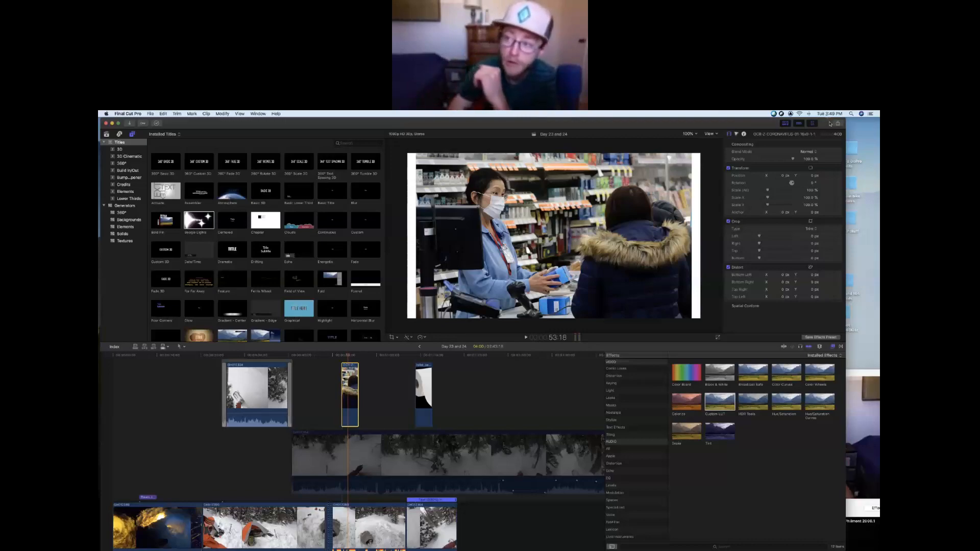
# Open the Master File share settings, try the title "Day 23 and 24 Snowboarding", and cancel the export
pyautogui.moveTo(702, 123); pyautogui.dragTo(706, 123)
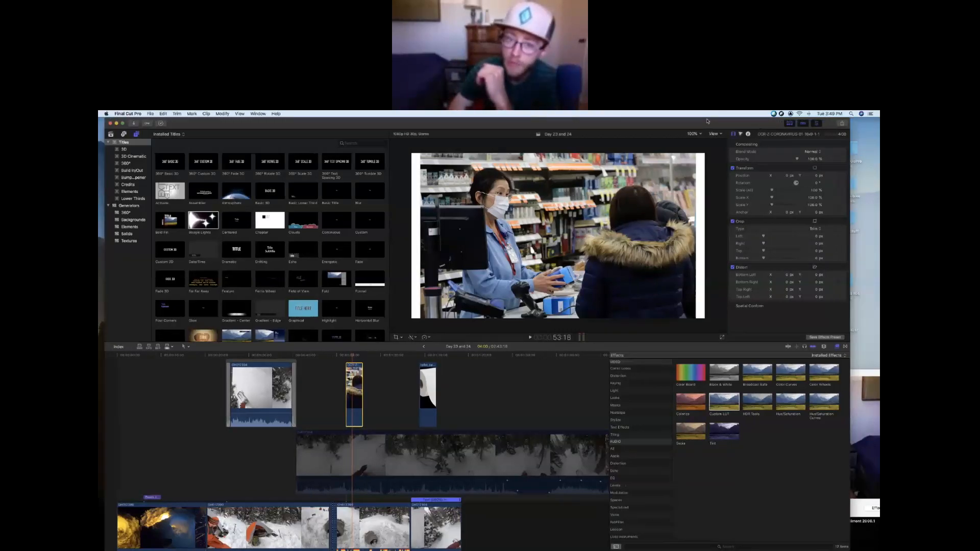
pyautogui.click(844, 125)
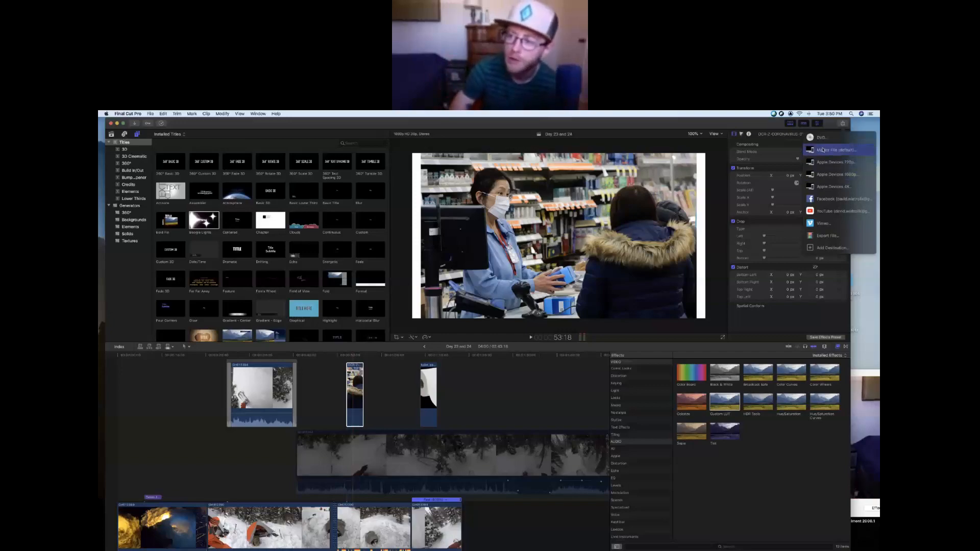
pyautogui.click(823, 150)
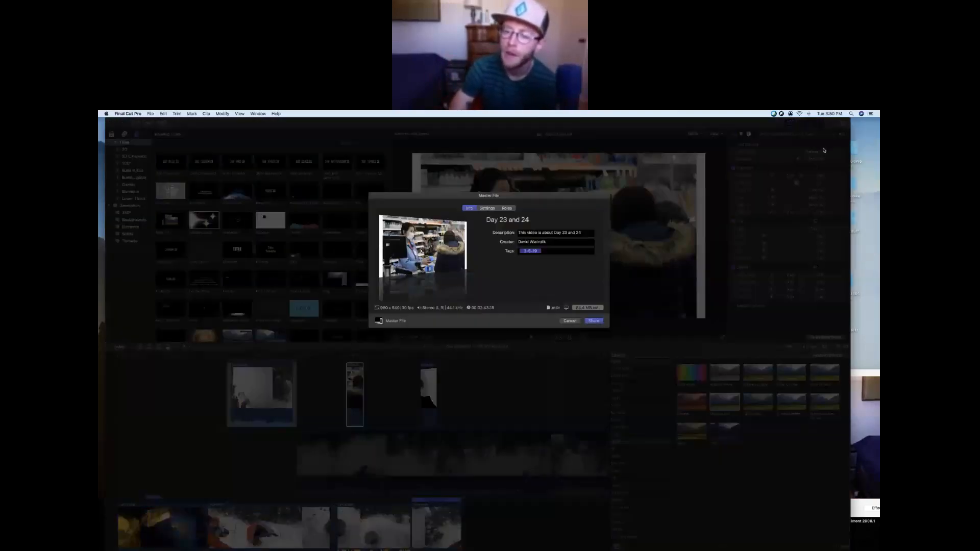
pyautogui.moveTo(389, 306); pyautogui.dragTo(385, 312)
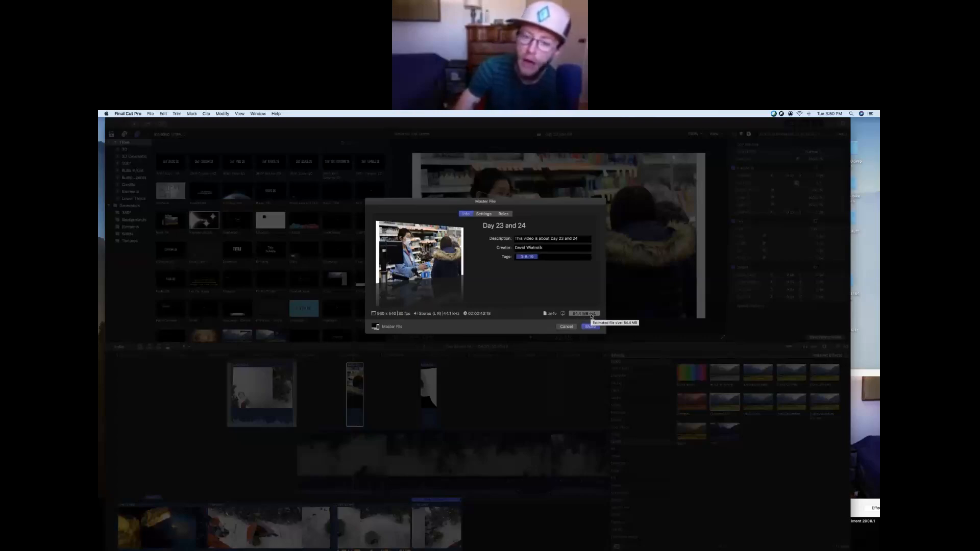
pyautogui.click(531, 225)
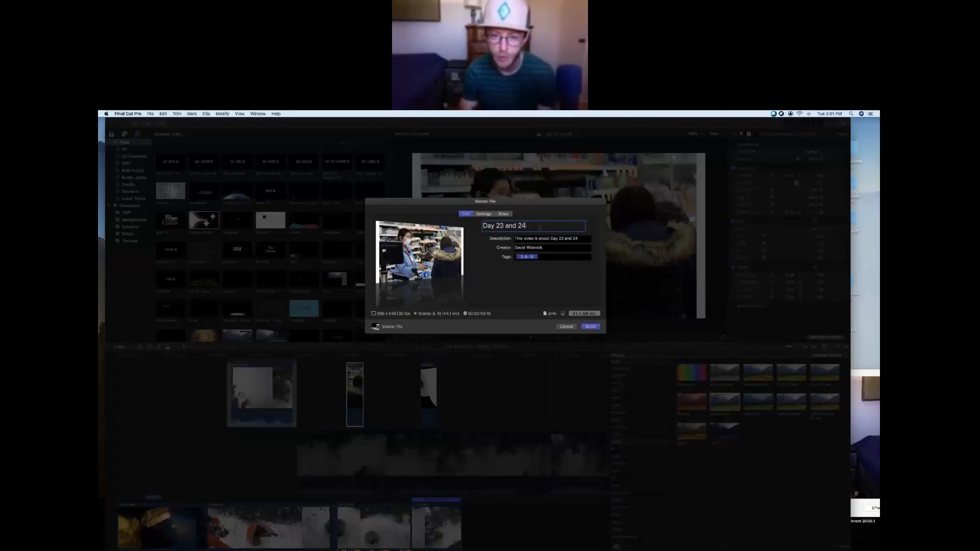
pyautogui.write('Snowboarding')
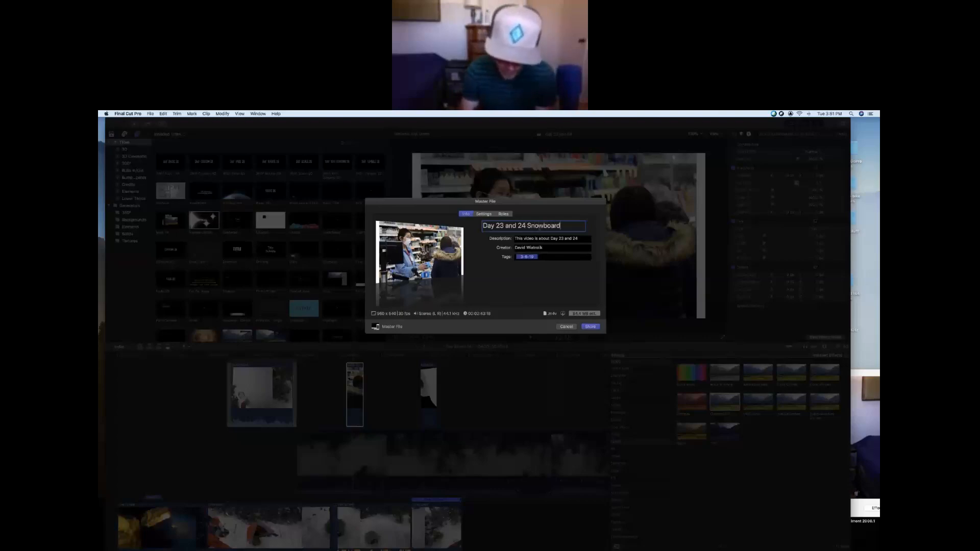
pyautogui.click(547, 248)
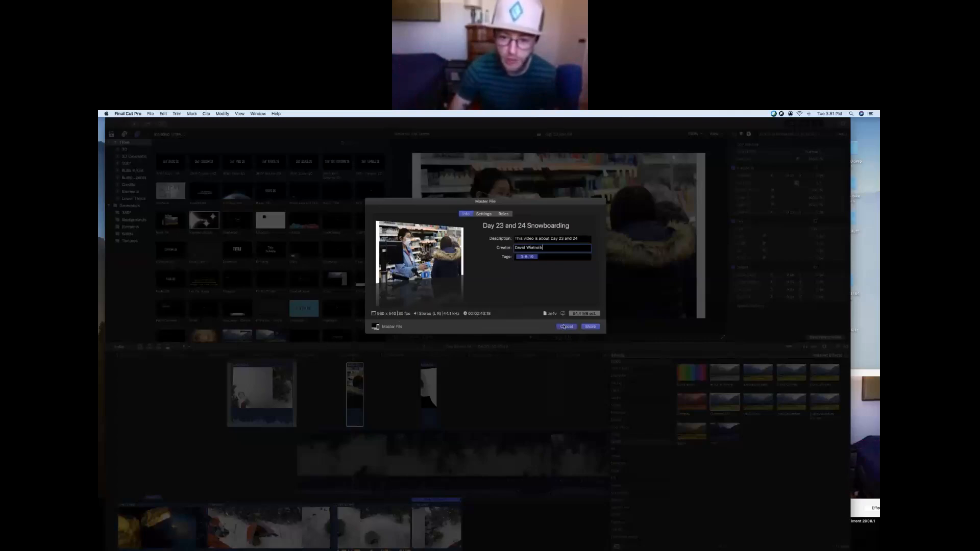
pyautogui.press('Escape')
# Trim the end of the long dimmed connected clip back to the end of the primary storyline
pyautogui.hscroll(10, 488, 438)
pyautogui.click(419, 461)
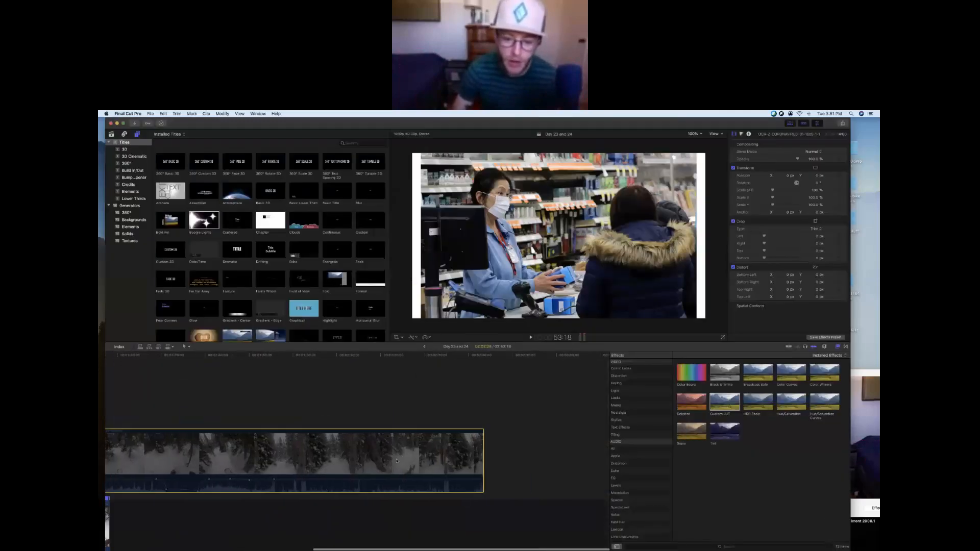
pyautogui.hscroll(-5, 419, 461)
pyautogui.hscroll(5, 510, 456)
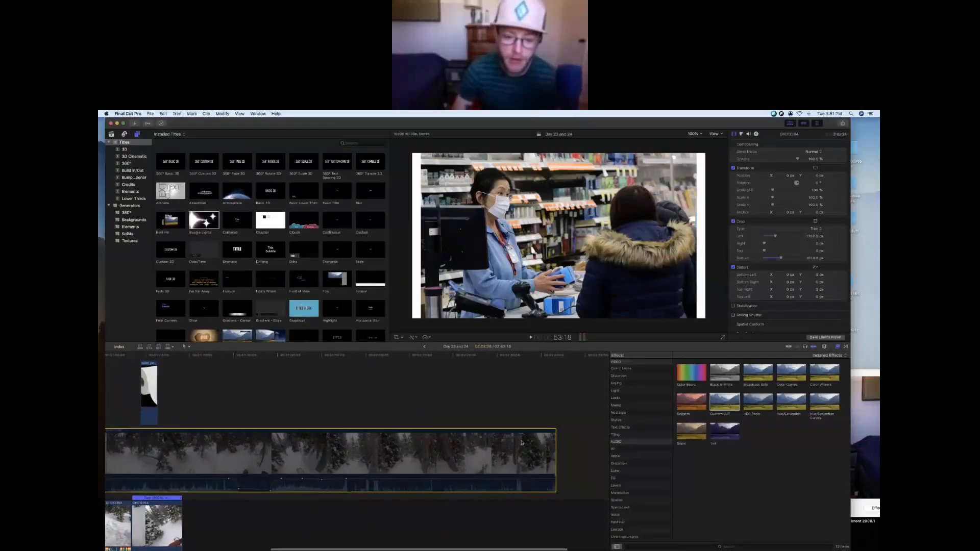
pyautogui.moveTo(548, 452); pyautogui.dragTo(196, 452)
pyautogui.hscroll(-6, 470, 359)
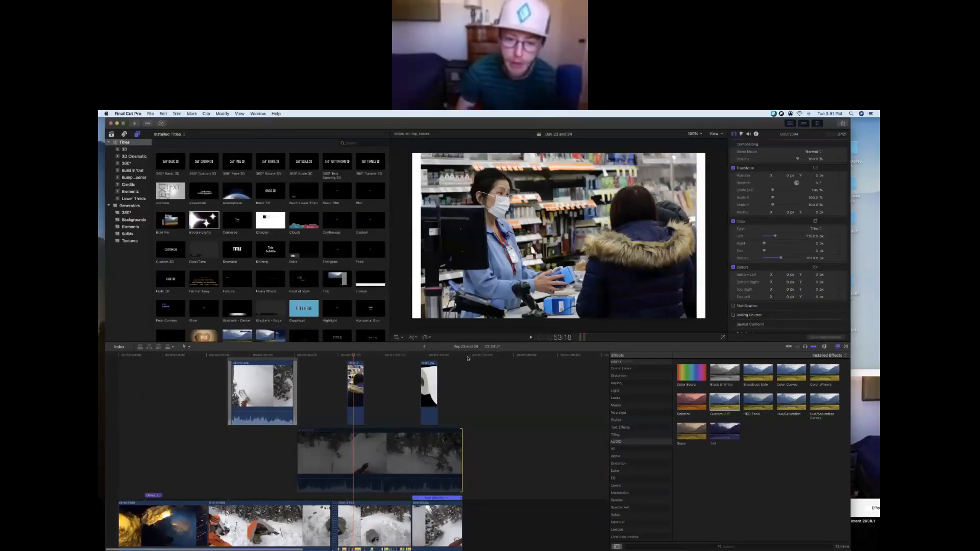
# Review the project's duration in the Master File share settings and cancel without exporting
pyautogui.click(432, 443)
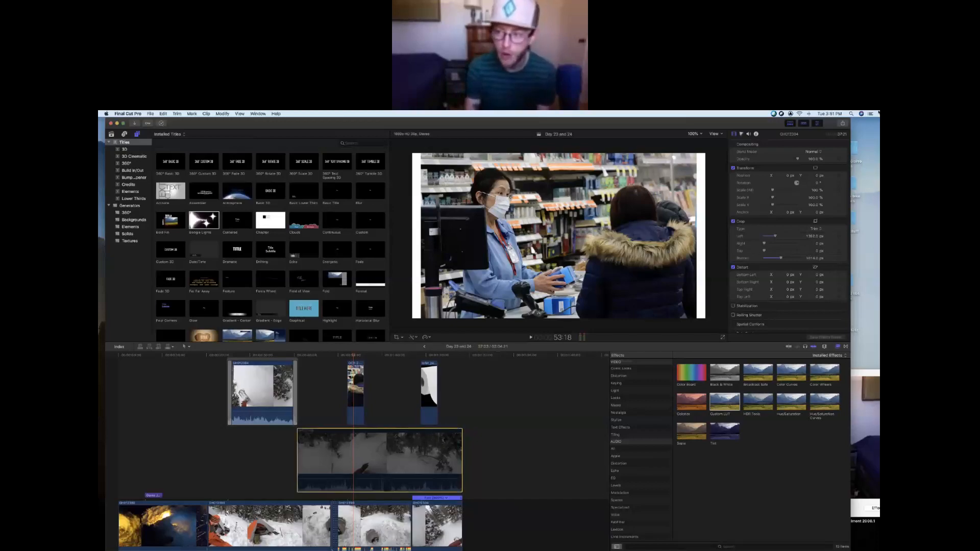
pyautogui.click(842, 126)
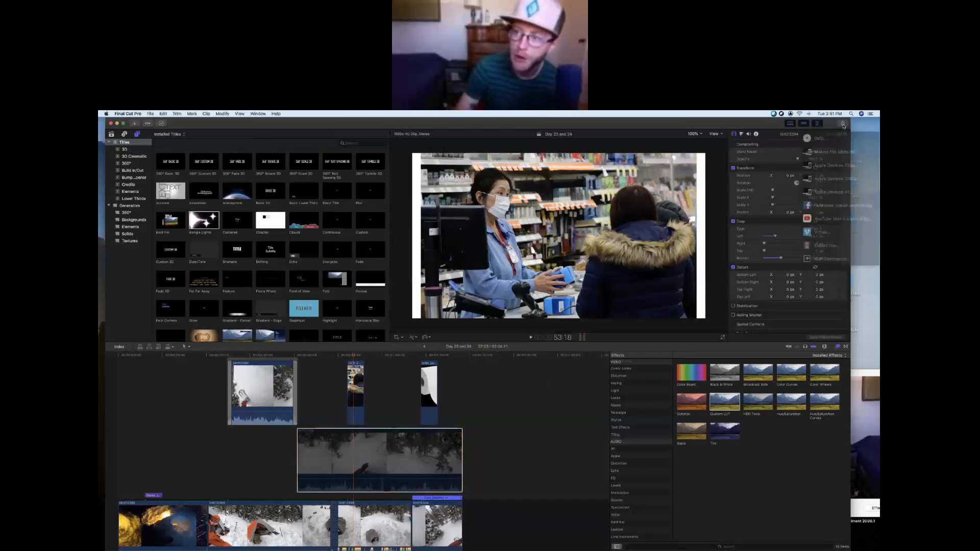
pyautogui.click(816, 151)
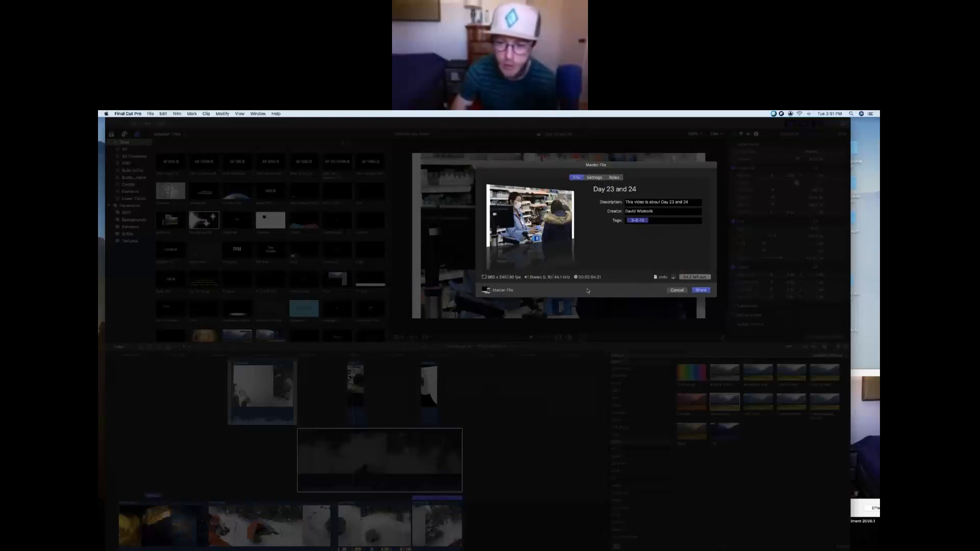
pyautogui.press('Escape')
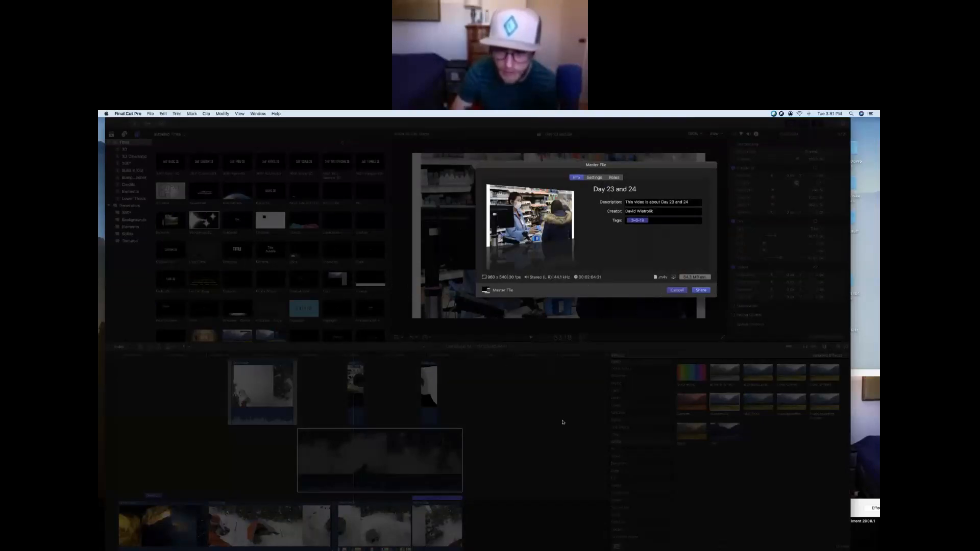
# Trim the end of the music clip below the storyline to just past the last video clip
pyautogui.click(486, 451)
pyautogui.scroll(-4, 499, 456)
pyautogui.hscroll(12, 500, 457)
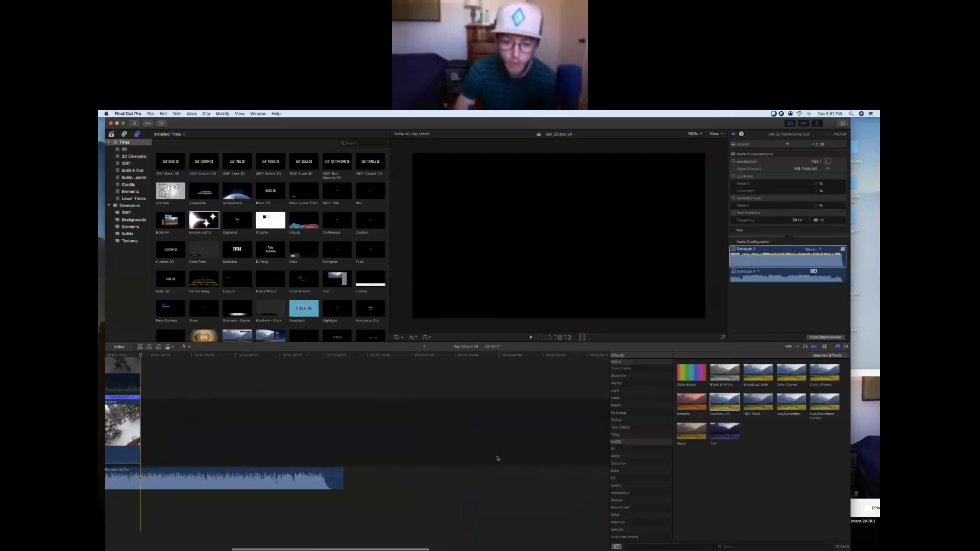
pyautogui.hscroll(-10, 498, 461)
pyautogui.scroll(1, 460, 480)
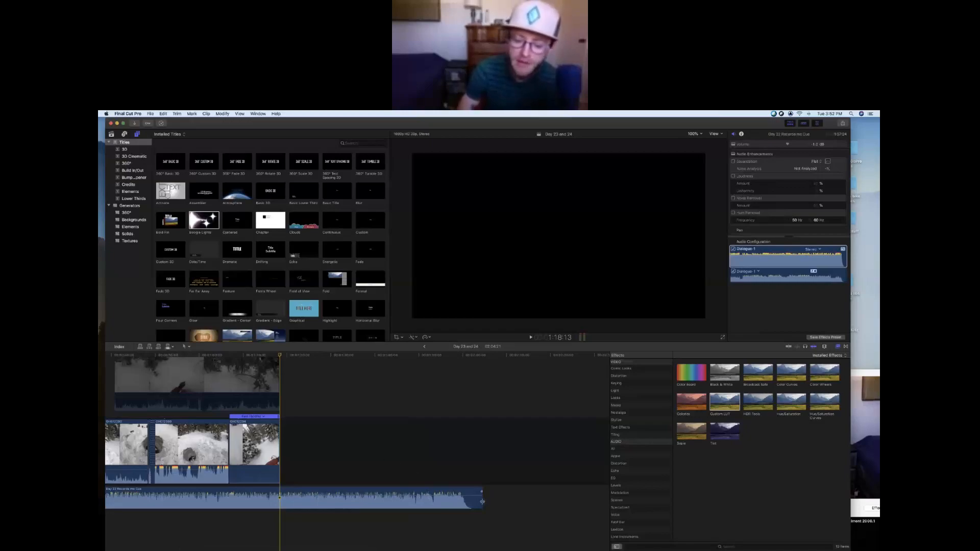
pyautogui.moveTo(482, 501); pyautogui.dragTo(285, 492)
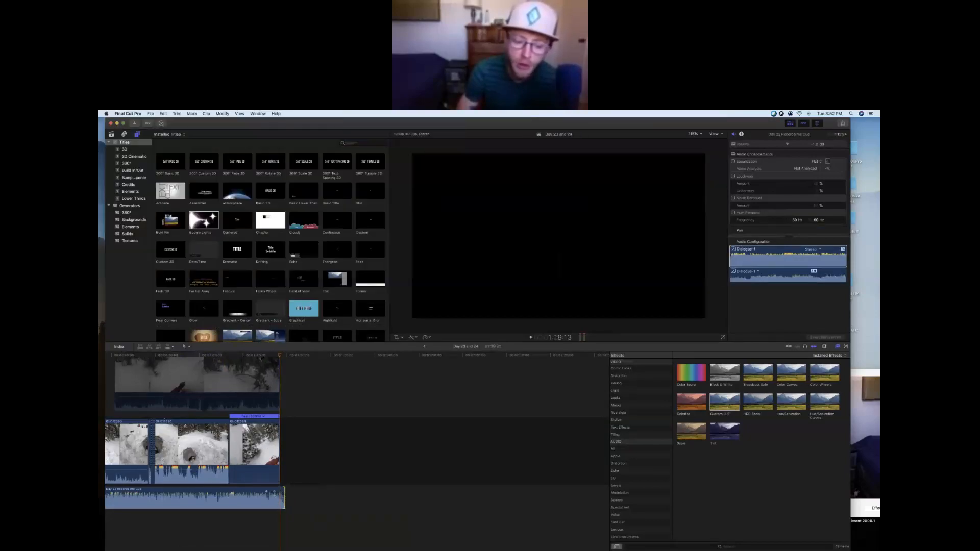
pyautogui.hscroll(-10, 488, 537)
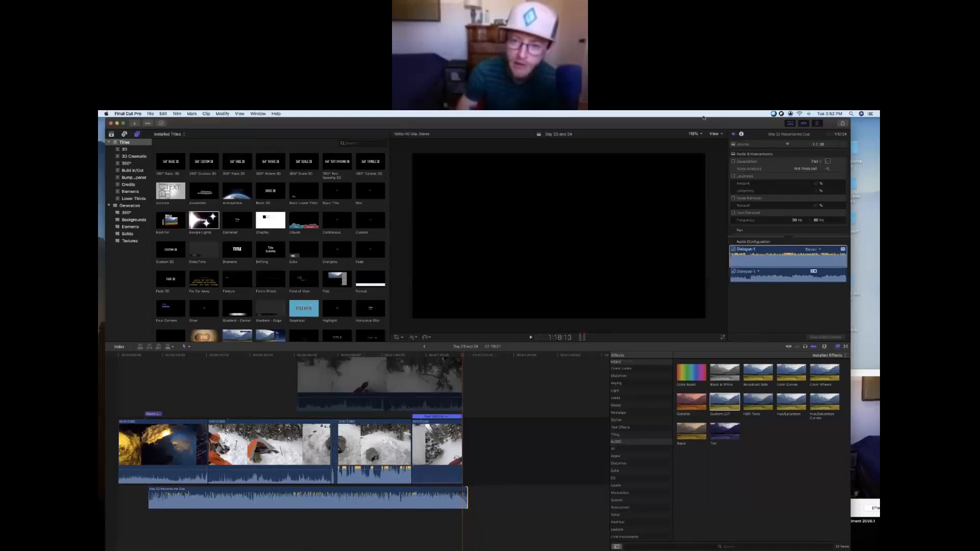
# Open the Master File share dialog for the project and show its format and codec settings
pyautogui.click(843, 124)
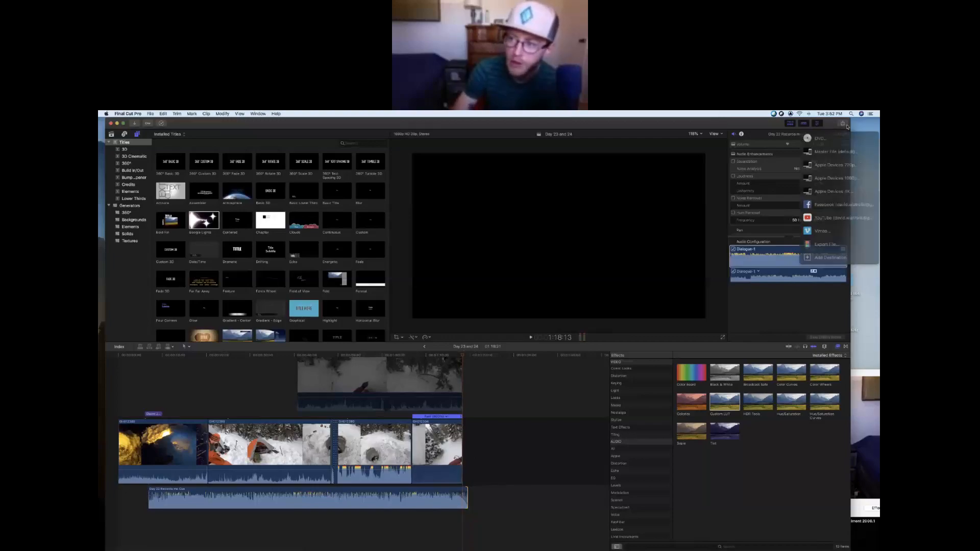
pyautogui.click(833, 149)
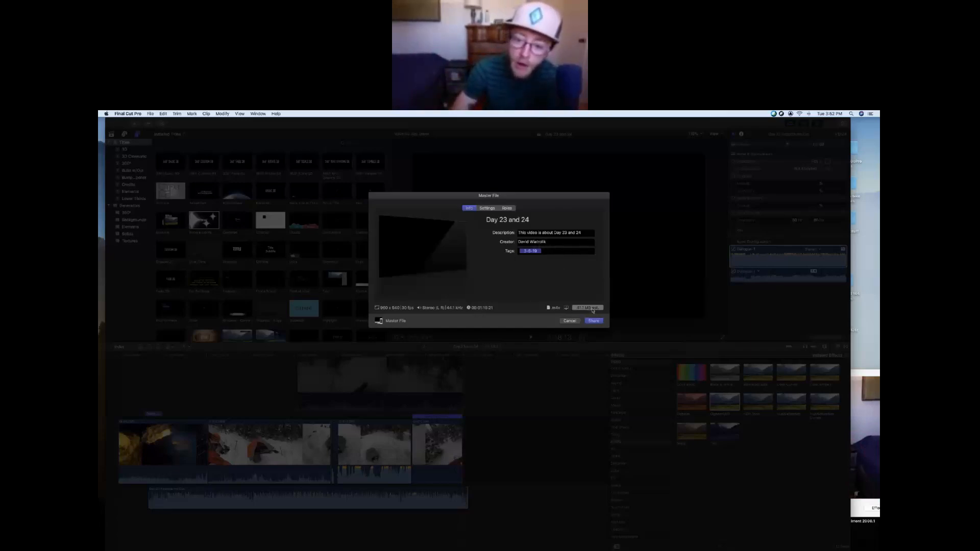
pyautogui.click(487, 209)
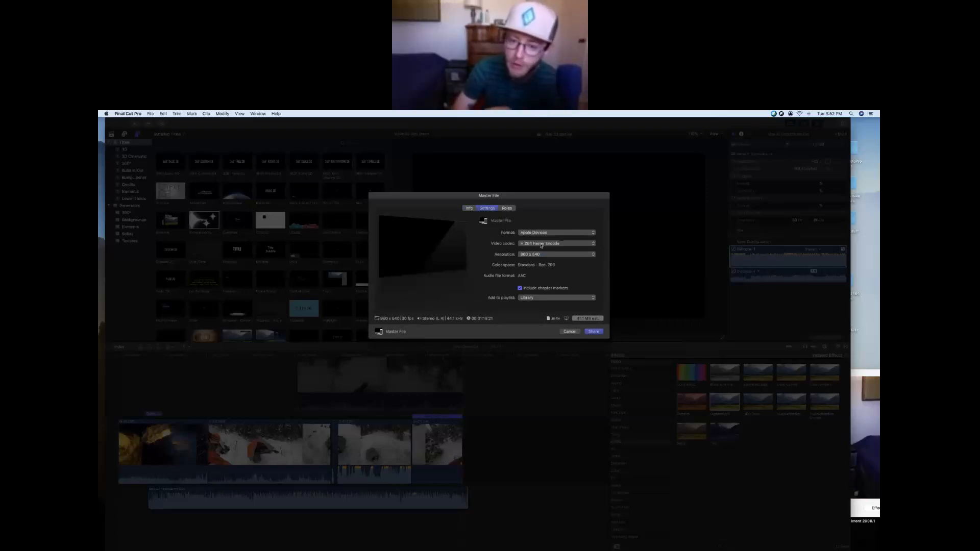
# Set the export's video codec to H.264 Better Quality and its resolution to 1920 x 1080
pyautogui.click(524, 245)
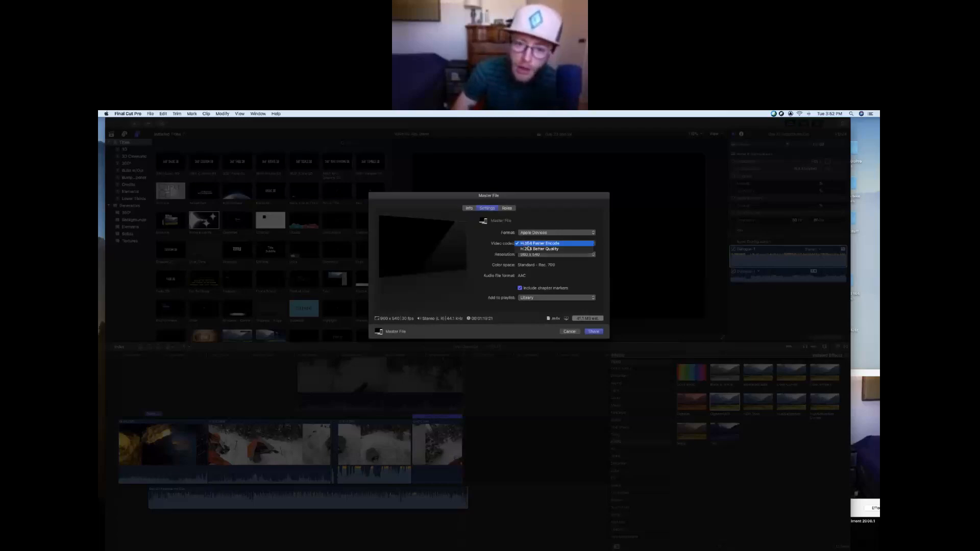
pyautogui.click(536, 252)
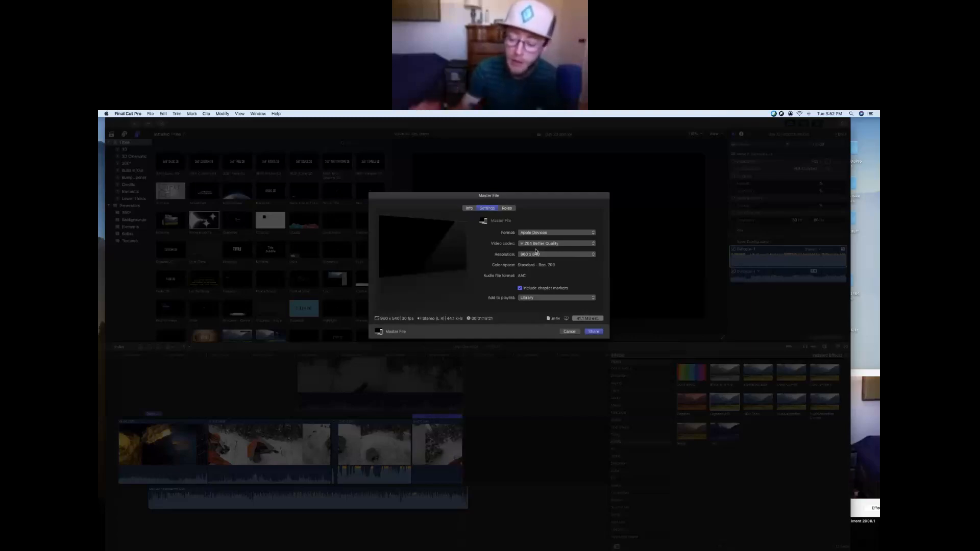
pyautogui.click(535, 253)
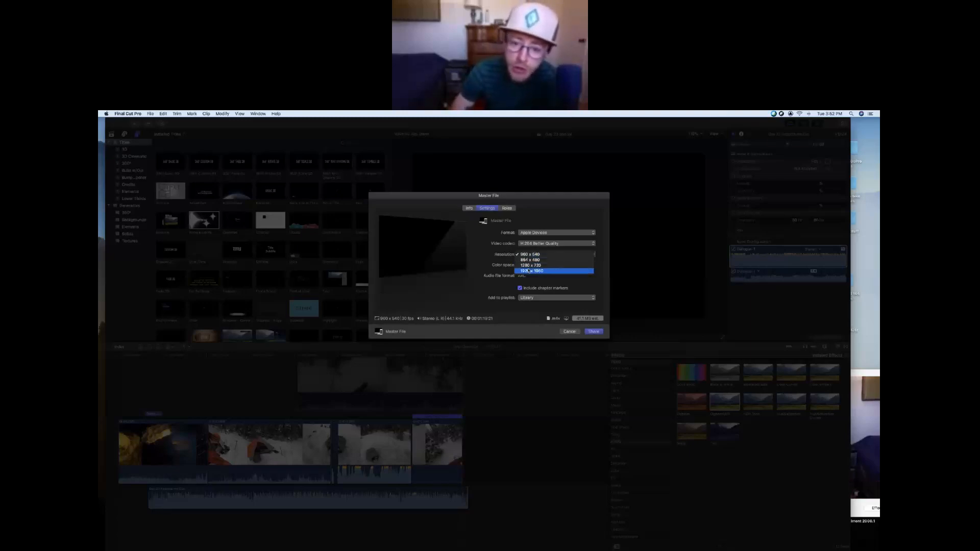
pyautogui.click(528, 270)
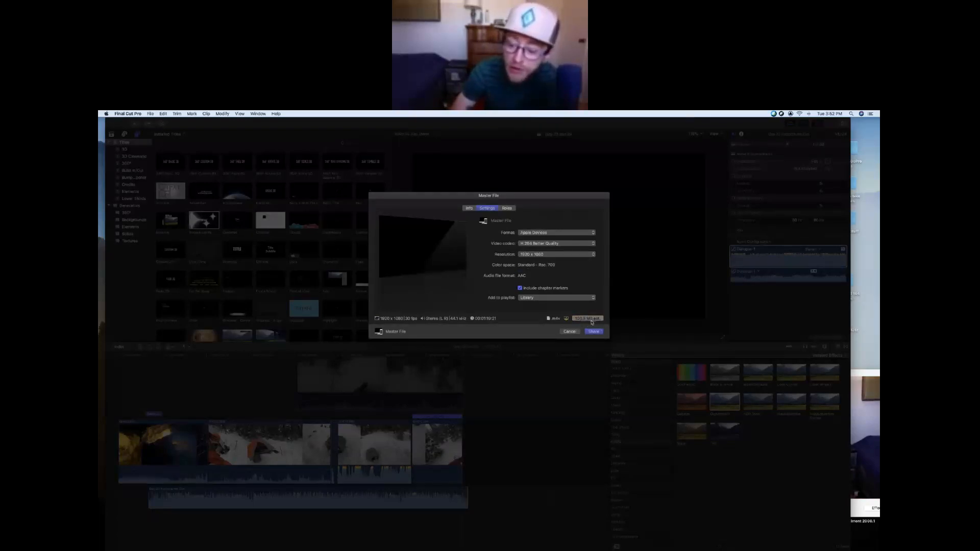
# Review the playlist options, and set the video codec to H.264 Faster Encode and the resolution to 960 x 540
pyautogui.click(543, 299)
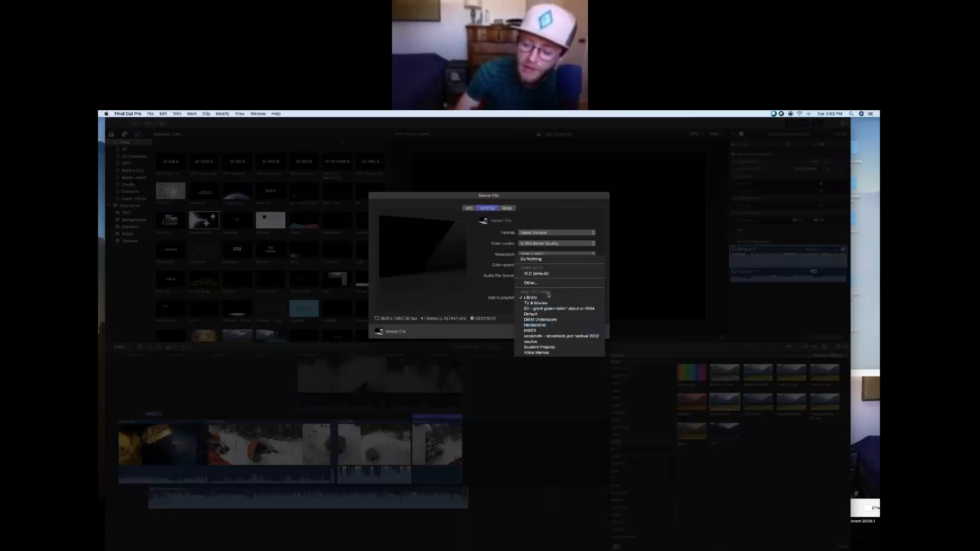
pyautogui.click(475, 291)
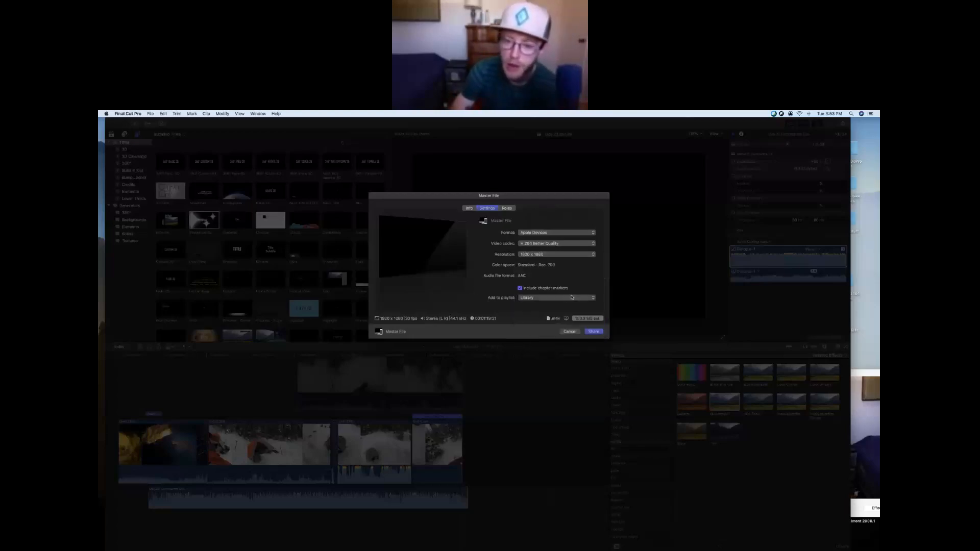
pyautogui.click(556, 244)
pyautogui.click(548, 256)
pyautogui.click(547, 255)
pyautogui.click(542, 238)
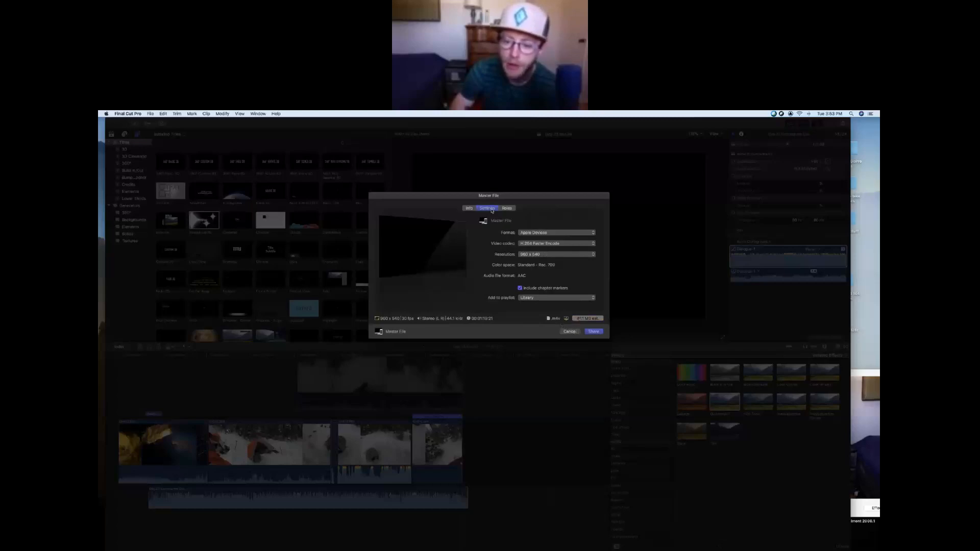
# Title the export "Demo Day 23 and 24" and share the master file with the Apple Devices format
pyautogui.click(470, 208)
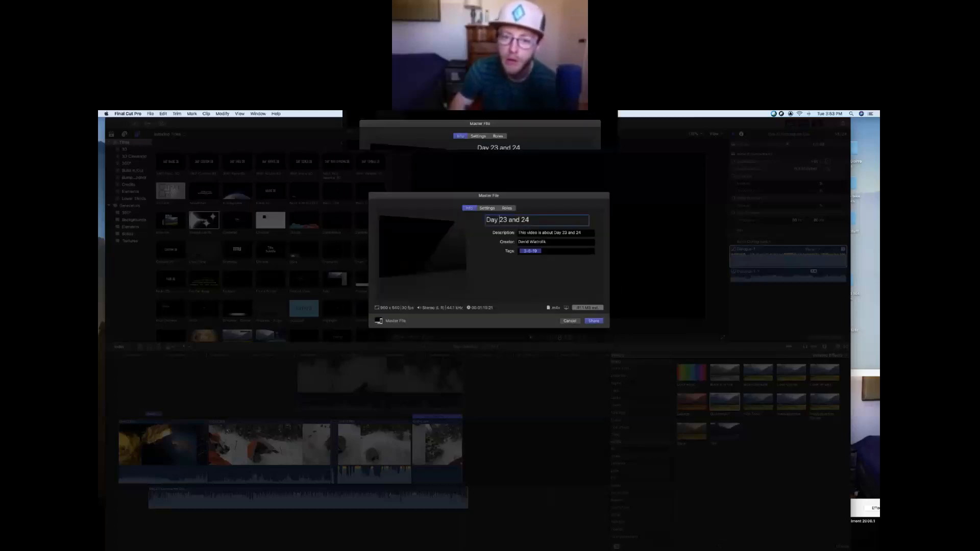
pyautogui.write('Demo')
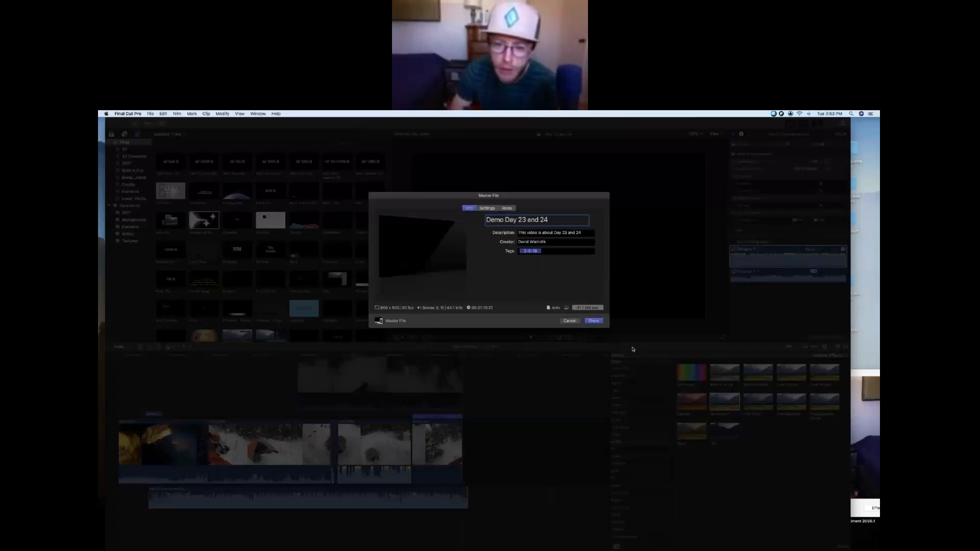
pyautogui.click(487, 208)
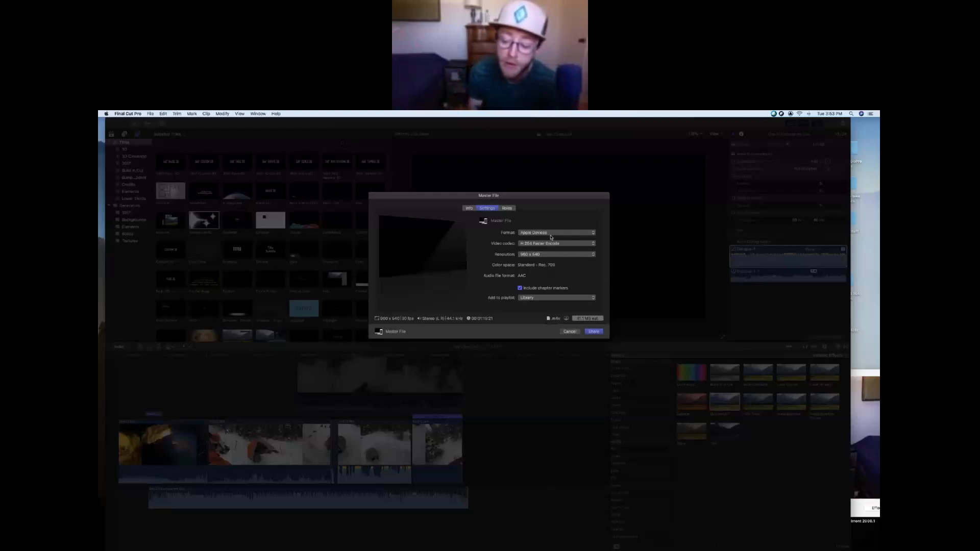
pyautogui.click(590, 331)
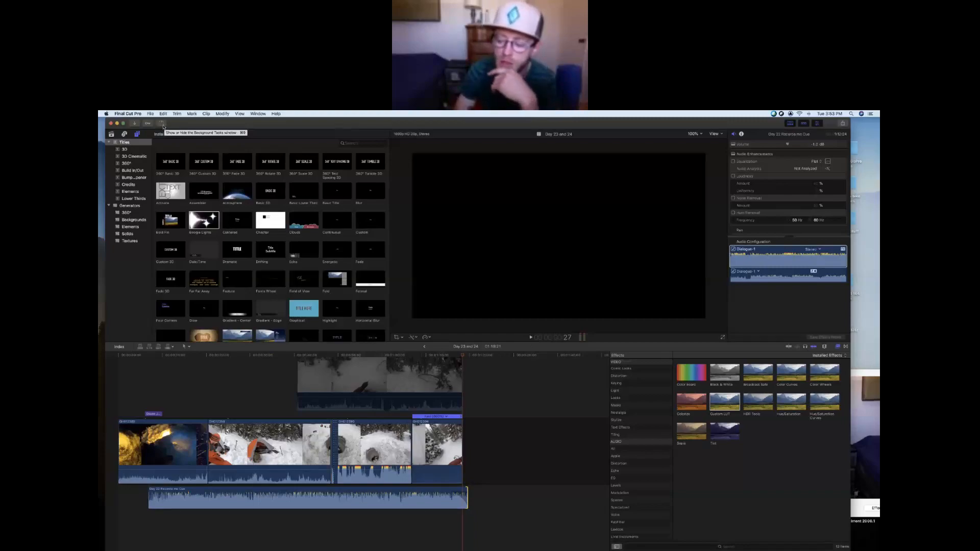
# Switch to iTunes and show the Home Videos in its Movies library
pyautogui.moveTo(203, 123); pyautogui.dragTo(202, 123)
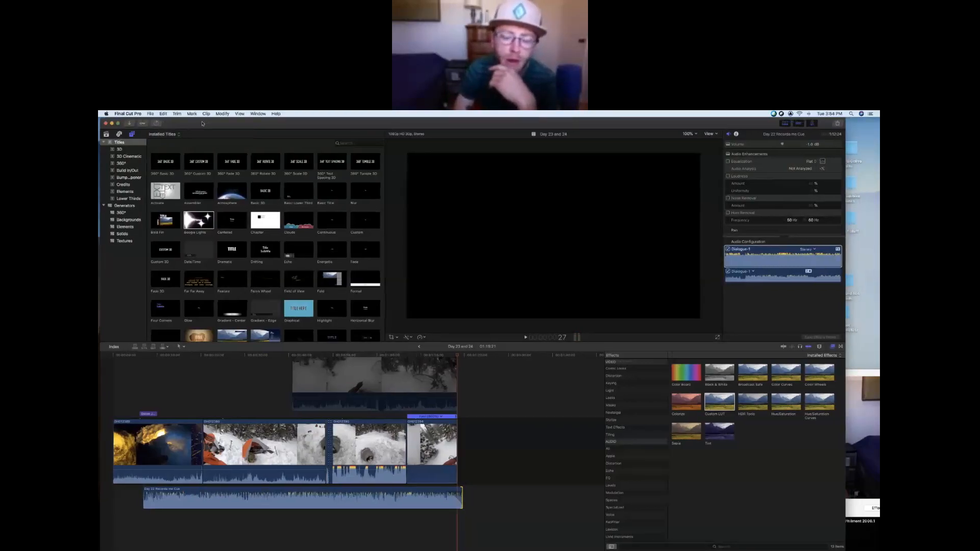
pyautogui.moveTo(869, 232)
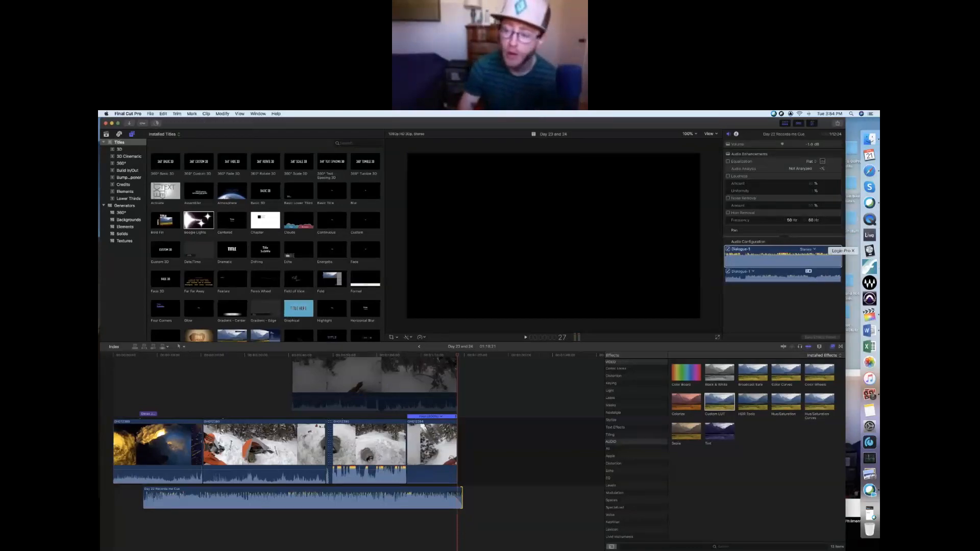
pyautogui.click(870, 378)
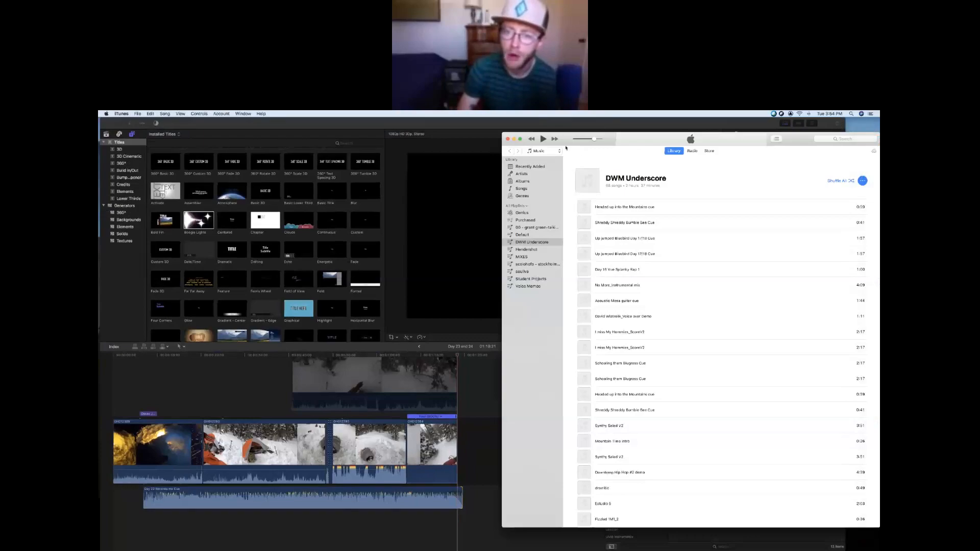
pyautogui.moveTo(567, 148); pyautogui.dragTo(487, 136)
pyautogui.click(473, 139)
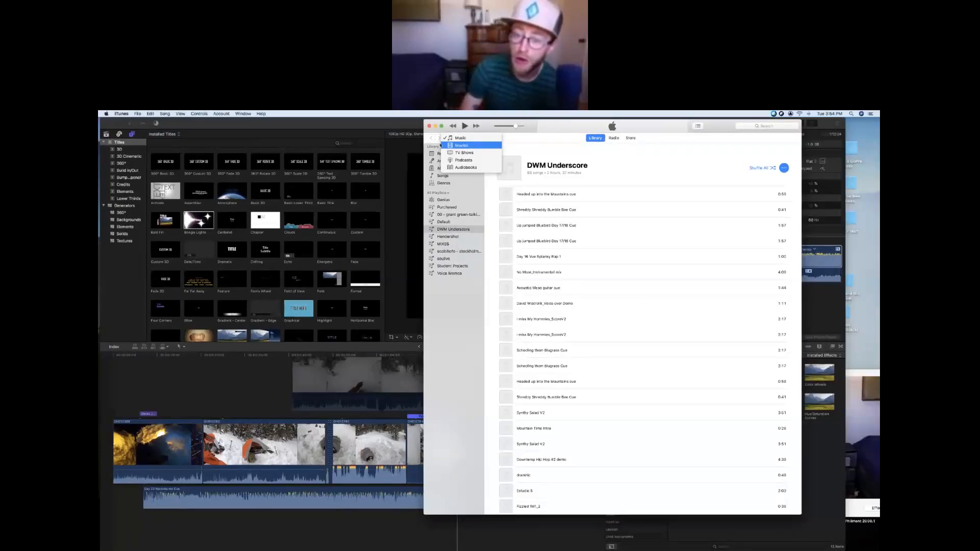
pyautogui.click(458, 139)
pyautogui.click(463, 139)
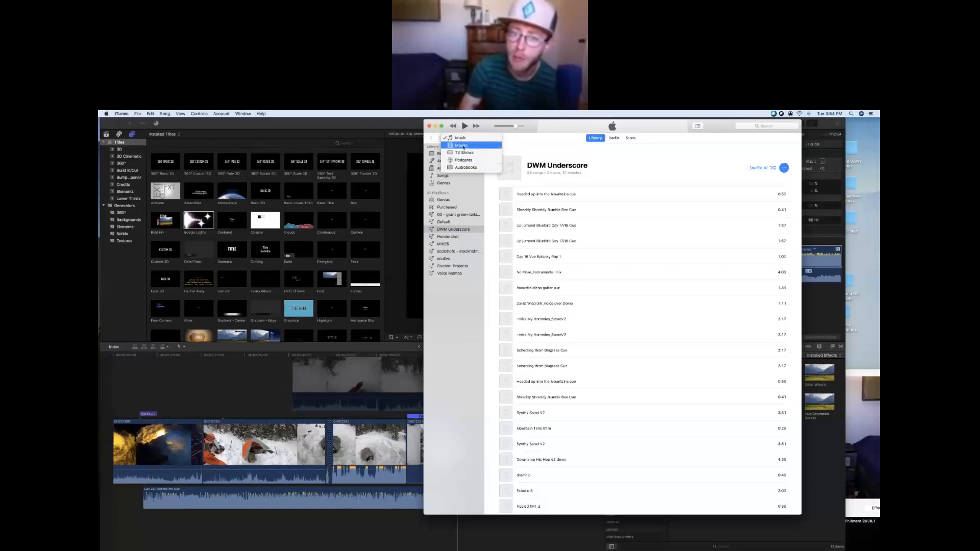
pyautogui.click(463, 145)
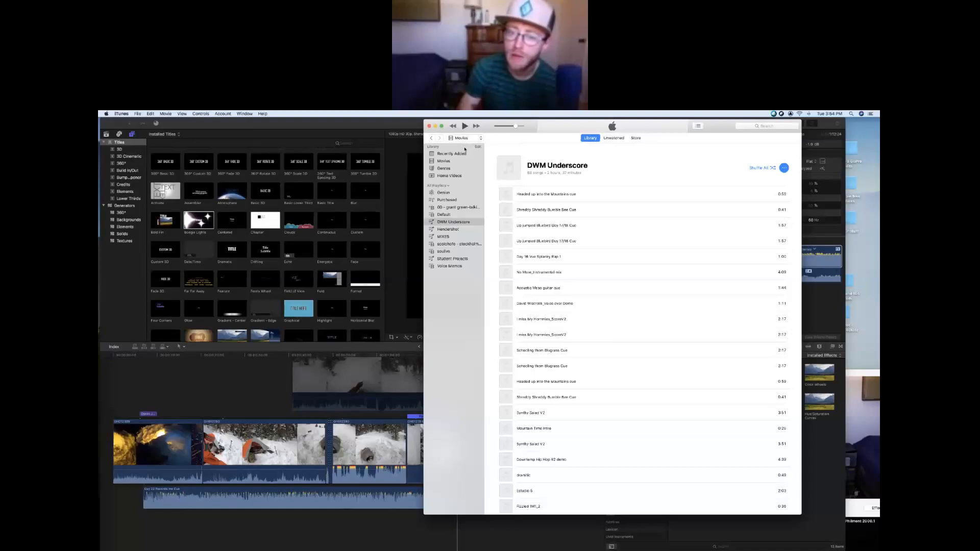
pyautogui.click(449, 177)
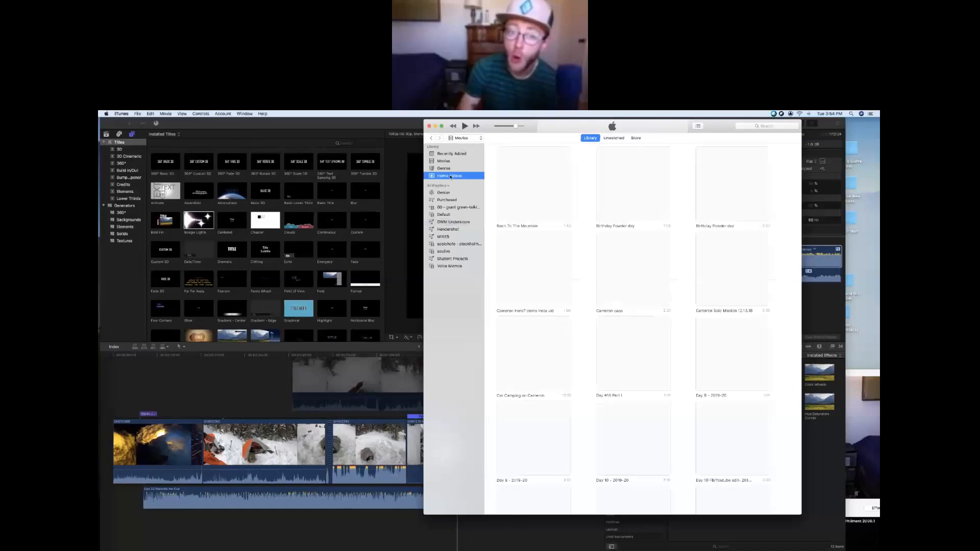
# Look through the Home Videos collection for the exported "Demo Day 23 and 24" video
pyautogui.scroll(-3, 643, 326)
pyautogui.scroll(-15, 614, 360)
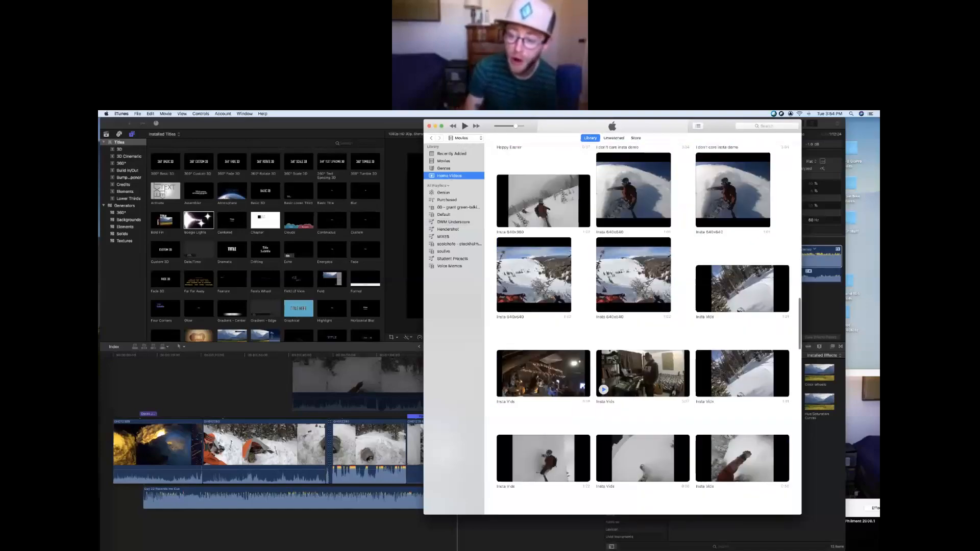
pyautogui.scroll(10, 615, 360)
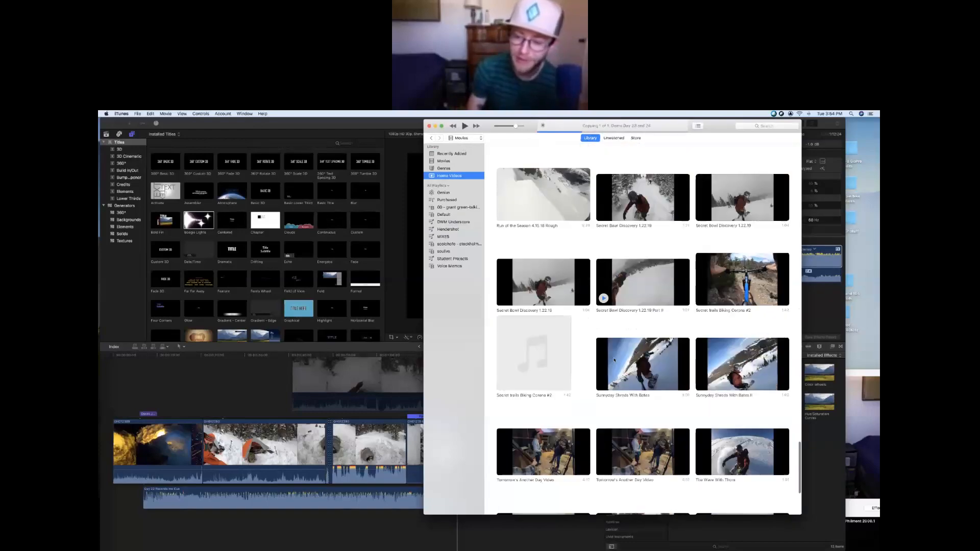
pyautogui.scroll(10, 632, 352)
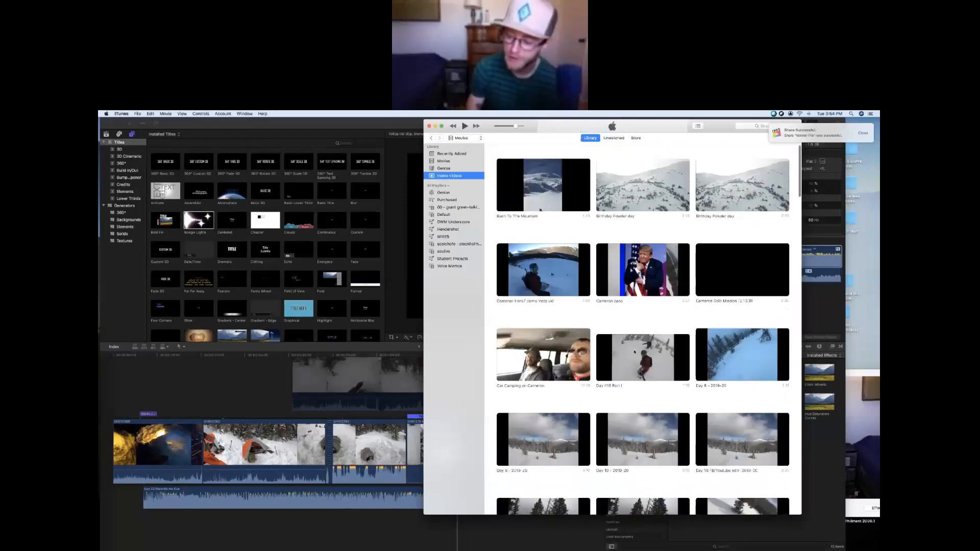
pyautogui.scroll(-1, 632, 353)
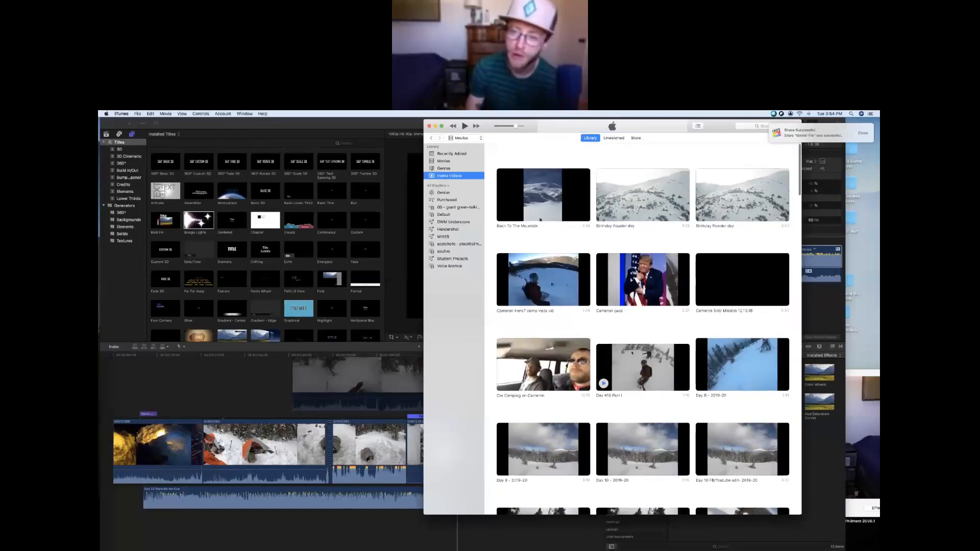
pyautogui.scroll(-15, 631, 353)
pyautogui.scroll(15, 632, 351)
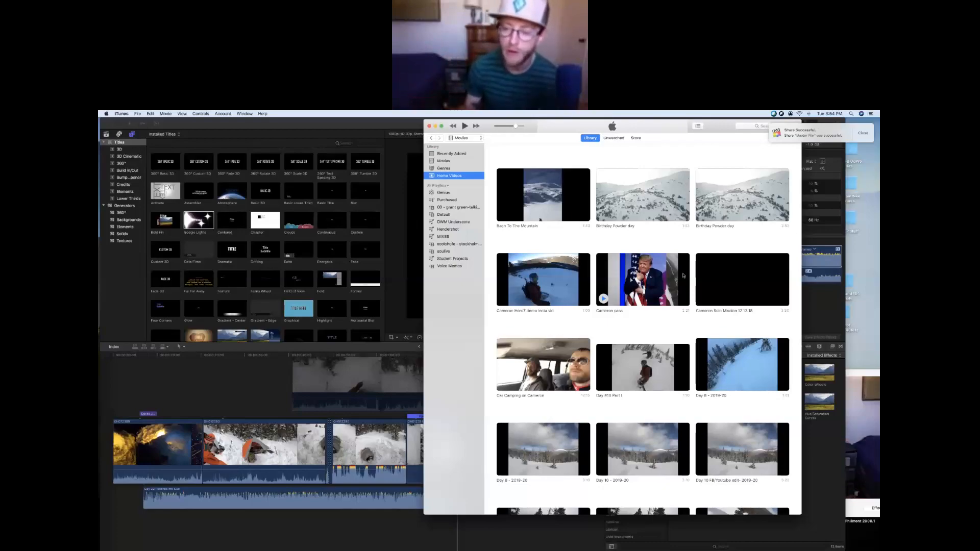
# Reveal the "Cameron pass" video in Finder and look through the files in the Home Videos folder
pyautogui.click(643, 281)
pyautogui.rightClick(648, 277)
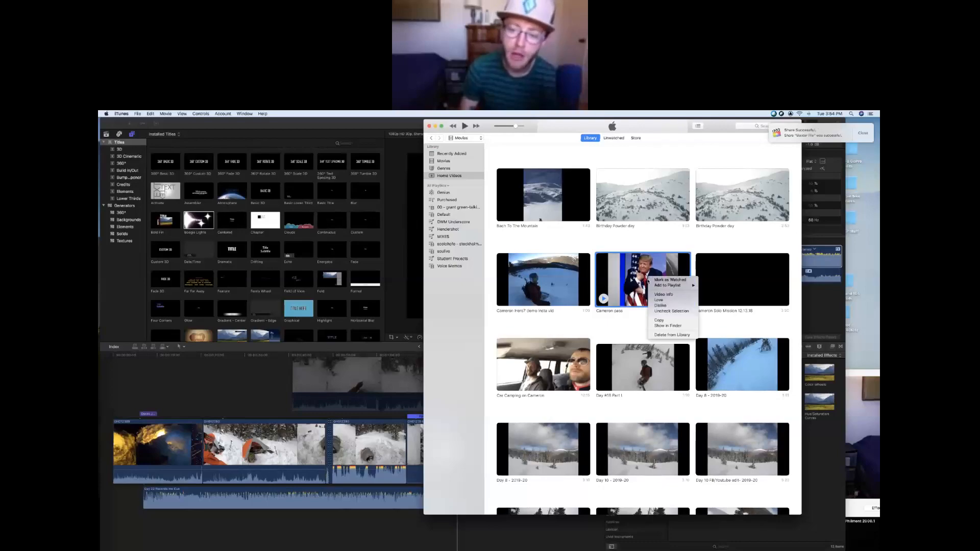
pyautogui.click(671, 326)
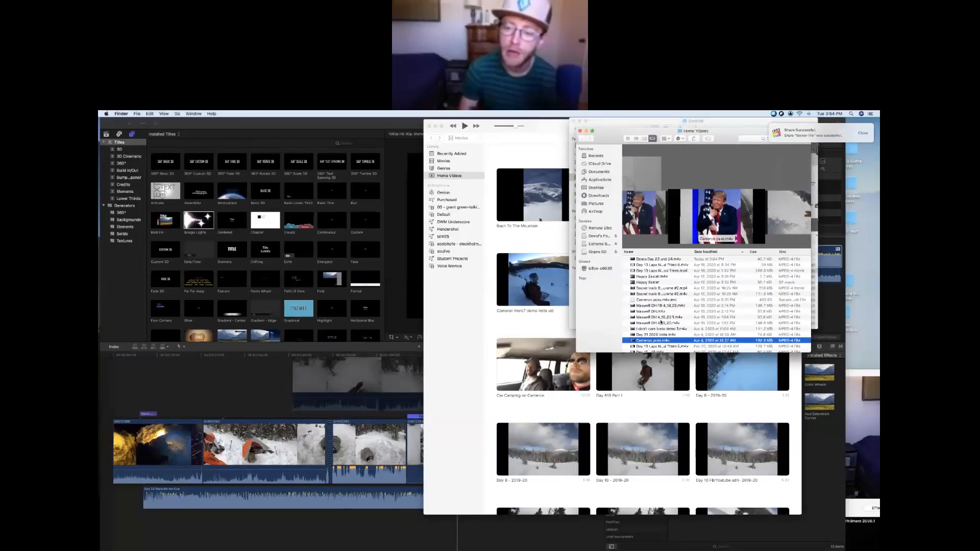
pyautogui.scroll(-10, 661, 322)
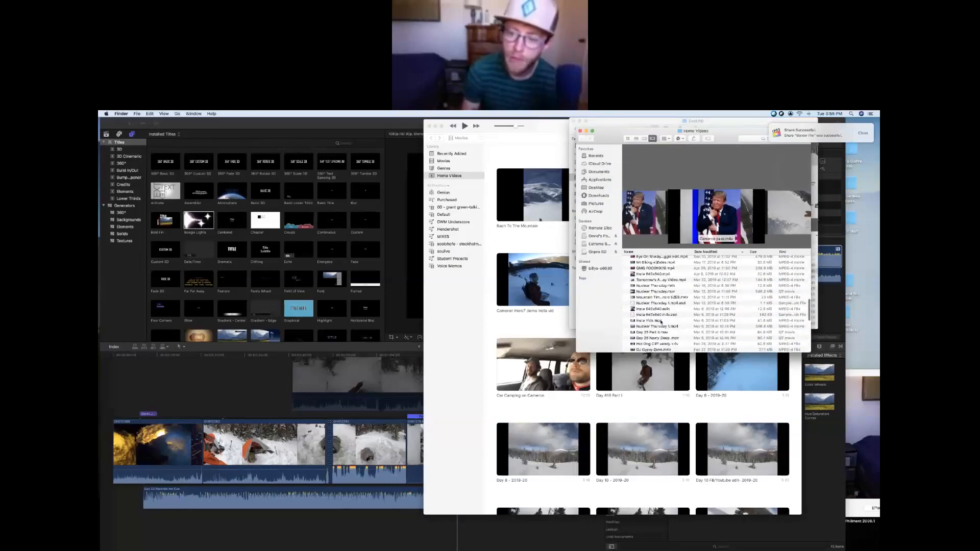
pyautogui.scroll(10, 661, 321)
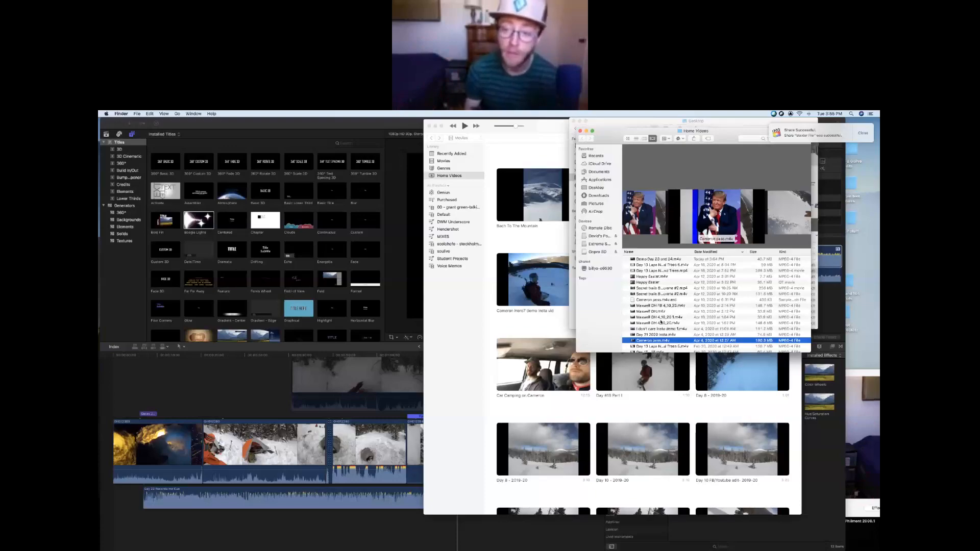
pyautogui.scroll(-3, 657, 345)
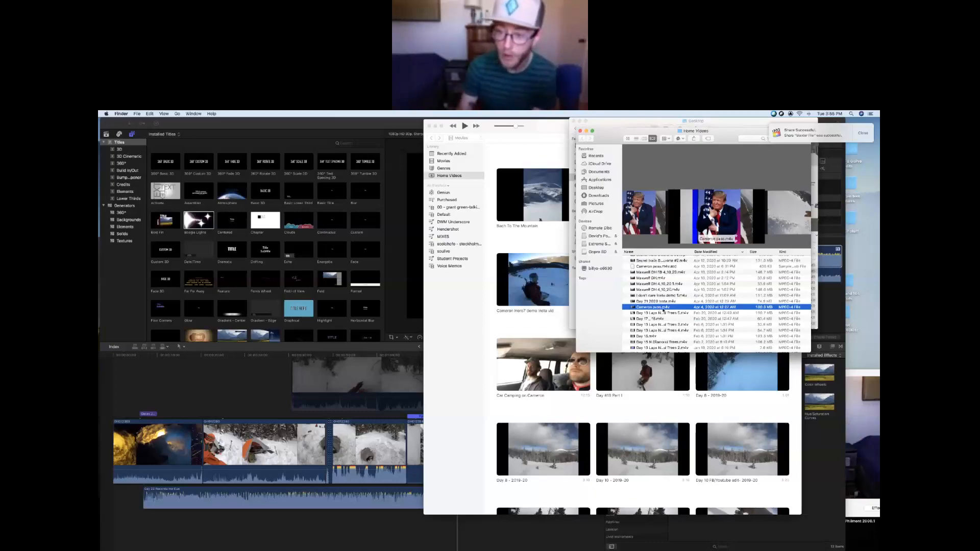
# Preview Cameron pass.m4v with Quick Look, open its AirDrop sharing options, cancel them and close the preview
pyautogui.press('space')
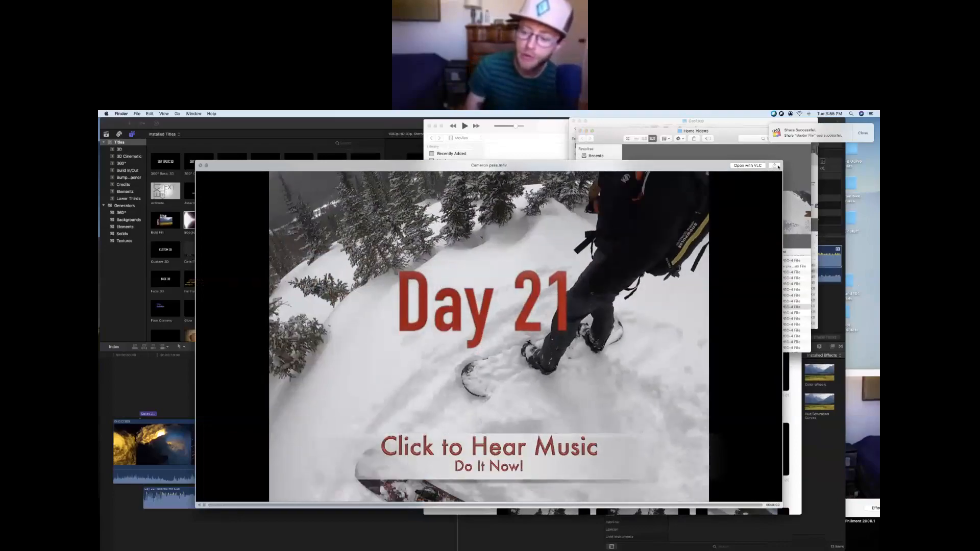
pyautogui.click(777, 166)
pyautogui.click(786, 187)
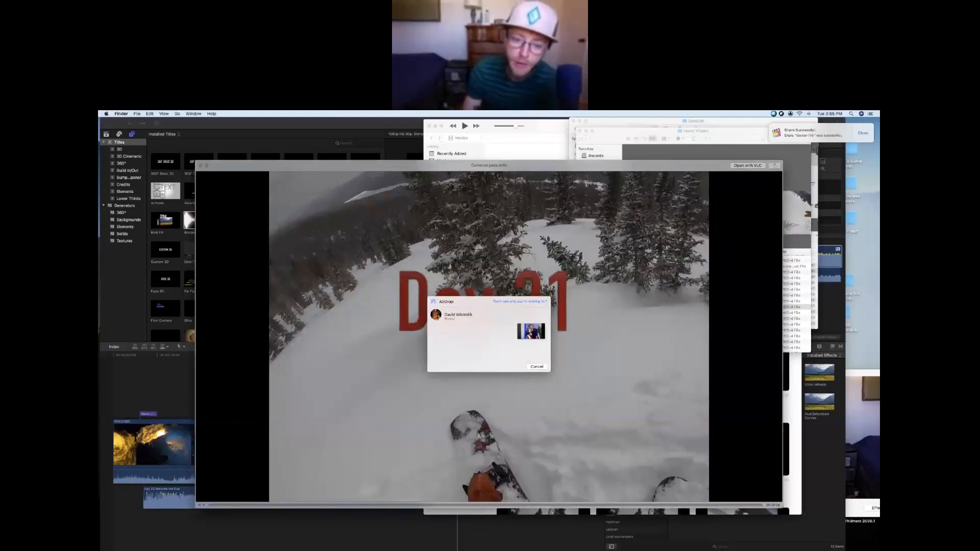
pyautogui.click(536, 367)
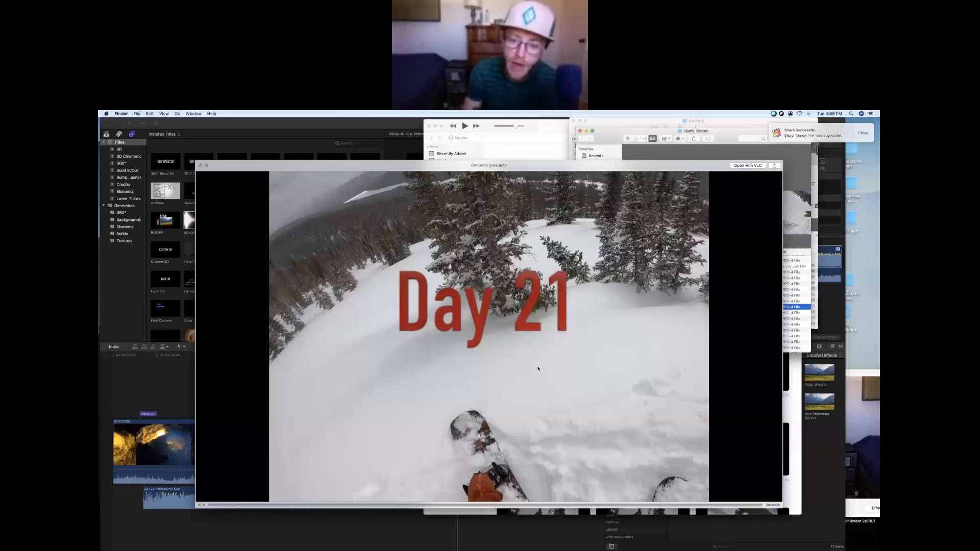
pyautogui.click(200, 166)
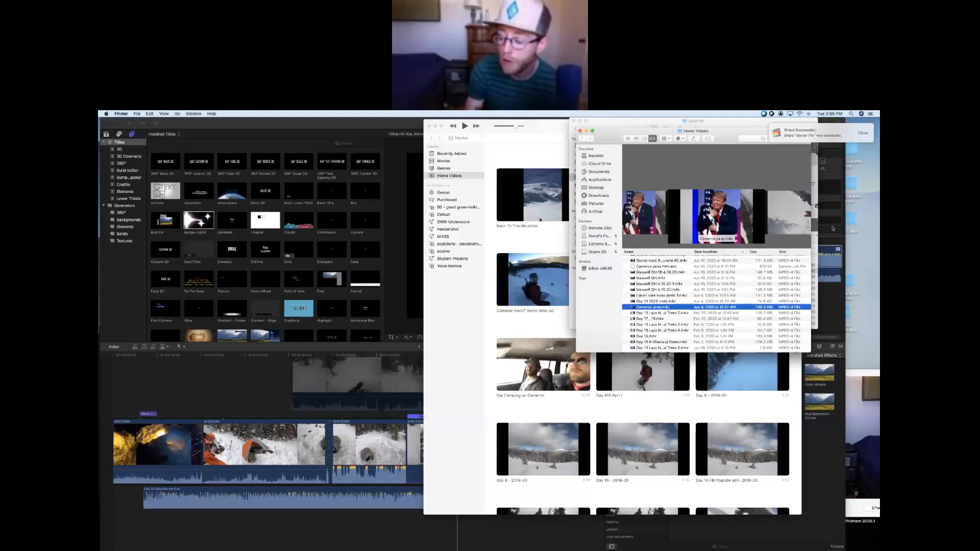
# Switch to Safari, bring up the Front Range Community College home page tab and try to load youtube.com in it
pyautogui.moveTo(878, 187)
pyautogui.click(868, 170)
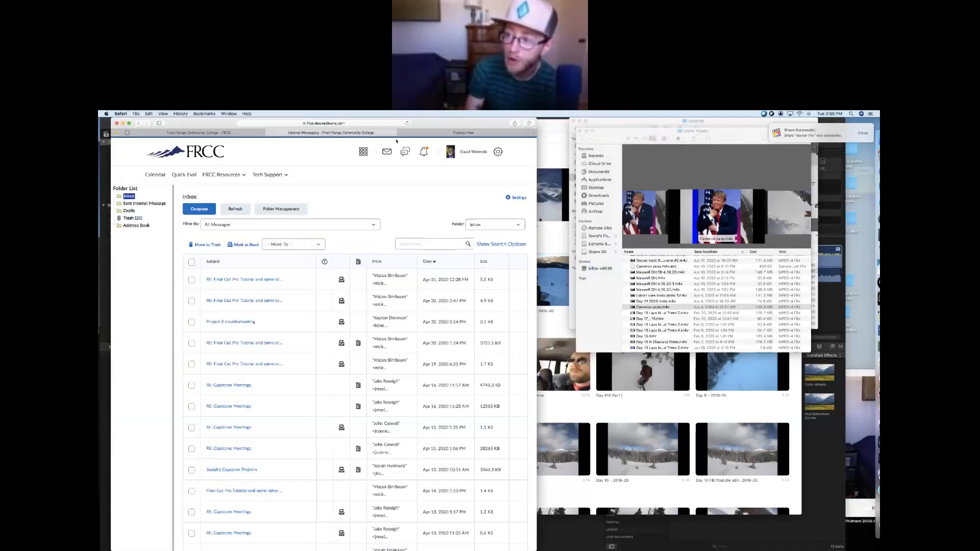
pyautogui.click(436, 133)
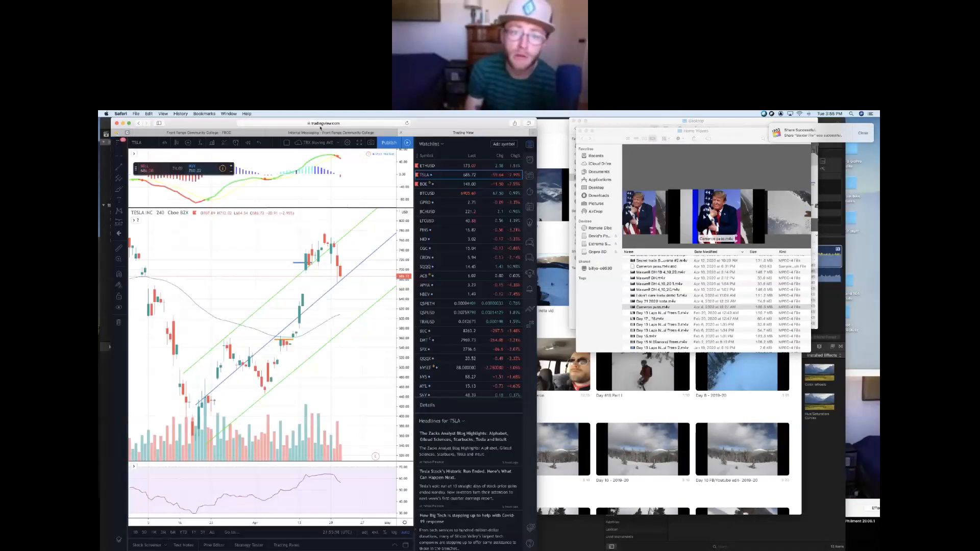
pyautogui.click(220, 133)
pyautogui.click(323, 123)
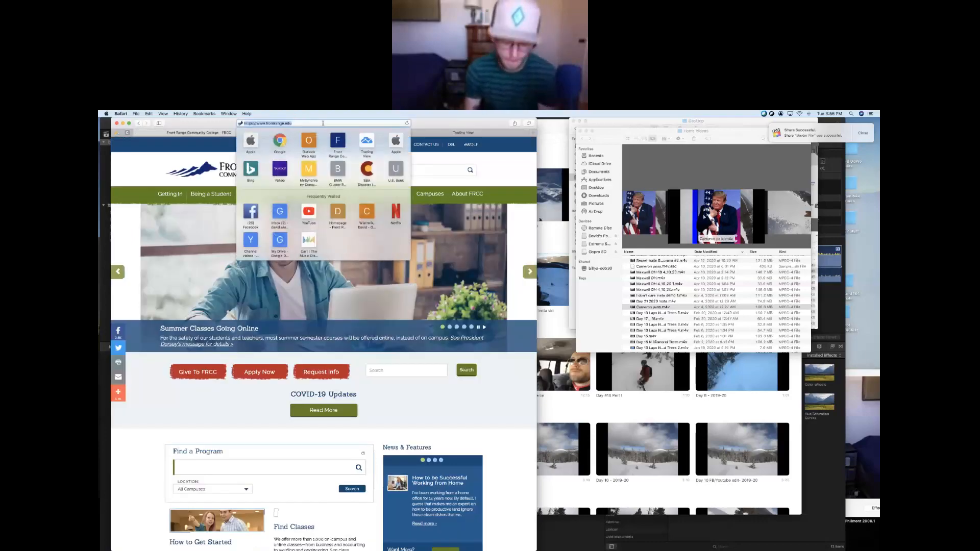
pyautogui.write('youtube.com')
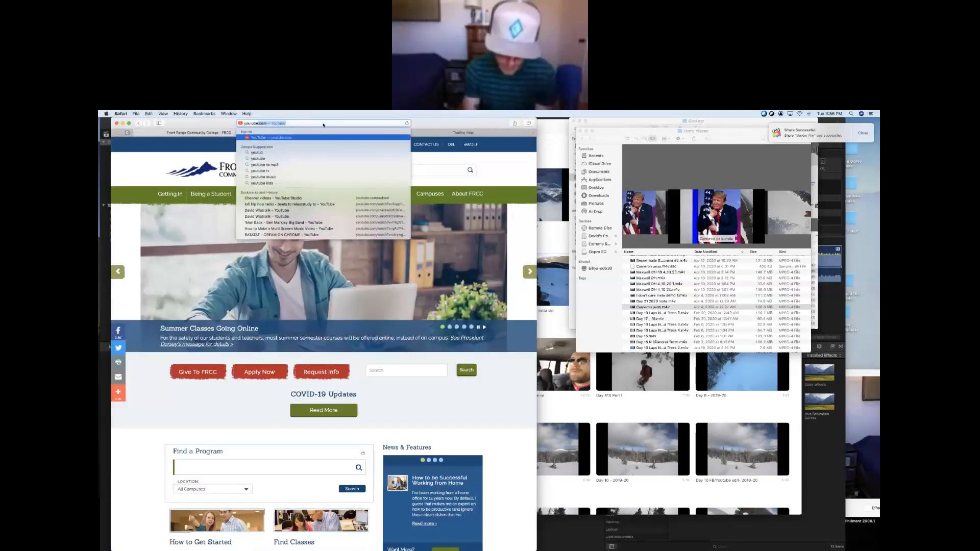
pyautogui.press('Return')
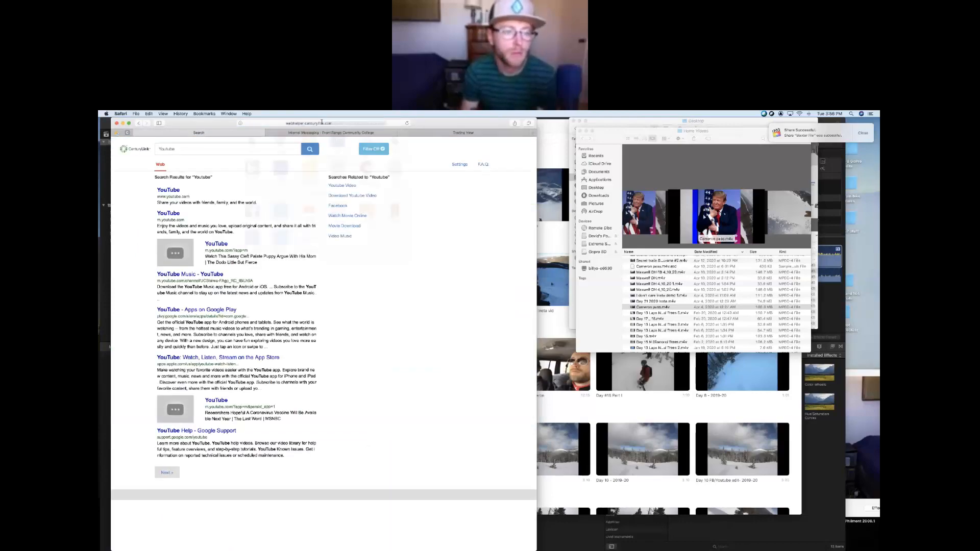
# Replace the search page's address with youtube.com and open the Upload videos dialog in YouTube Studio
pyautogui.click(322, 123)
pyautogui.write('youtyoutube.cmo/')
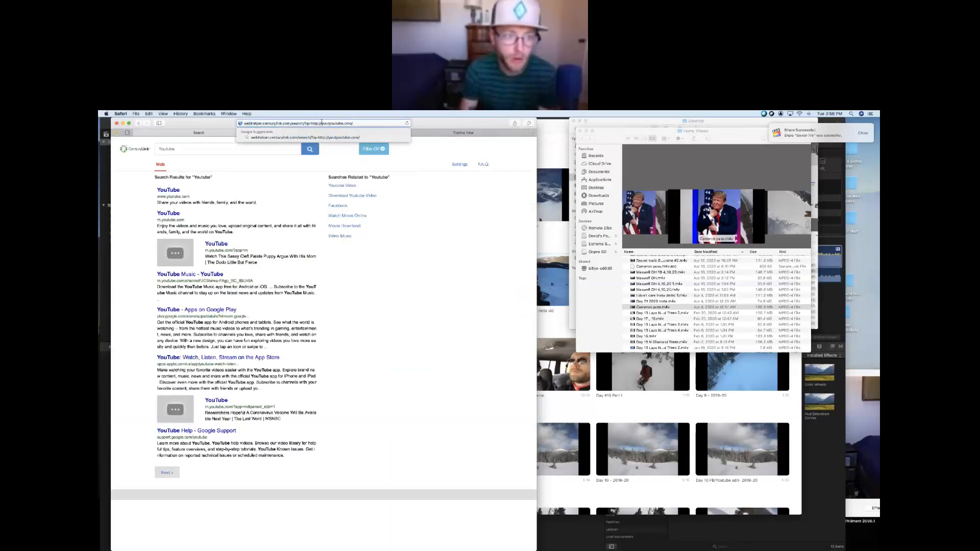
pyautogui.moveTo(359, 123); pyautogui.dragTo(206, 122)
pyautogui.write('youtube.com')
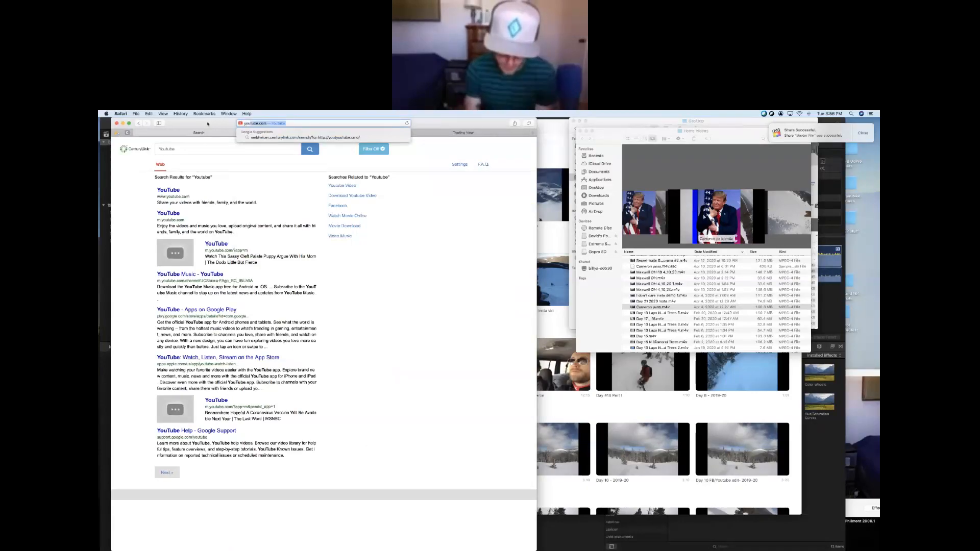
pyautogui.press('Return')
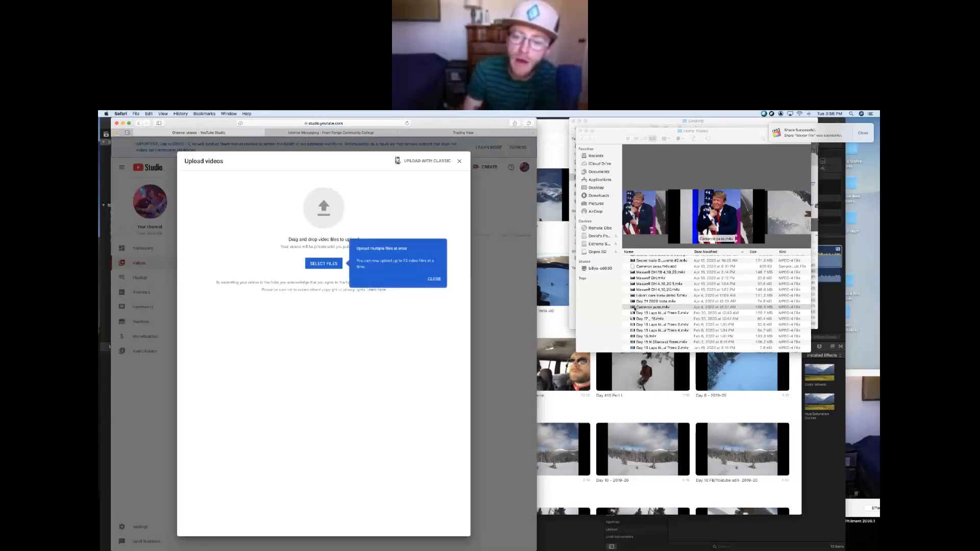
# Point out Cameron pass.m4v in the Home Videos folder as the file to upload, and switch back to Final Cut Pro
pyautogui.moveTo(633, 307); pyautogui.dragTo(646, 307)
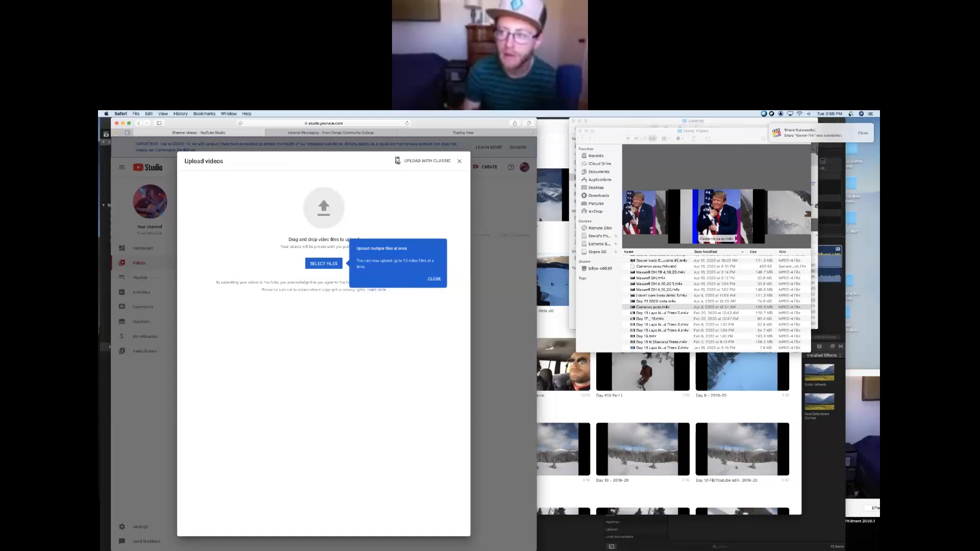
pyautogui.click(542, 120)
pyautogui.click(728, 549)
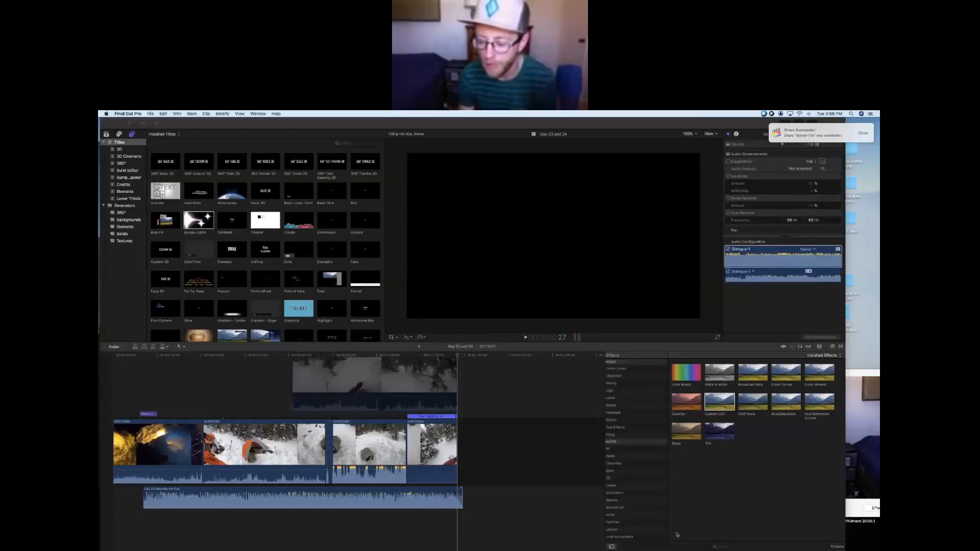